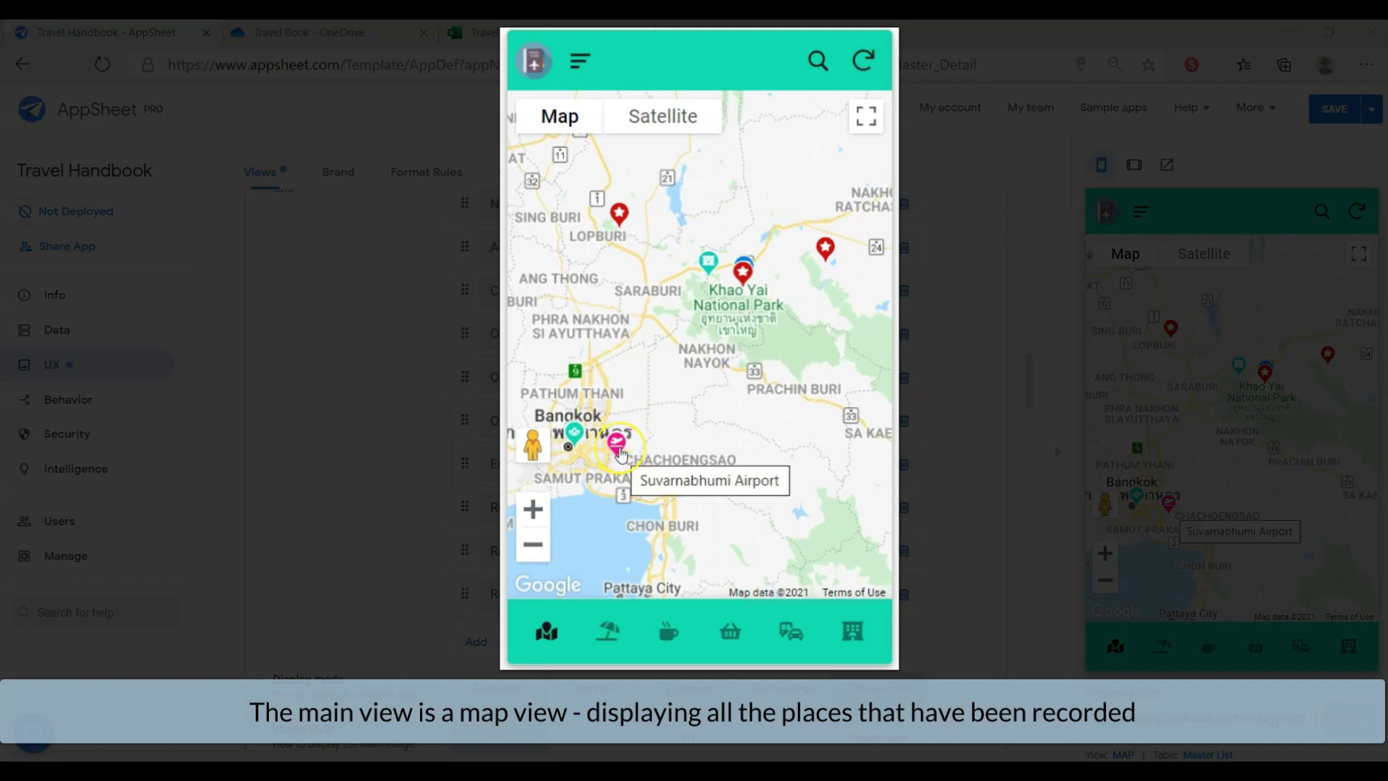
Inspect the place cards on the main map for Suvarnabhumi Airport, Chang Foot Massage, Khao Chin Lae Sunflower Field, 23 Degree Condo, PALIO Khao Yai and Jim Thompson Farm
{"action": "left_click", "coordinate": [618, 449]}
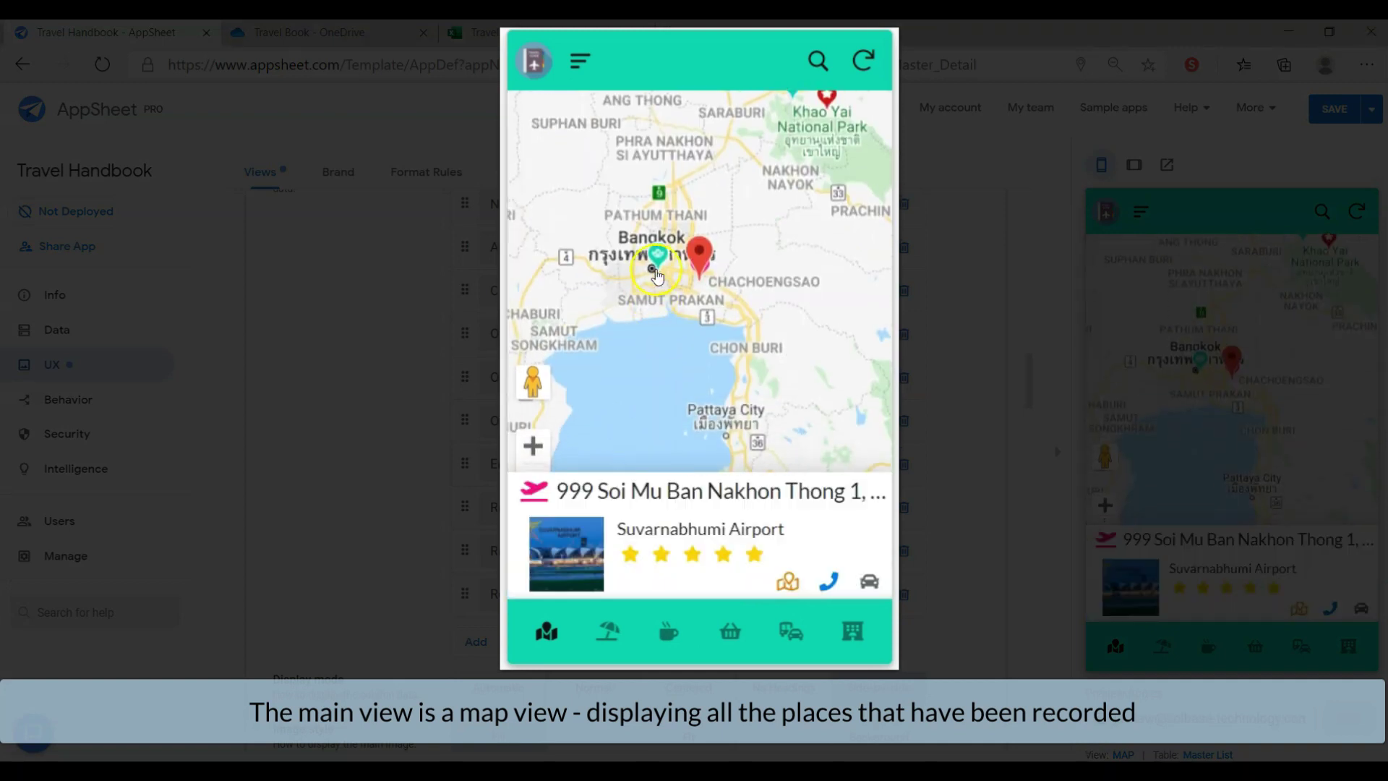
{"action": "left_click", "coordinate": [656, 274]}
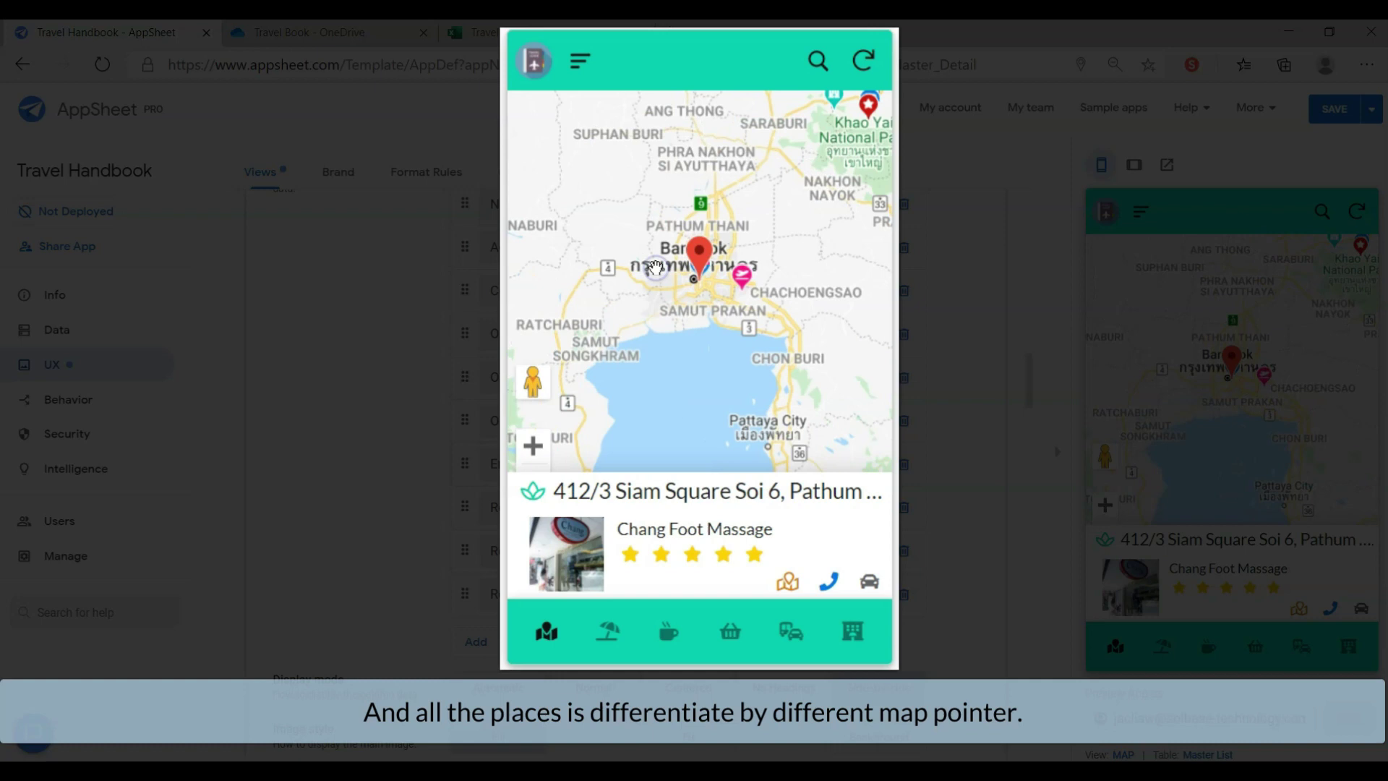
{"action": "left_click_drag", "start_coordinate": [661, 297], "coordinate": [607, 437]}
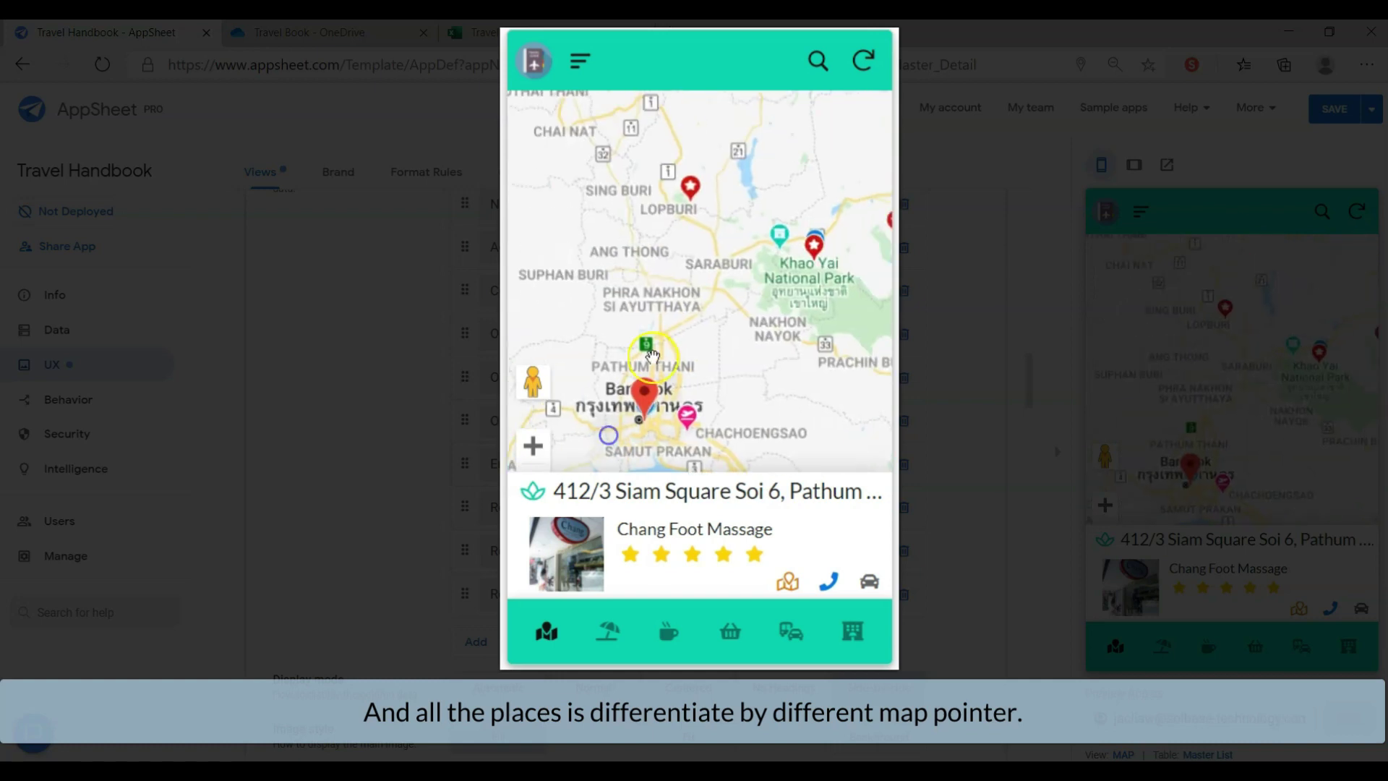
{"action": "left_click", "coordinate": [691, 190]}
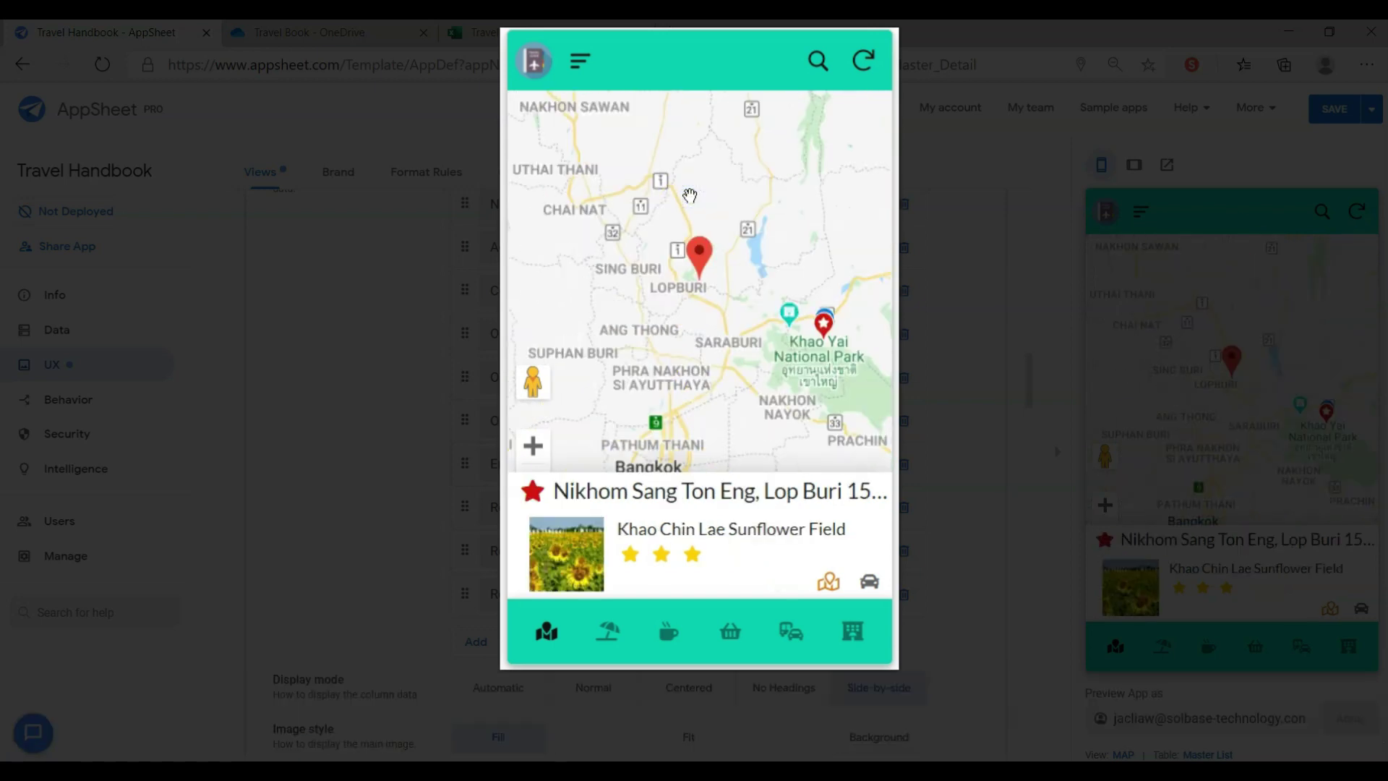
{"action": "left_click", "coordinate": [790, 316]}
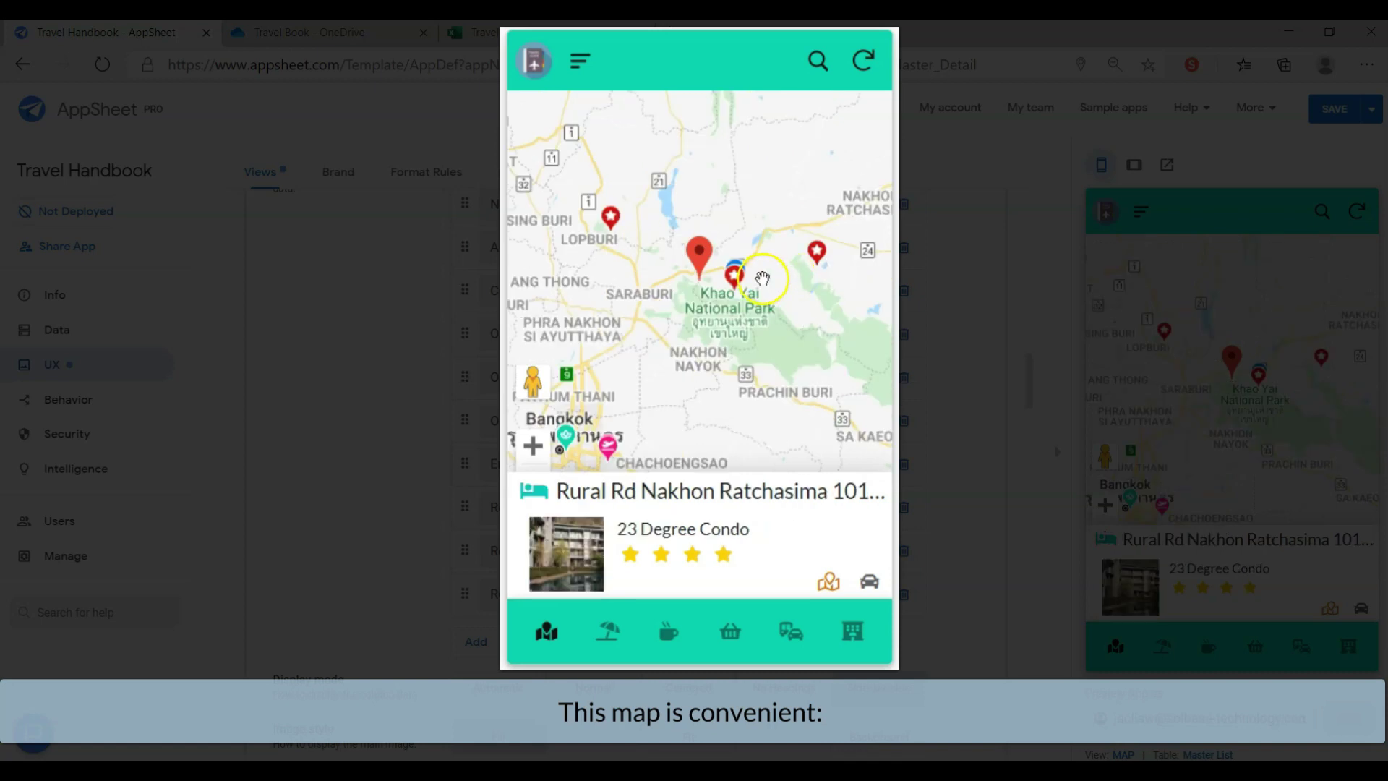
{"action": "left_click", "coordinate": [736, 288]}
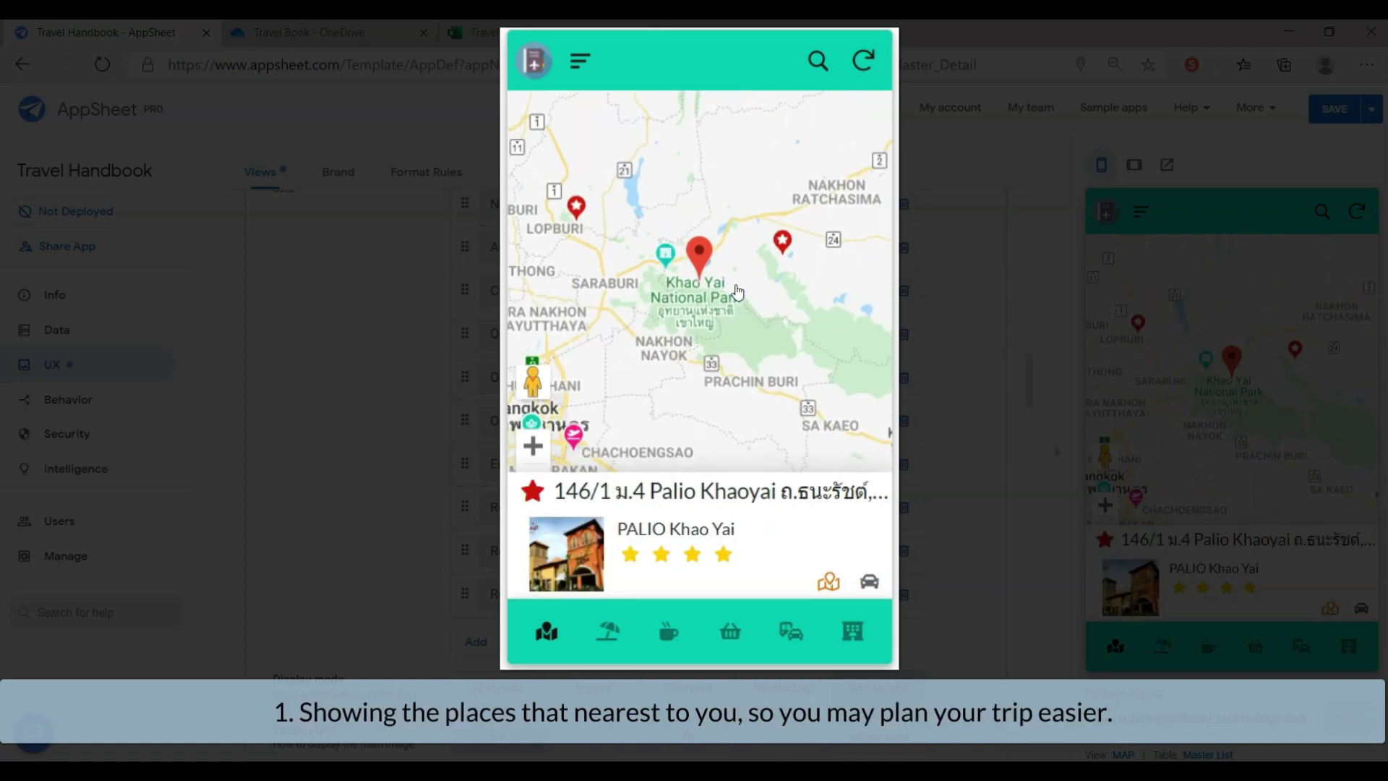
{"action": "left_click", "coordinate": [782, 242]}
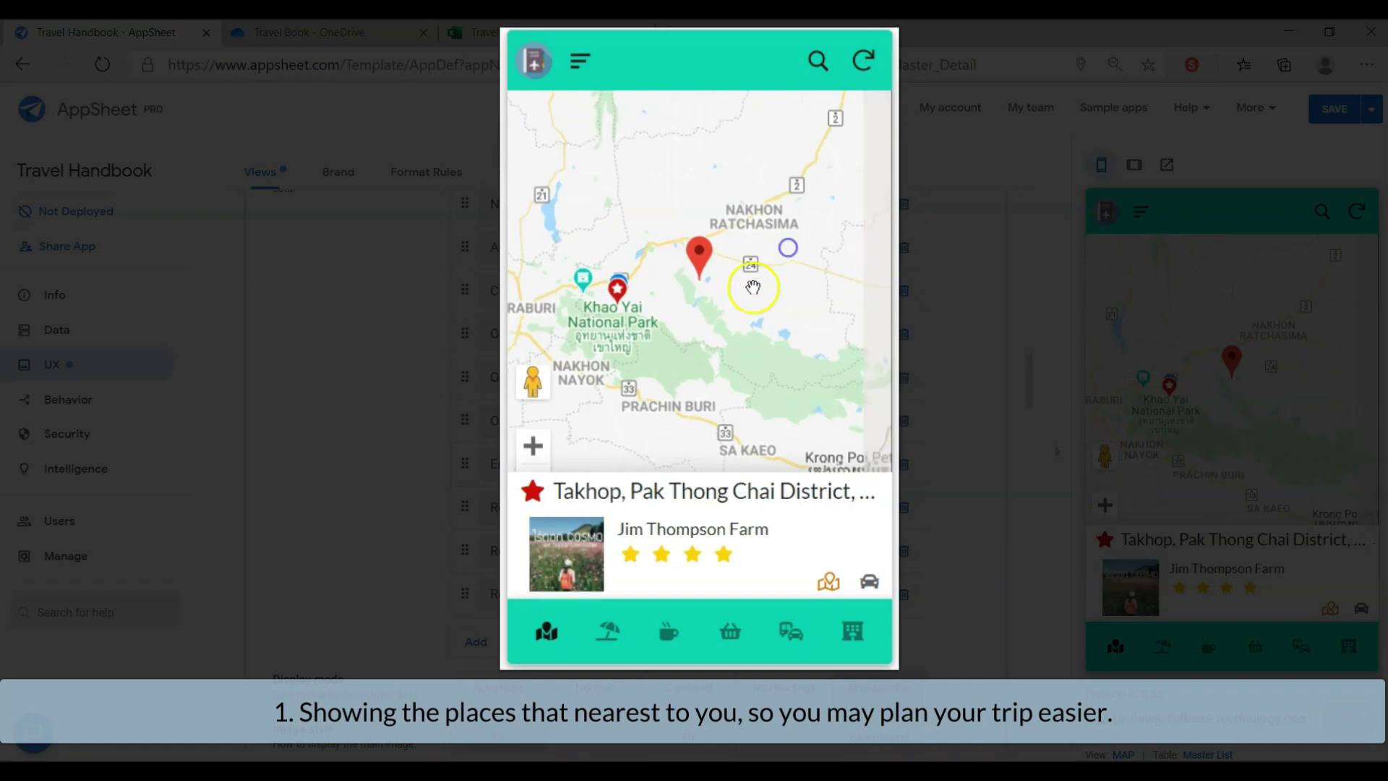
{"action": "left_click", "coordinate": [696, 370]}
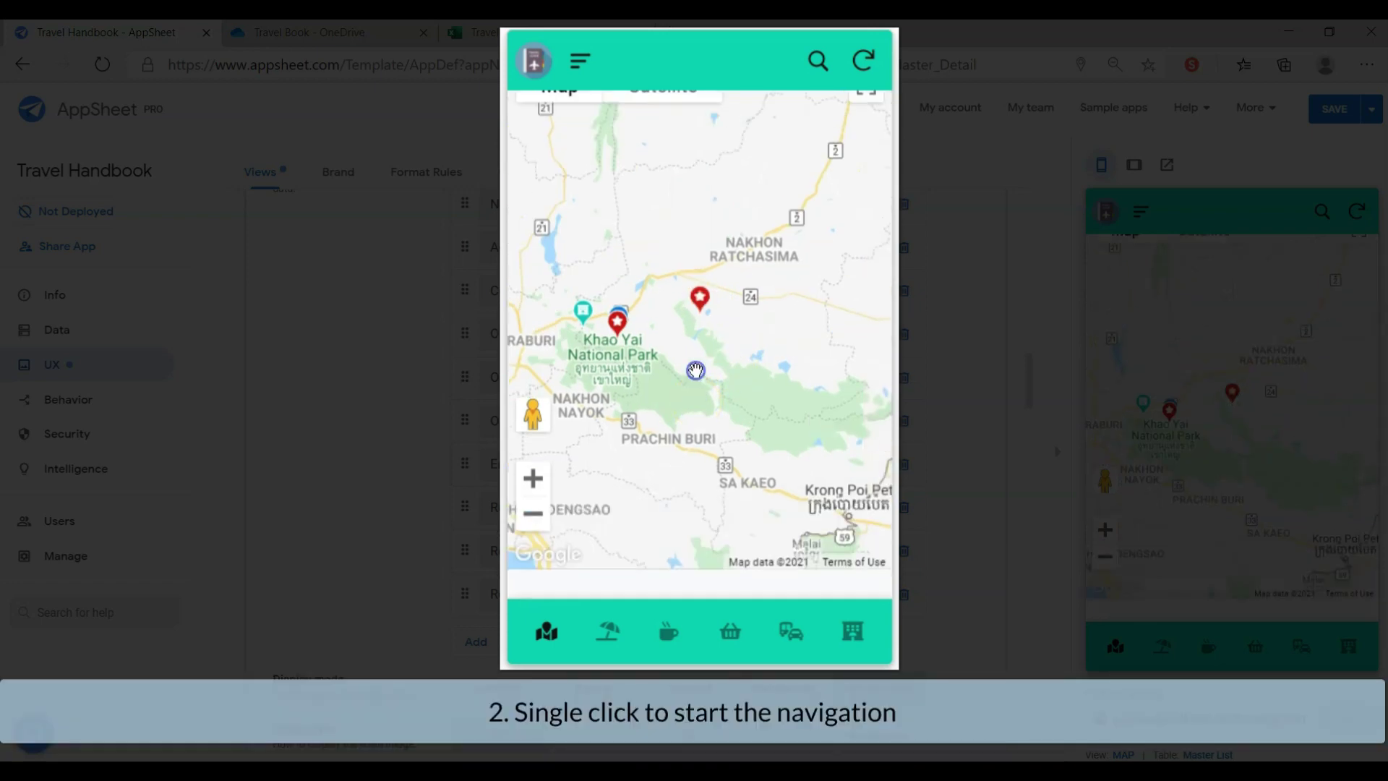
Browse the category views for attractions, cafes and restaurants, malls, transportation and accommodation in turn
{"action": "left_click", "coordinate": [611, 645]}
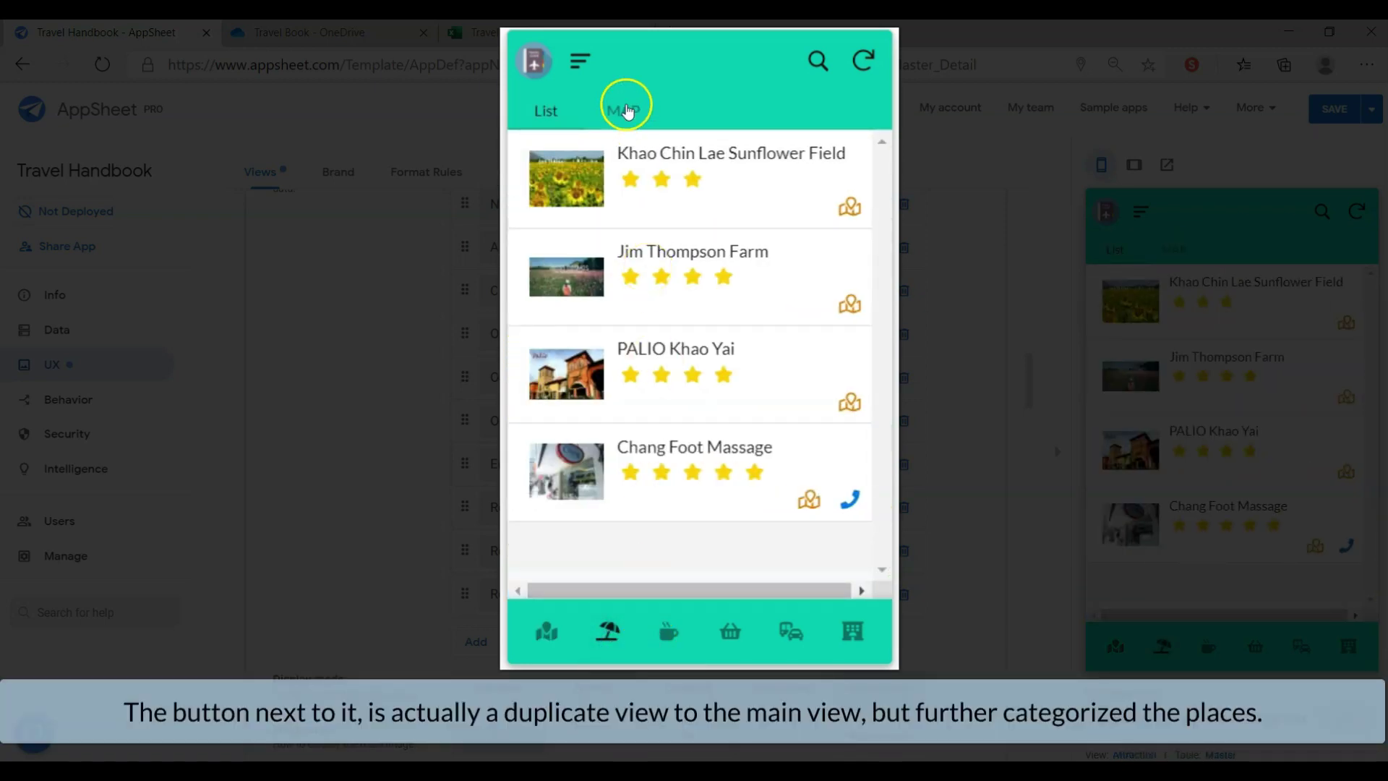
{"action": "left_click", "coordinate": [667, 645]}
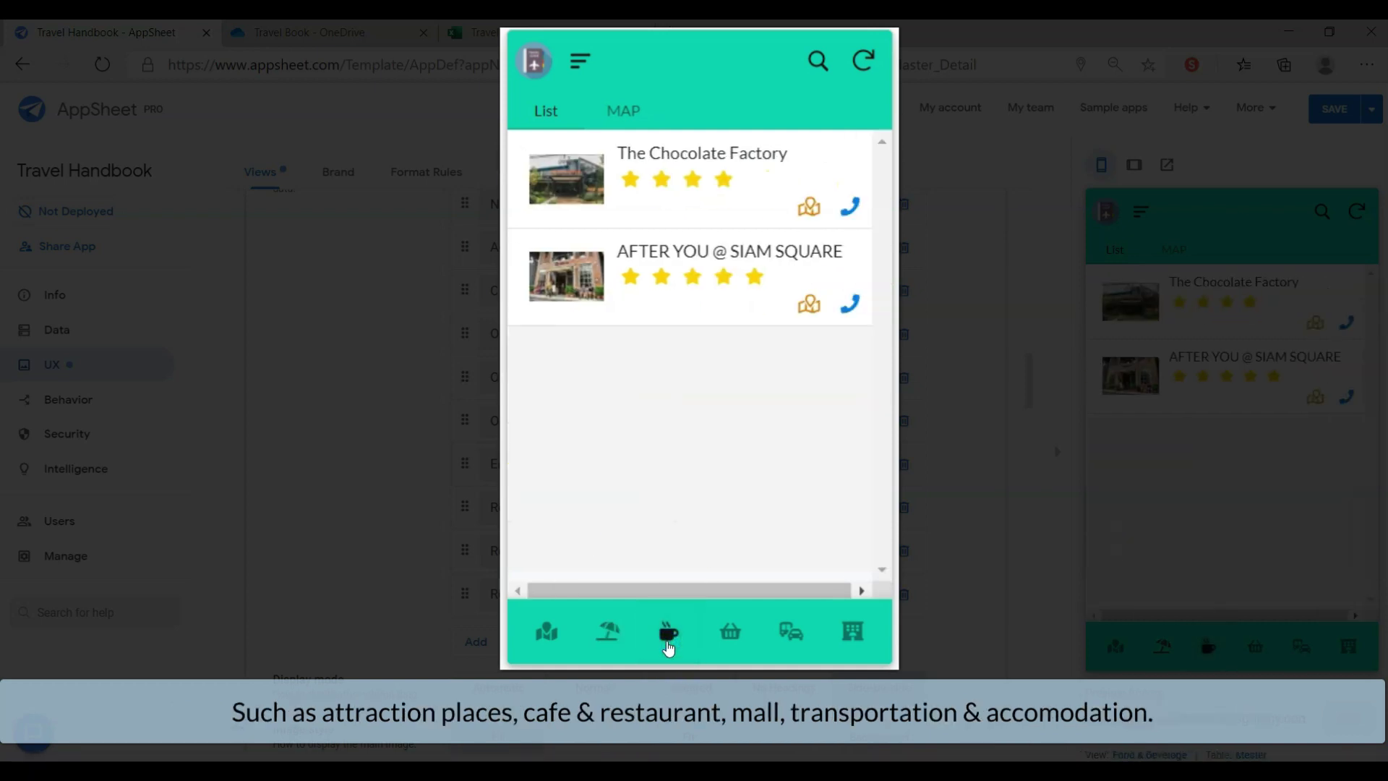
{"action": "left_click", "coordinate": [731, 634]}
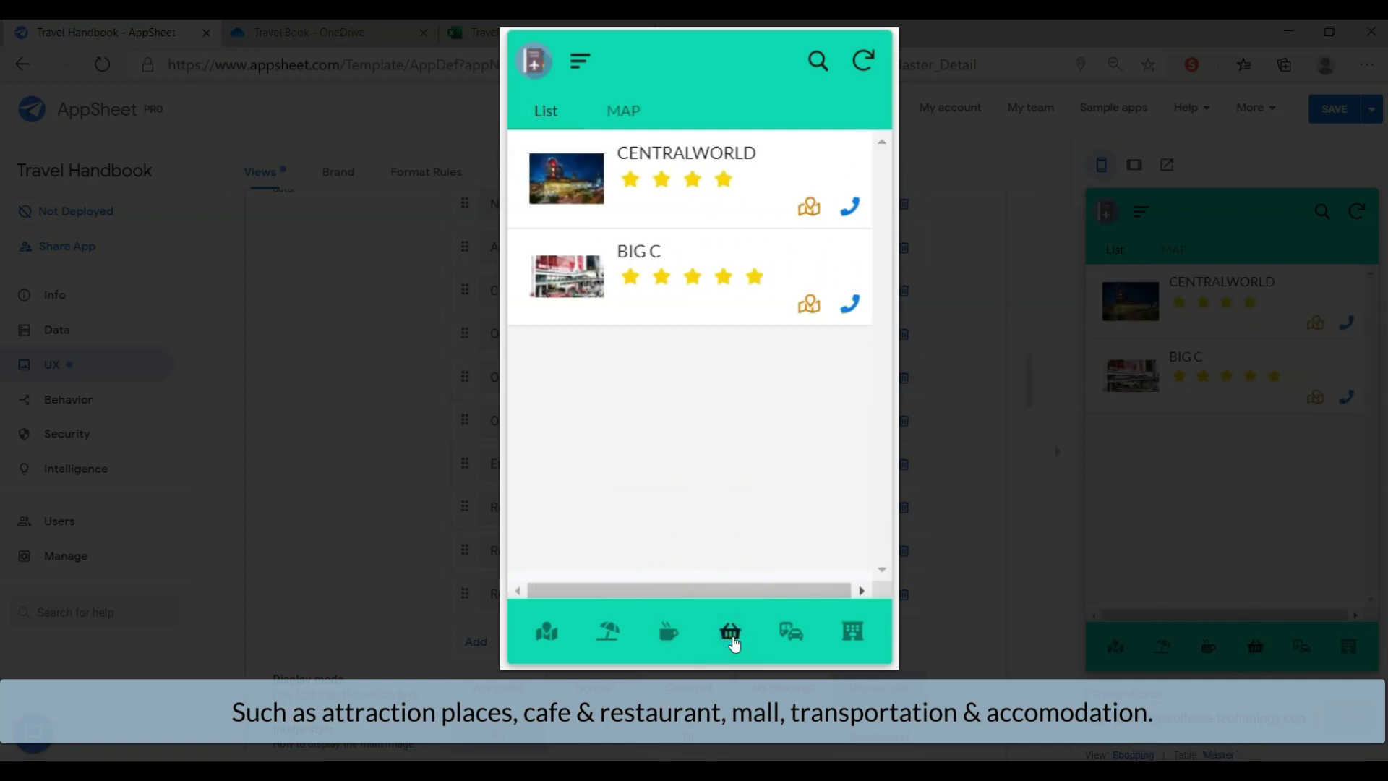
{"action": "left_click", "coordinate": [790, 634]}
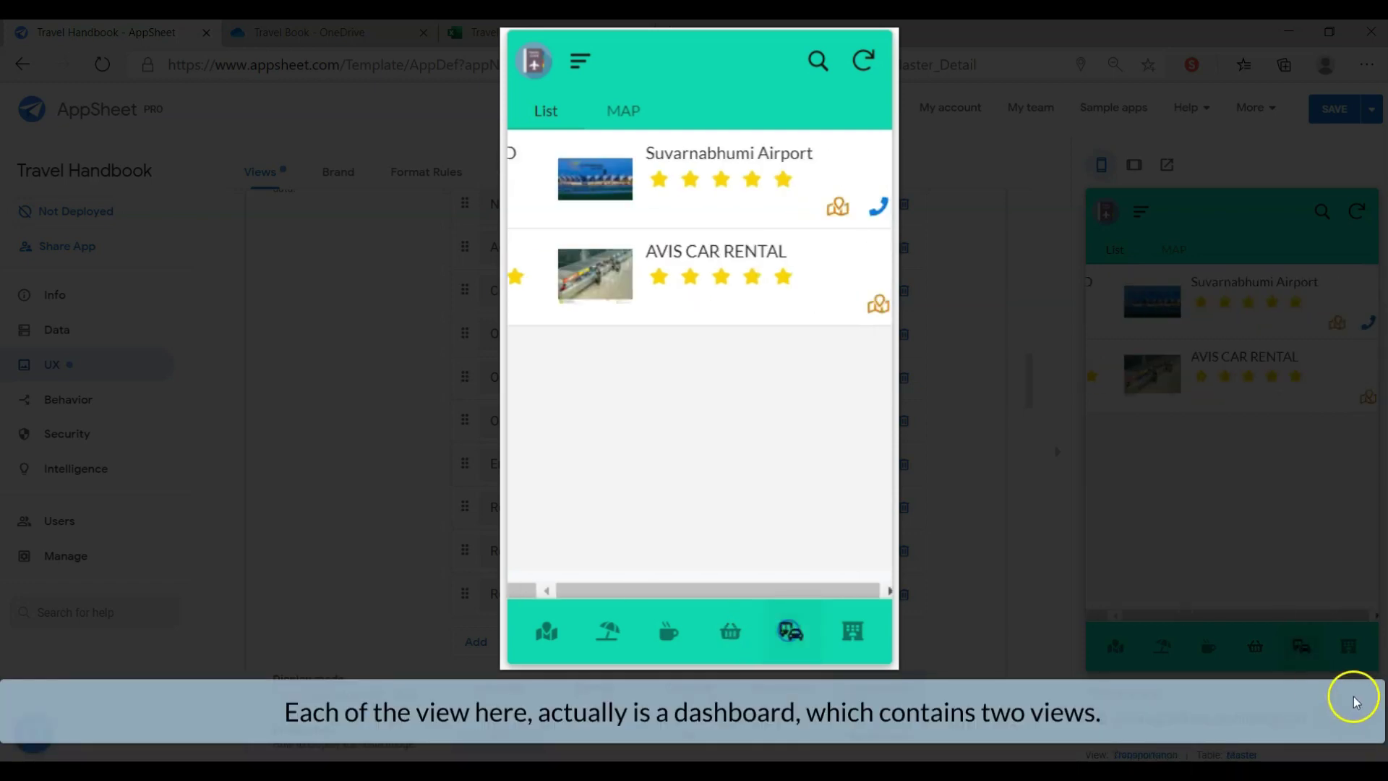
{"action": "left_click", "coordinate": [851, 635]}
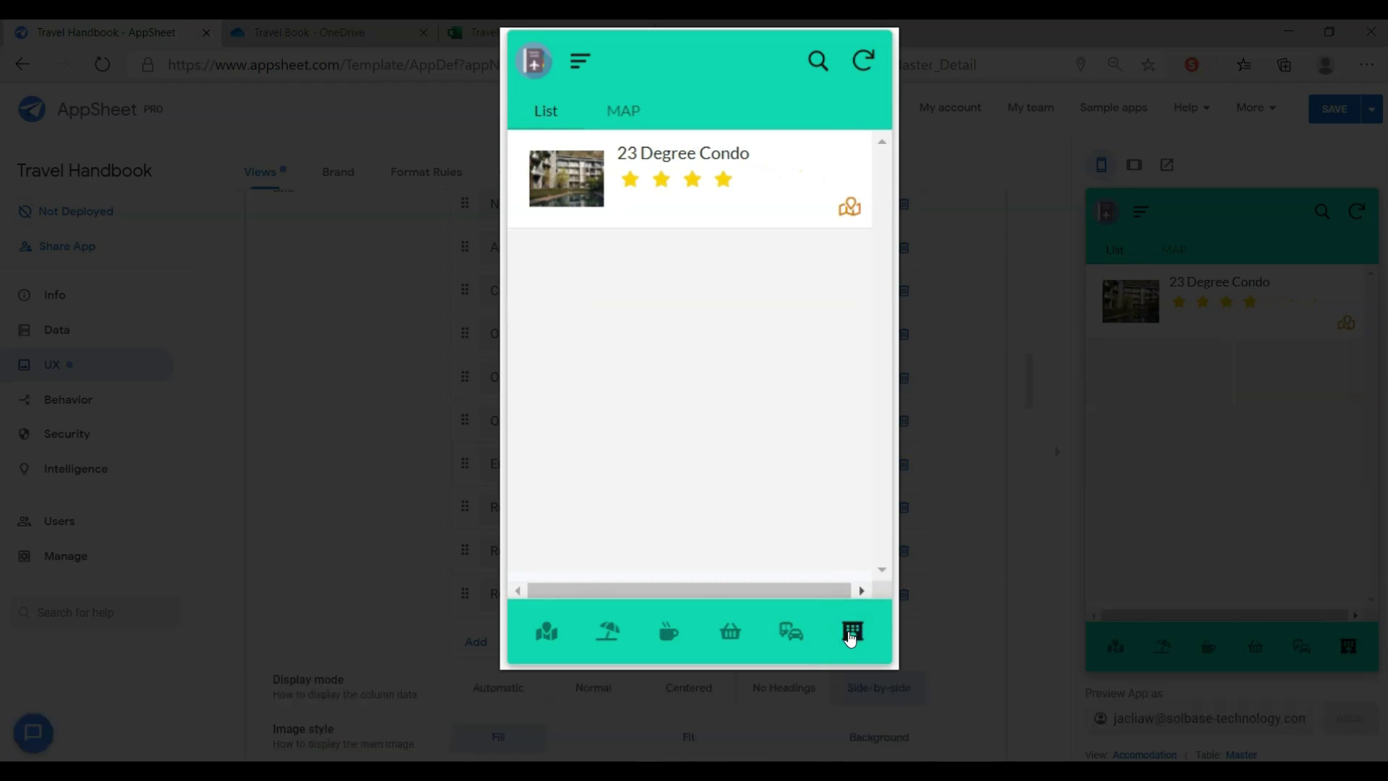
View 23 Degree Condo on the map from its list entry, then check the accommodation dashboard's map view and return to its list
{"action": "left_click", "coordinate": [847, 206]}
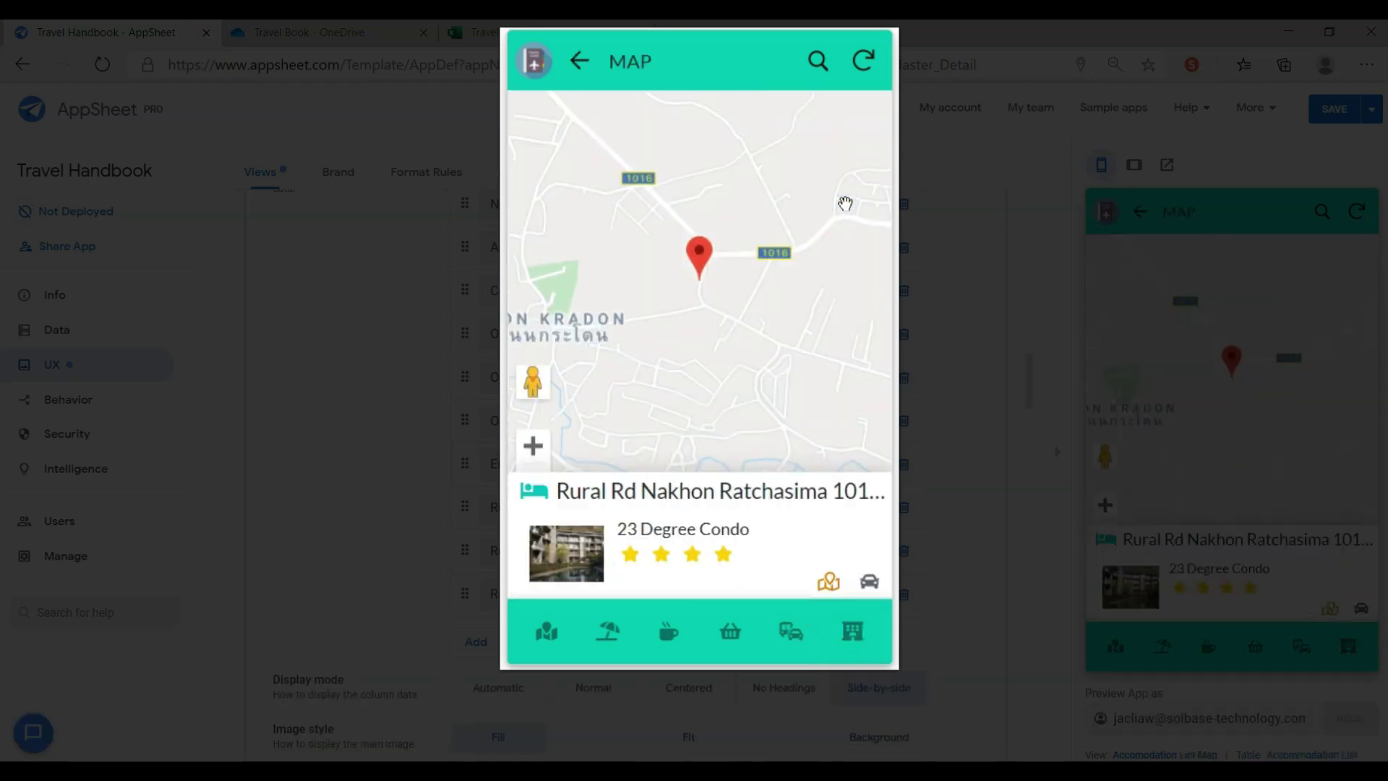
{"action": "left_click", "coordinate": [579, 61]}
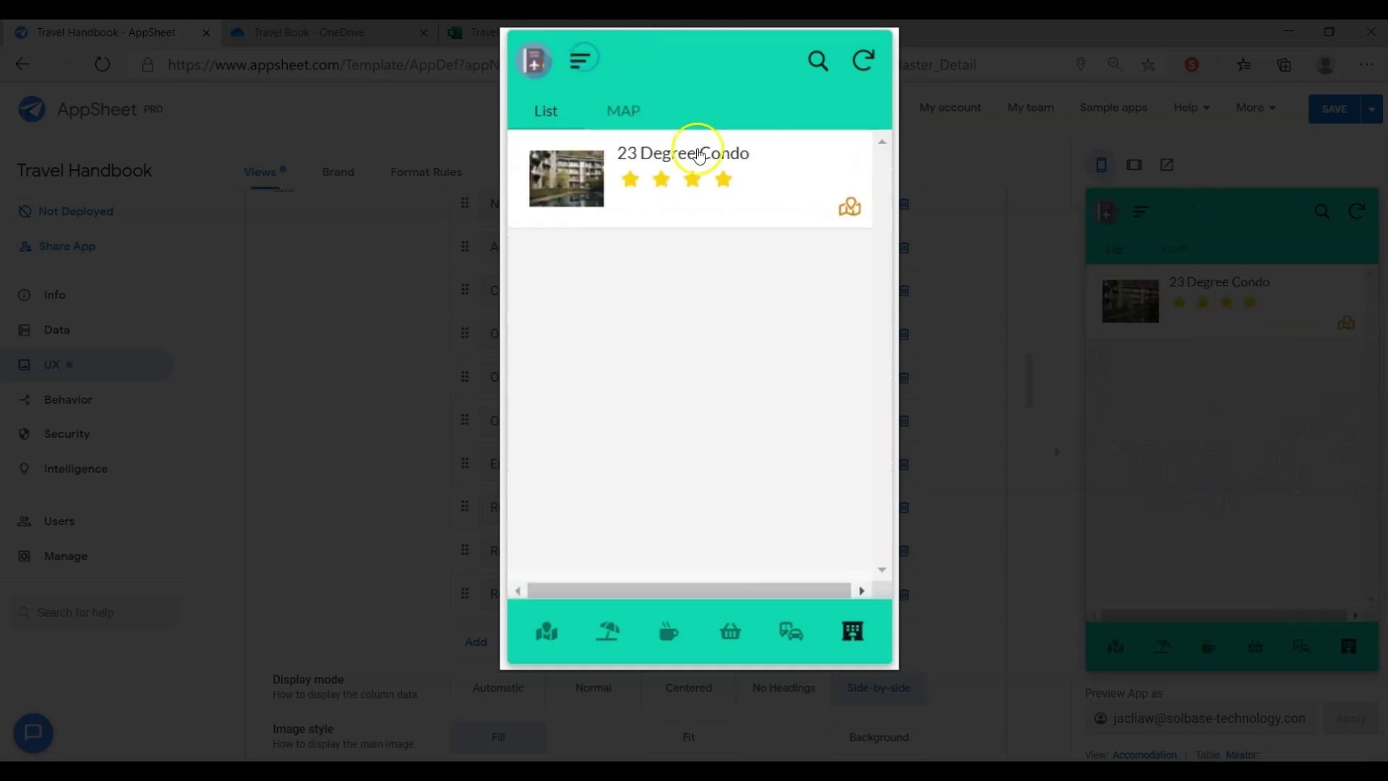
{"action": "left_click", "coordinate": [625, 112]}
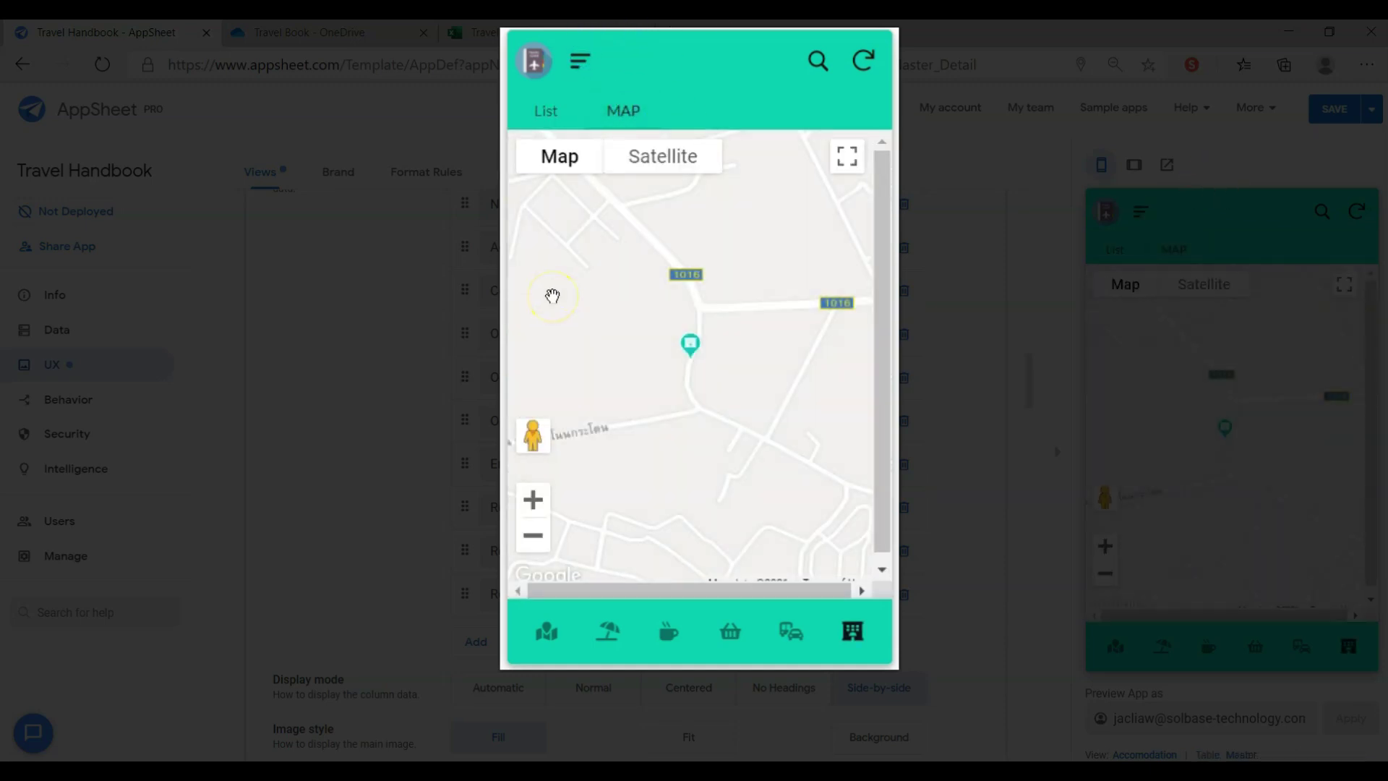
{"action": "left_click", "coordinate": [550, 115]}
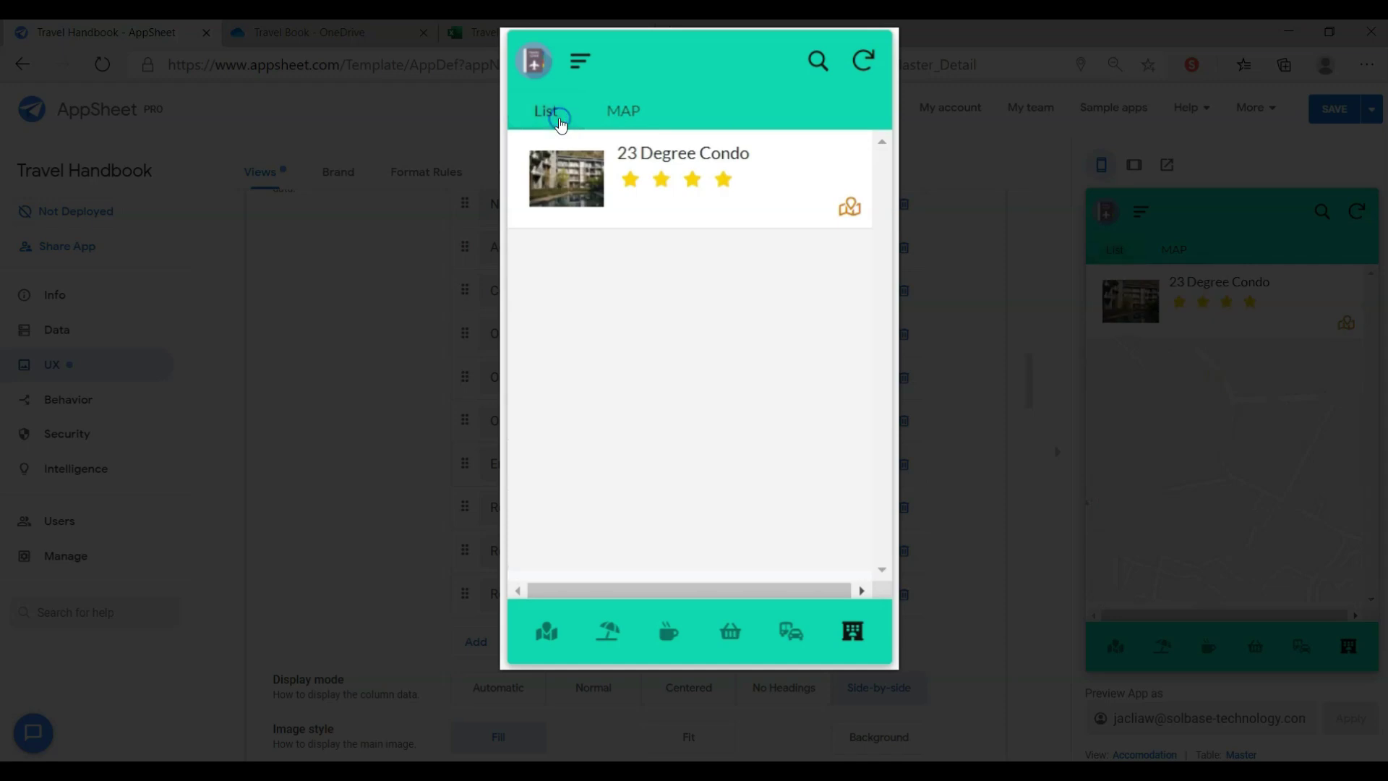
Return to the main map view of all recorded places and identify the marker near Lopburi
{"action": "left_click", "coordinate": [550, 640]}
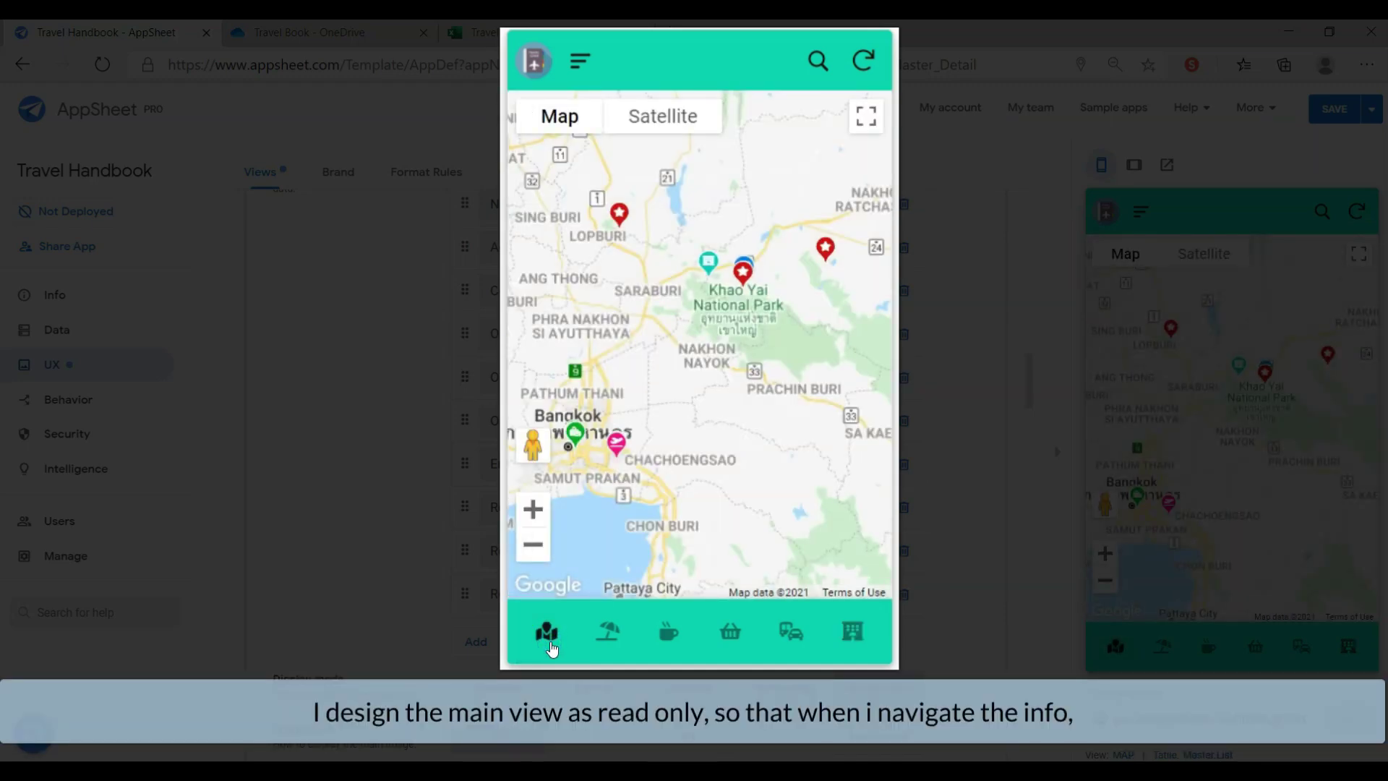
{"action": "left_click", "coordinate": [635, 615]}
{"action": "left_click", "coordinate": [643, 549]}
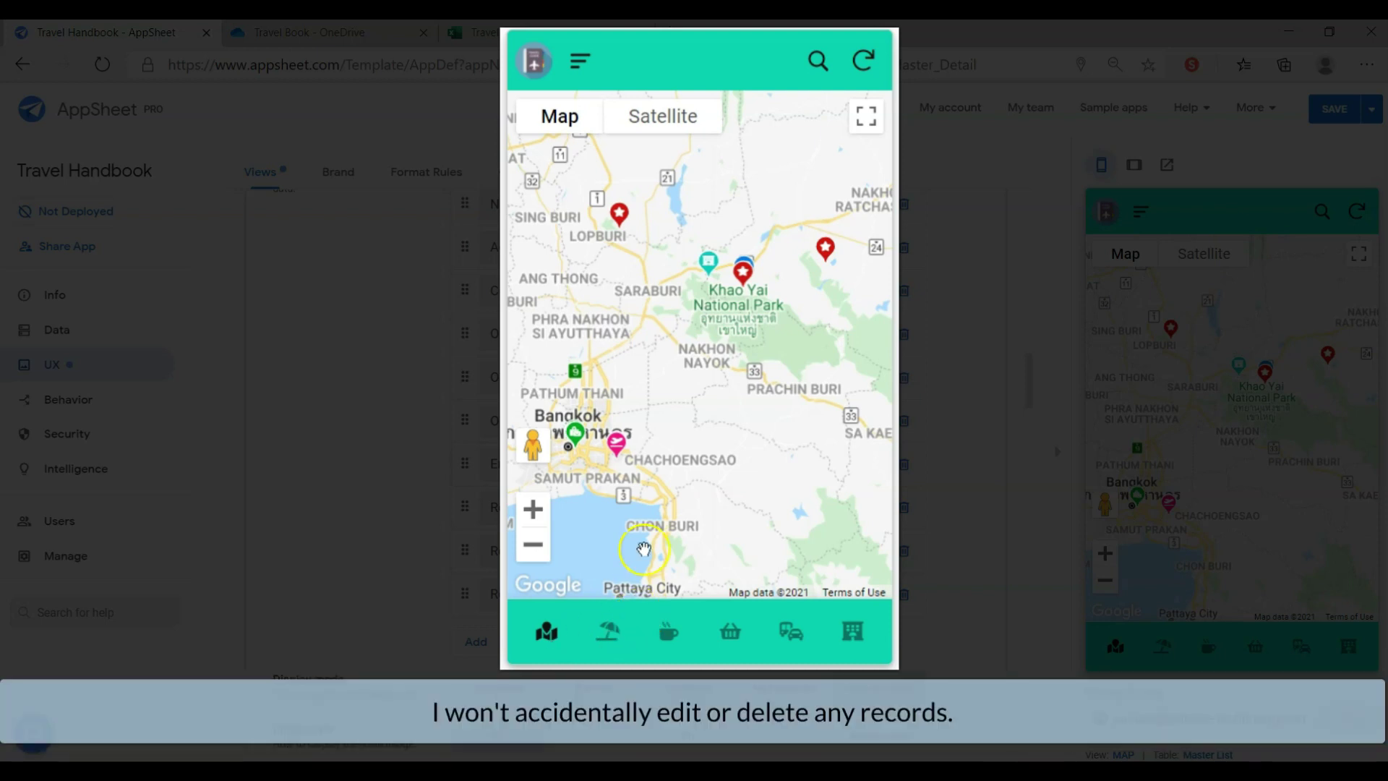
{"action": "mouse_move", "coordinate": [606, 226]}
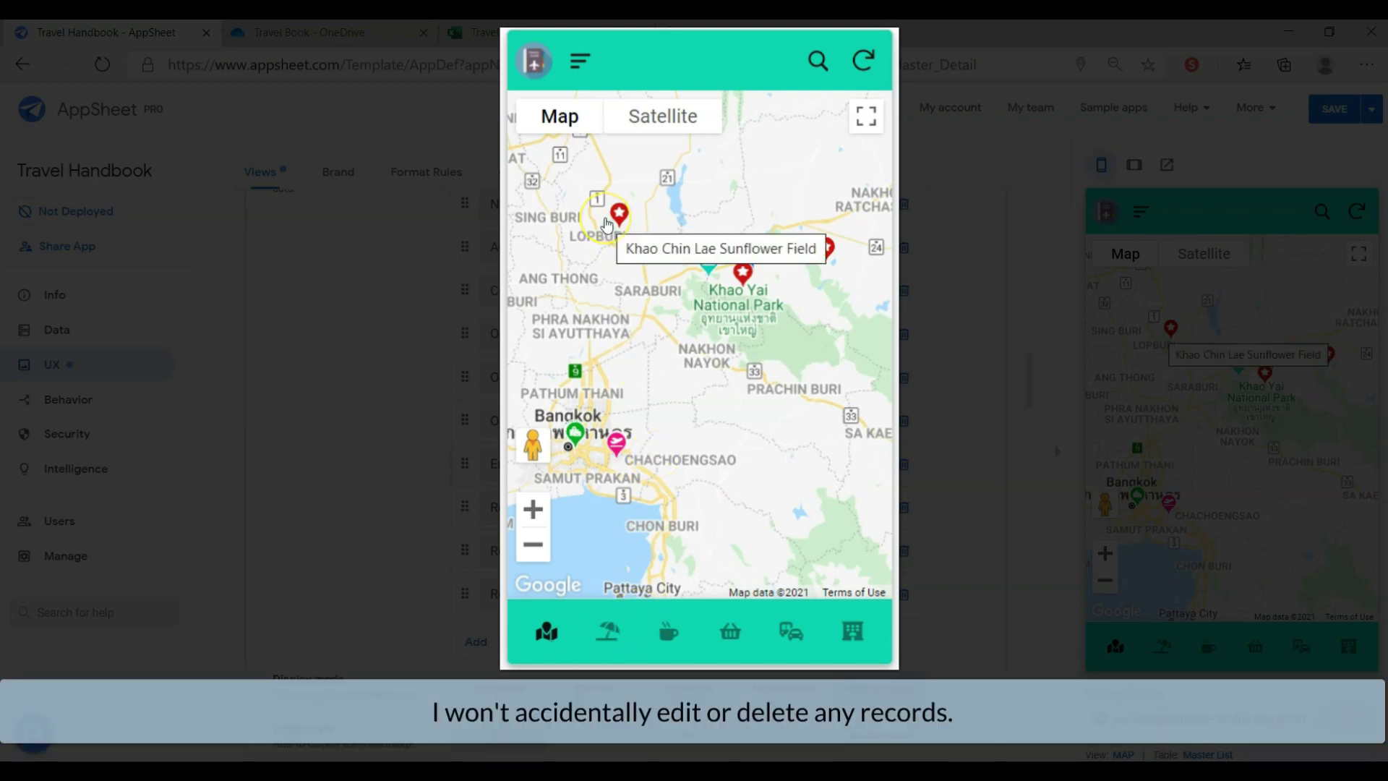
Open the Database view of the Travel Handbook app and look through its gallery of place records
{"action": "left_click", "coordinate": [581, 59]}
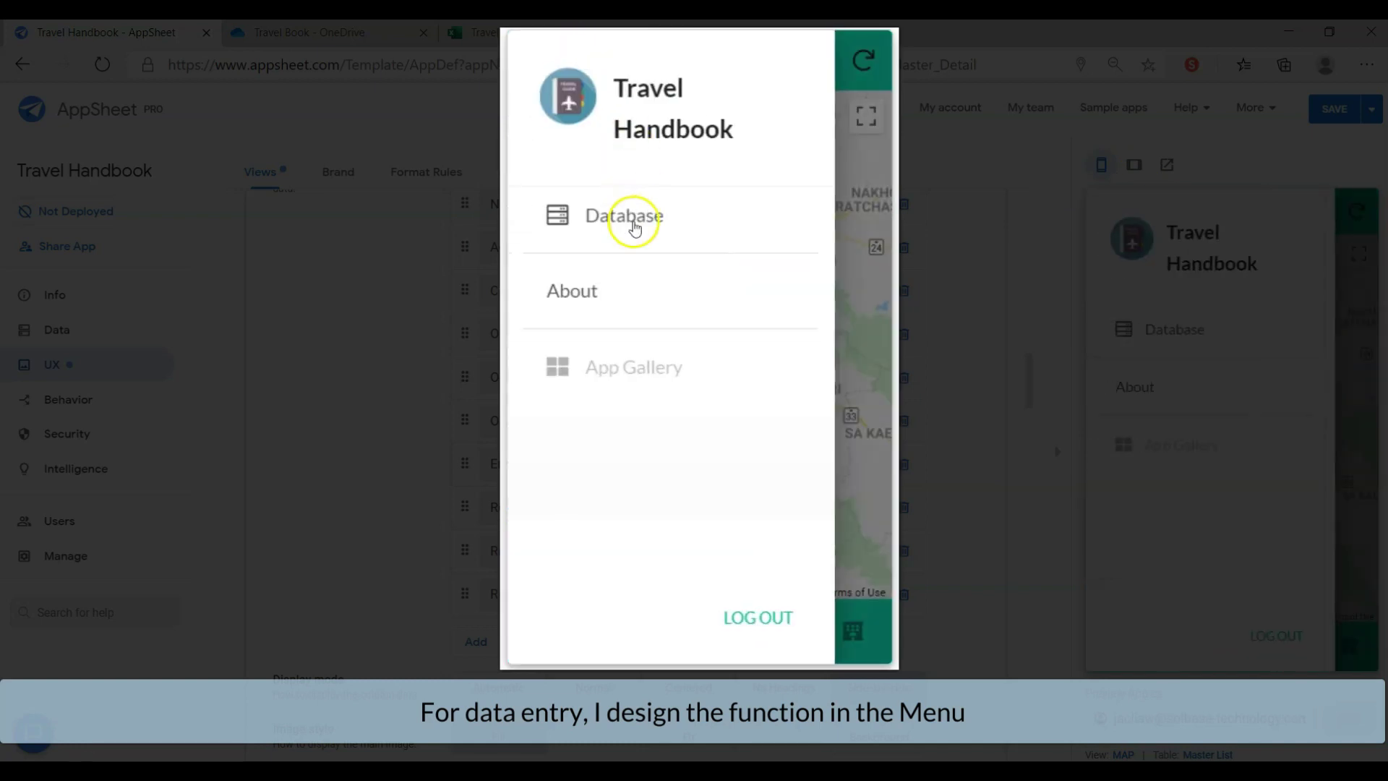
{"action": "left_click", "coordinate": [635, 228]}
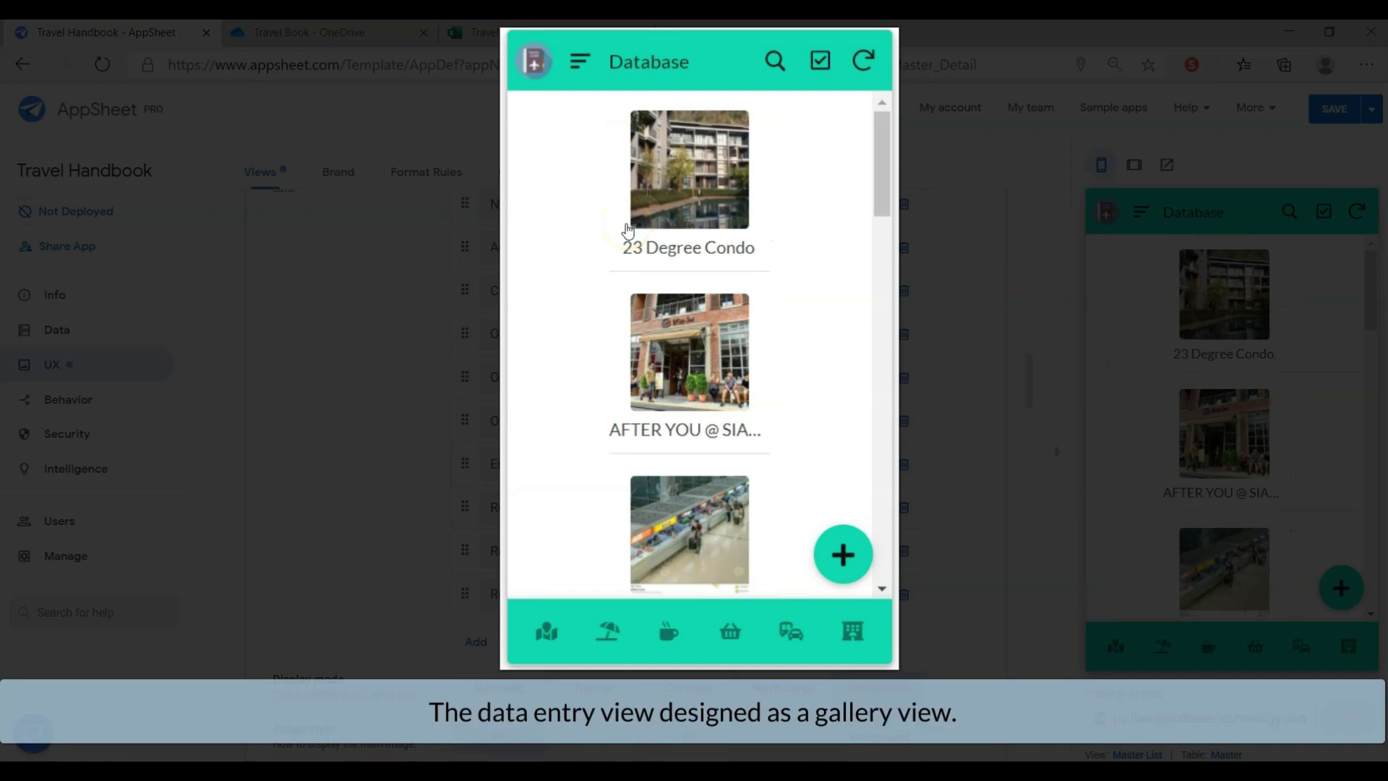
{"action": "scroll", "coordinate": [628, 230], "scroll_direction": "down", "scroll_amount": 5}
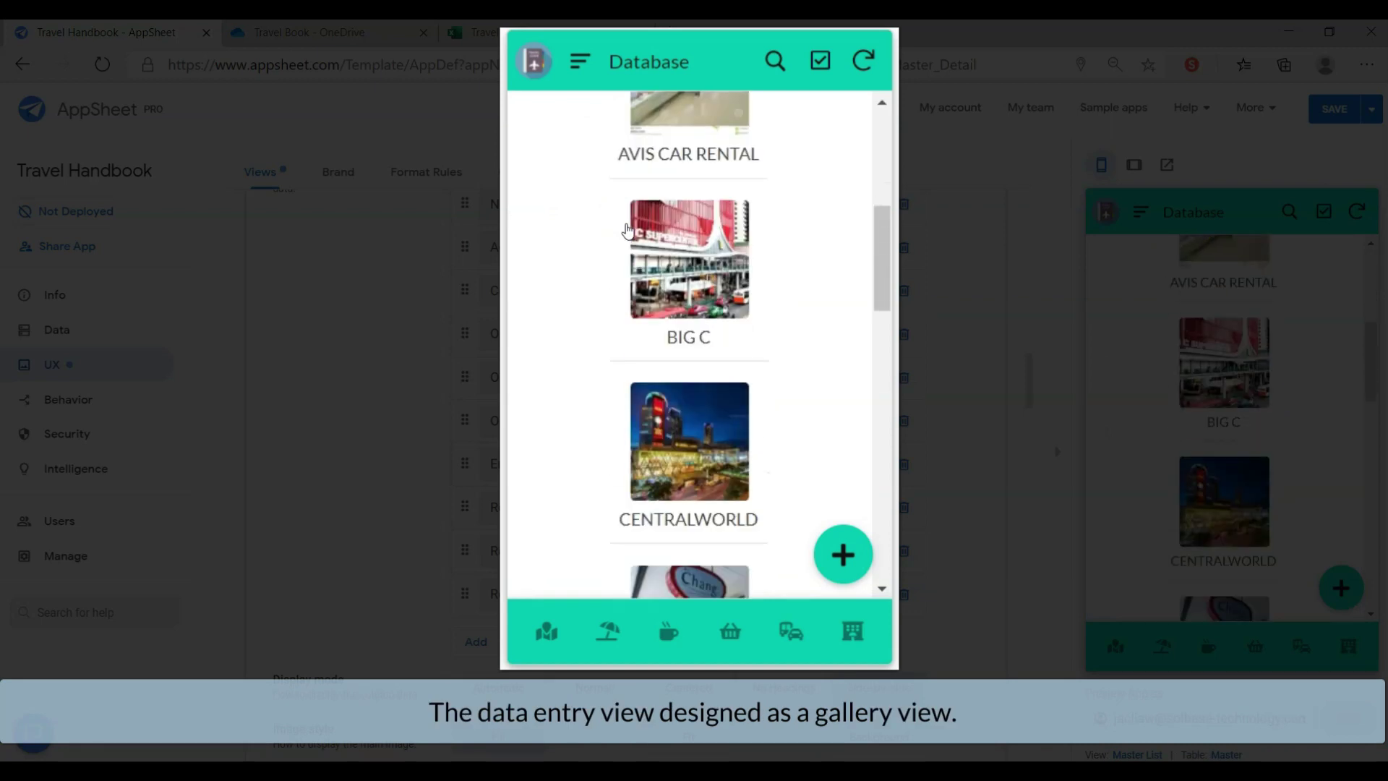
{"action": "scroll", "coordinate": [628, 229], "scroll_direction": "down", "scroll_amount": 5}
{"action": "scroll", "coordinate": [627, 230], "scroll_direction": "up", "scroll_amount": 6}
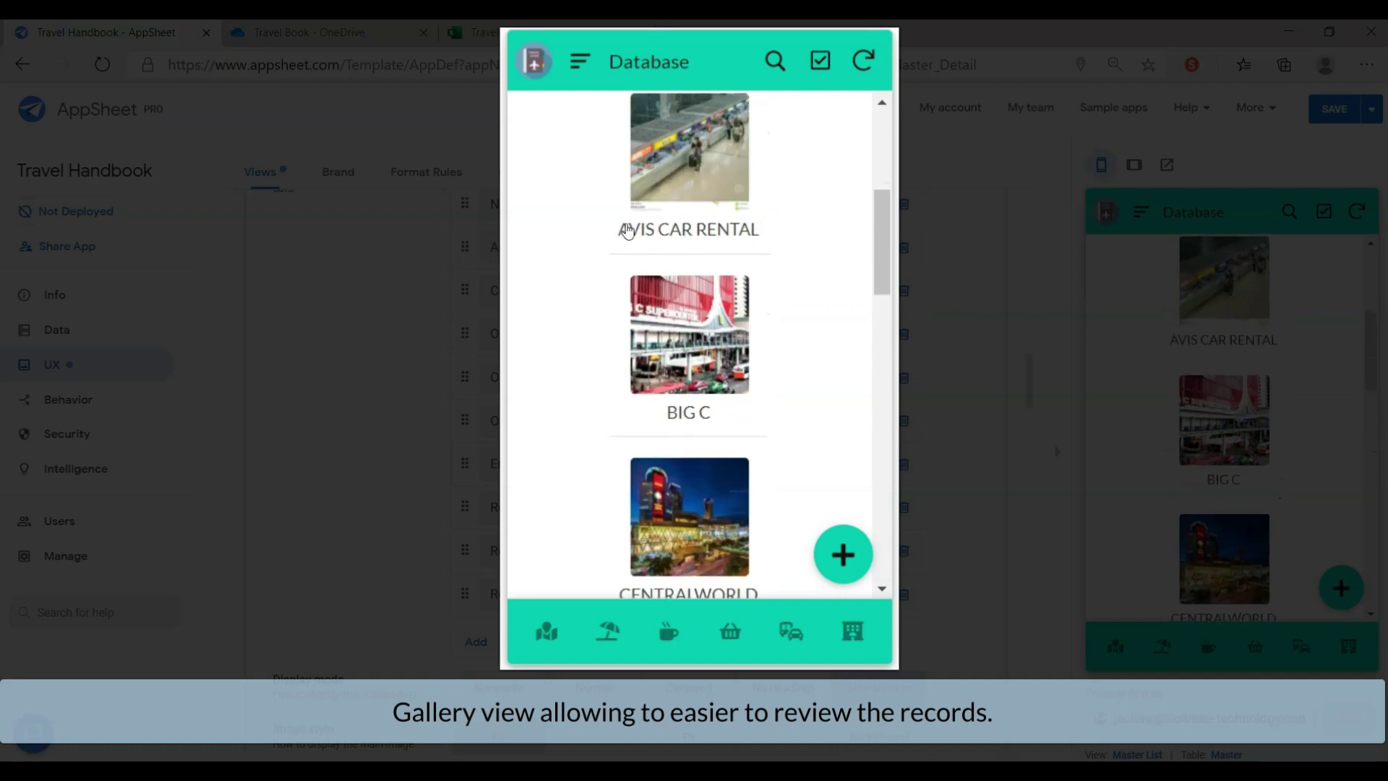
{"action": "scroll", "coordinate": [628, 230], "scroll_direction": "up", "scroll_amount": 5}
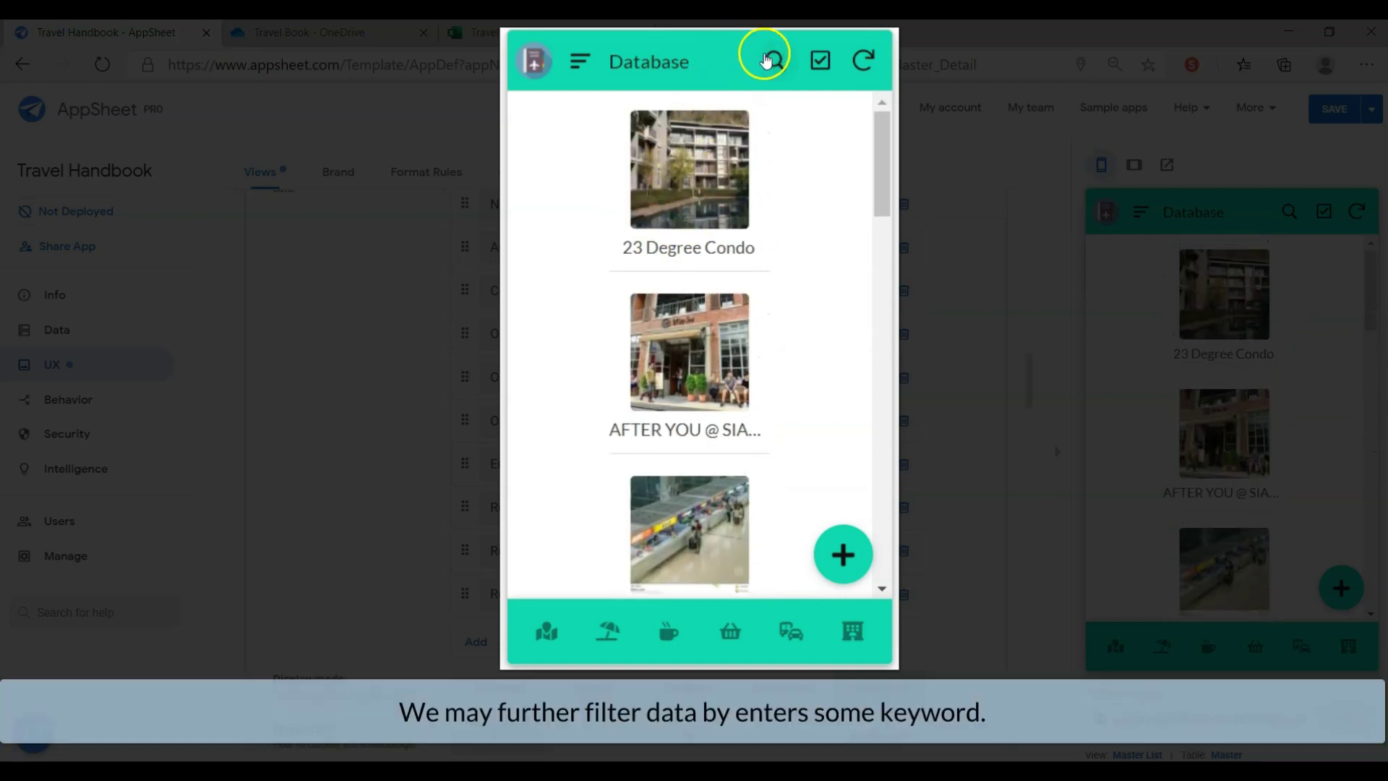
Search the Database gallery by keyword, trying terms such as "airport" and "mall" and ending with "cafe"
{"action": "left_click", "coordinate": [764, 58]}
{"action": "left_click", "coordinate": [662, 63]}
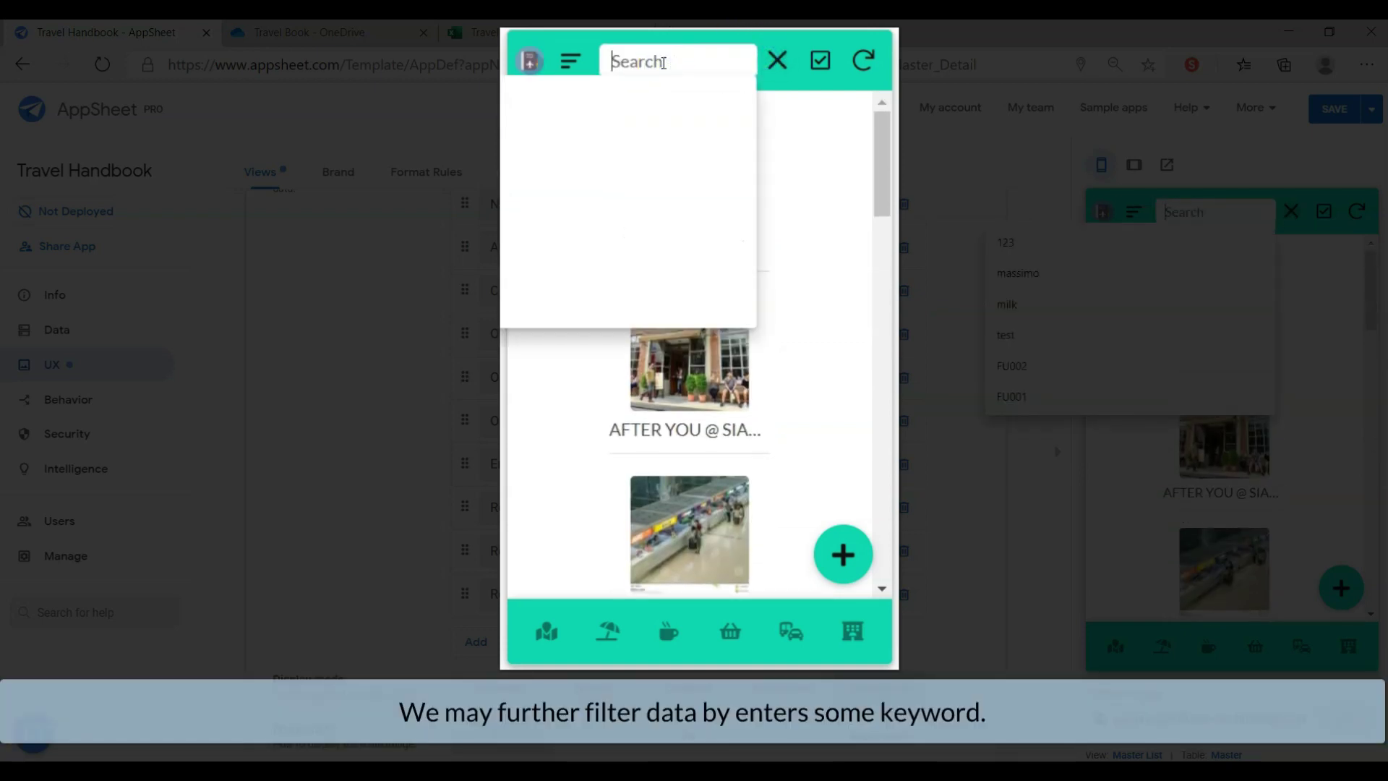
{"action": "type", "text": "accommo"}
{"action": "key", "text": "BackSpace"}
{"action": "type", "text": "moairport"}
{"action": "key", "text": "BackSpace"}
{"action": "key", "text": "BackSpace"}
{"action": "key", "text": "BackSpace"}
{"action": "key", "text": "BackSpace"}
{"action": "key", "text": "BackSpace"}
{"action": "key", "text": "BackSpace"}
{"action": "key", "text": "BackSpace"}
{"action": "type", "text": "mall"}
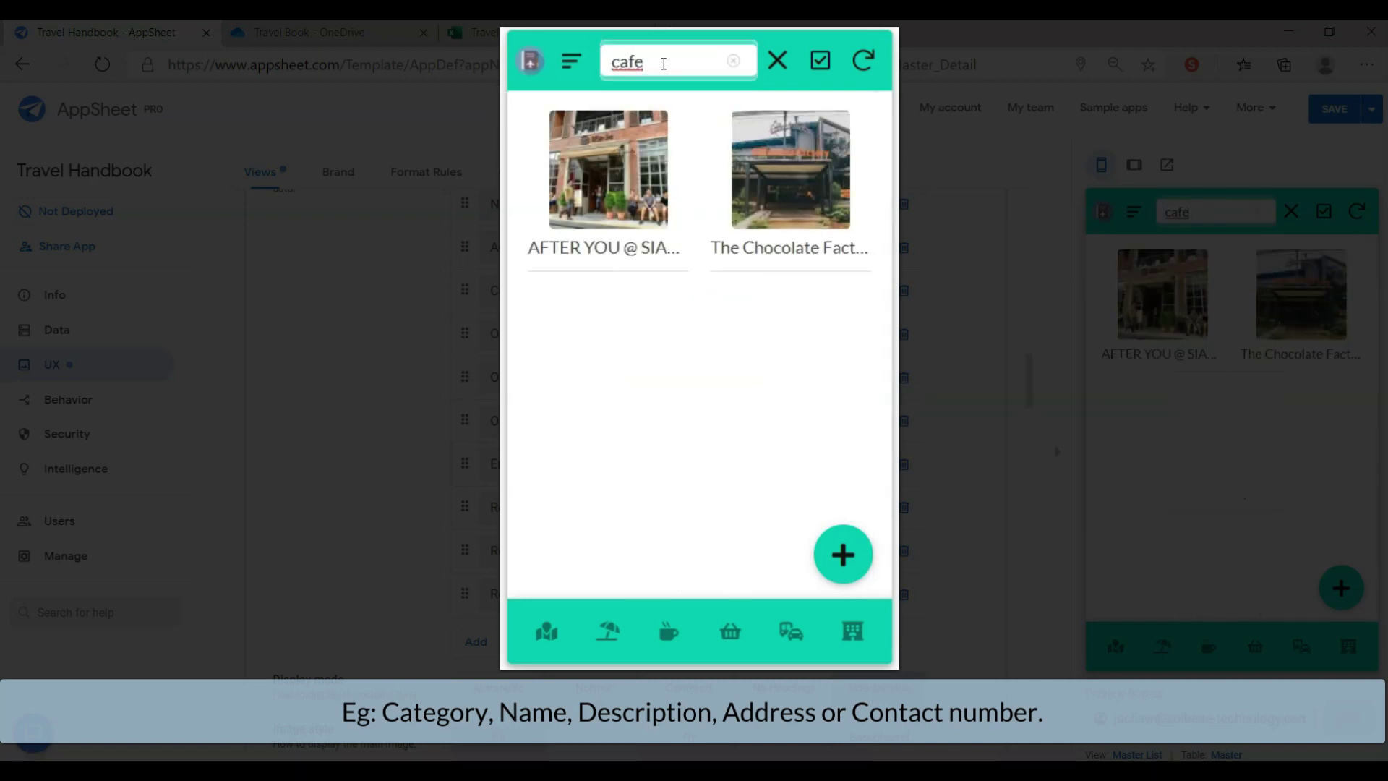
Open the AFTER YOU @ SIAM SQUARE record and review its details from the image and rating down to the Other Photo section
{"action": "left_click", "coordinate": [648, 168]}
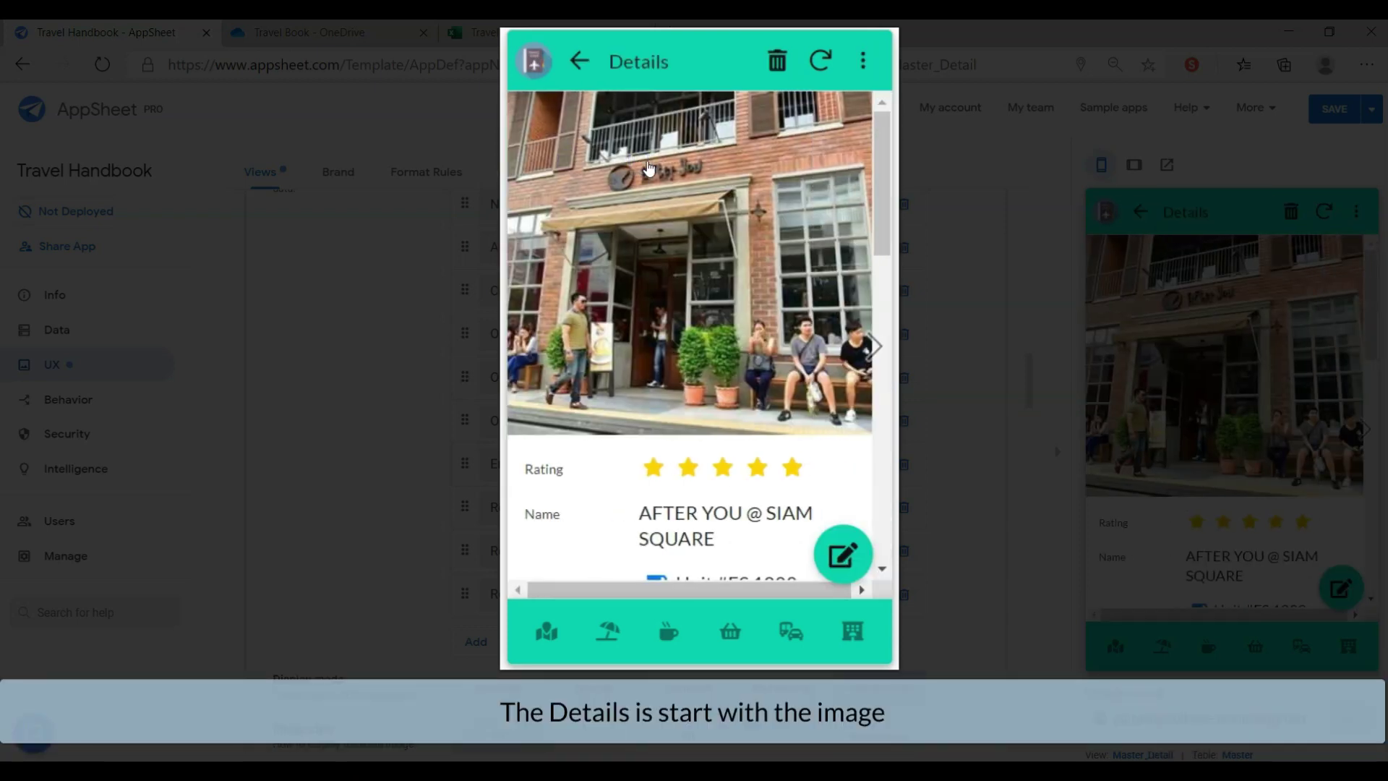
{"action": "left_click", "coordinate": [738, 289]}
{"action": "scroll", "coordinate": [741, 287], "scroll_direction": "down", "scroll_amount": 5}
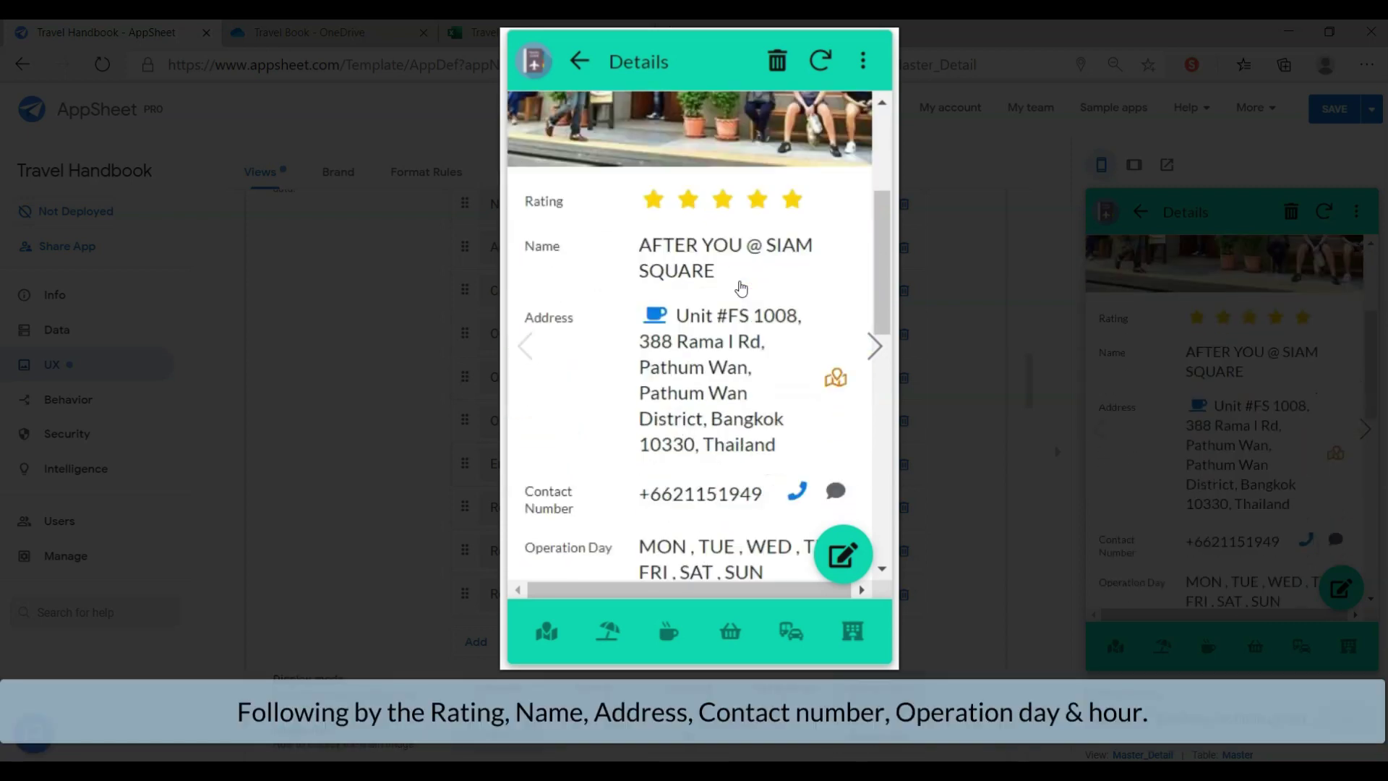
{"action": "scroll", "coordinate": [741, 287], "scroll_direction": "down", "scroll_amount": 1}
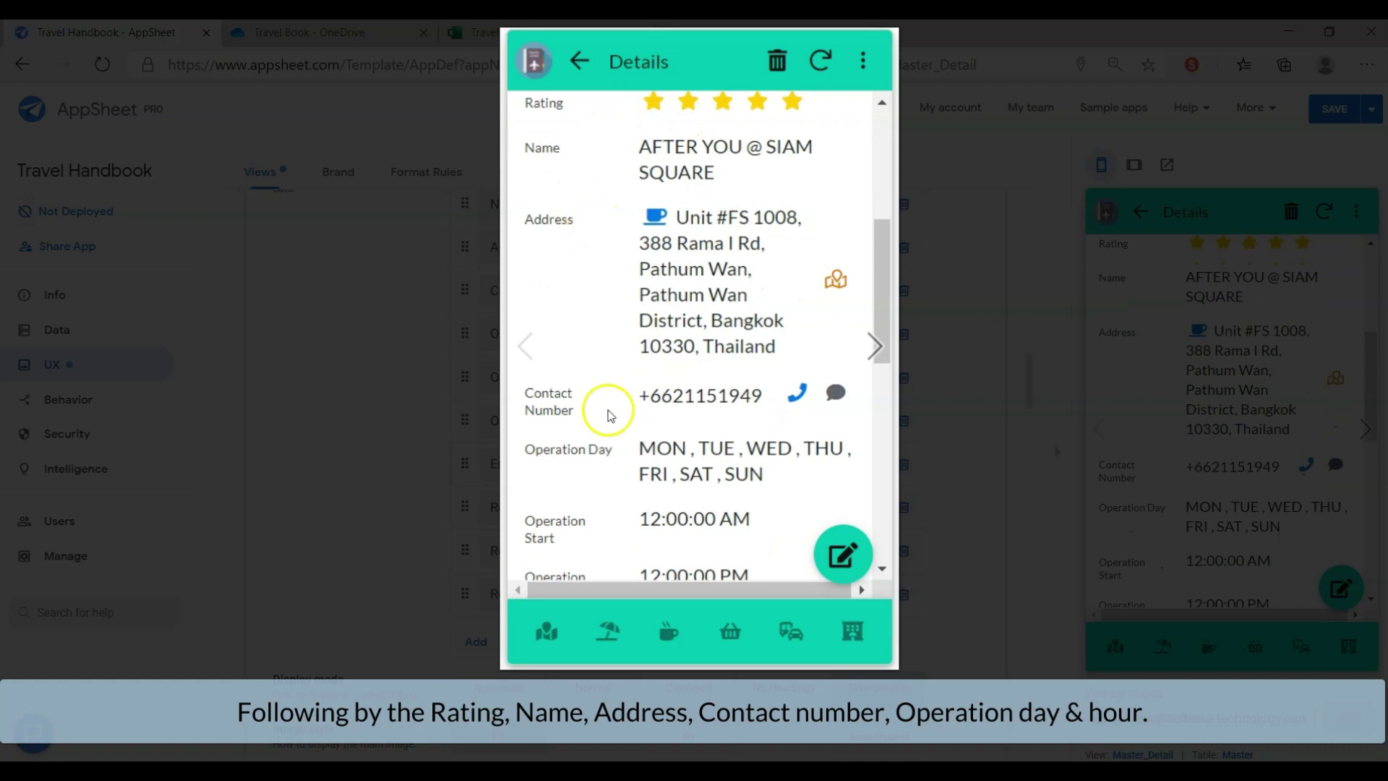
{"action": "scroll", "coordinate": [774, 522], "scroll_direction": "down", "scroll_amount": 4}
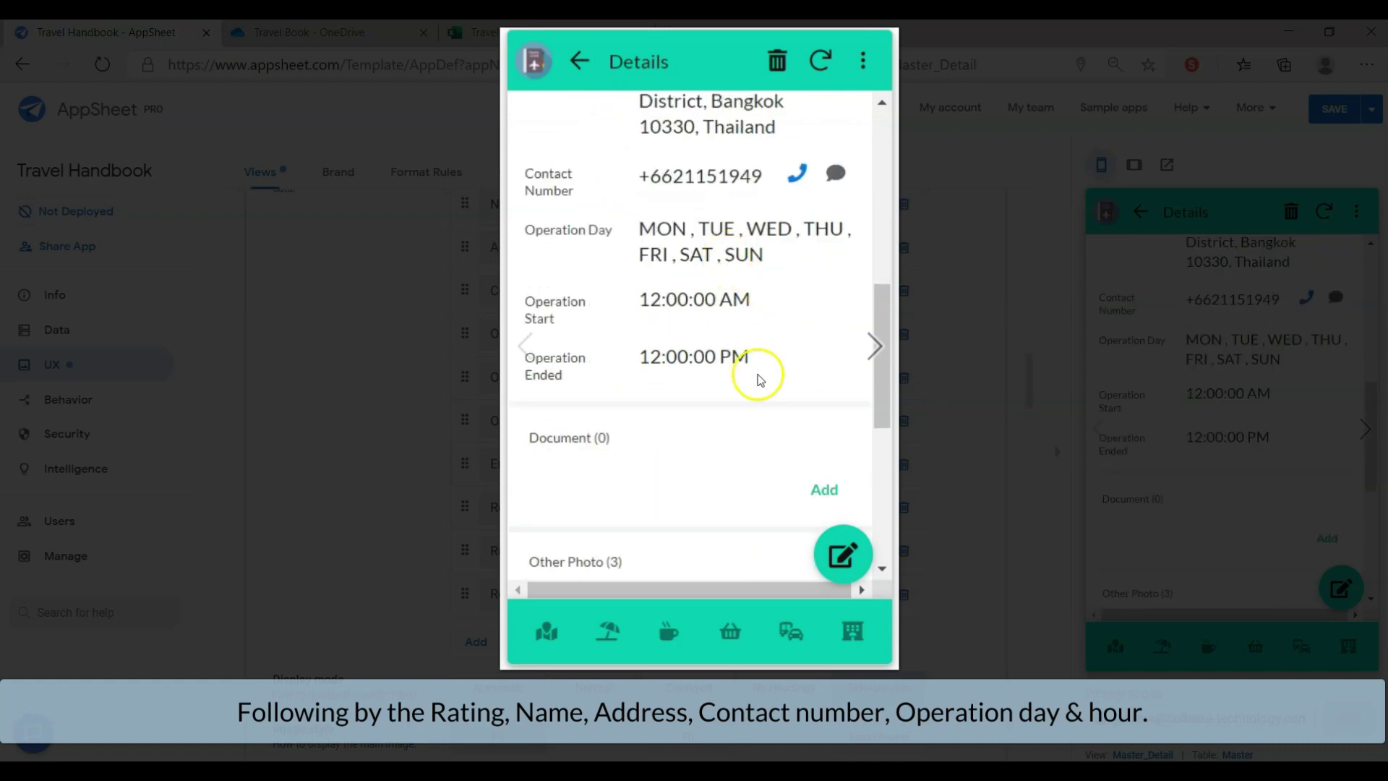
{"action": "scroll", "coordinate": [755, 374], "scroll_direction": "down", "scroll_amount": 5}
{"action": "scroll", "coordinate": [758, 375], "scroll_direction": "down", "scroll_amount": 1}
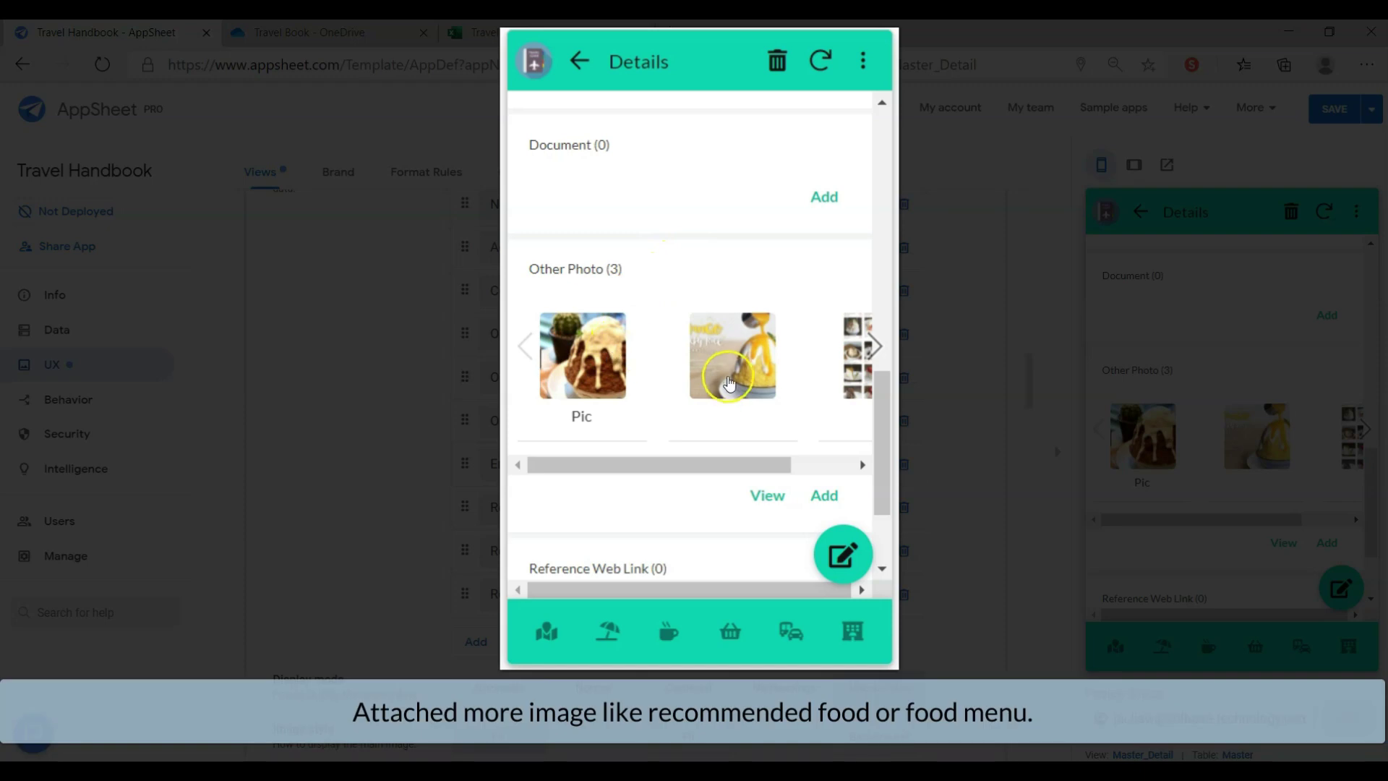
Open the dessert menu picture from the record's Other Photo section and examine it at full size
{"action": "left_click_drag", "start_coordinate": [798, 469], "coordinate": [831, 477]}
{"action": "left_click", "coordinate": [765, 497]}
{"action": "left_click", "coordinate": [659, 475]}
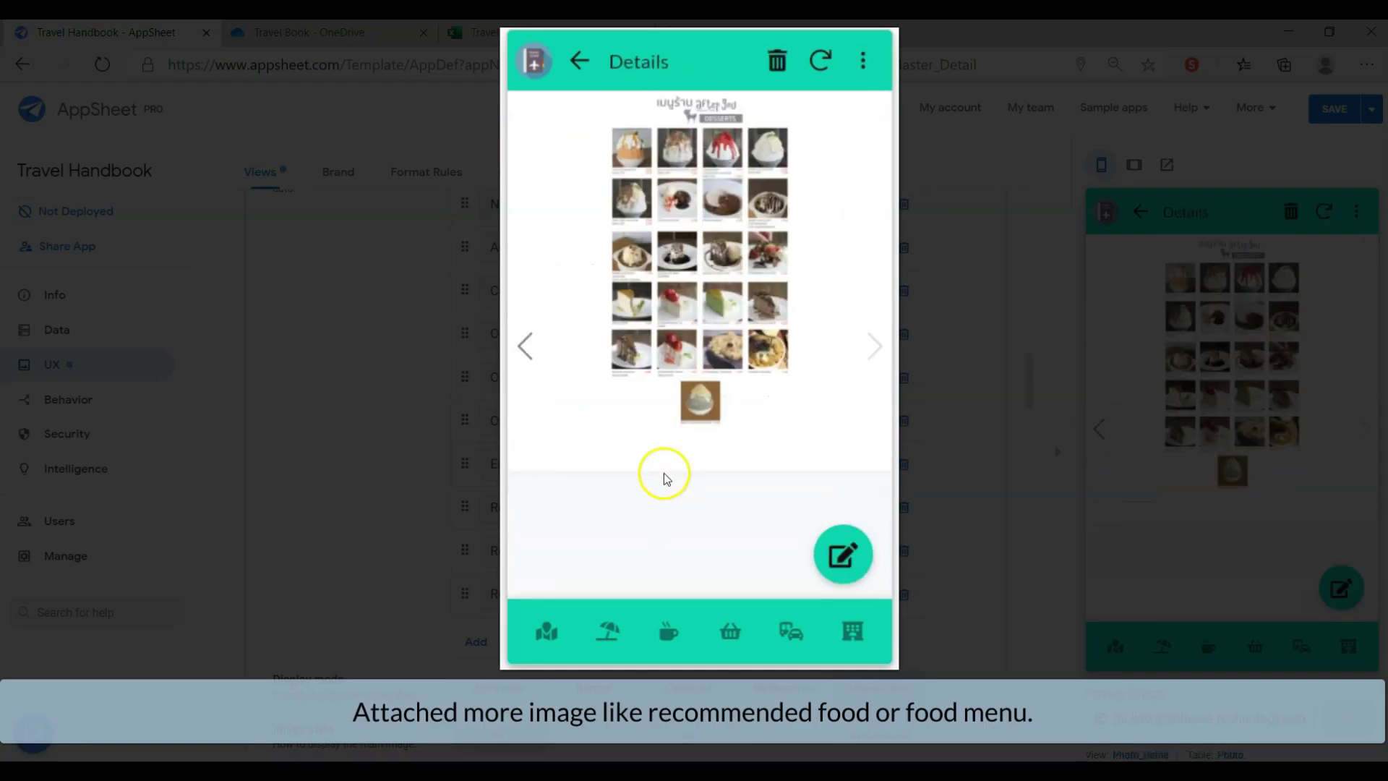
{"action": "left_click", "coordinate": [660, 361]}
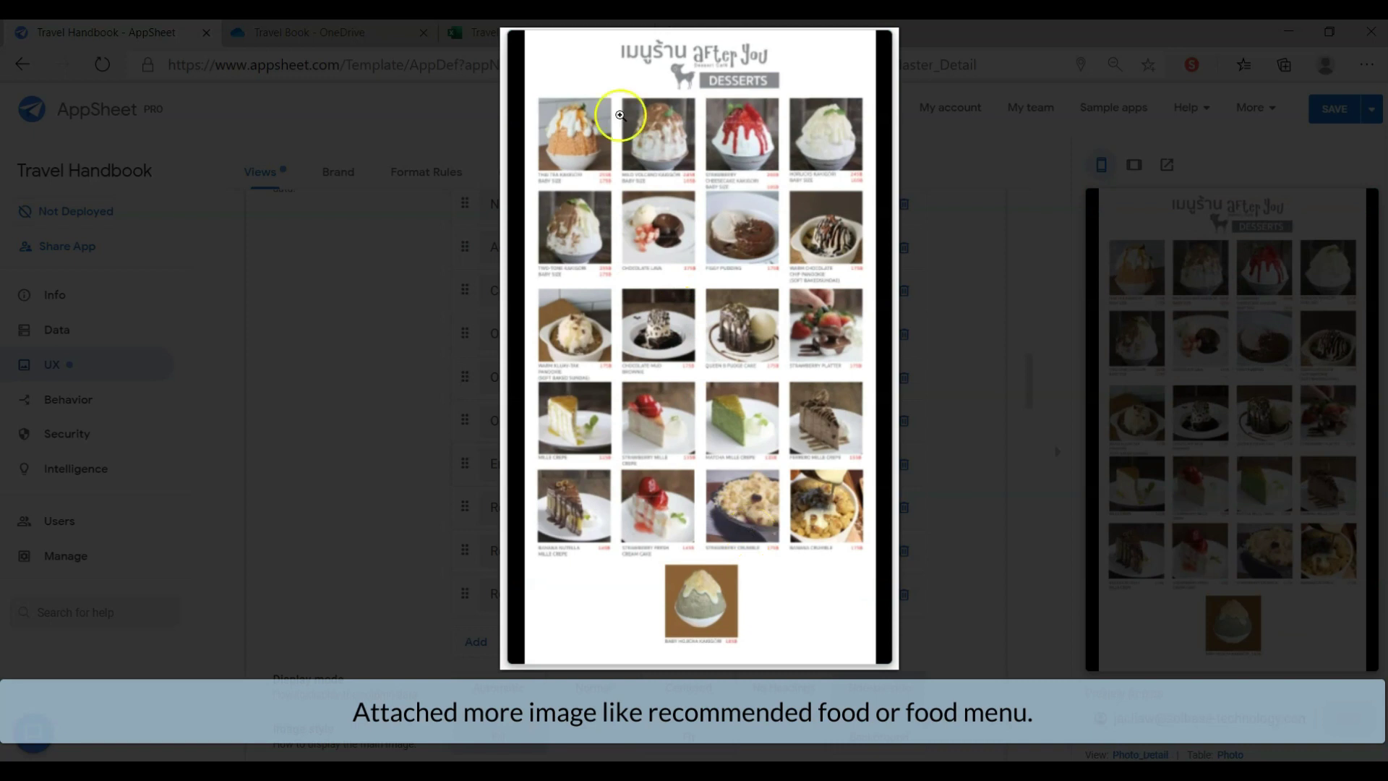
{"action": "left_click", "coordinate": [615, 305]}
{"action": "left_click", "coordinate": [616, 306]}
Close the menu picture and return to the record's details to check the Reference Web Link section
{"action": "left_click", "coordinate": [521, 303]}
{"action": "left_click", "coordinate": [579, 61]}
{"action": "scroll", "coordinate": [713, 409], "scroll_direction": "down", "scroll_amount": 2}
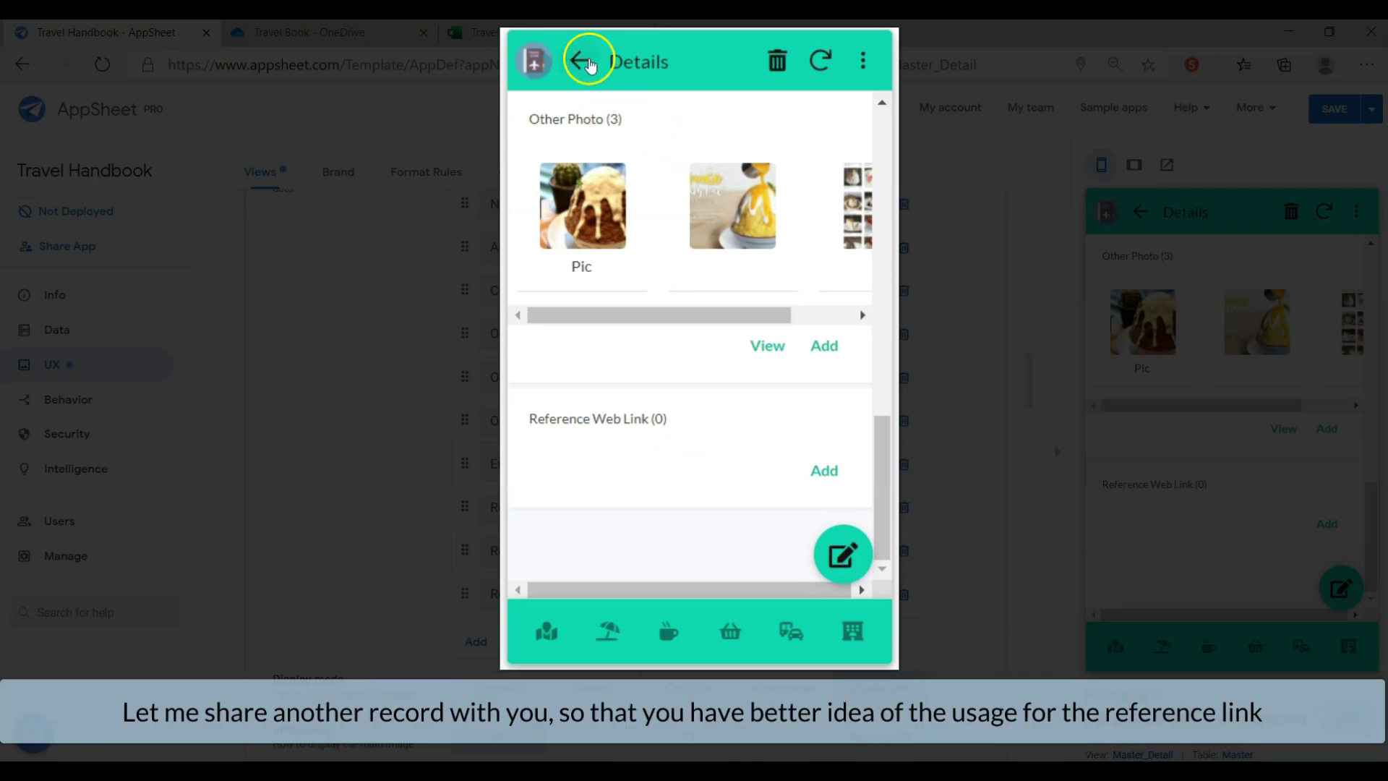
Search the Database gallery for "jim", open the Jim Thompson Farm record and go to its Reference Web Link section
{"action": "left_click", "coordinate": [582, 61]}
{"action": "double_click", "coordinate": [706, 59]}
{"action": "type", "text": "jim"}
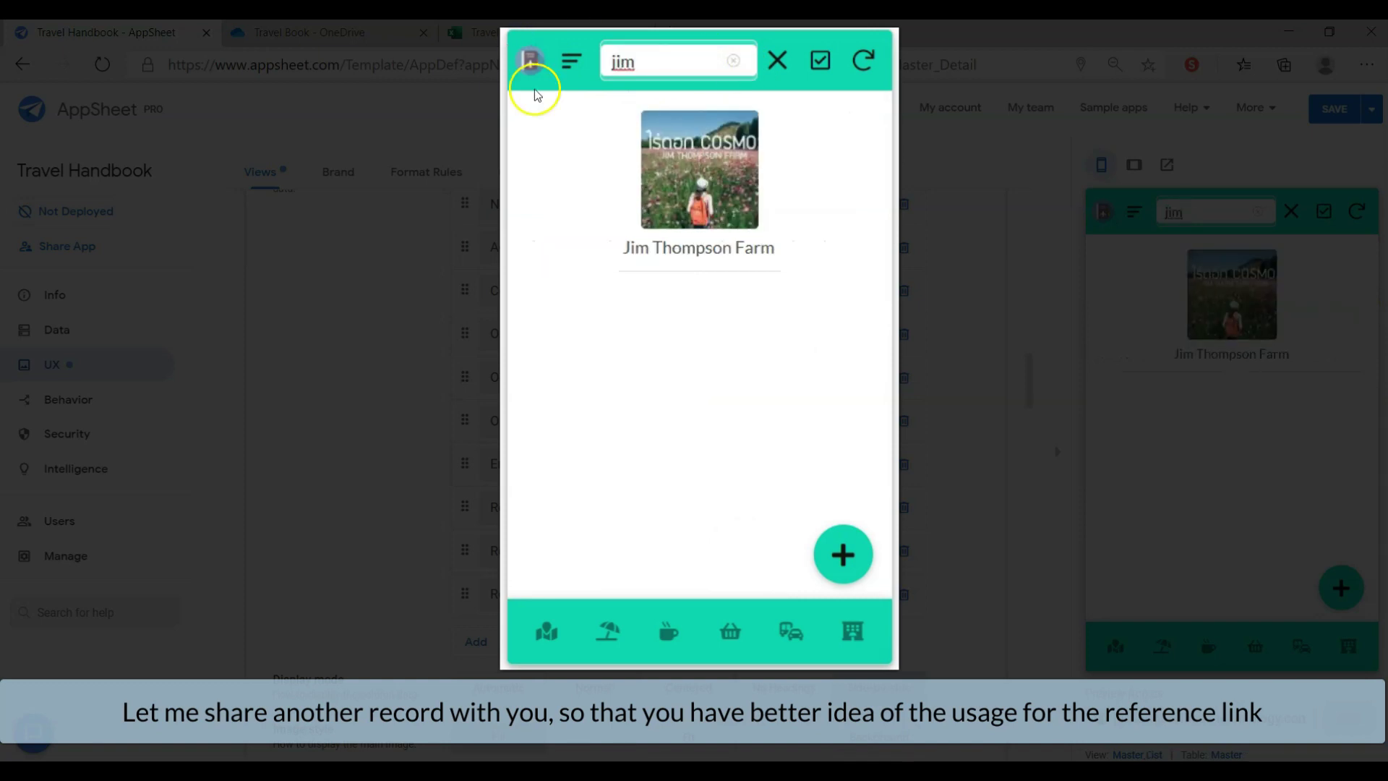
{"action": "left_click", "coordinate": [695, 180]}
{"action": "scroll", "coordinate": [800, 223], "scroll_direction": "down", "scroll_amount": 10}
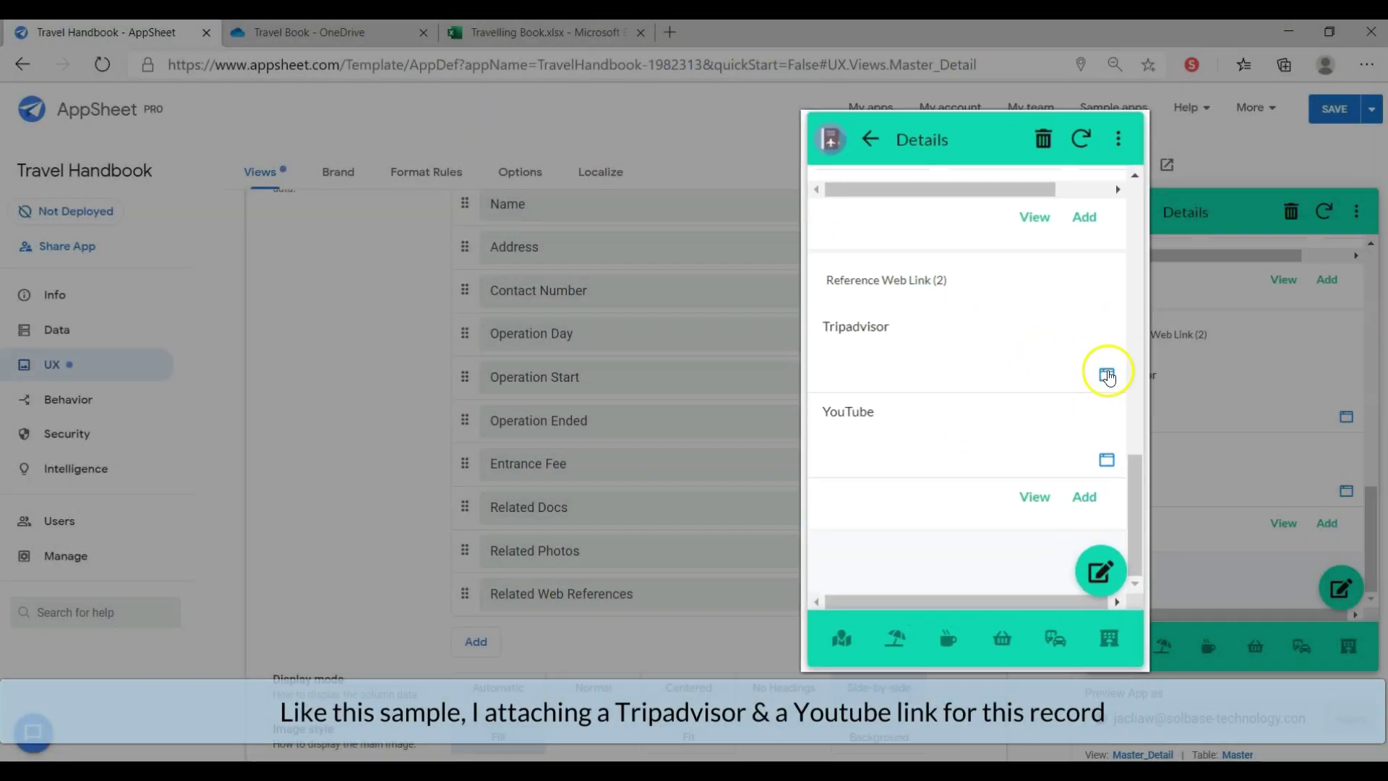
Open the record's Tripadvisor reference link, look through the attraction page and return to the AppSheet editor
{"action": "left_click", "coordinate": [850, 329]}
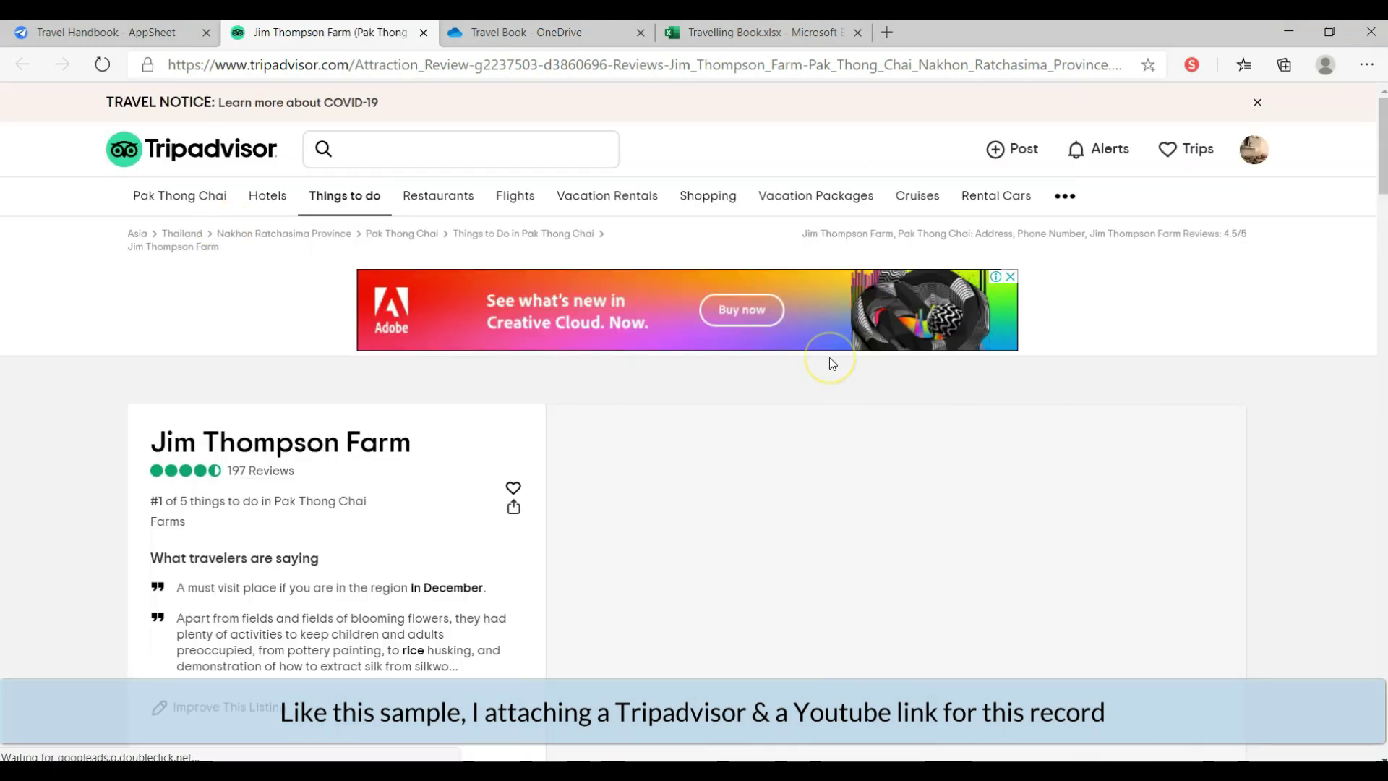
{"action": "scroll", "coordinate": [830, 357], "scroll_direction": "down", "scroll_amount": 15}
{"action": "scroll", "coordinate": [830, 357], "scroll_direction": "up", "scroll_amount": 15}
{"action": "key", "text": "ctrl+shift+Tab"}
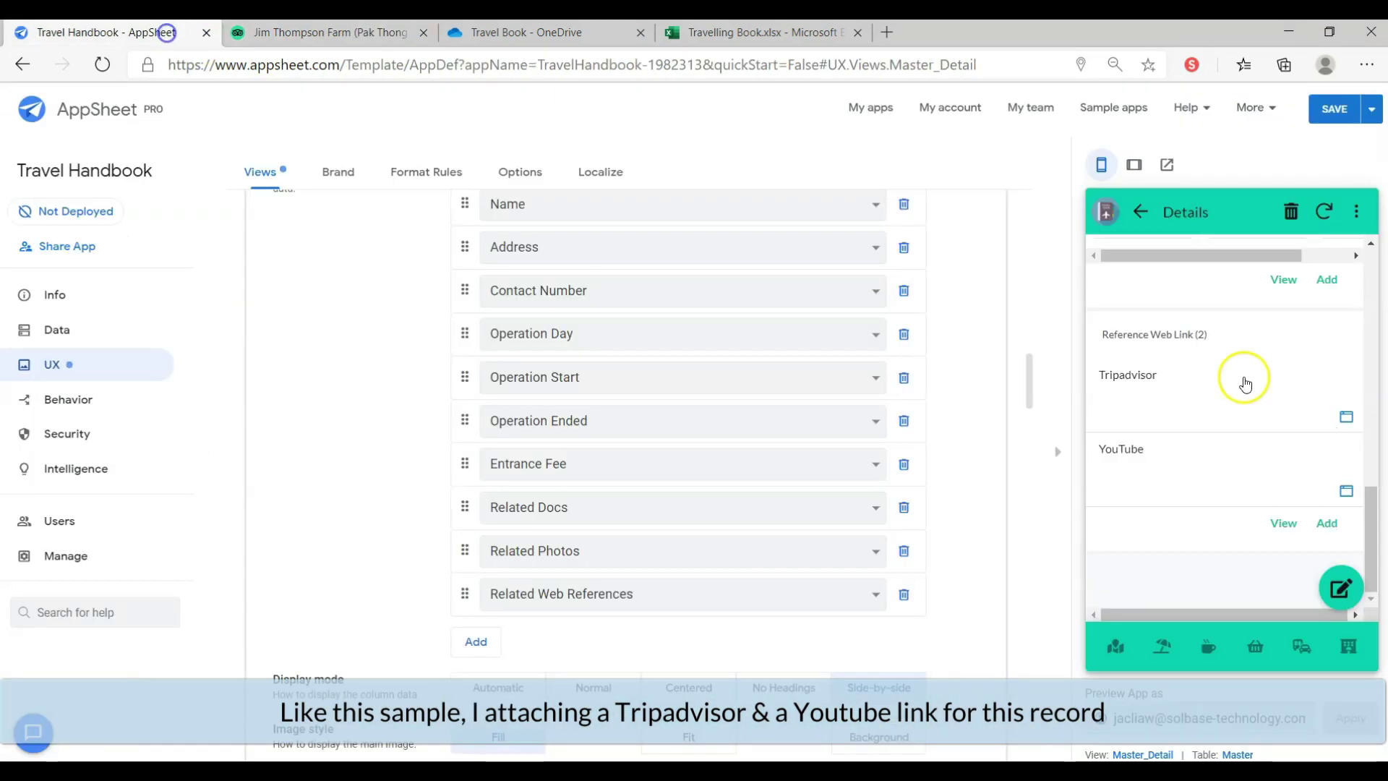
View the record's YouTube reference link, and close both the video and the Tripadvisor page
{"action": "left_click", "coordinate": [1348, 493]}
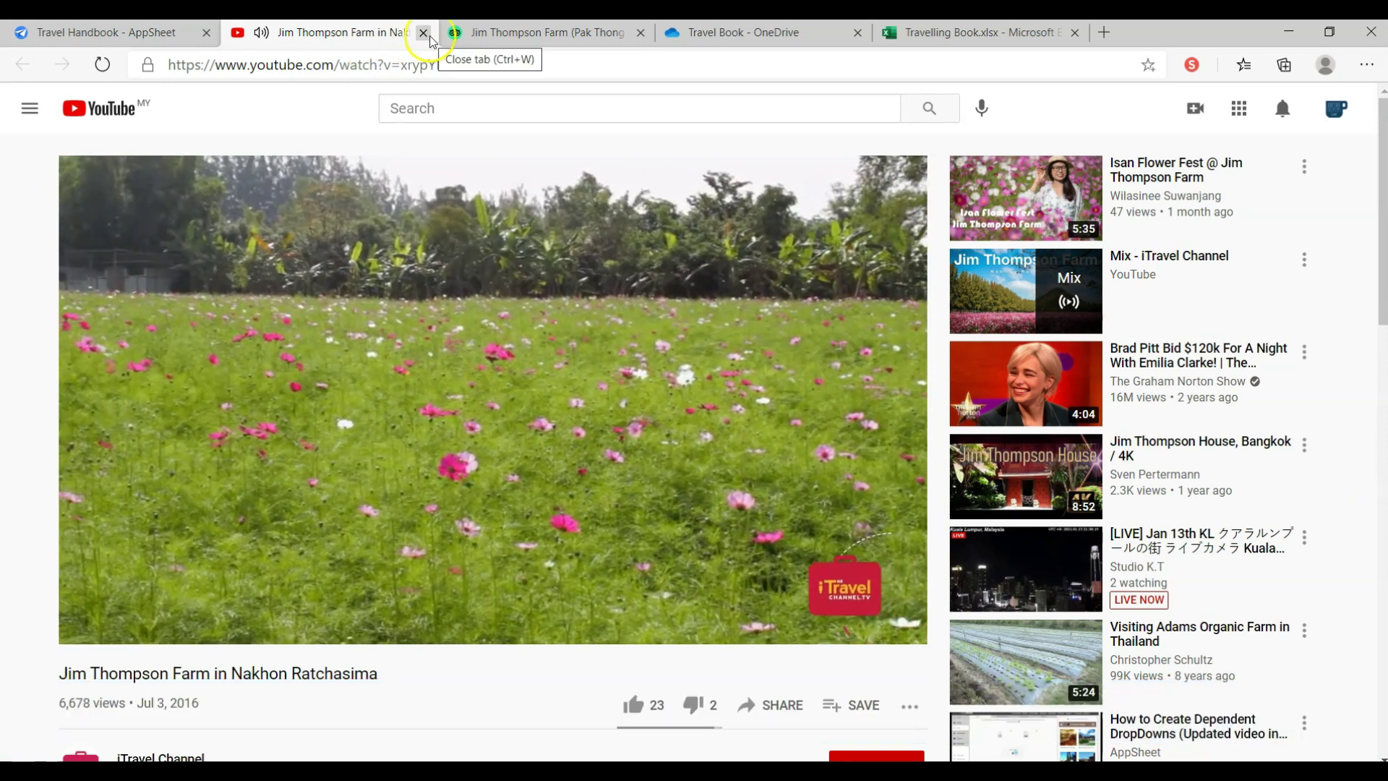
{"action": "left_click", "coordinate": [424, 32]}
{"action": "left_click", "coordinate": [424, 32]}
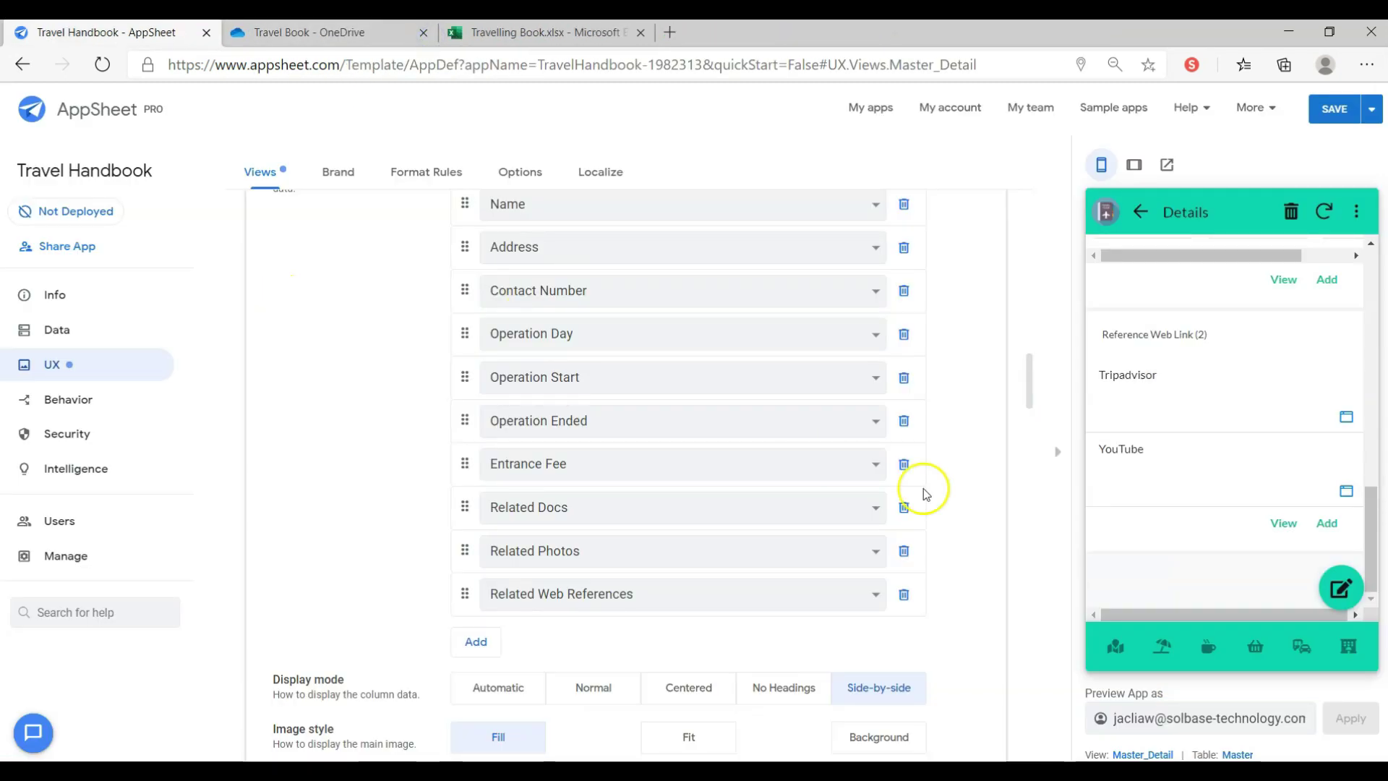
Search the Database gallery for "acco", open the 23 Degree Condo record and review its attachments, including the Document section
{"action": "left_click", "coordinate": [1136, 214]}
{"action": "key", "text": "ctrl+a"}
{"action": "type", "text": "acc"}
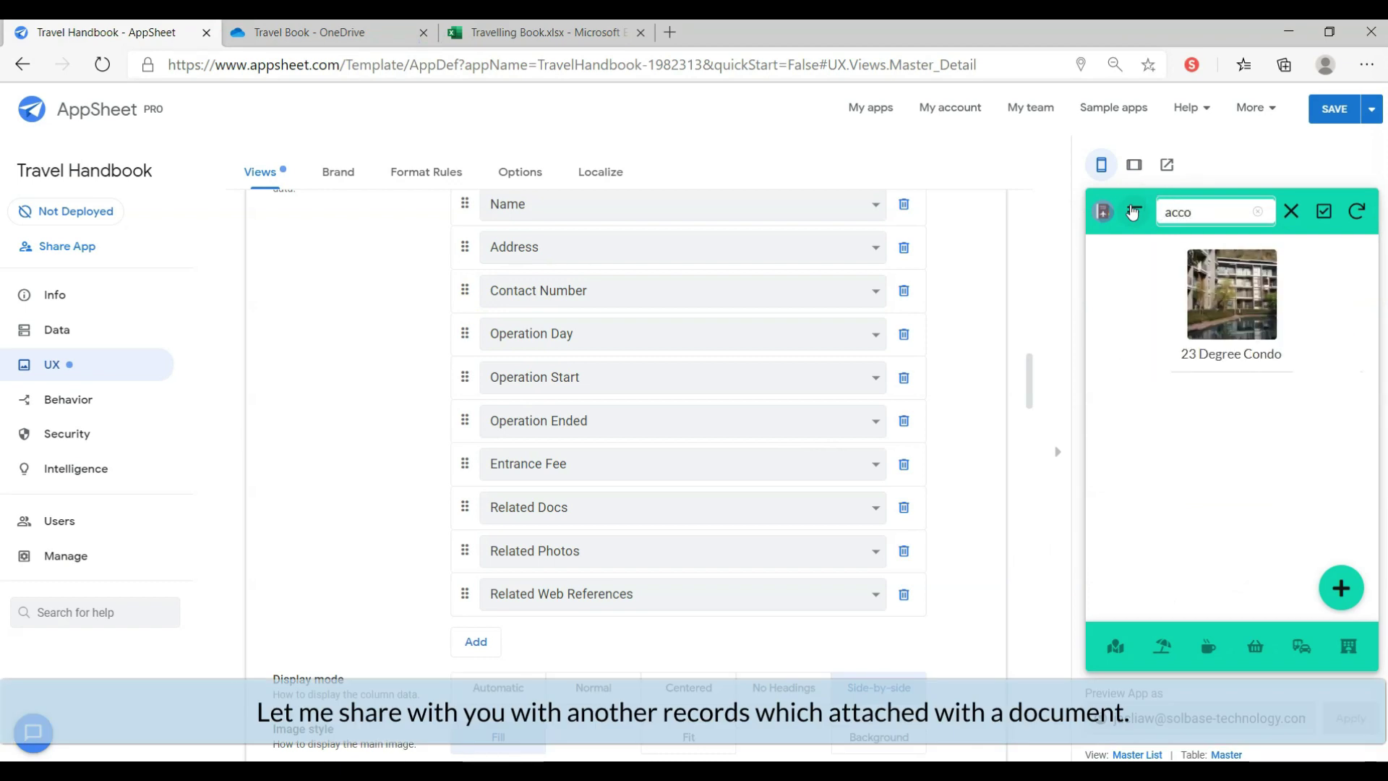
{"action": "left_click", "coordinate": [1223, 297]}
{"action": "scroll", "coordinate": [1226, 299], "scroll_direction": "down", "scroll_amount": 10}
{"action": "scroll", "coordinate": [1226, 299], "scroll_direction": "down", "scroll_amount": 3}
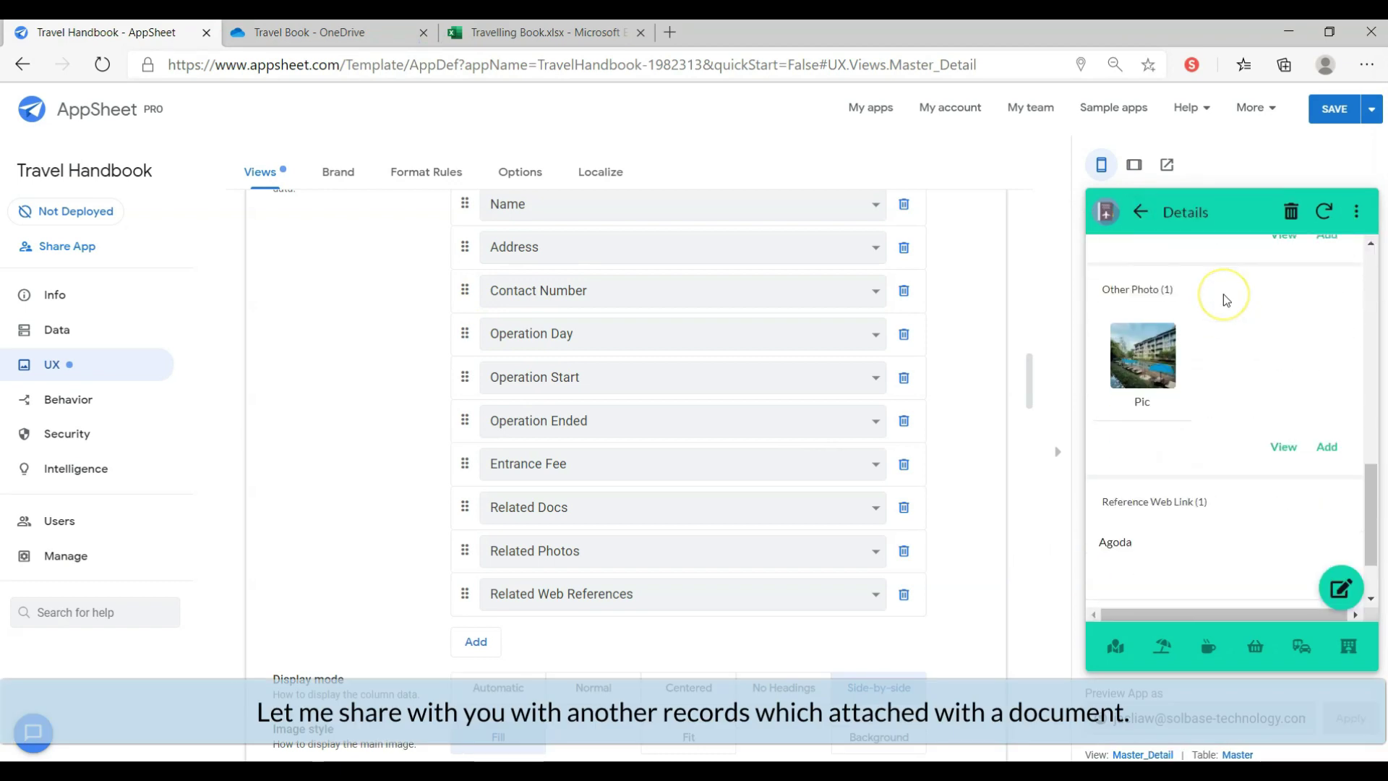
{"action": "scroll", "coordinate": [1226, 299], "scroll_direction": "up", "scroll_amount": 3}
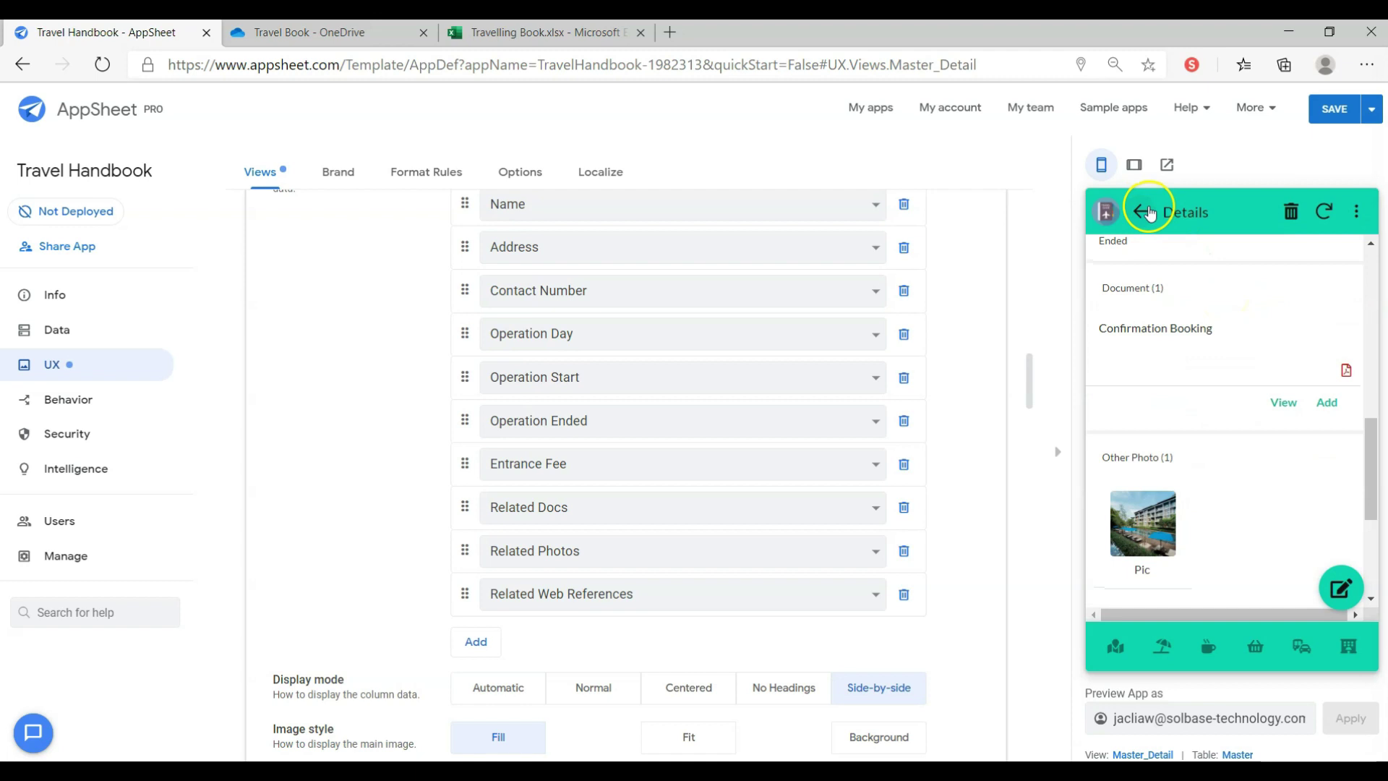
Examine the record's Confirmation Booking document and its Agoda reference link, closing each page after viewing
{"action": "left_click", "coordinate": [1317, 390]}
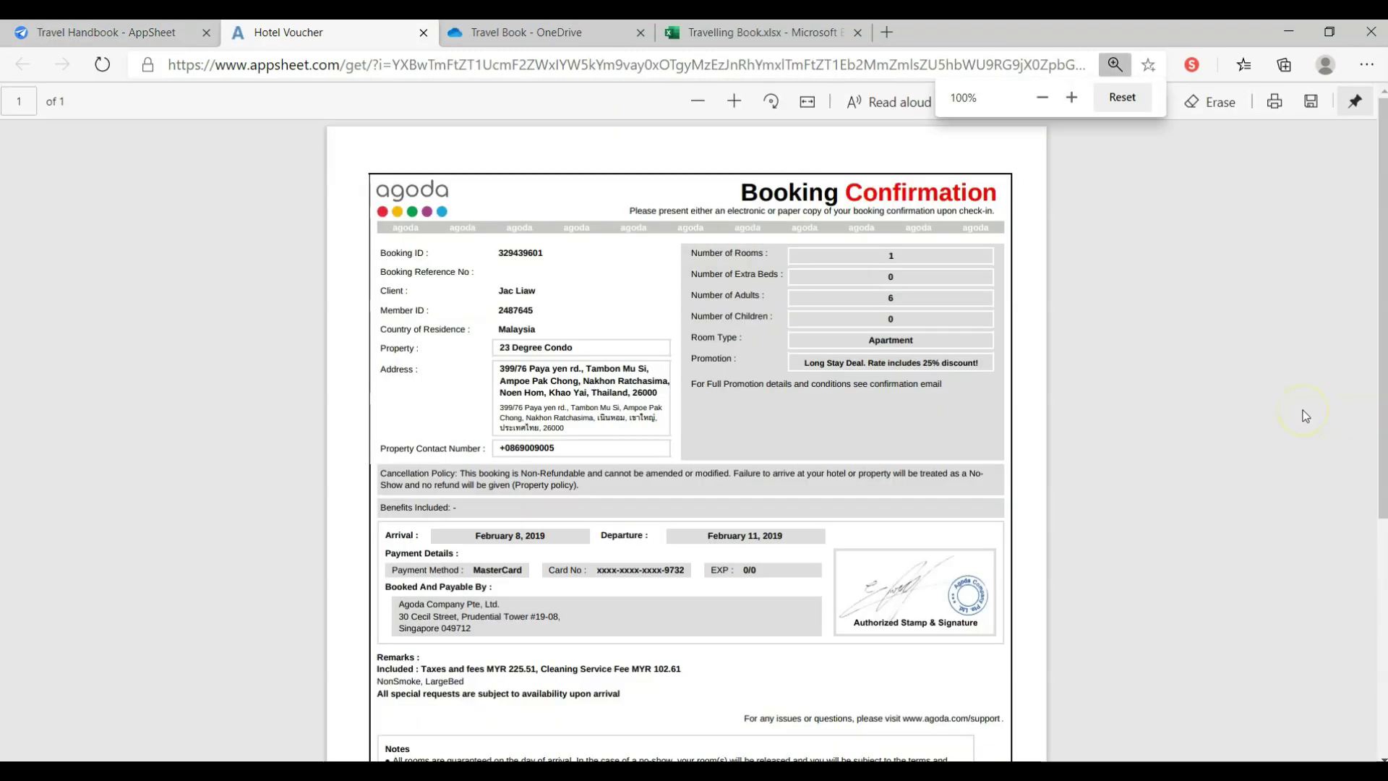
{"action": "scroll", "coordinate": [892, 387], "scroll_direction": "down", "scroll_amount": 5}
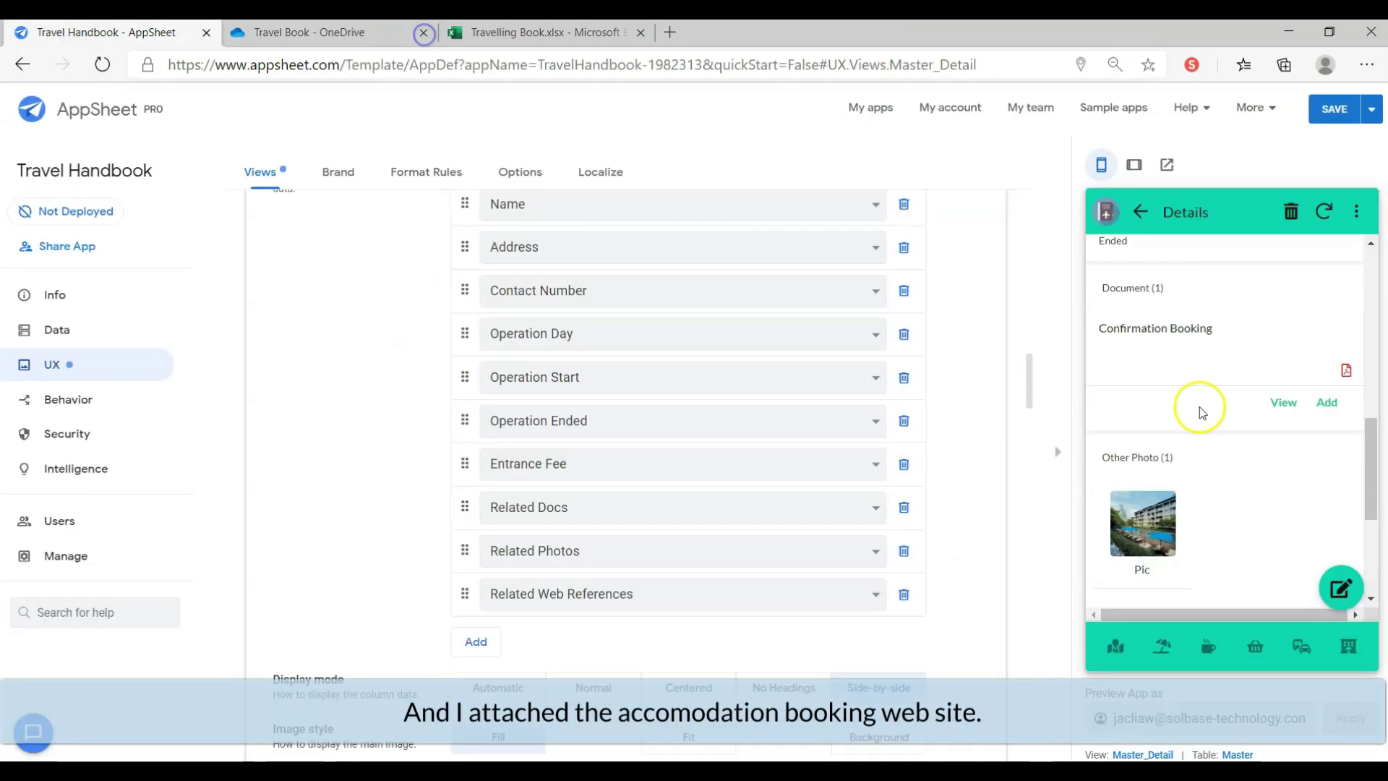
{"action": "scroll", "coordinate": [1200, 405], "scroll_direction": "down", "scroll_amount": 3}
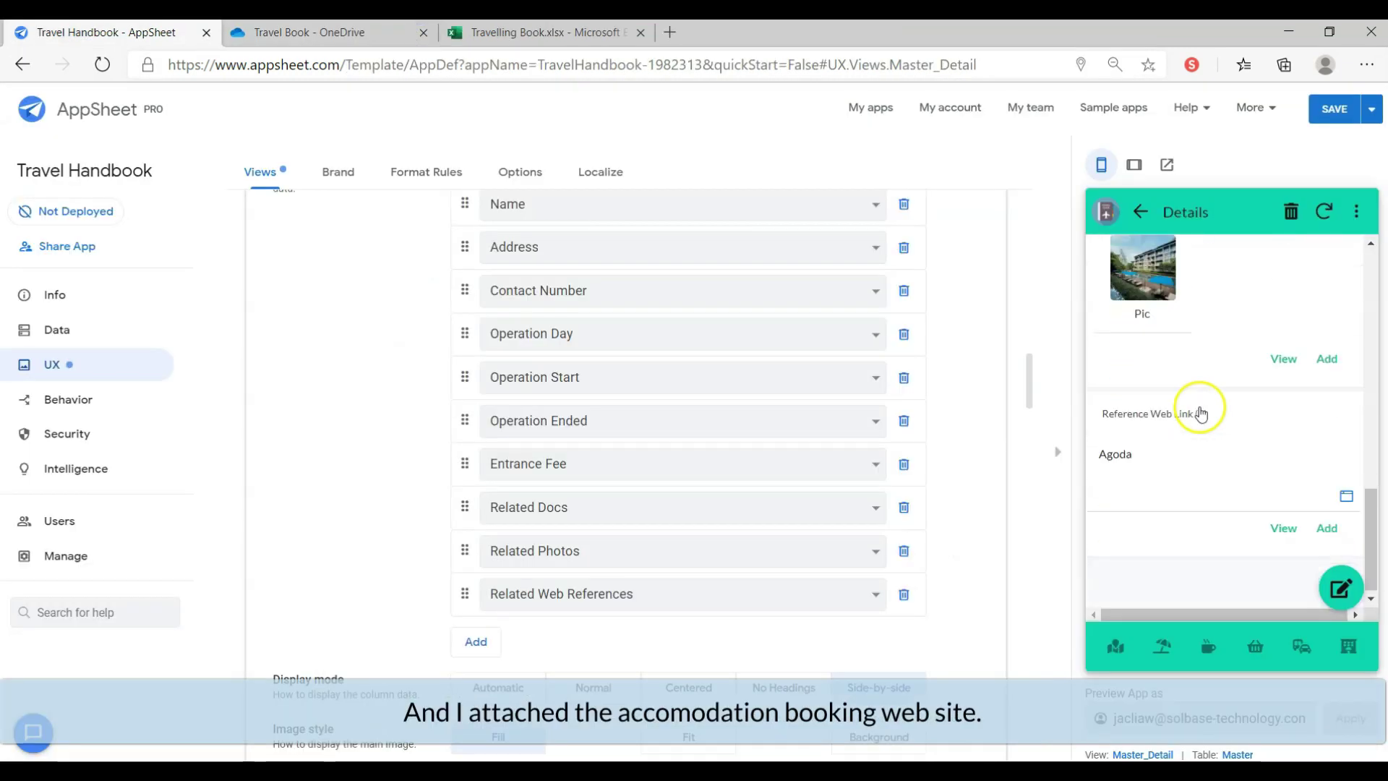
{"action": "left_click", "coordinate": [1120, 452]}
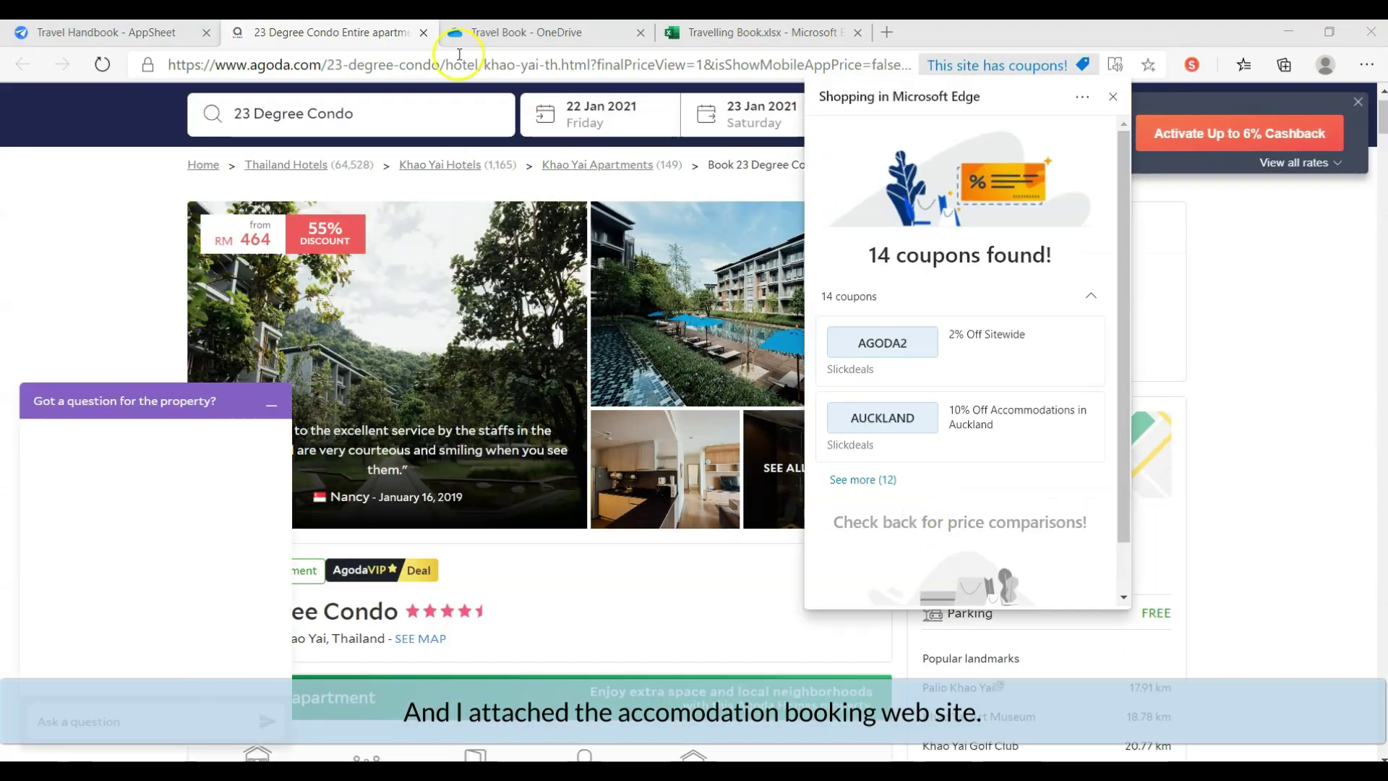
{"action": "left_click", "coordinate": [424, 32]}
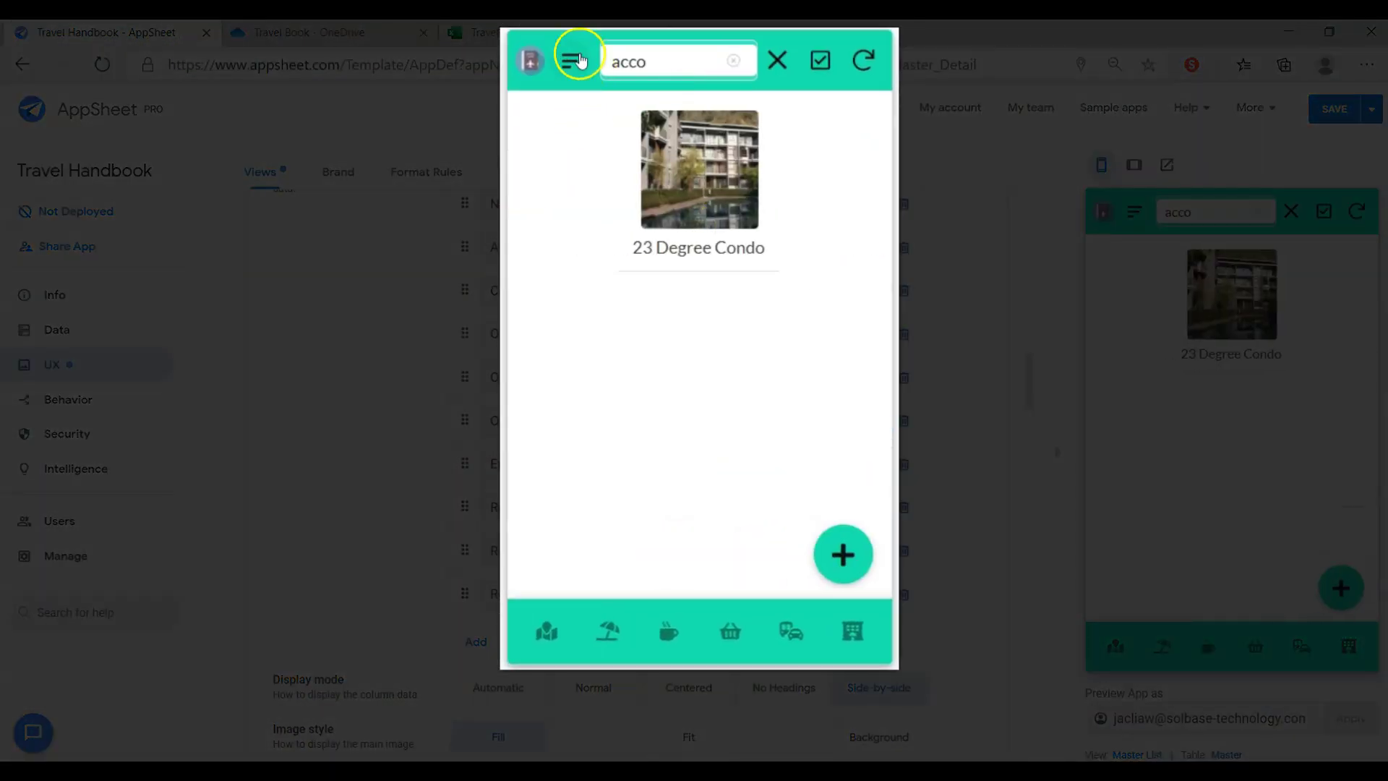
Clear the gallery search, open a blank Master Form, review its fields from Category to Document, and leave without adding a record
{"action": "left_click", "coordinate": [777, 60]}
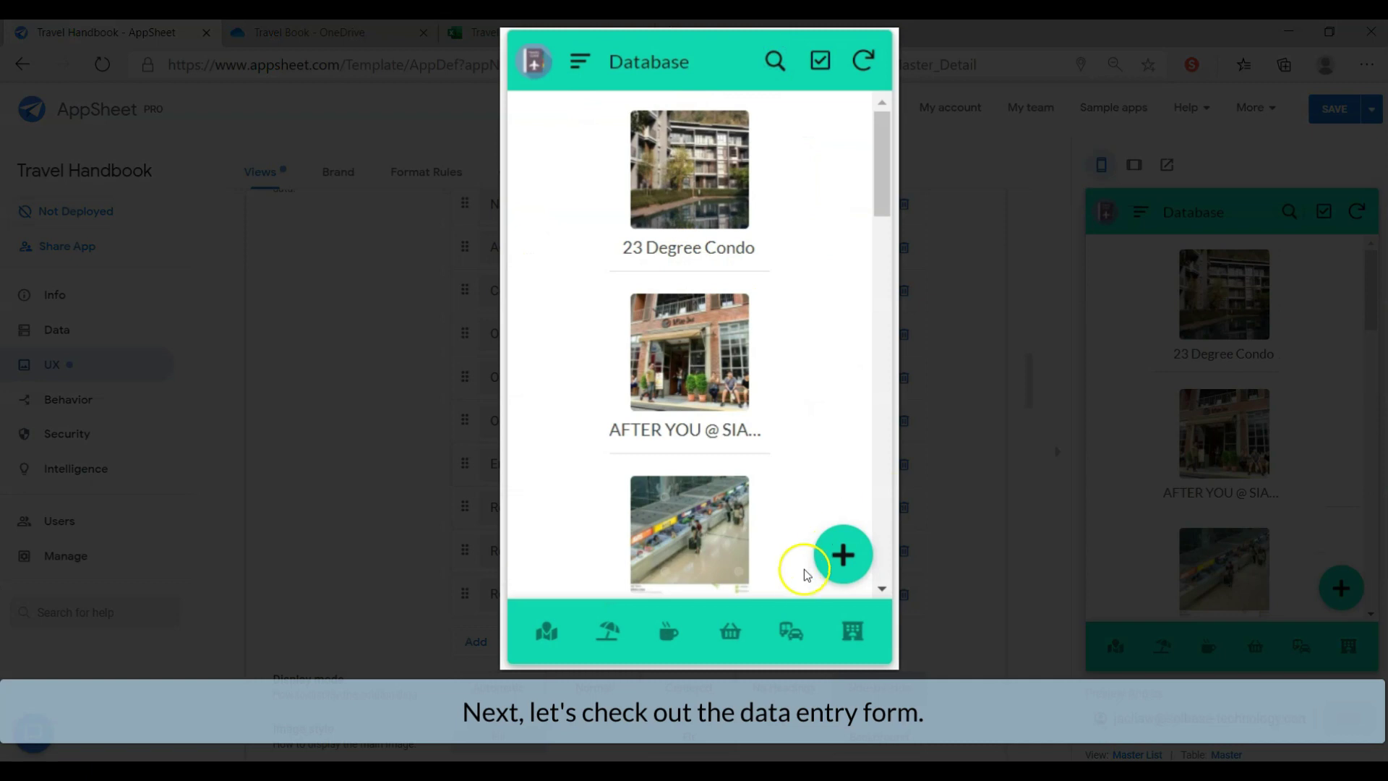
{"action": "left_click", "coordinate": [843, 555]}
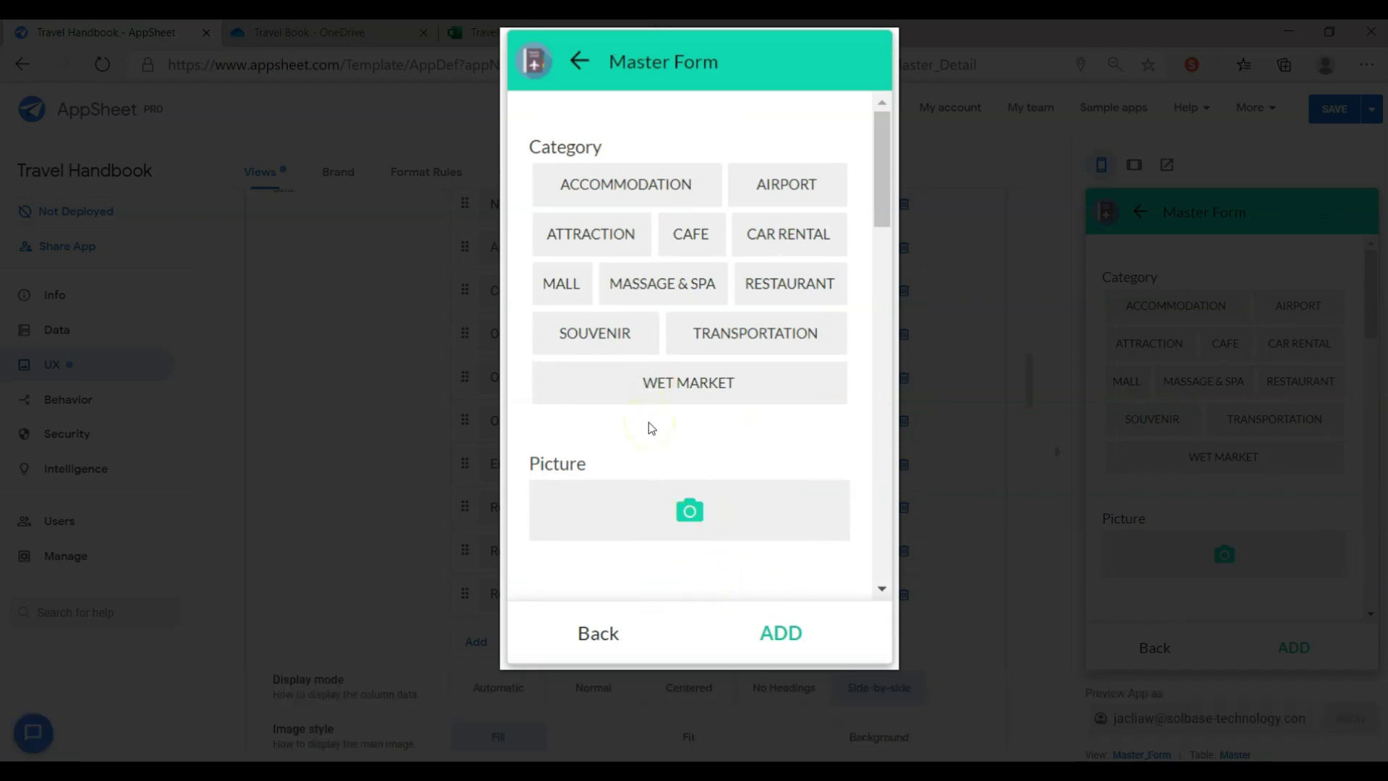
{"action": "scroll", "coordinate": [648, 427], "scroll_direction": "down", "scroll_amount": 4}
{"action": "left_click_drag", "start_coordinate": [877, 263], "coordinate": [878, 268]}
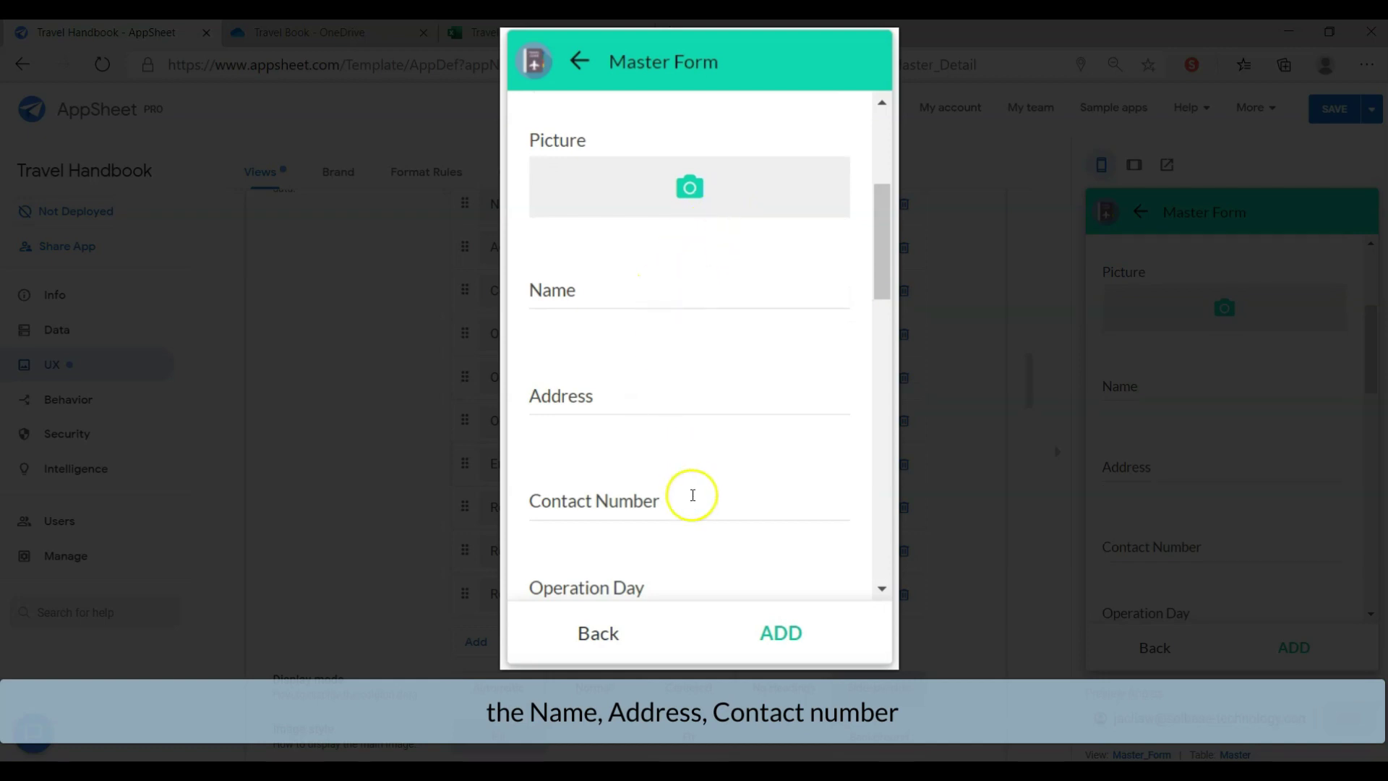
{"action": "left_click_drag", "start_coordinate": [877, 273], "coordinate": [873, 360]}
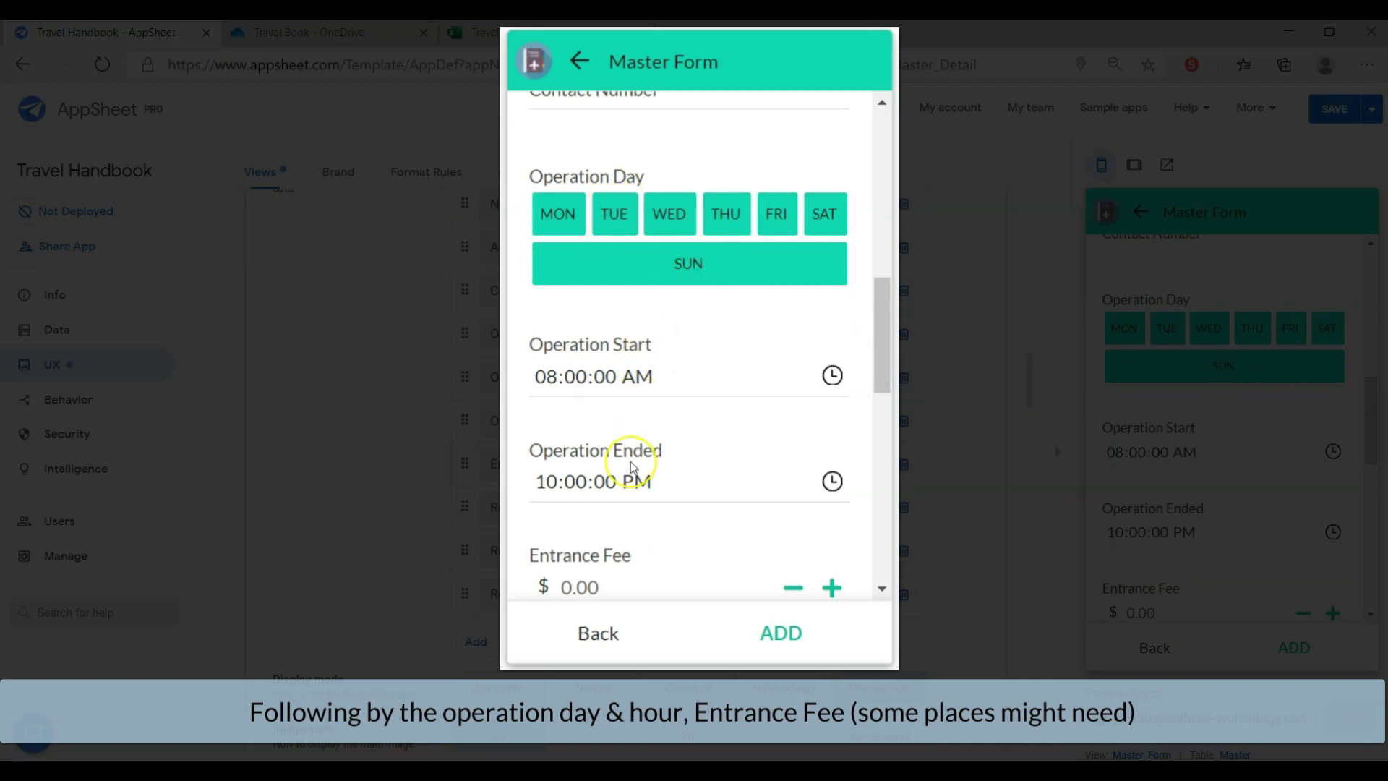
{"action": "scroll", "coordinate": [631, 467], "scroll_direction": "down", "scroll_amount": 5}
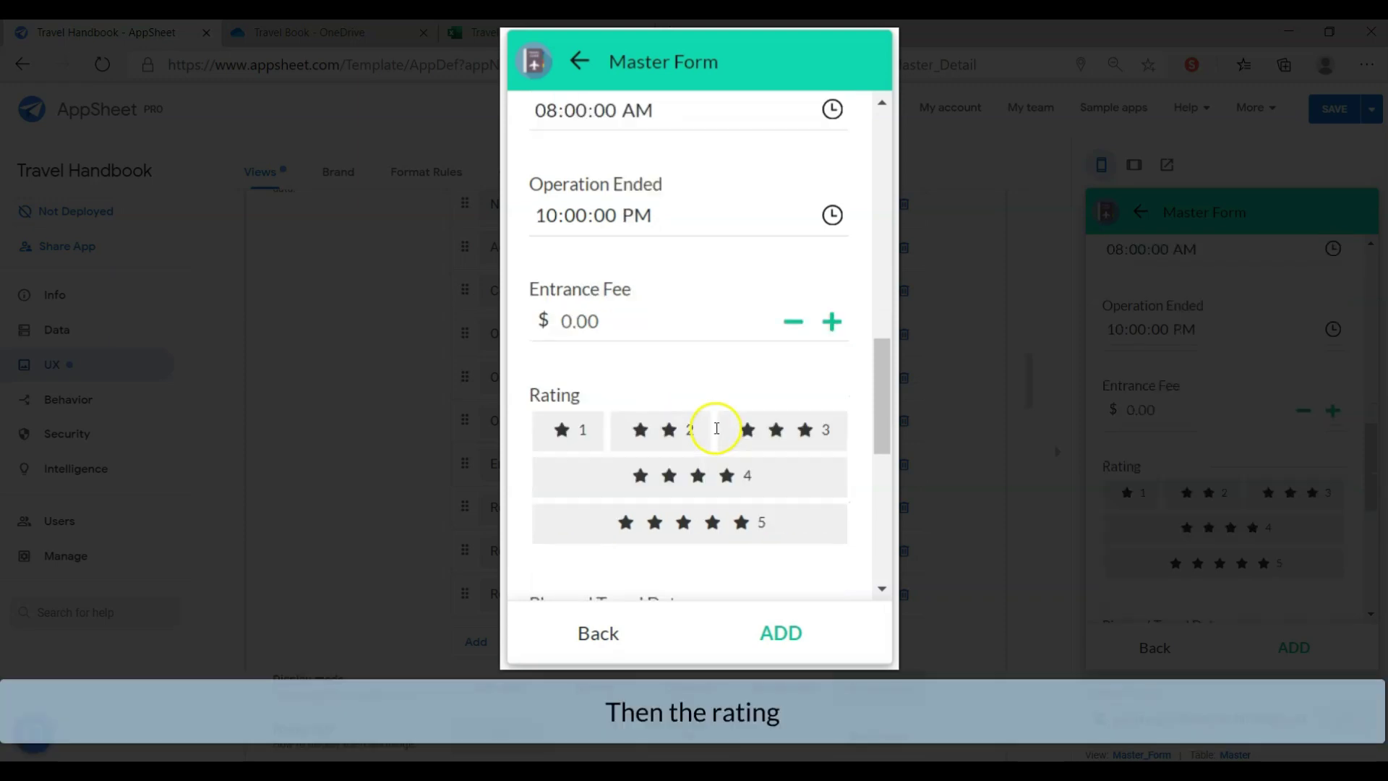
{"action": "scroll", "coordinate": [691, 515], "scroll_direction": "down", "scroll_amount": 3}
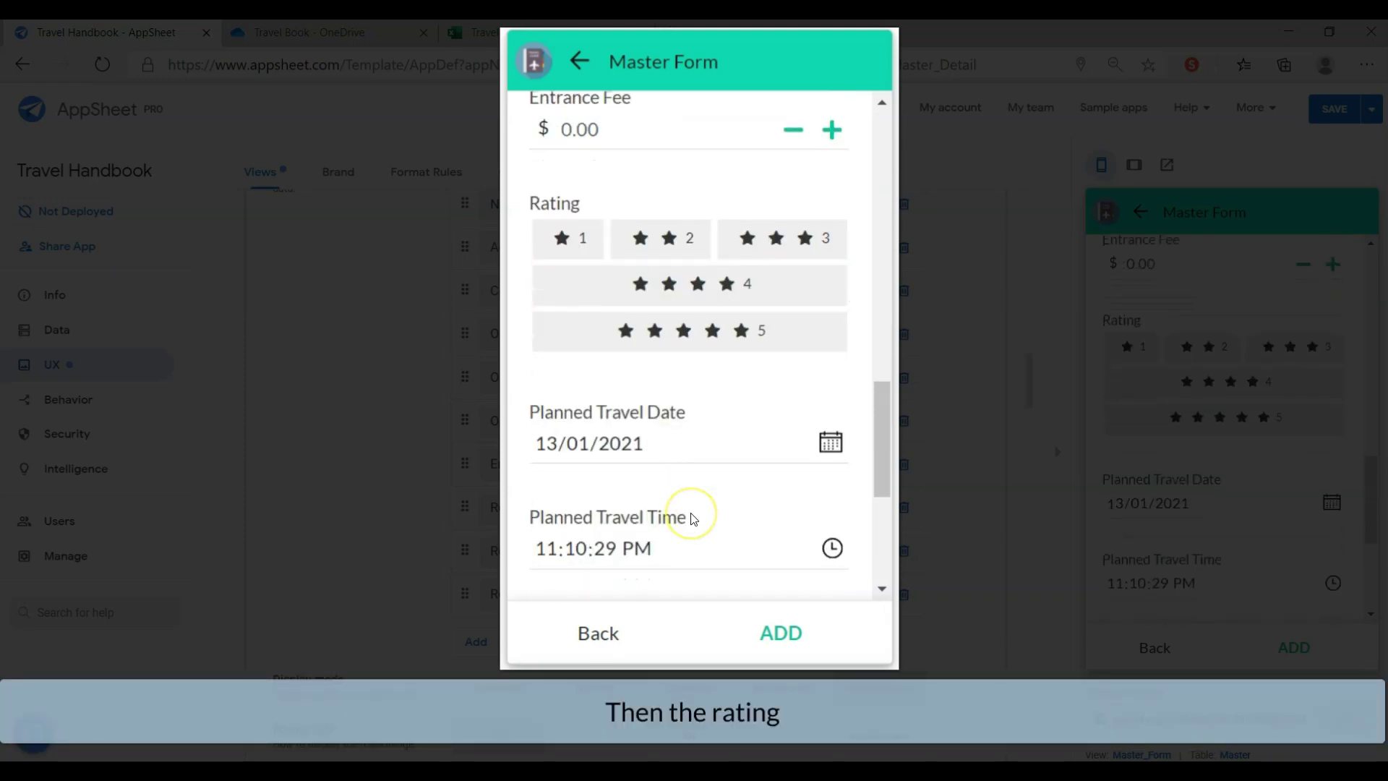
{"action": "scroll", "coordinate": [691, 513], "scroll_direction": "down", "scroll_amount": 3}
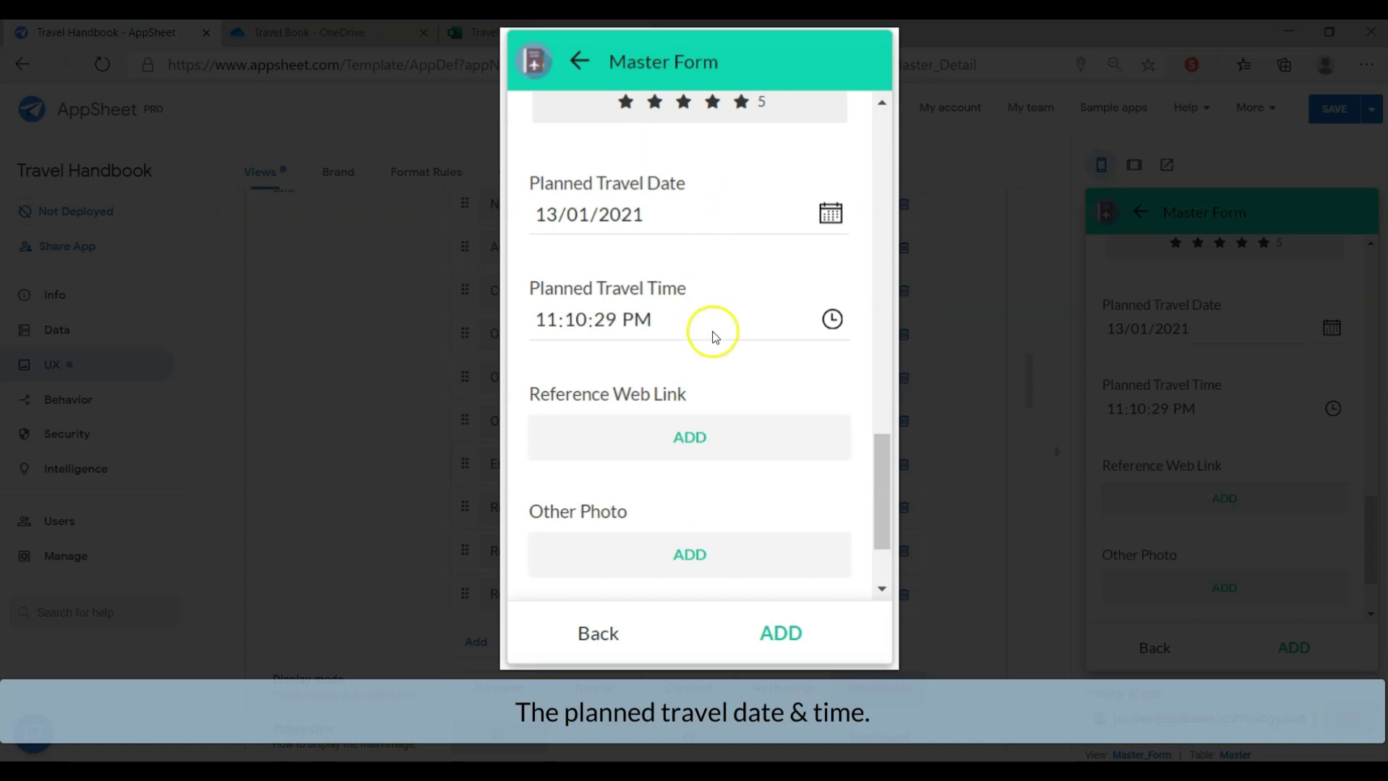
{"action": "scroll", "coordinate": [872, 482], "scroll_direction": "down", "scroll_amount": 2}
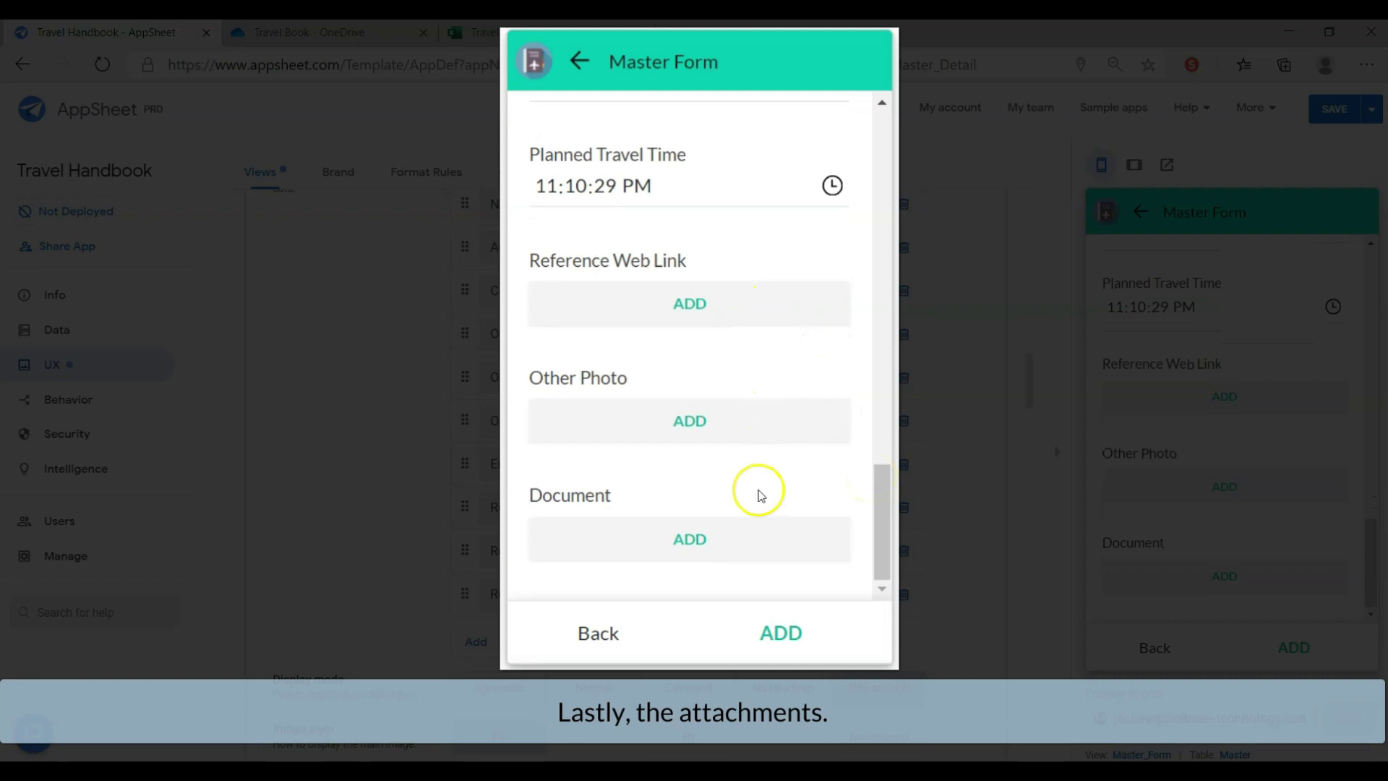
{"action": "left_click", "coordinate": [598, 632]}
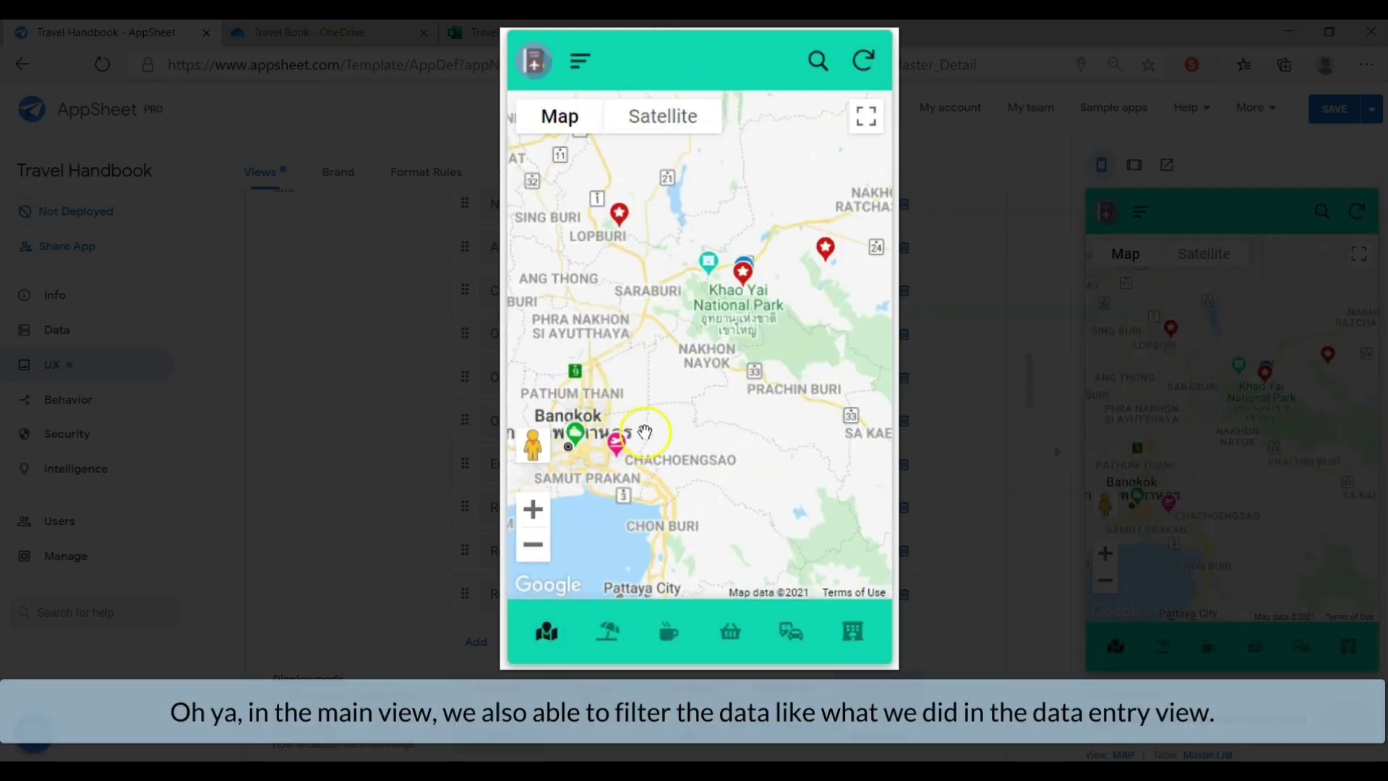
Filter the map view's places by the keyword "attraction"
{"action": "left_click", "coordinate": [818, 61]}
{"action": "left_click", "coordinate": [675, 56]}
{"action": "type", "text": "s"}
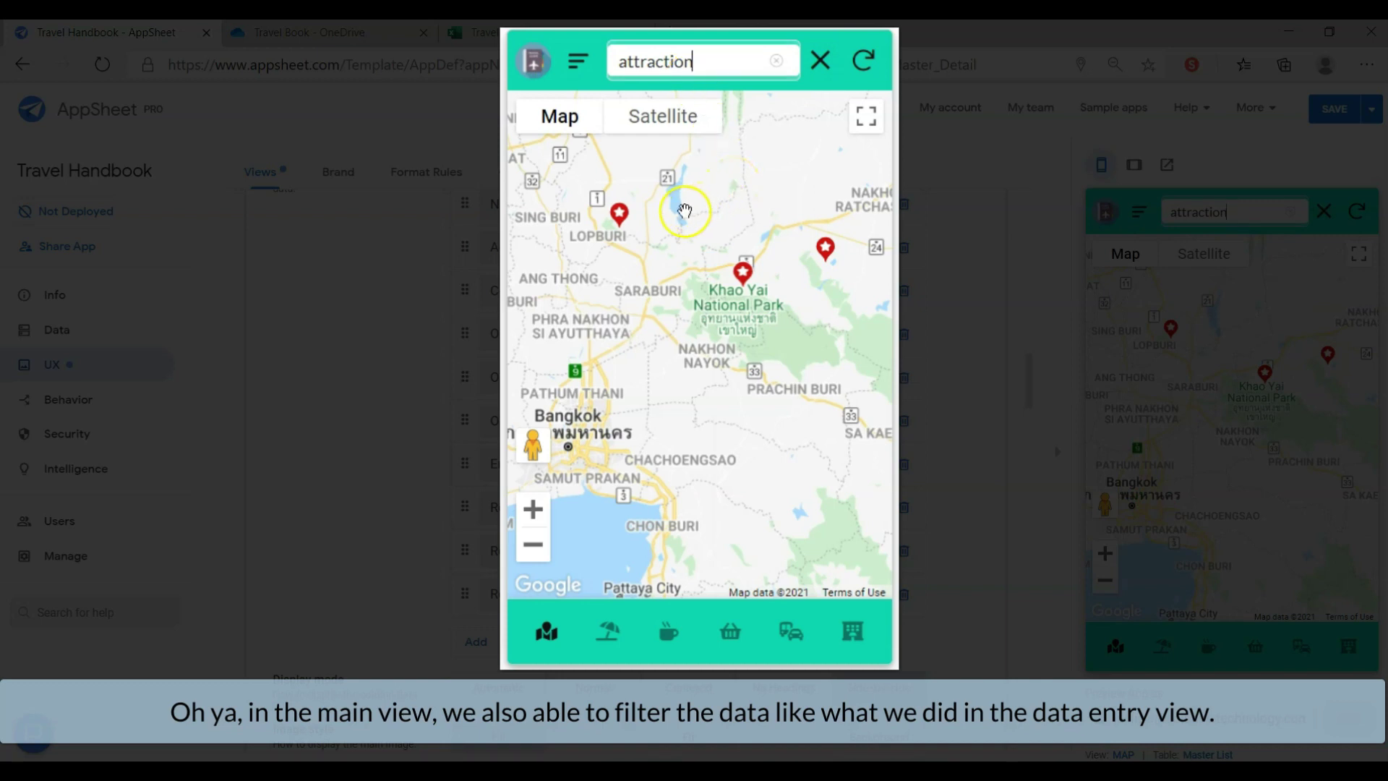
Select the Khao Chin Lae Sunflower Field marker, view its driving directions in Google Maps, and return to the filtered map
{"action": "left_click", "coordinate": [618, 216]}
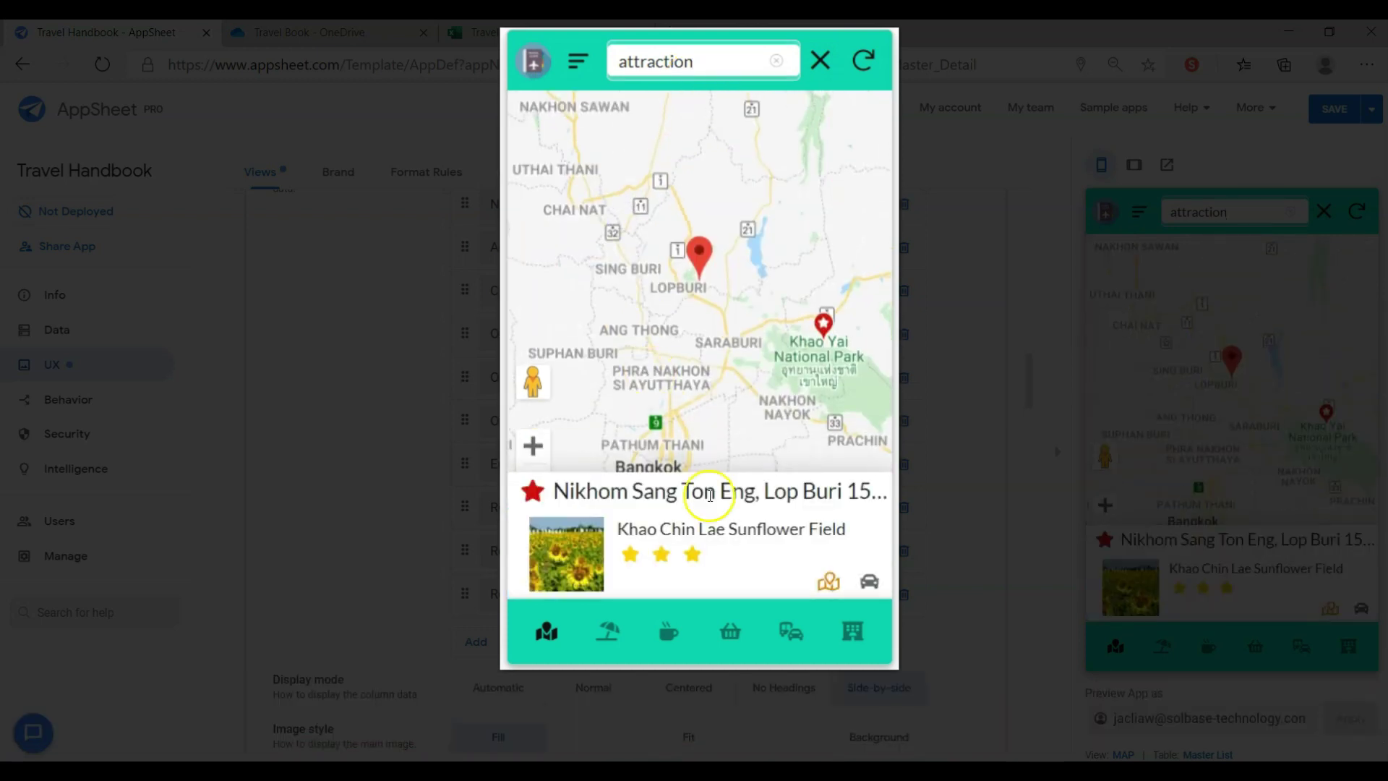
{"action": "left_click", "coordinate": [869, 580]}
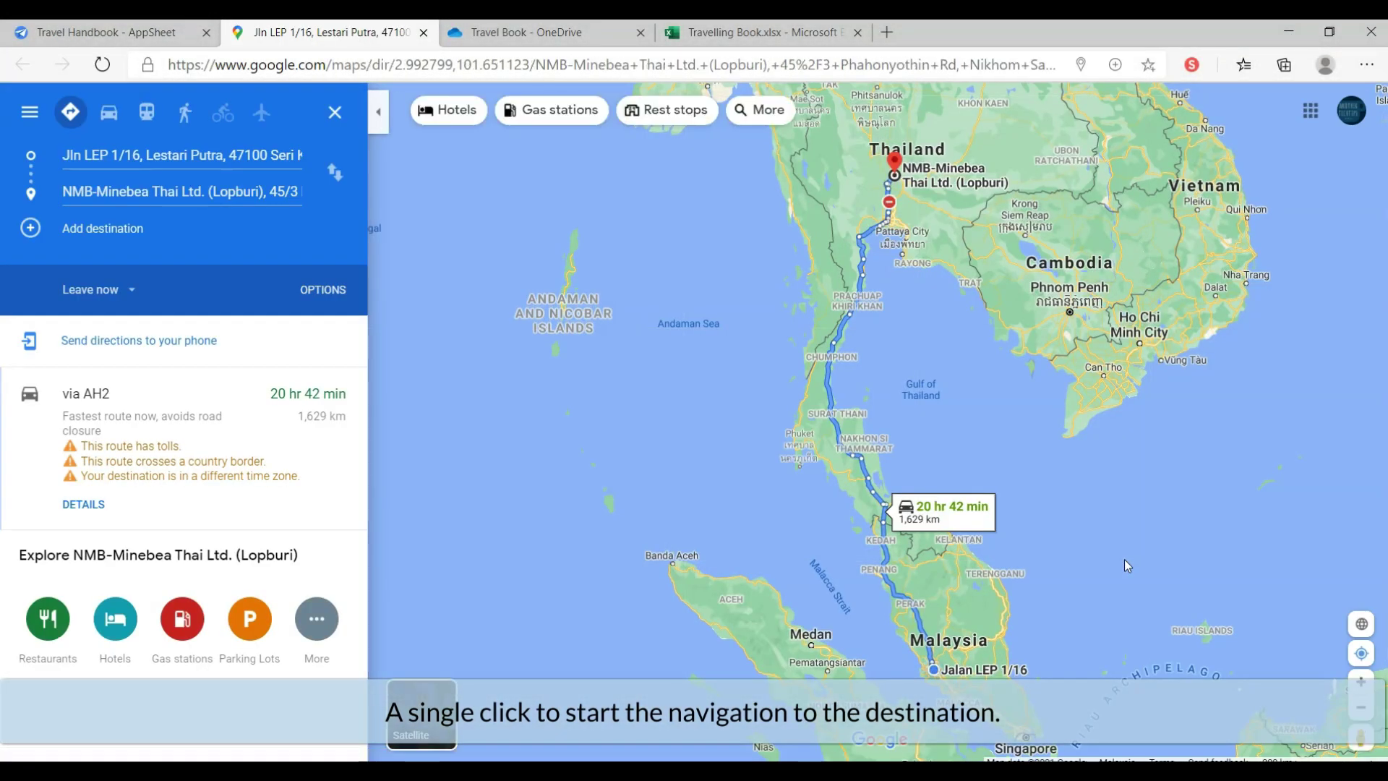
{"action": "key", "text": "ctrl+w"}
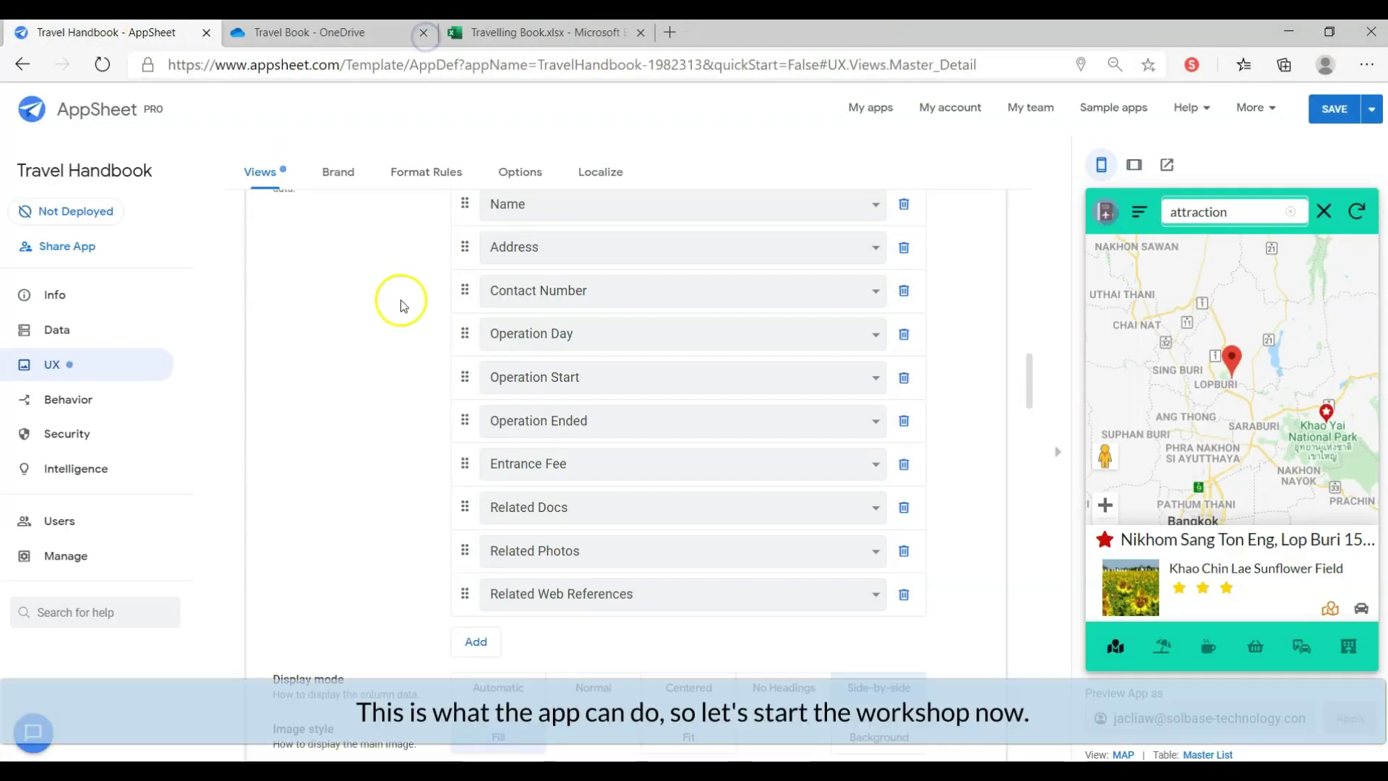
{"action": "left_click", "coordinate": [1314, 452]}
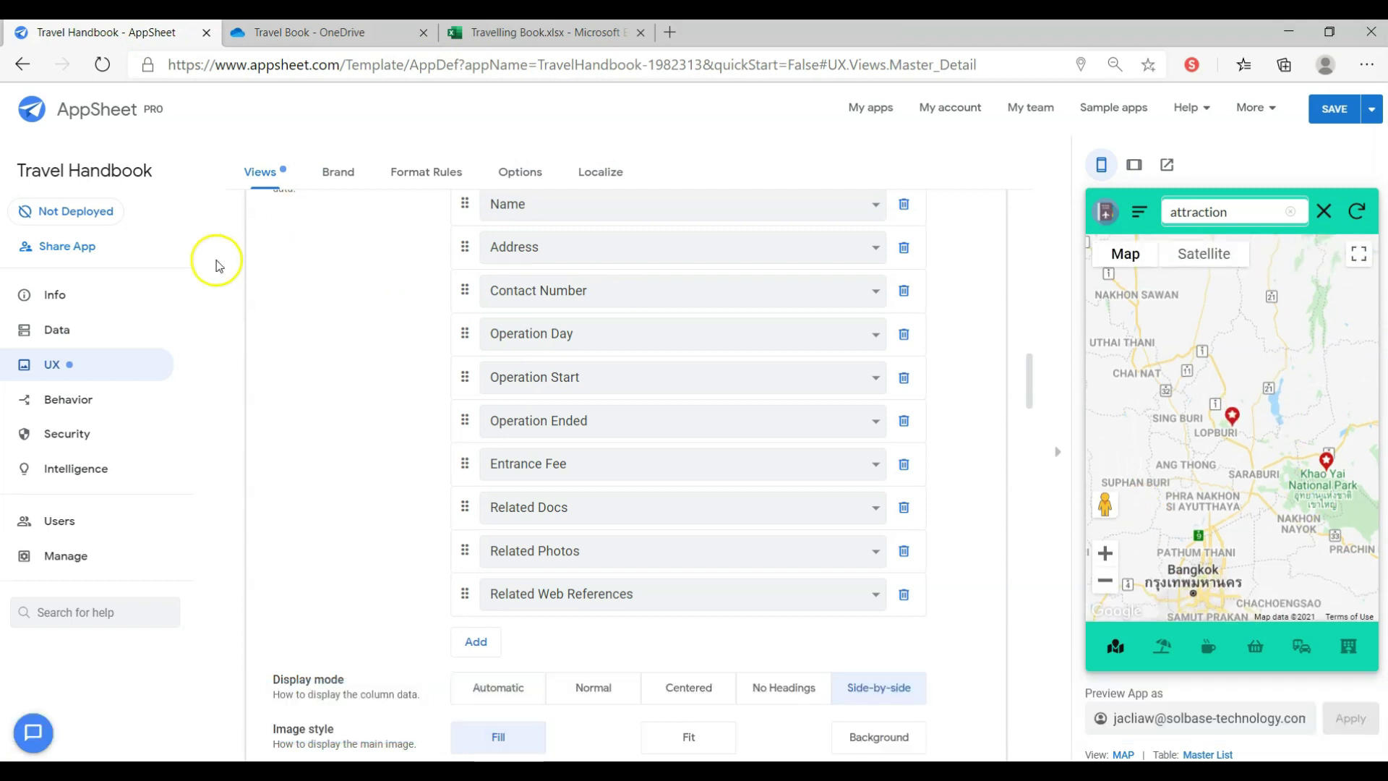
Open the app's data tables list and review the entries from Master to Doc
{"action": "left_click", "coordinate": [93, 333]}
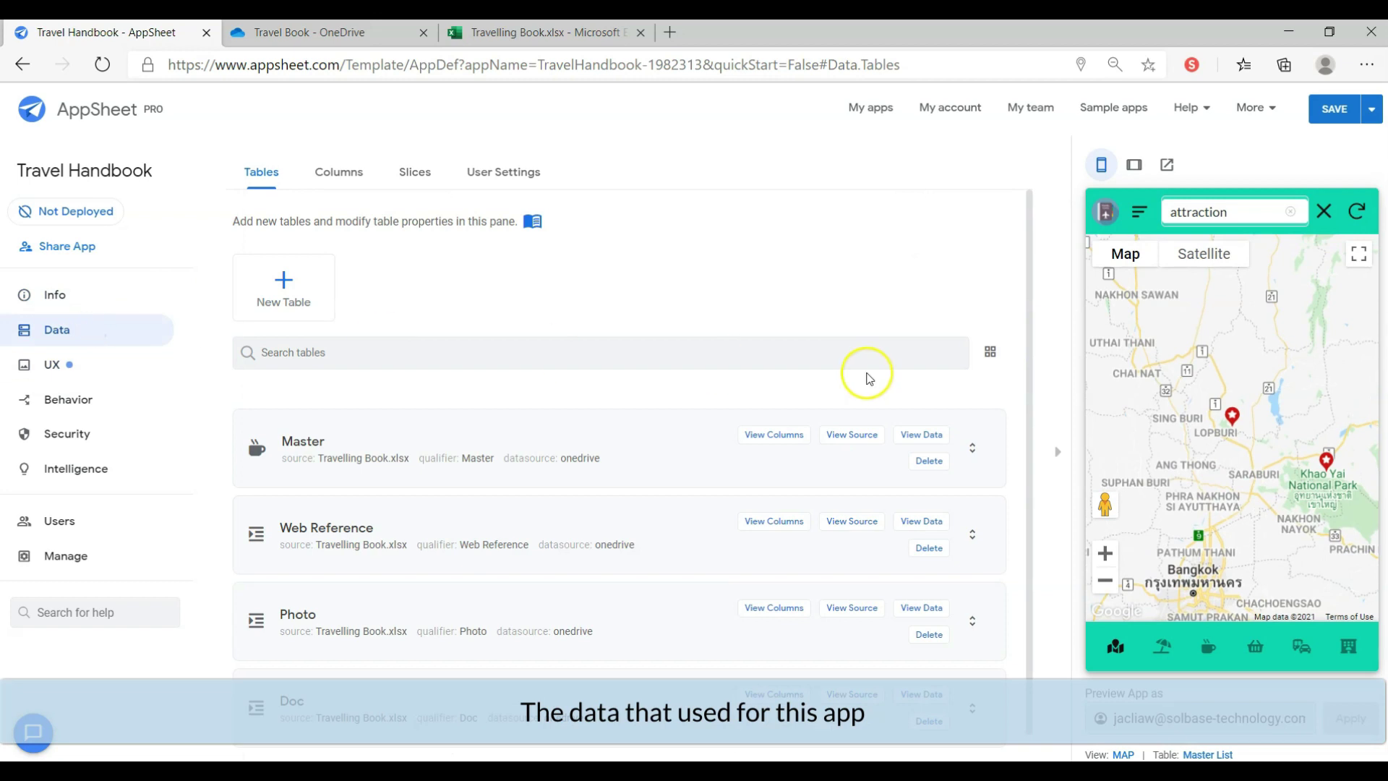
{"action": "scroll", "coordinate": [896, 333], "scroll_direction": "down", "scroll_amount": 1}
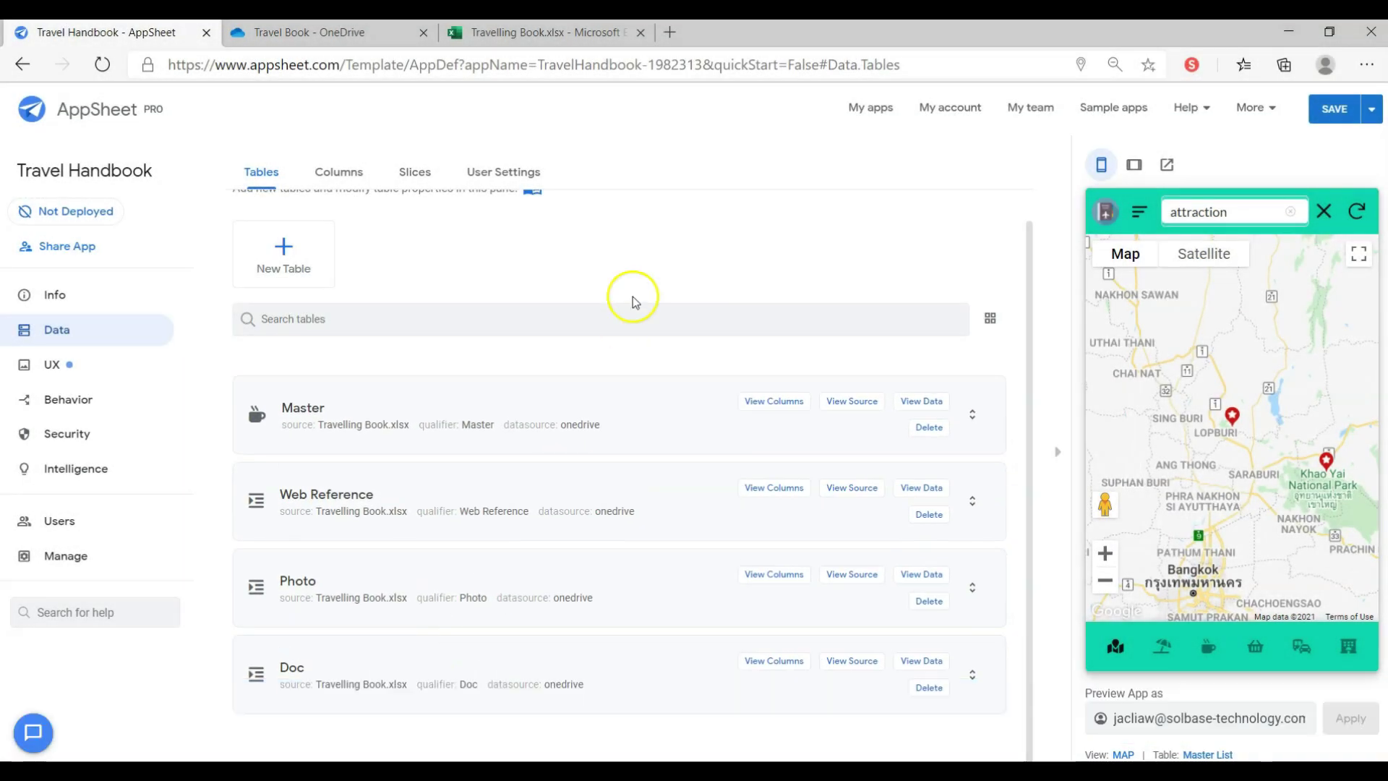
Switch to the Travelling Book workbook in Excel, view the Master, Web Reference, Photo and Doc sheets, and return to AppSheet
{"action": "left_click", "coordinate": [579, 42]}
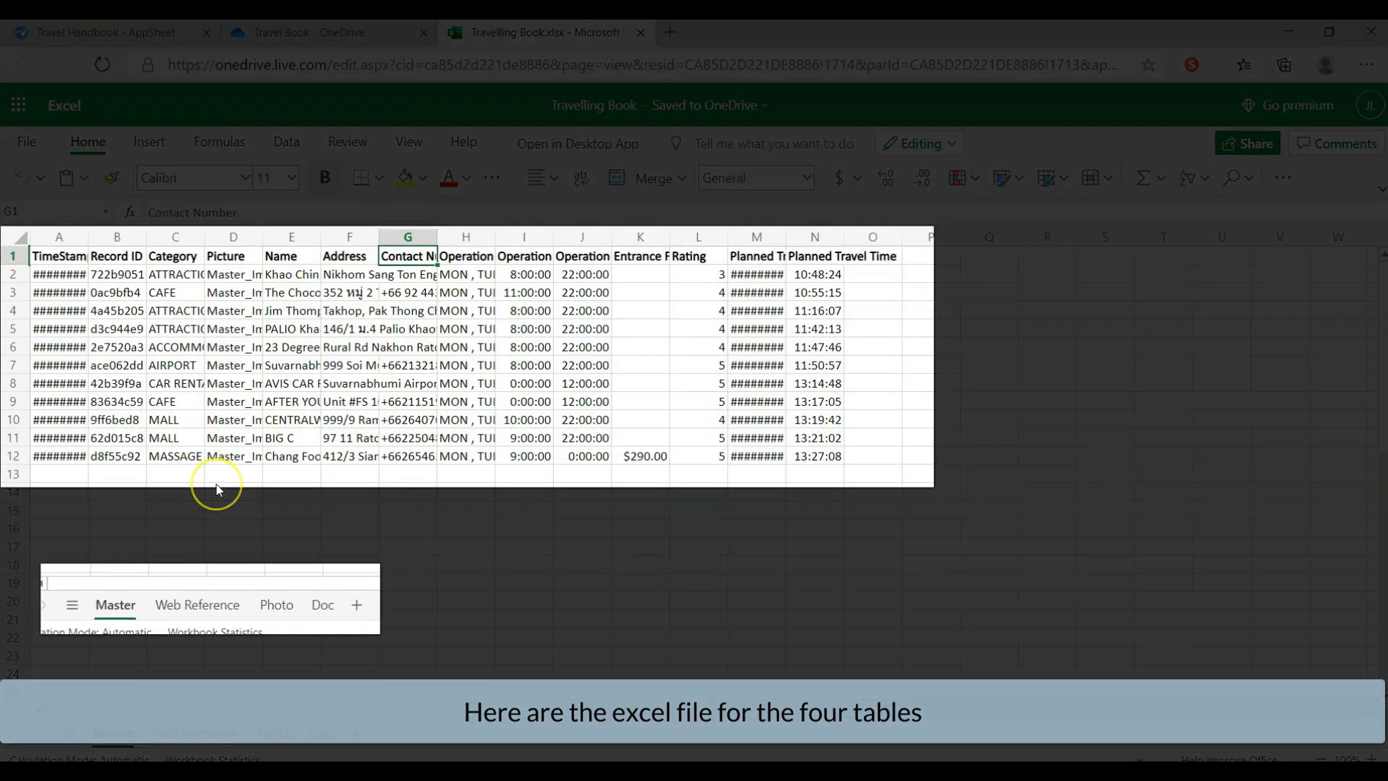
{"action": "left_click", "coordinate": [199, 605]}
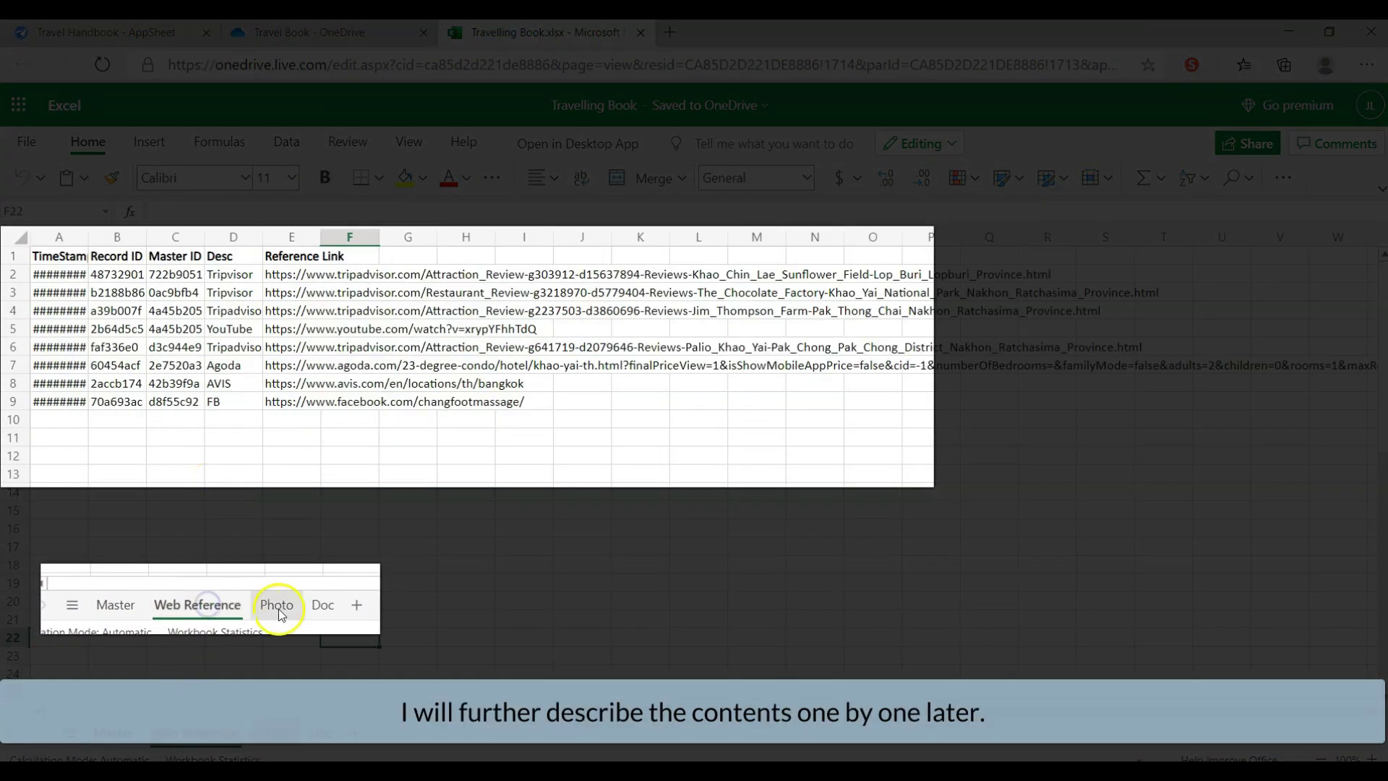
{"action": "left_click", "coordinate": [274, 605]}
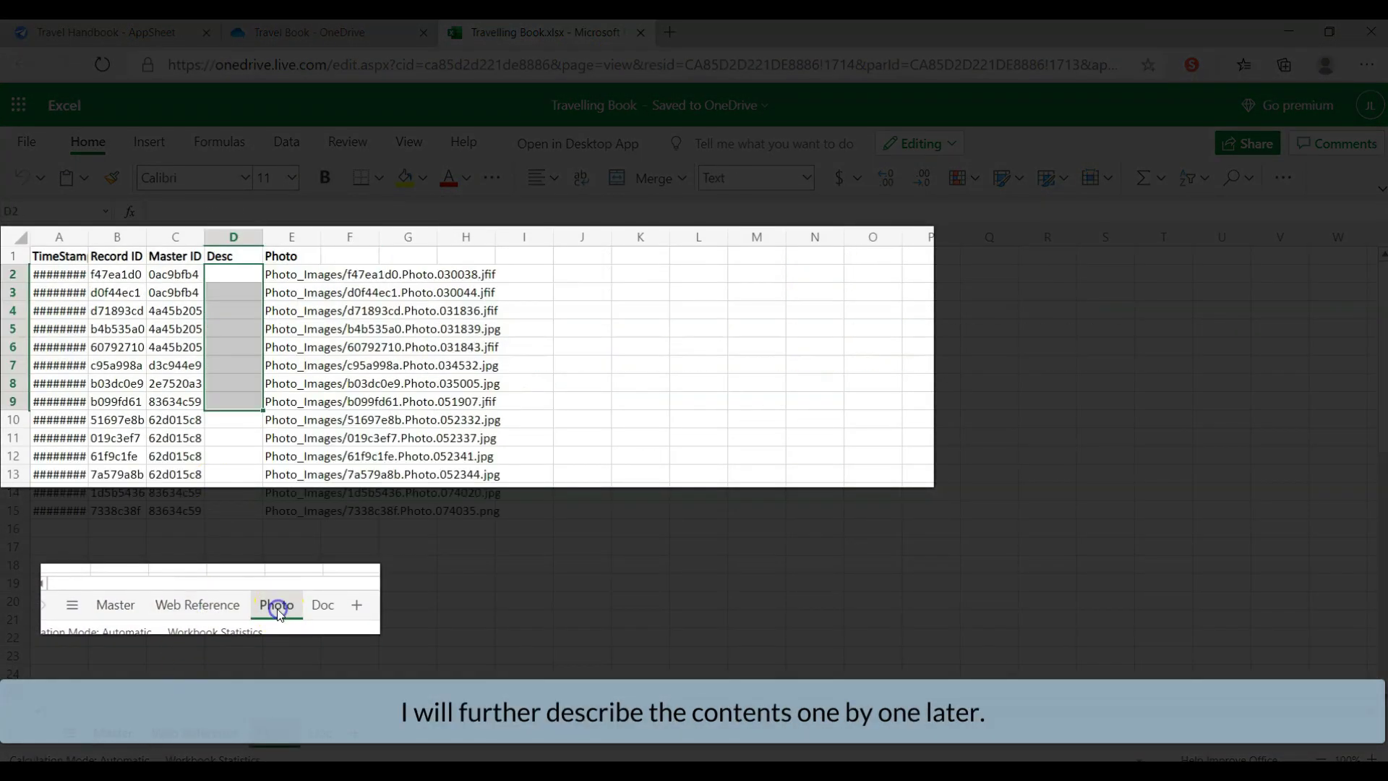
{"action": "left_click", "coordinate": [315, 608]}
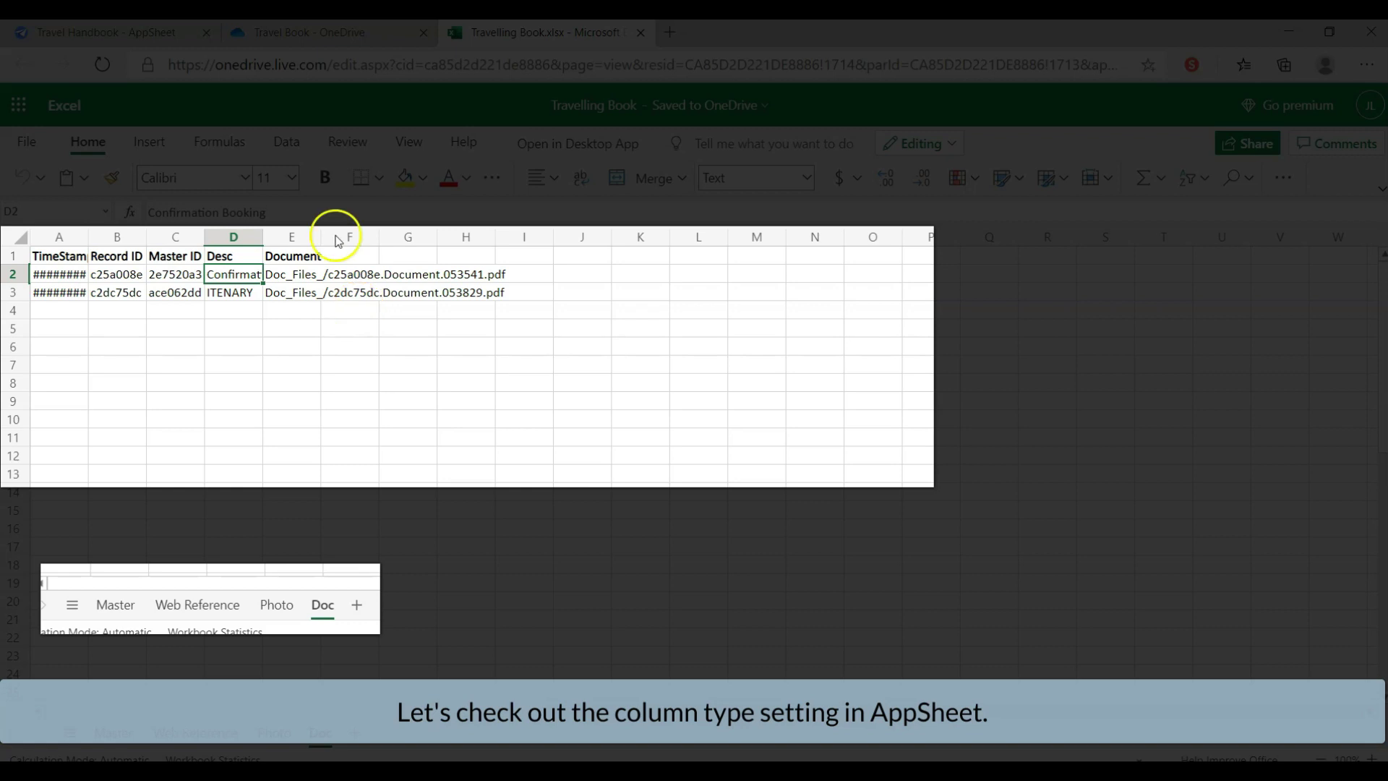
{"action": "left_click", "coordinate": [161, 32]}
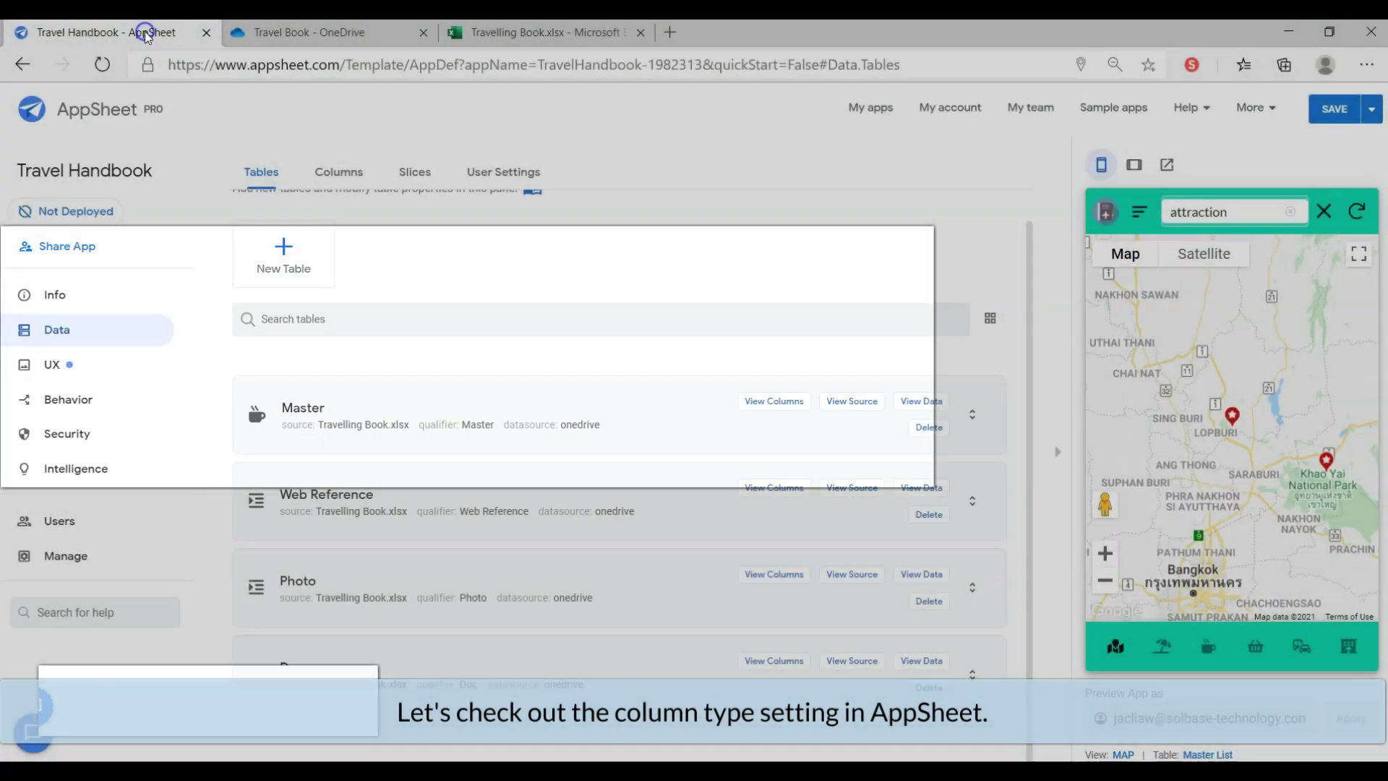
Open the Master table's column list and review the TimeStamp column's type and auto-compute settings
{"action": "left_click", "coordinate": [336, 173]}
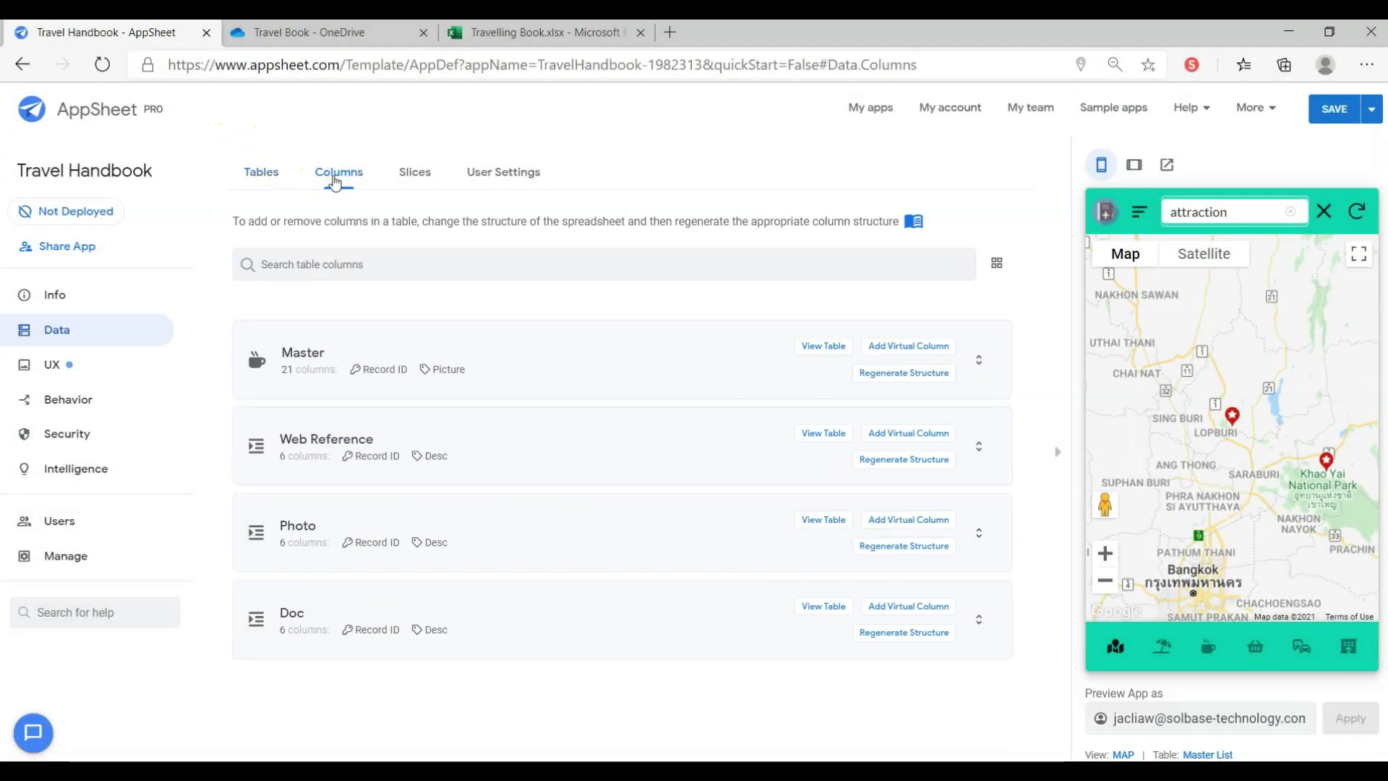
{"action": "left_click", "coordinate": [542, 356]}
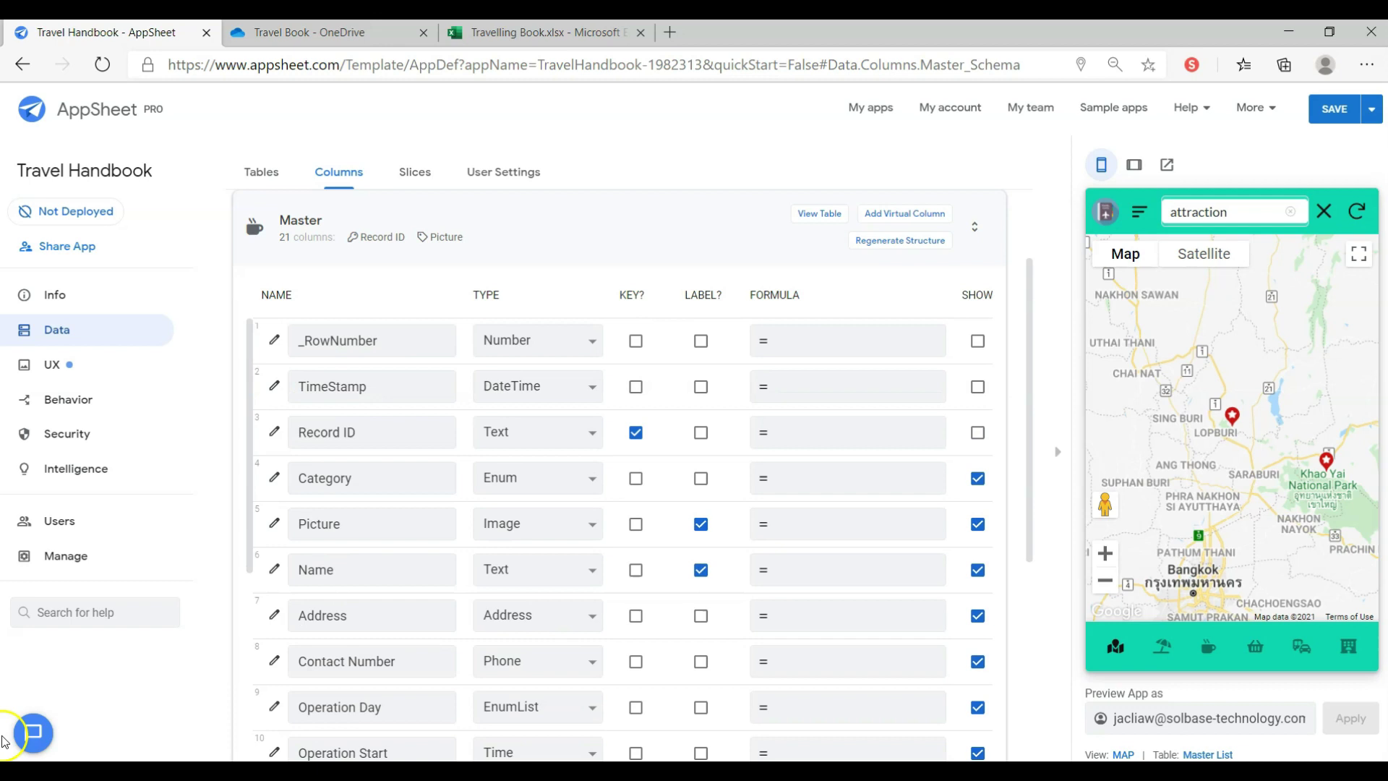
{"action": "left_click", "coordinate": [273, 385]}
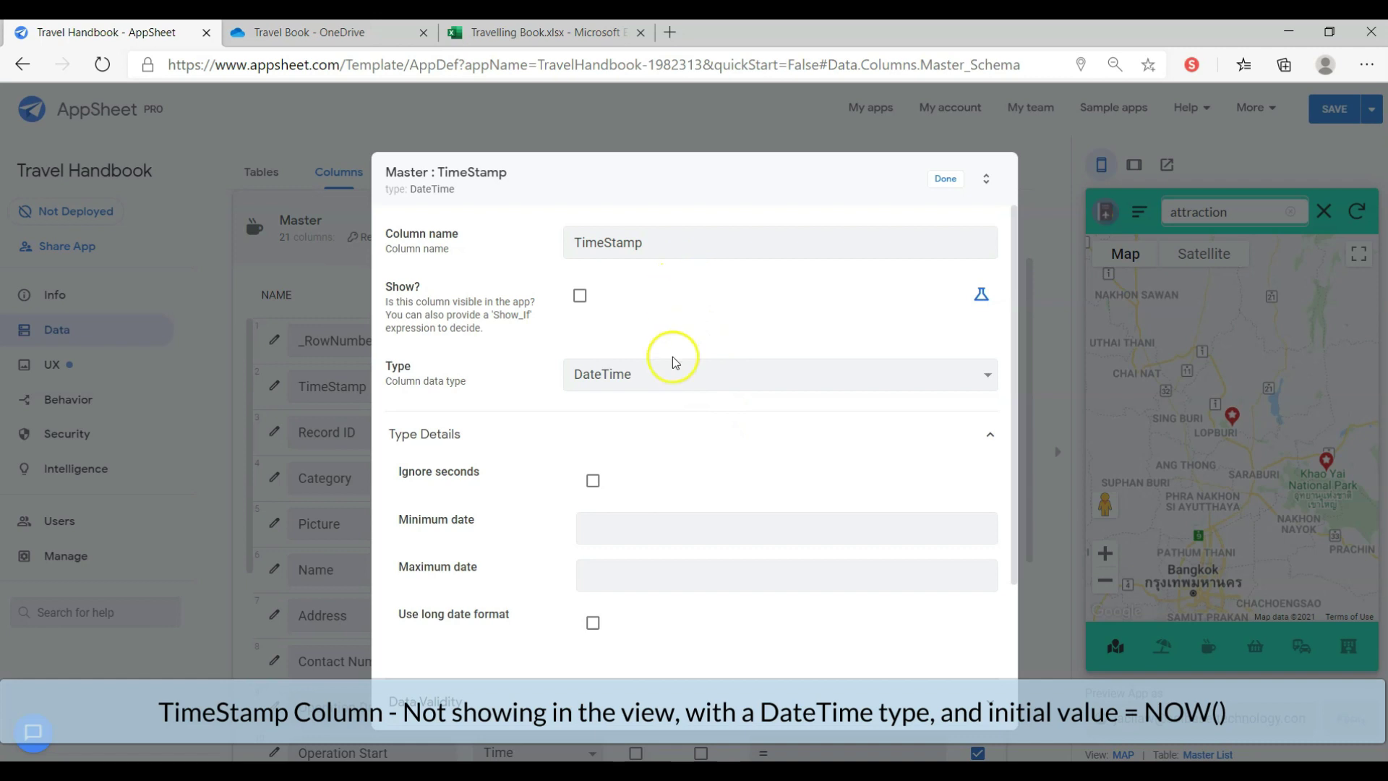
{"action": "scroll", "coordinate": [683, 405], "scroll_direction": "down", "scroll_amount": 3}
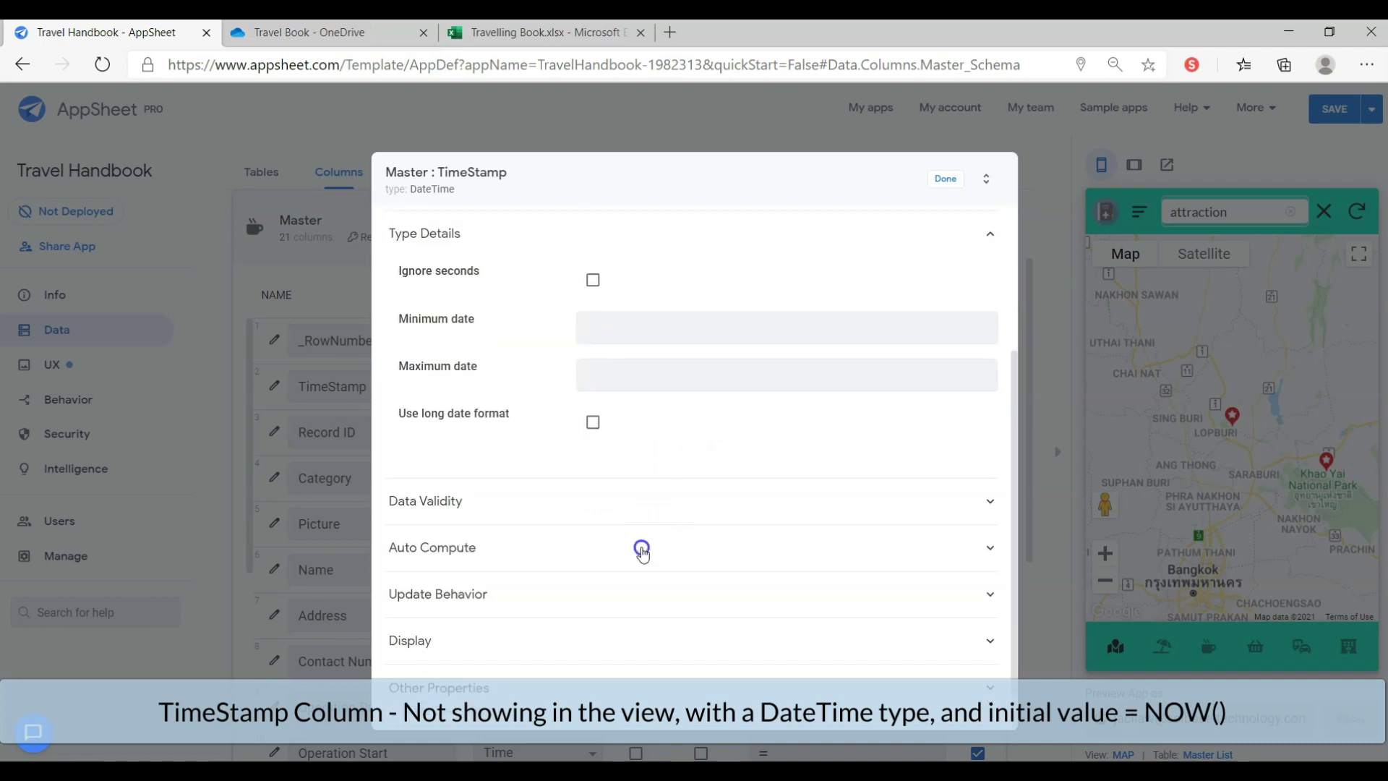
{"action": "left_click", "coordinate": [642, 554]}
{"action": "left_click", "coordinate": [947, 181]}
Review the Record ID column's visibility, type and auto-compute initial value in the Master table
{"action": "left_click", "coordinate": [272, 435]}
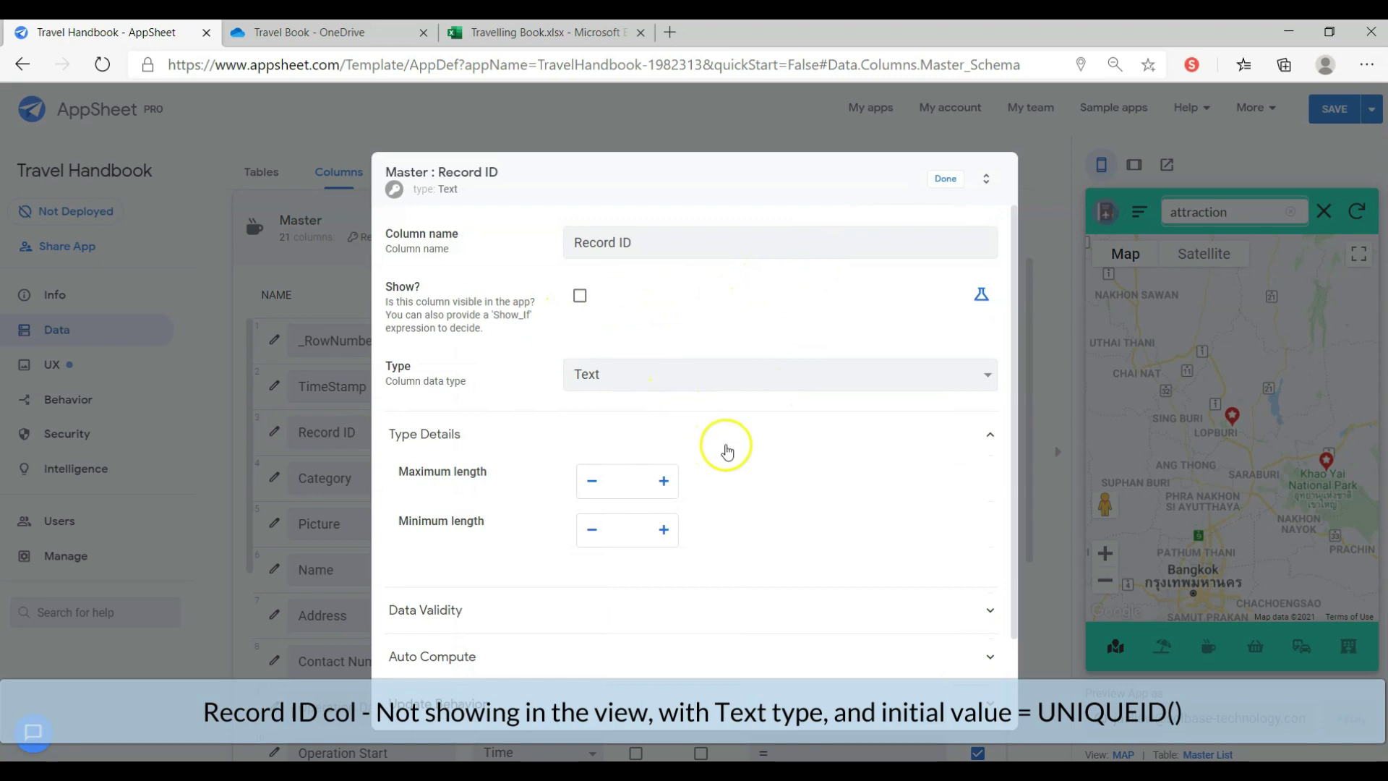
{"action": "scroll", "coordinate": [896, 477], "scroll_direction": "down", "scroll_amount": 2}
{"action": "left_click", "coordinate": [849, 545]}
{"action": "scroll", "coordinate": [834, 570], "scroll_direction": "down", "scroll_amount": 2}
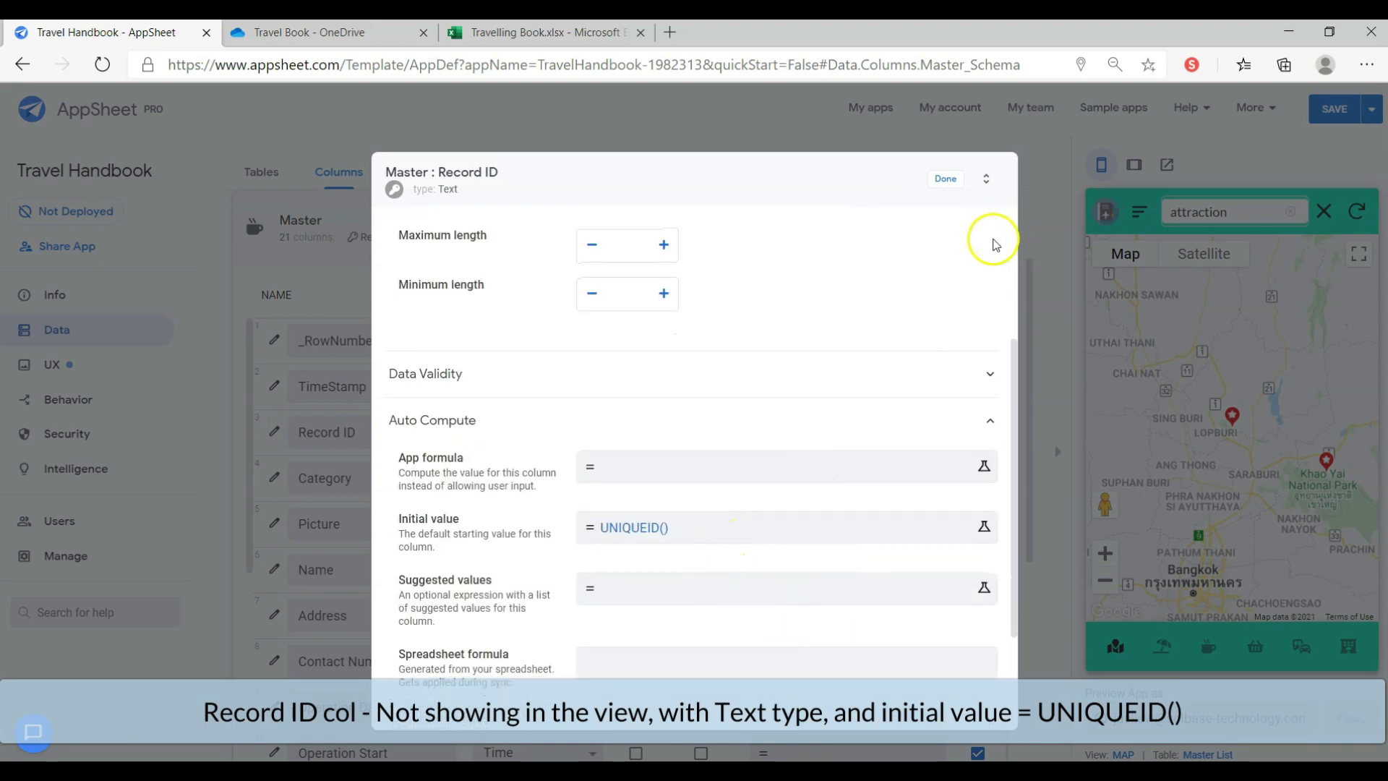
{"action": "left_click", "coordinate": [948, 181]}
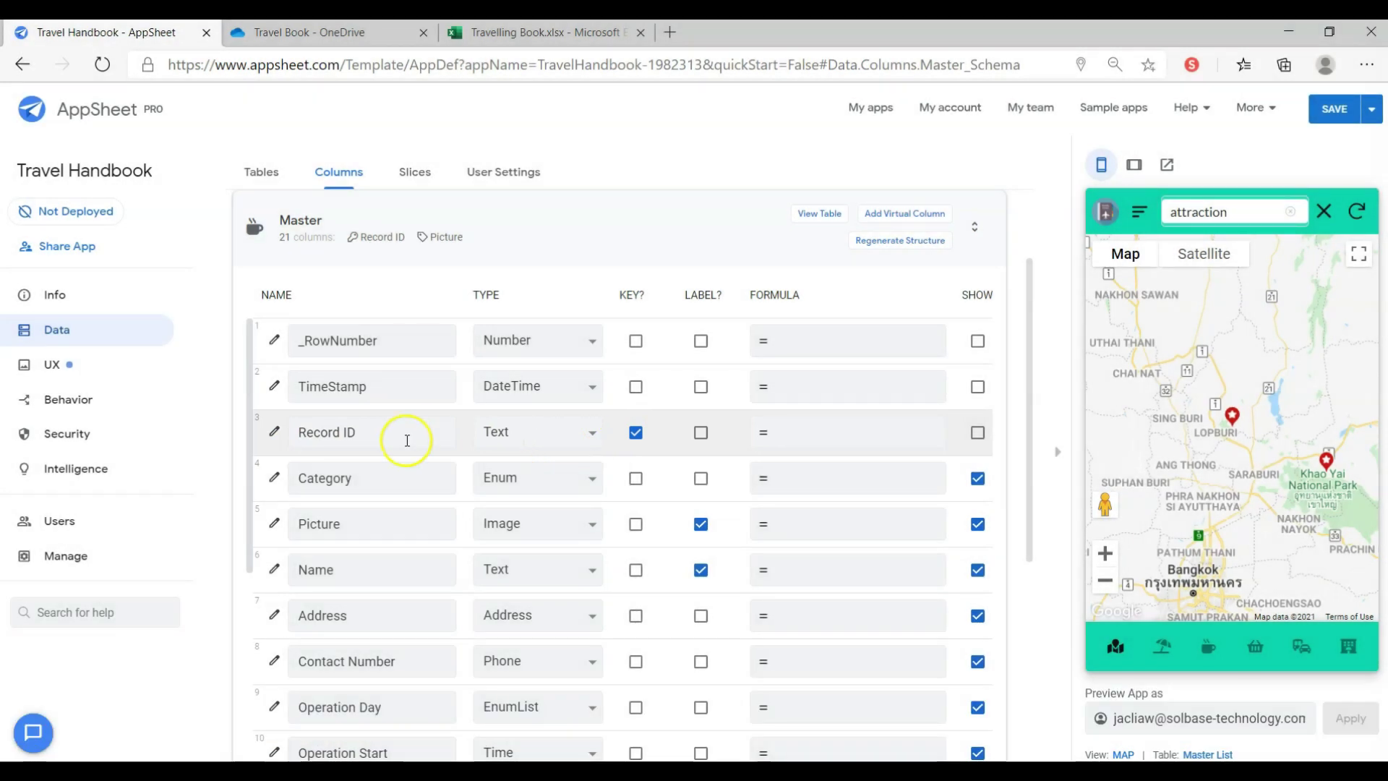
Review the Category column's type and its list of allowed values, then close its settings
{"action": "left_click", "coordinate": [274, 481]}
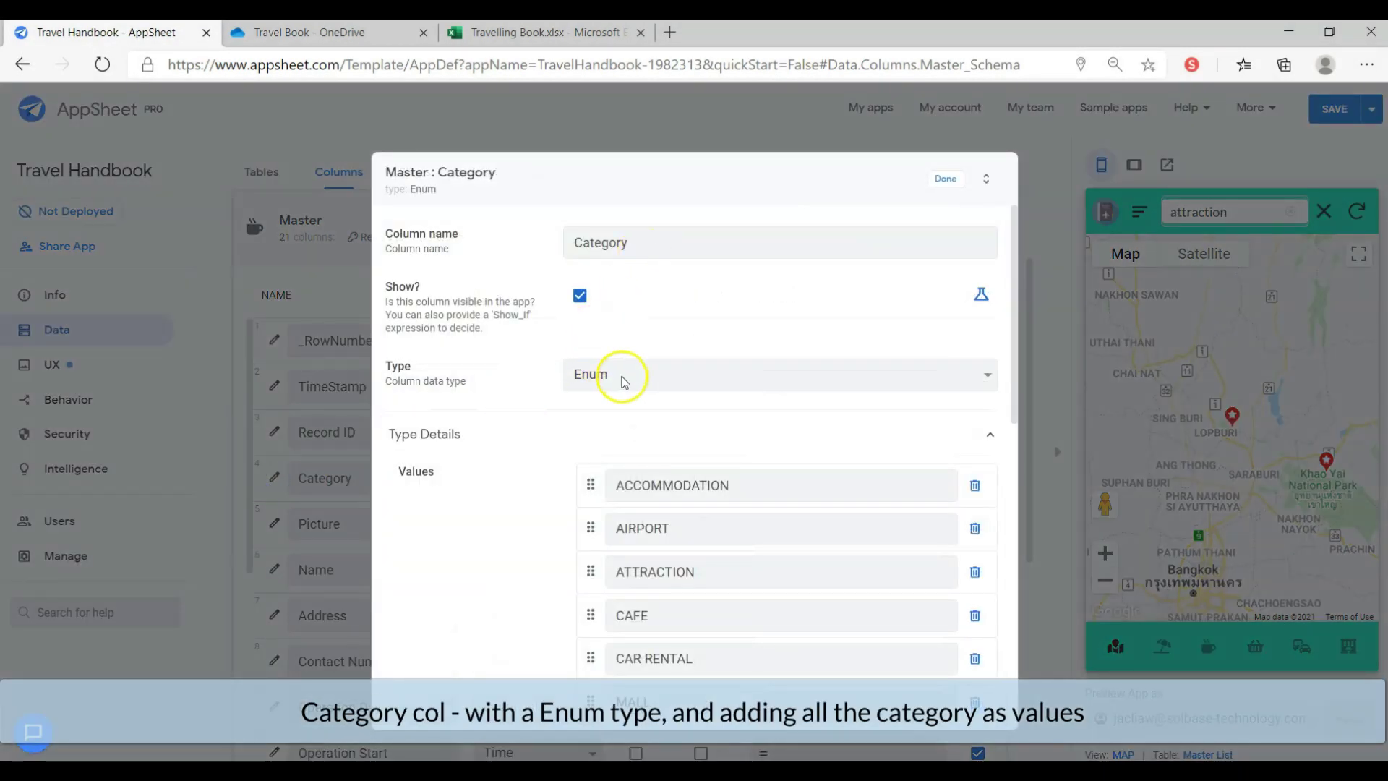
{"action": "scroll", "coordinate": [907, 440], "scroll_direction": "down", "scroll_amount": 2}
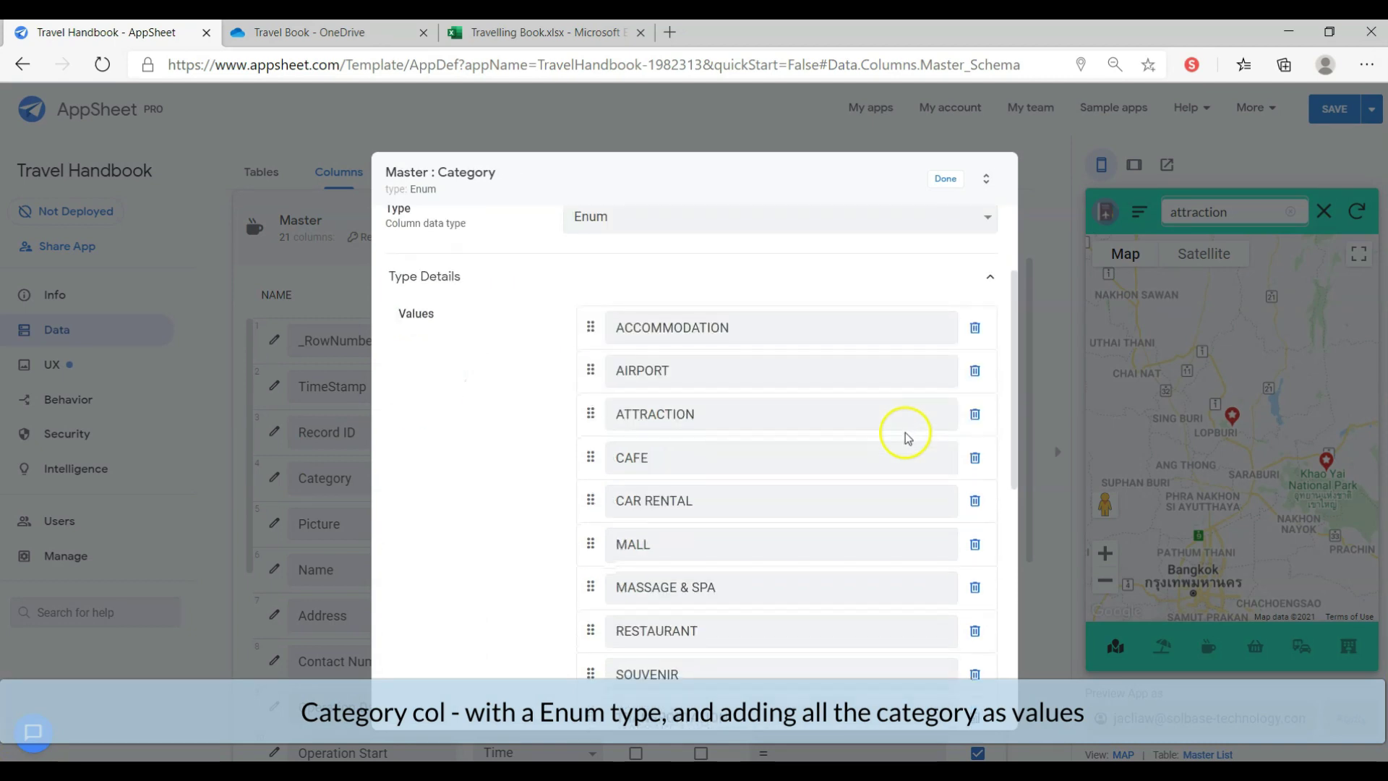
{"action": "scroll", "coordinate": [855, 359], "scroll_direction": "down", "scroll_amount": 2}
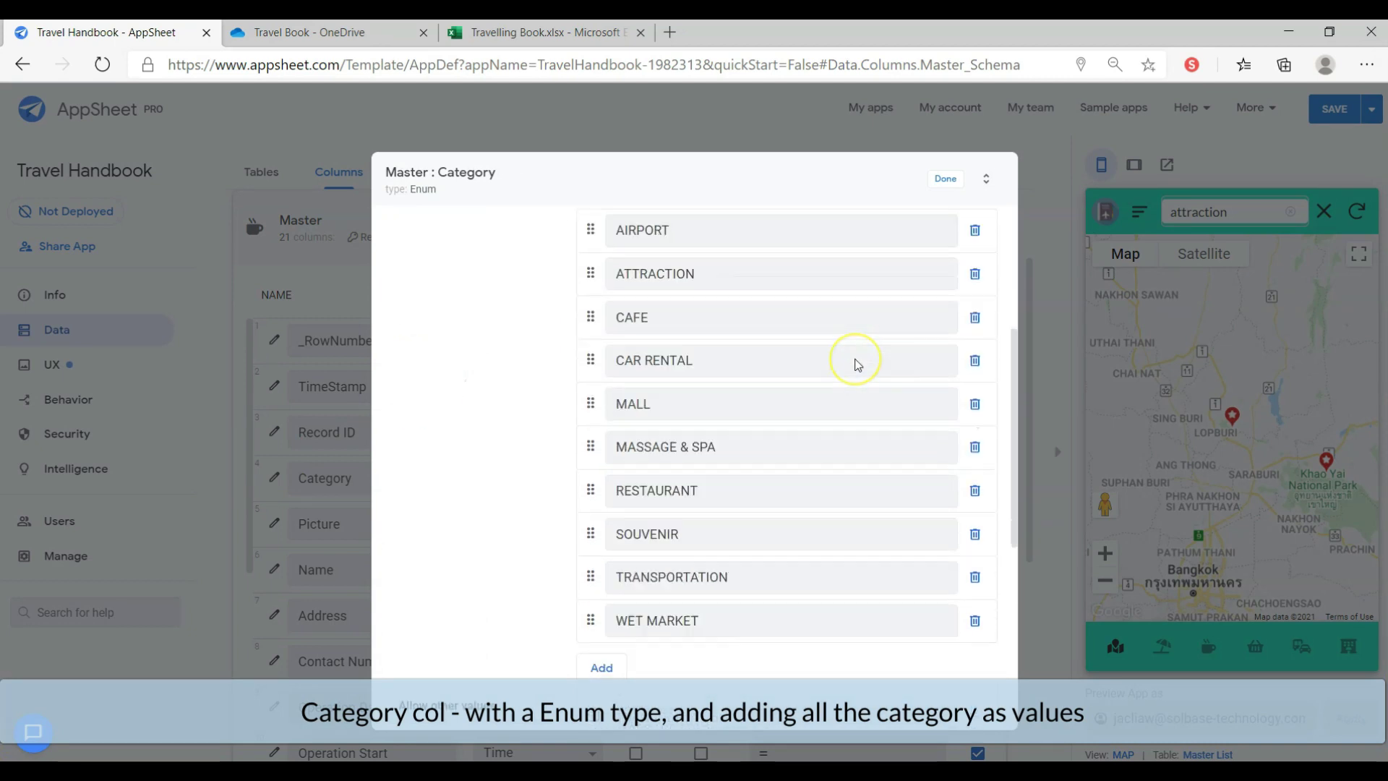
{"action": "scroll", "coordinate": [856, 360], "scroll_direction": "up", "scroll_amount": 1}
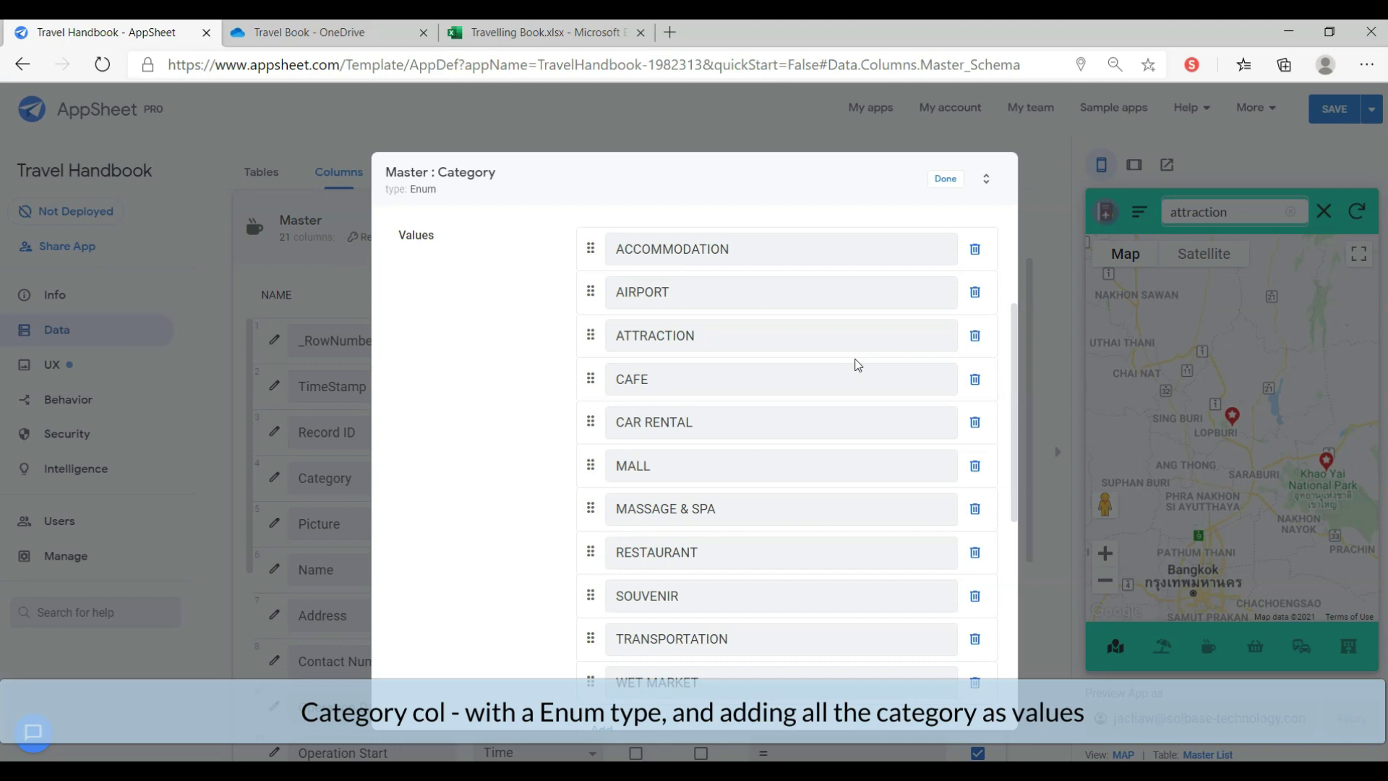
{"action": "left_click", "coordinate": [944, 181]}
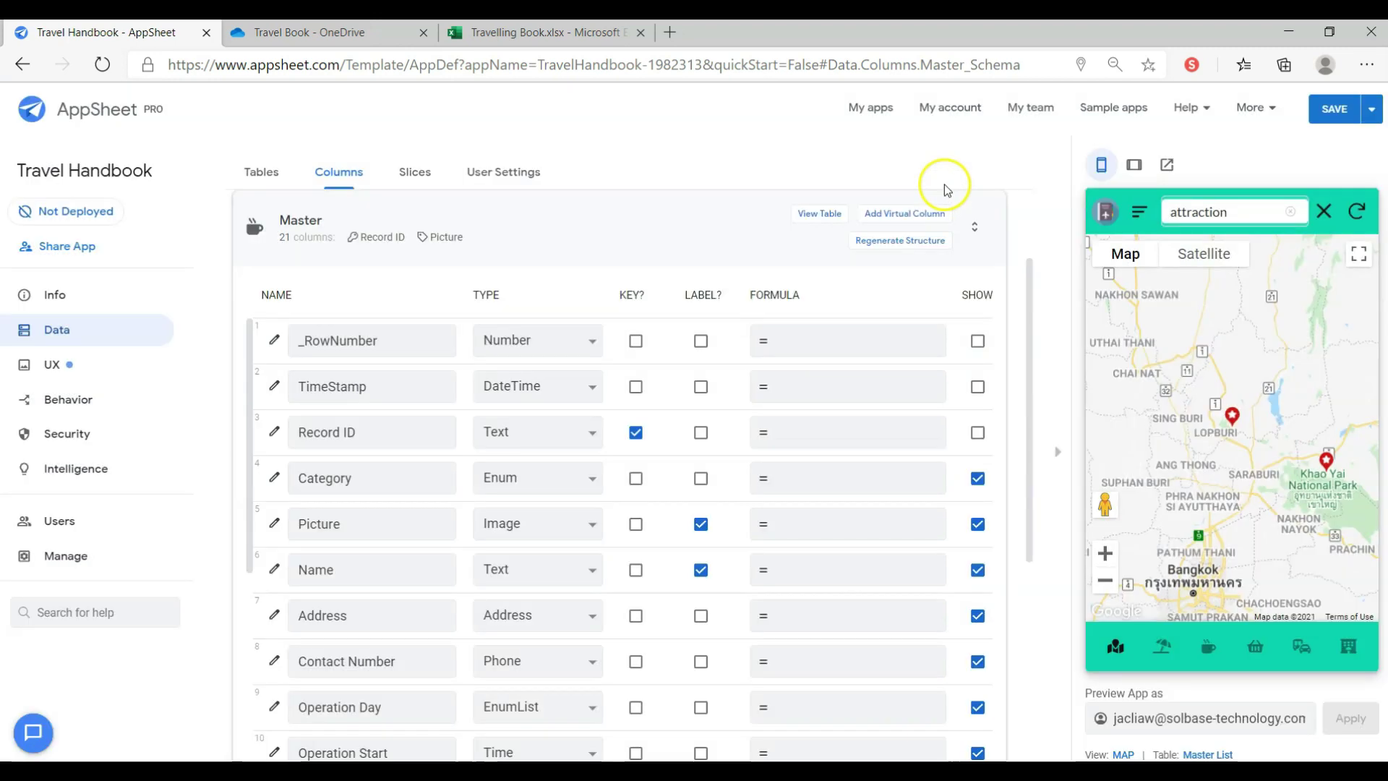
Check the type settings of the Picture and Name columns in the Master table
{"action": "left_click", "coordinate": [274, 522]}
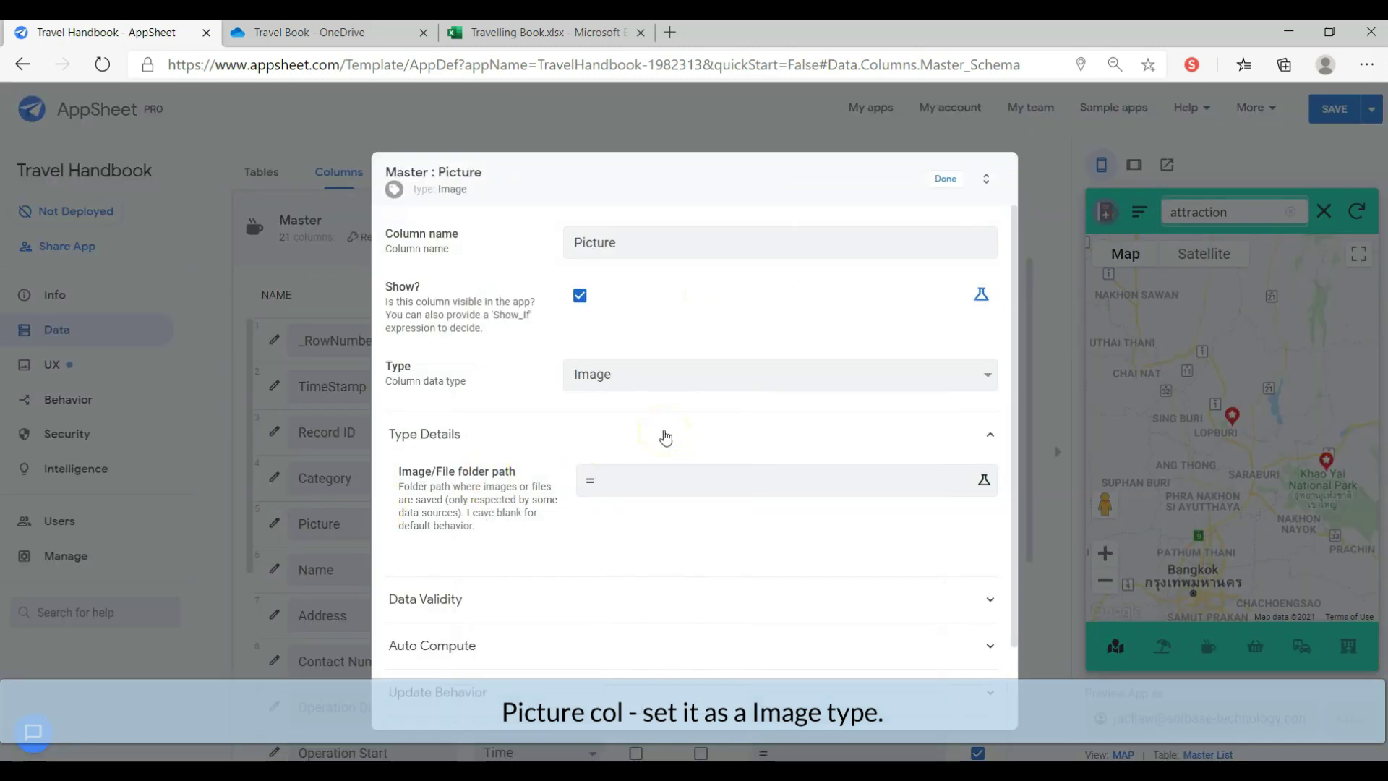
{"action": "left_click", "coordinate": [943, 180]}
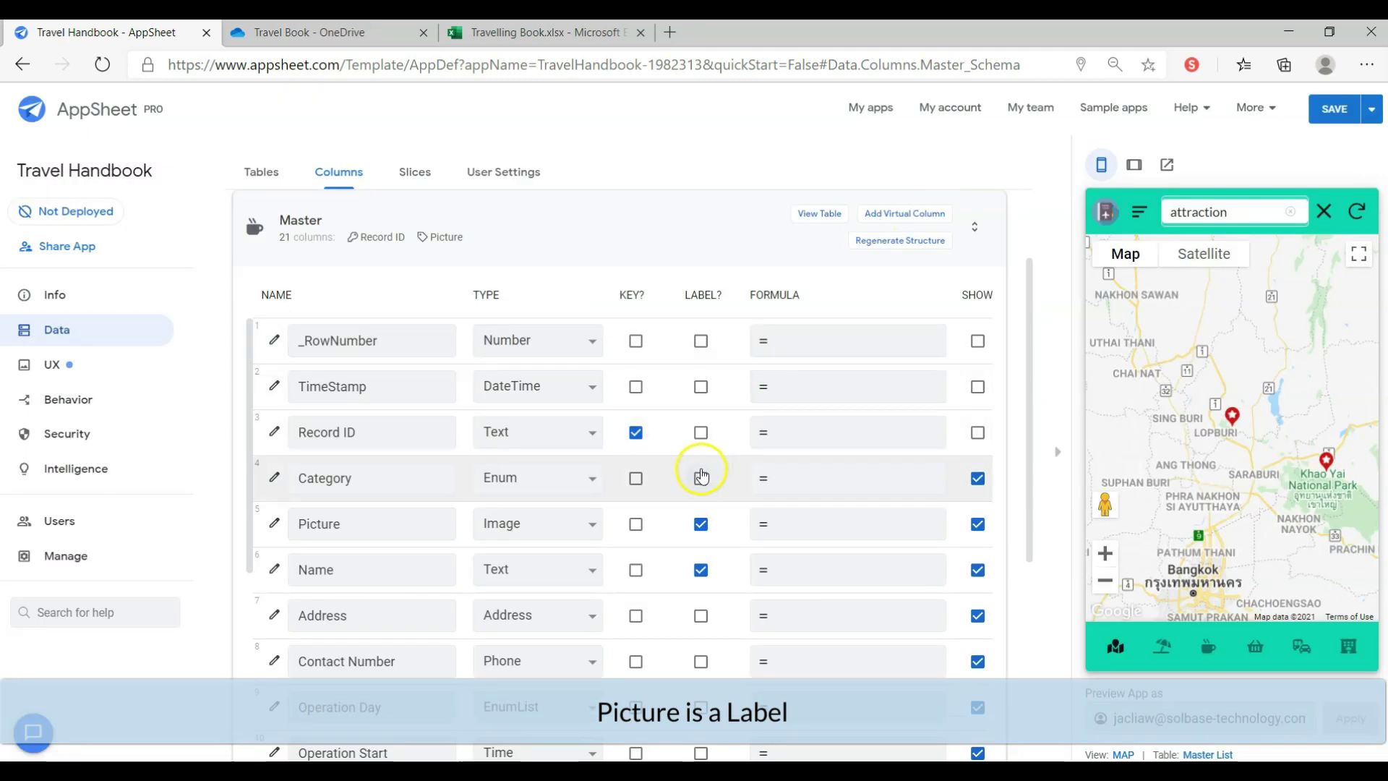
{"action": "left_click", "coordinate": [273, 569]}
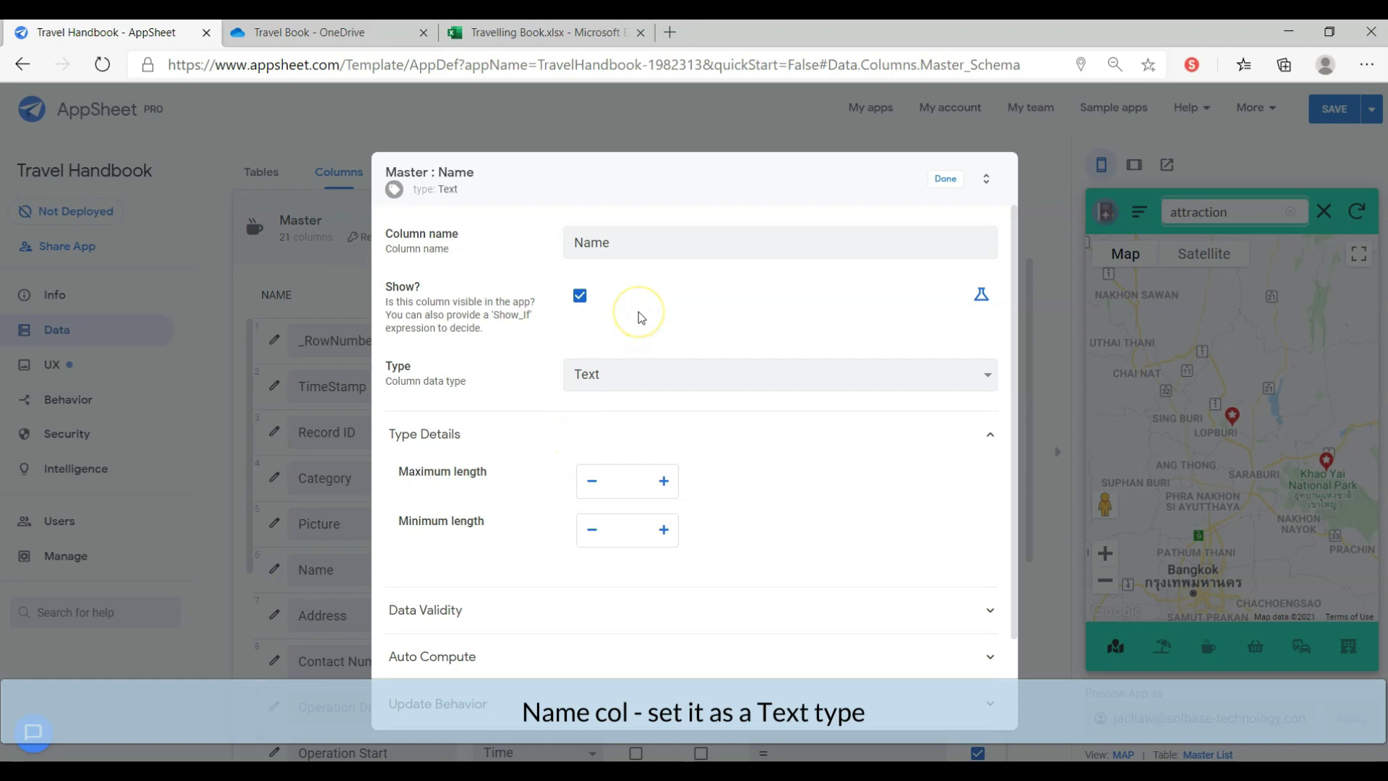
{"action": "left_click", "coordinate": [943, 180]}
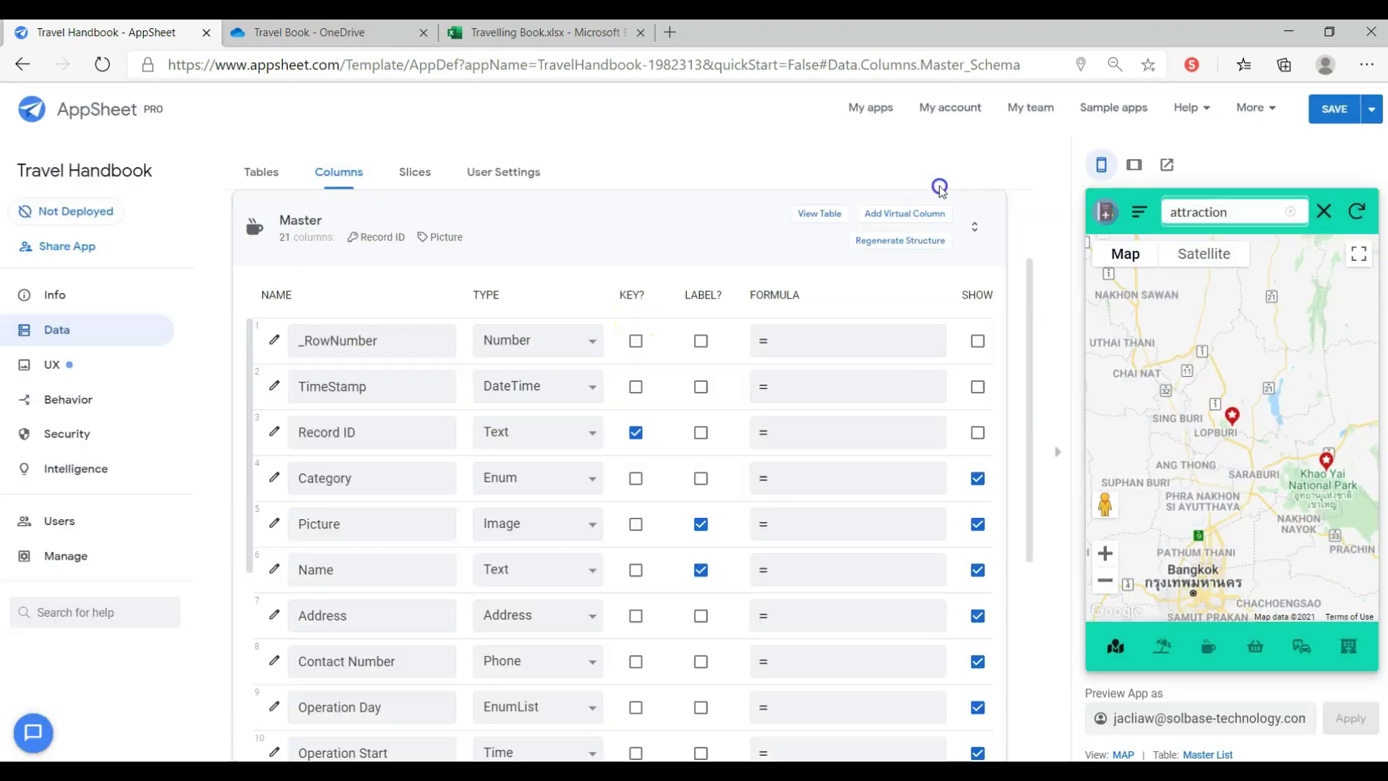
Check the type settings of the Address and Contact Number columns in the Master table
{"action": "scroll", "coordinate": [363, 426], "scroll_direction": "down", "scroll_amount": 1}
{"action": "scroll", "coordinate": [364, 427], "scroll_direction": "down", "scroll_amount": 2}
{"action": "left_click", "coordinate": [273, 395]}
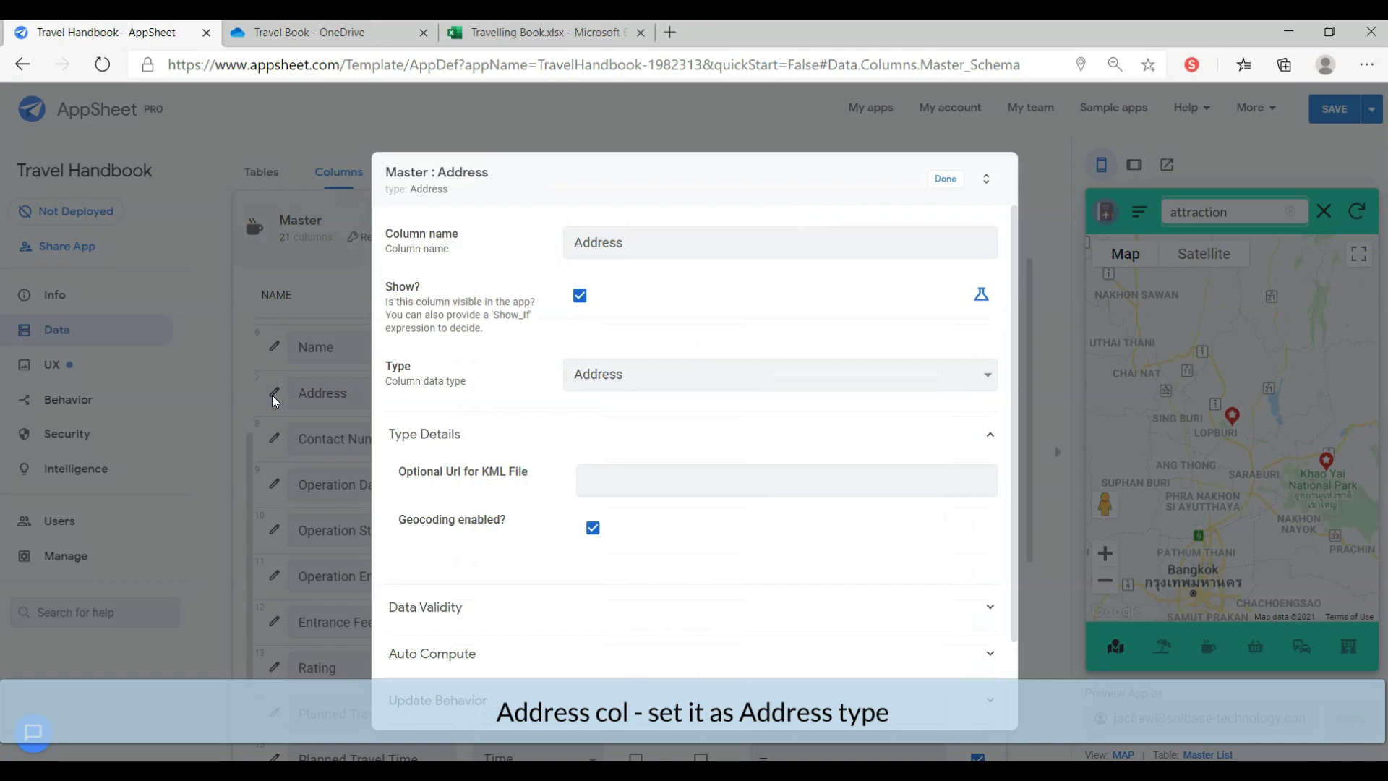
{"action": "left_click", "coordinate": [944, 179]}
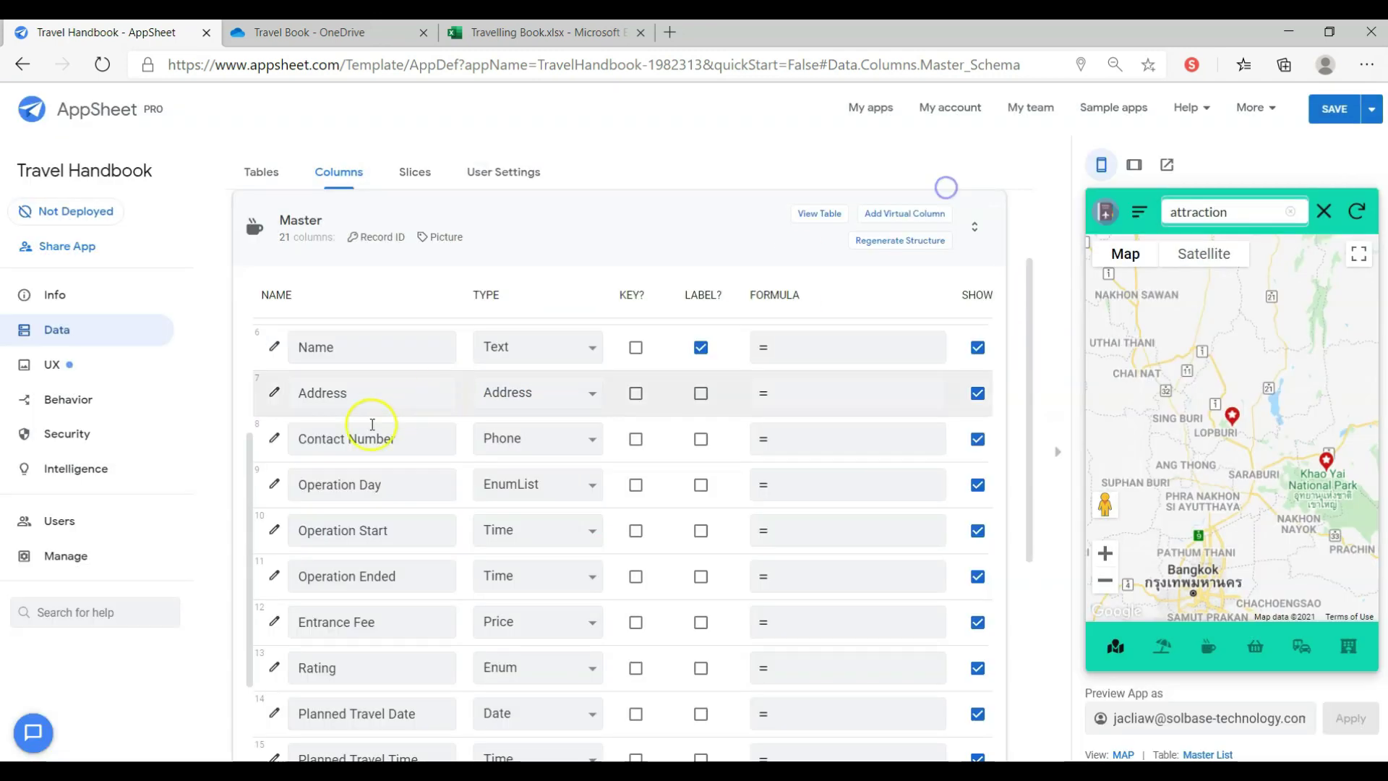
{"action": "left_click", "coordinate": [275, 439]}
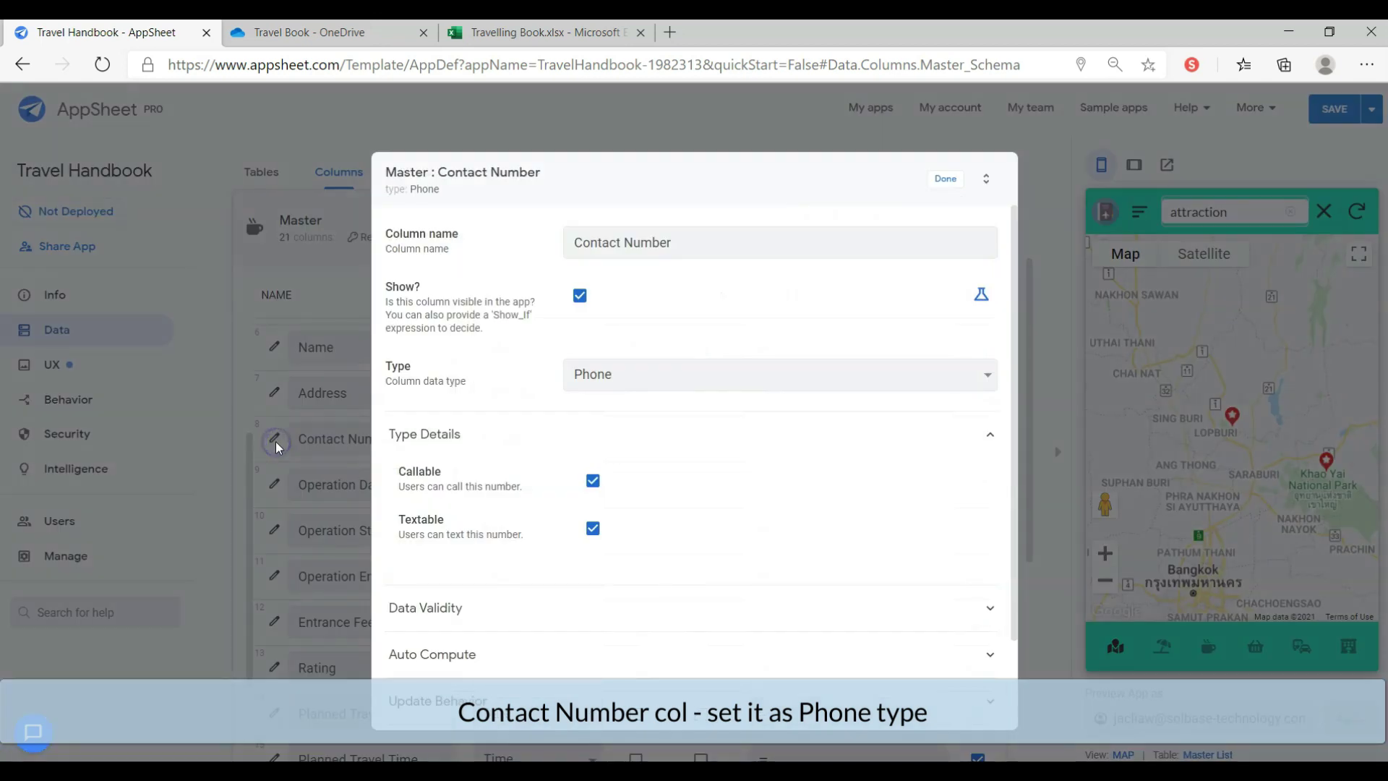
{"action": "left_click", "coordinate": [616, 323]}
{"action": "left_click", "coordinate": [945, 179]}
Review the Operation Day column's list values, input mode and auto-compute initial value
{"action": "left_click", "coordinate": [275, 484]}
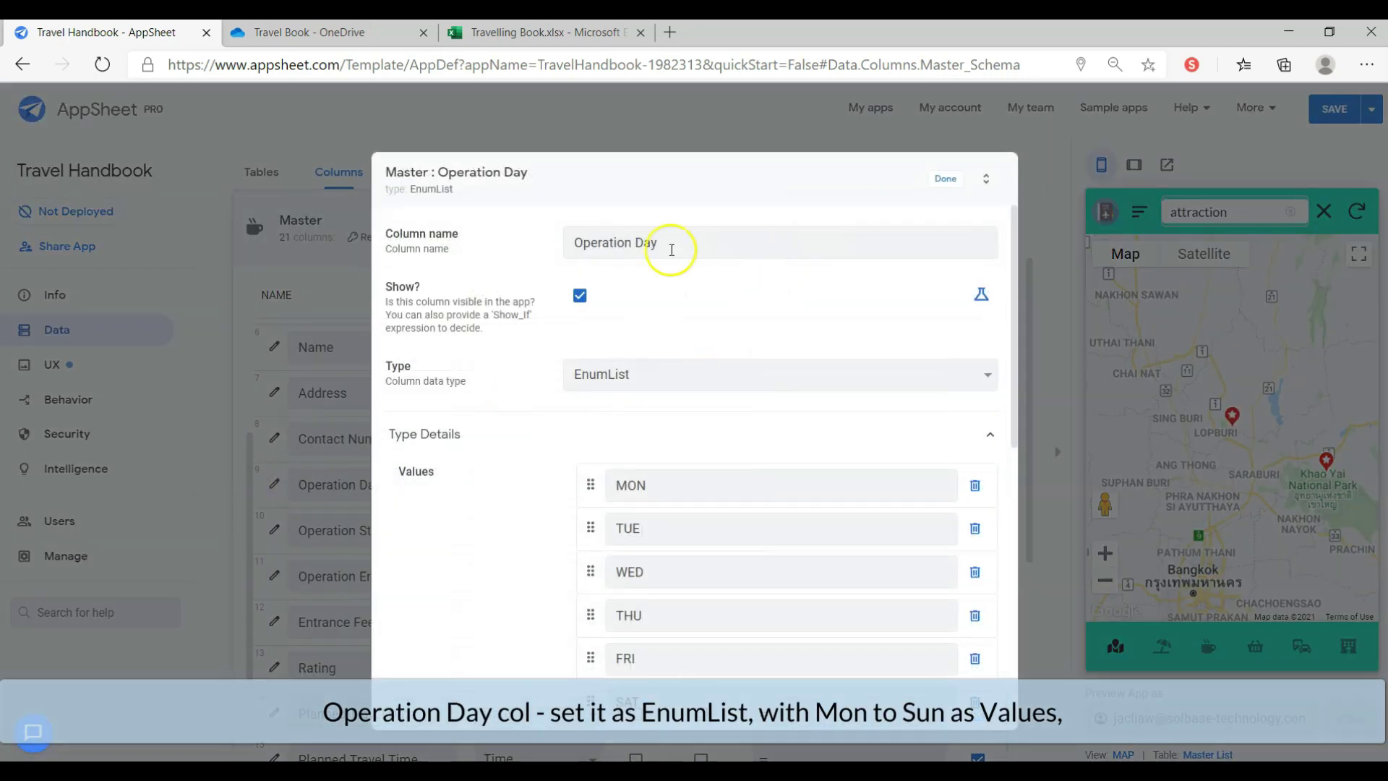
{"action": "scroll", "coordinate": [623, 383], "scroll_direction": "down", "scroll_amount": 2}
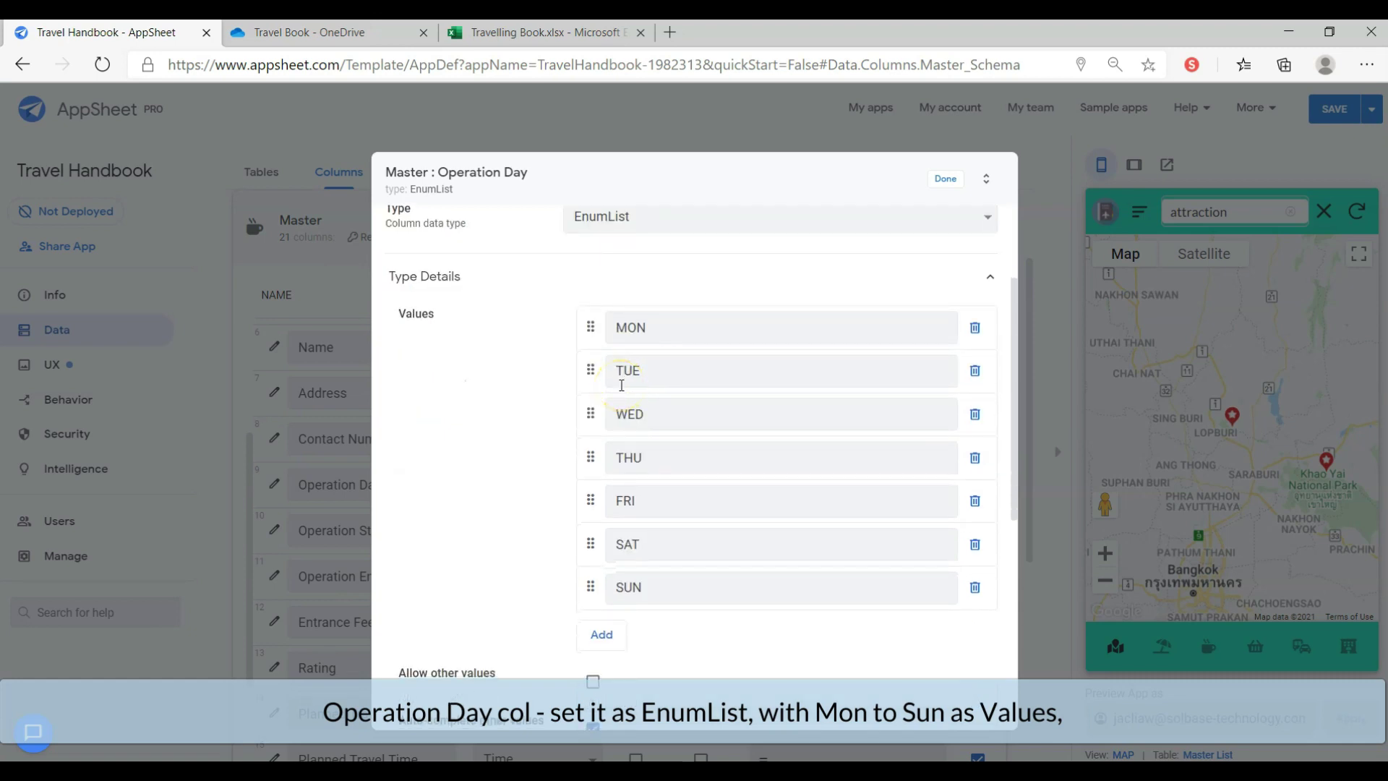
{"action": "scroll", "coordinate": [620, 389], "scroll_direction": "down", "scroll_amount": 6}
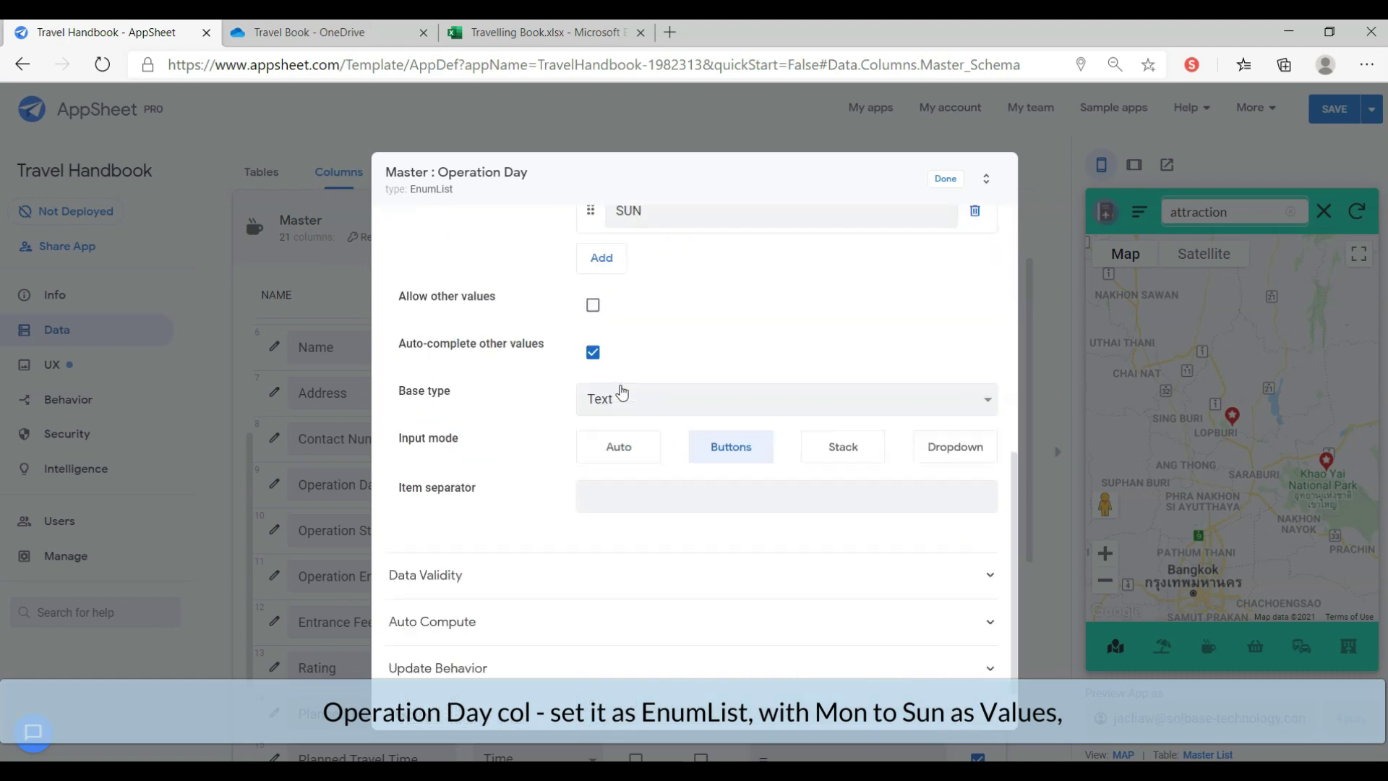
{"action": "left_click", "coordinate": [576, 557]}
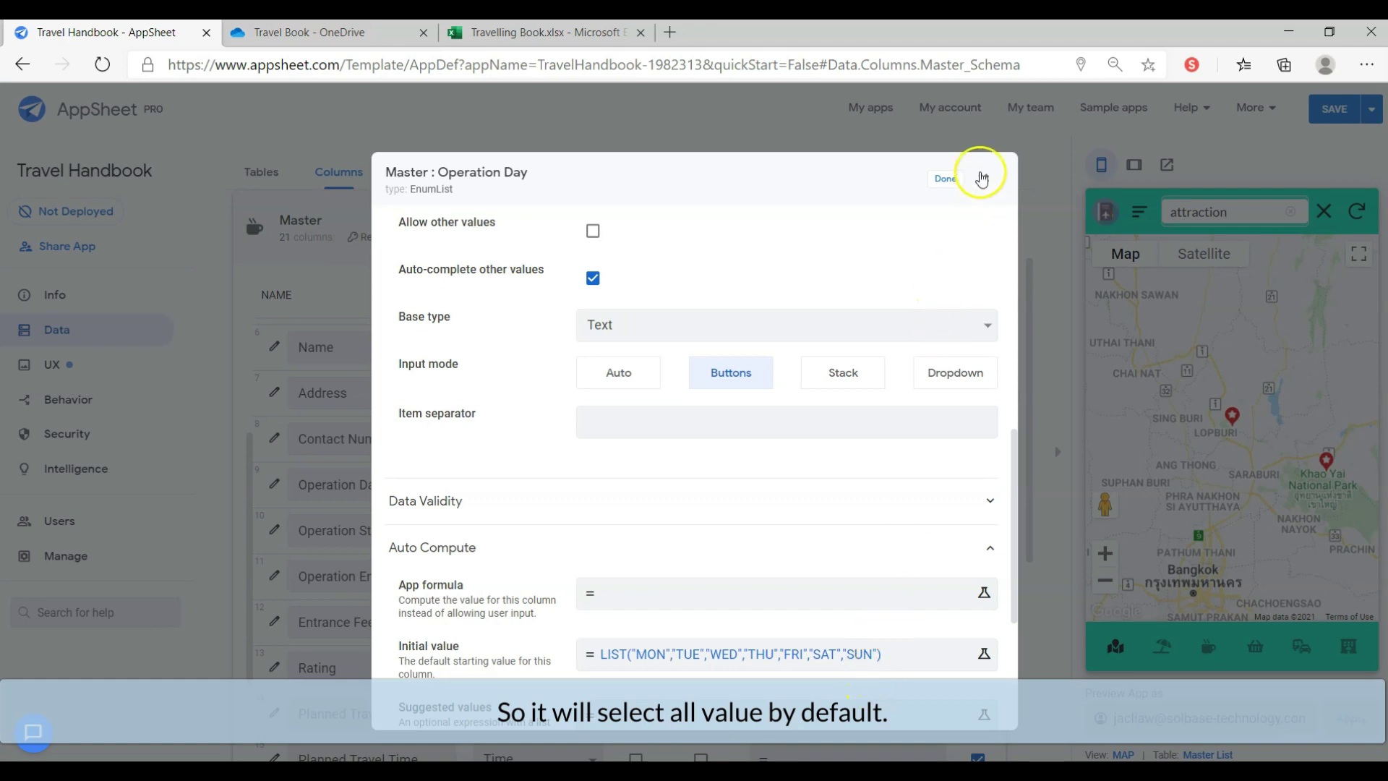
{"action": "left_click", "coordinate": [946, 179]}
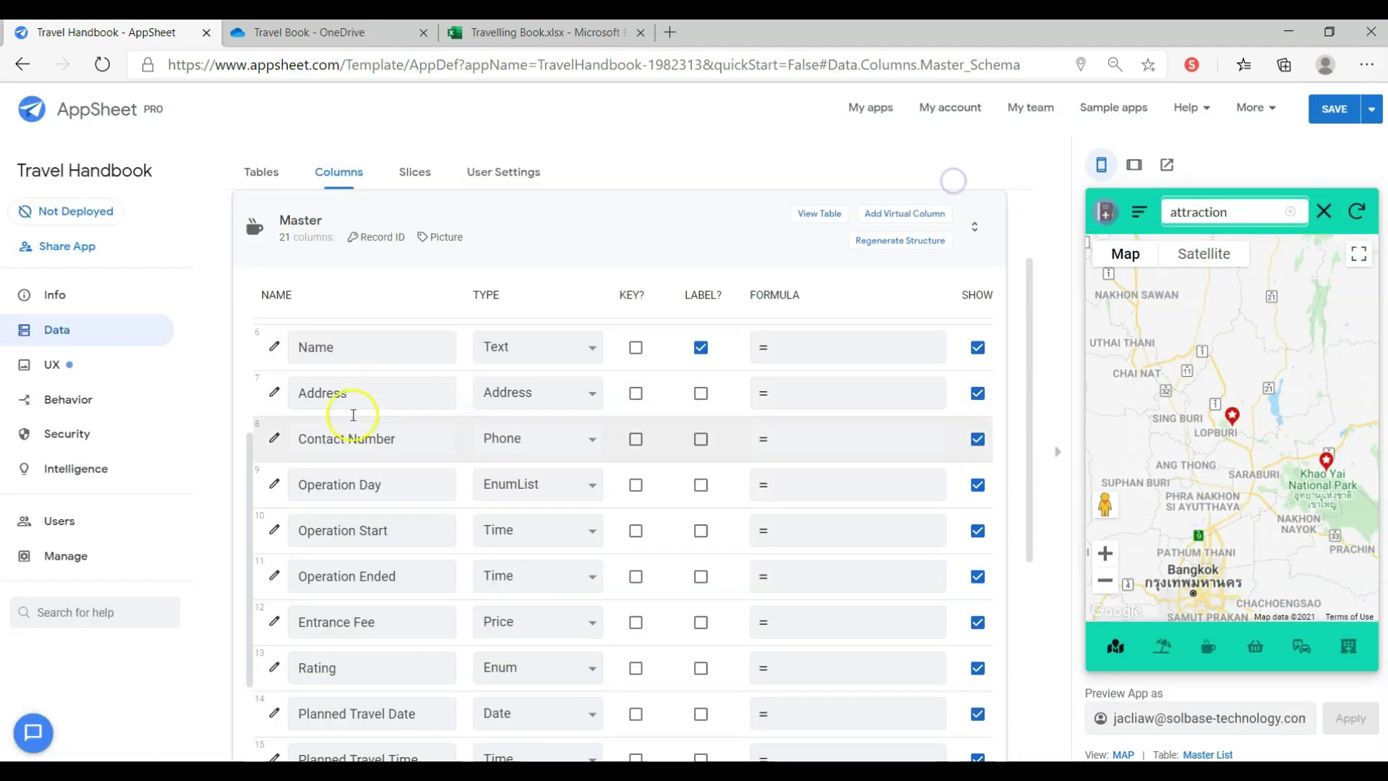
Review the type and auto-compute initial values of the Operation Start and Operation Ended columns
{"action": "left_click", "coordinate": [273, 531]}
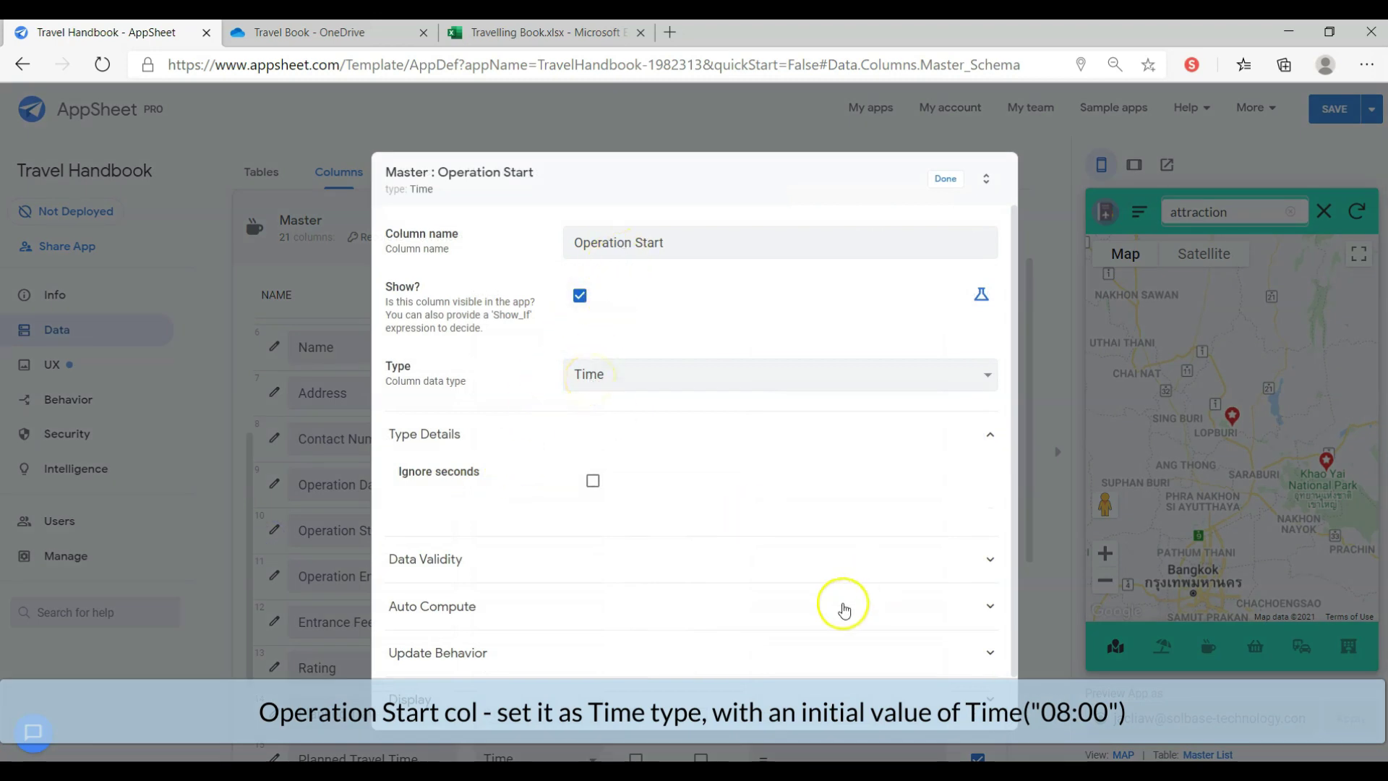
{"action": "left_click", "coordinate": [810, 608]}
{"action": "scroll", "coordinate": [810, 608], "scroll_direction": "down", "scroll_amount": 3}
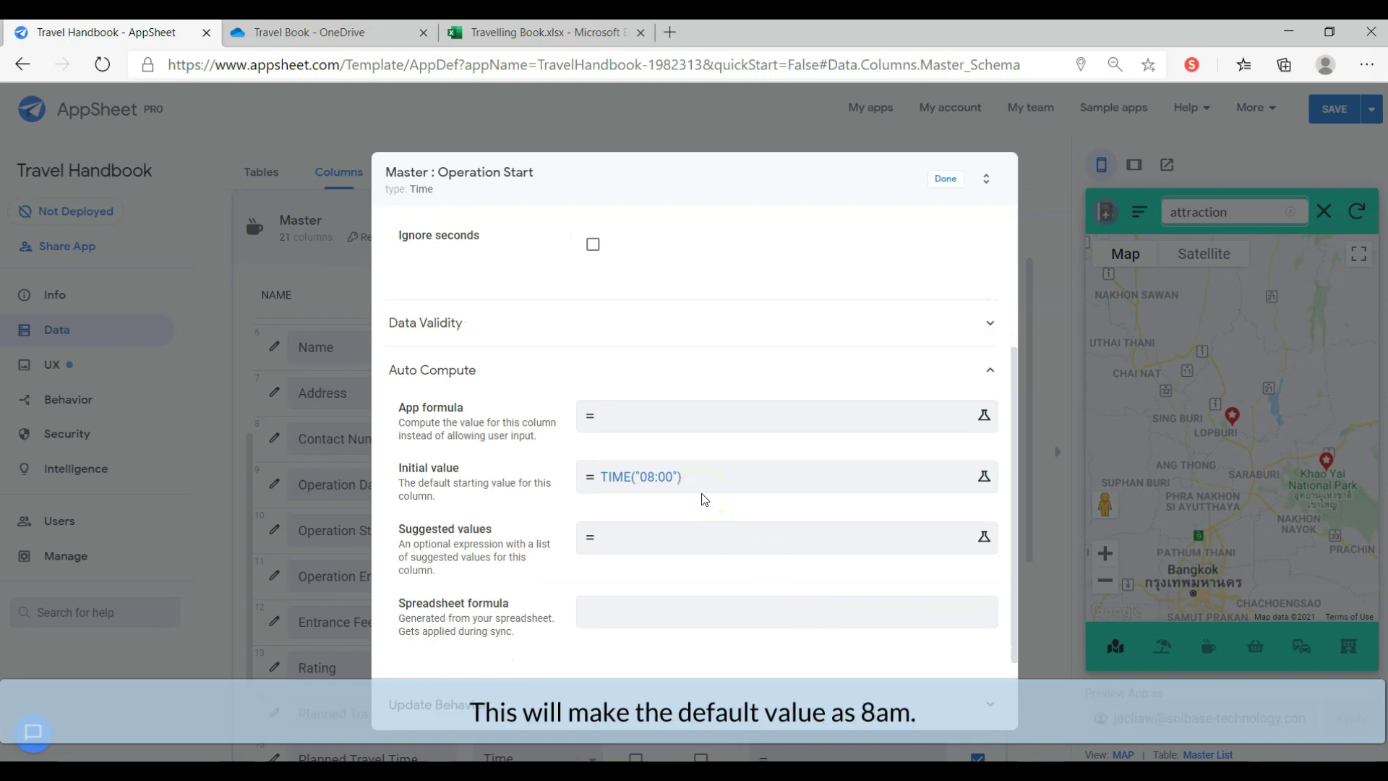
{"action": "left_click", "coordinate": [945, 180]}
{"action": "left_click", "coordinate": [274, 576]}
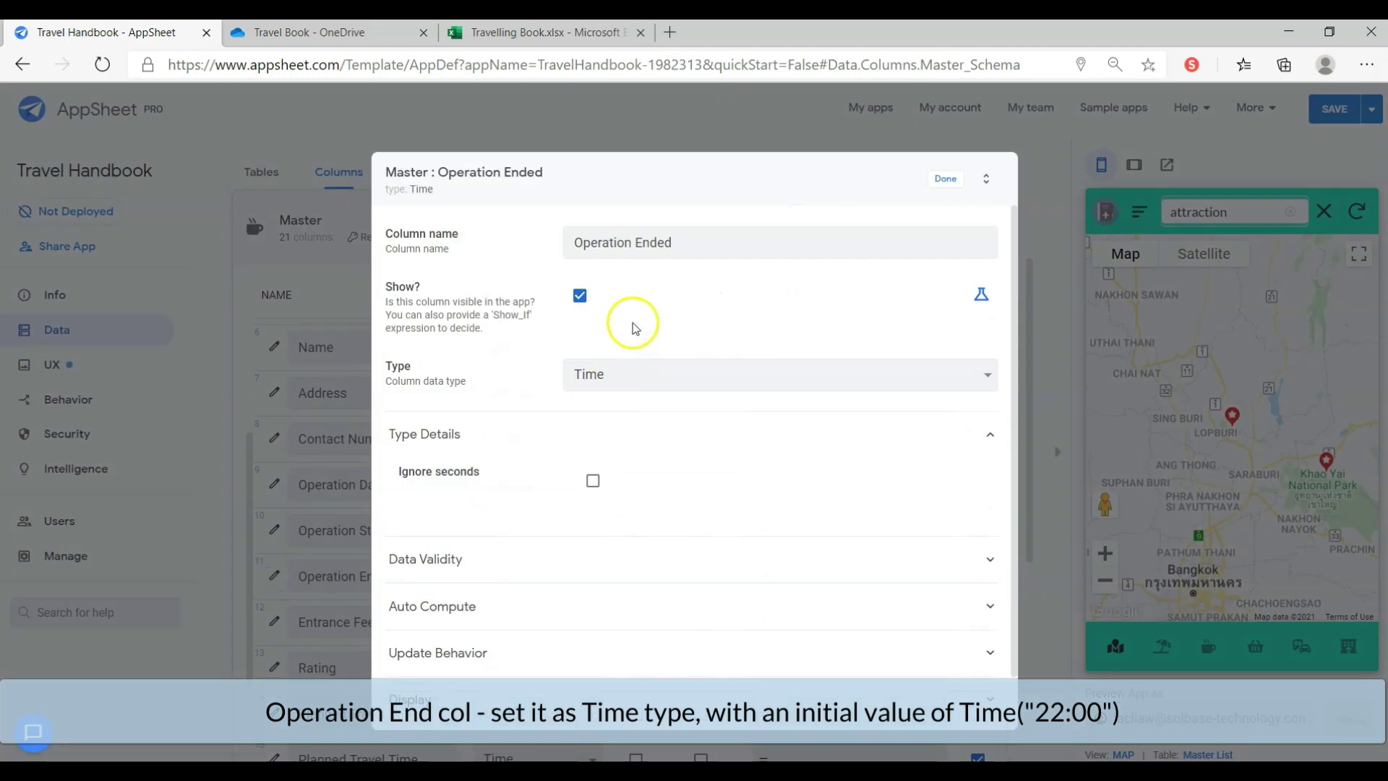
{"action": "left_click", "coordinate": [641, 605]}
{"action": "scroll", "coordinate": [651, 593], "scroll_direction": "down", "scroll_amount": 2}
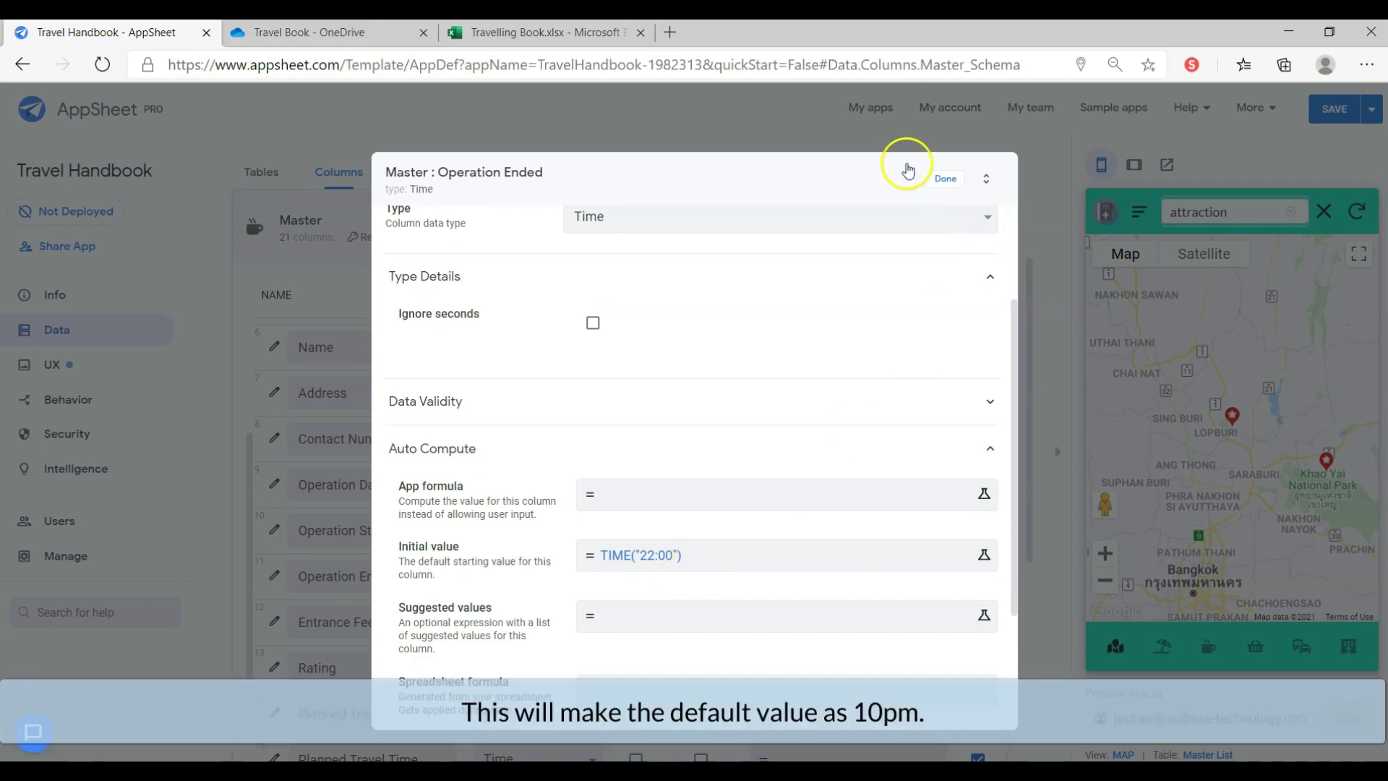
{"action": "left_click", "coordinate": [945, 179]}
Check the Entrance Fee column's type settings in the Master table
{"action": "scroll", "coordinate": [527, 440], "scroll_direction": "down", "scroll_amount": 3}
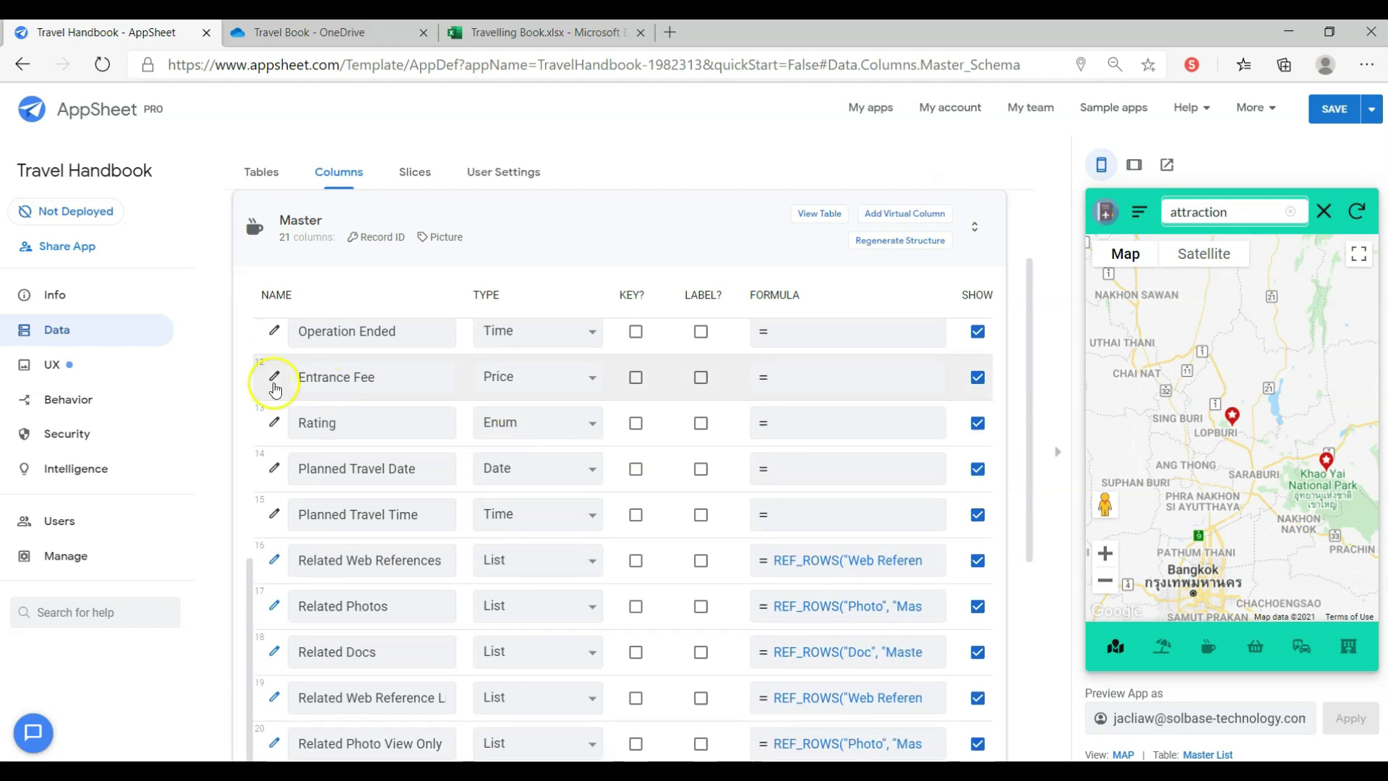
{"action": "left_click", "coordinate": [274, 377]}
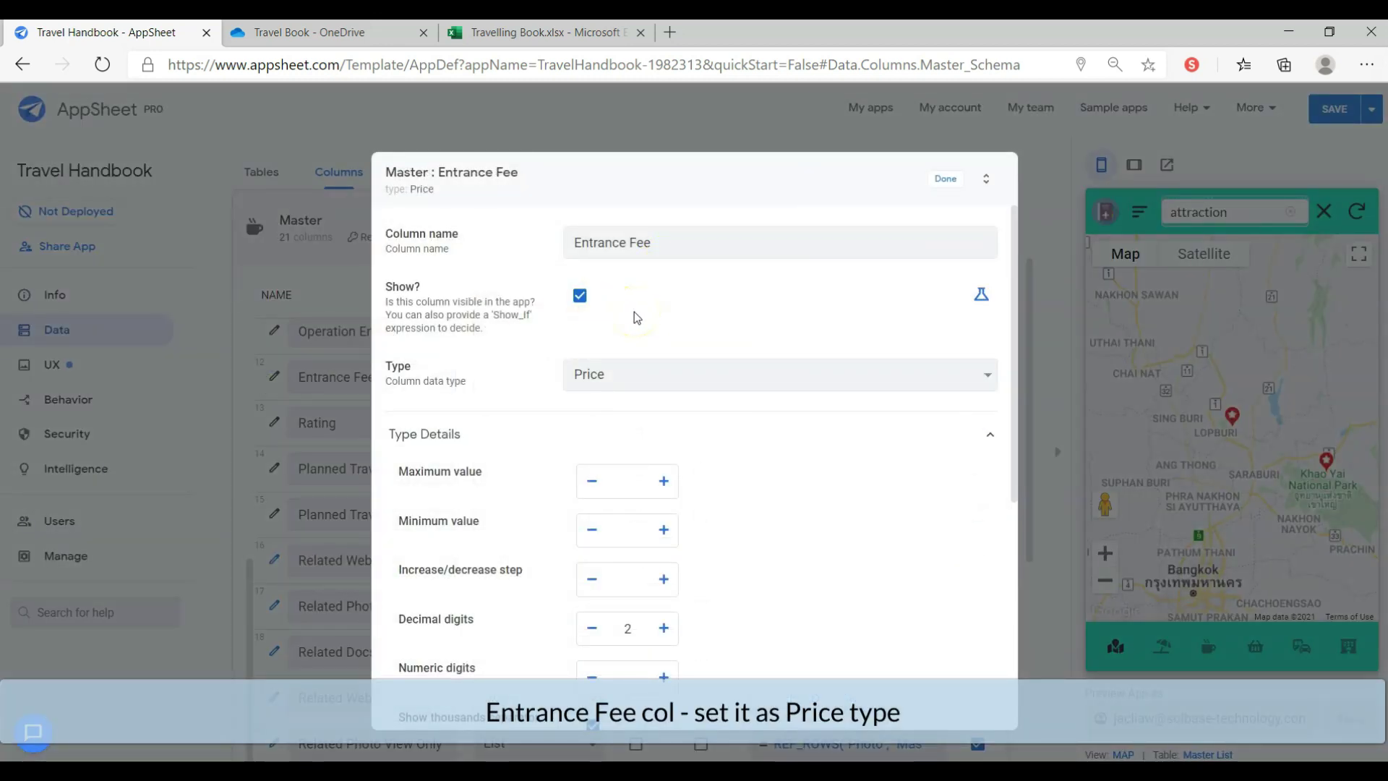
{"action": "left_click", "coordinate": [945, 179]}
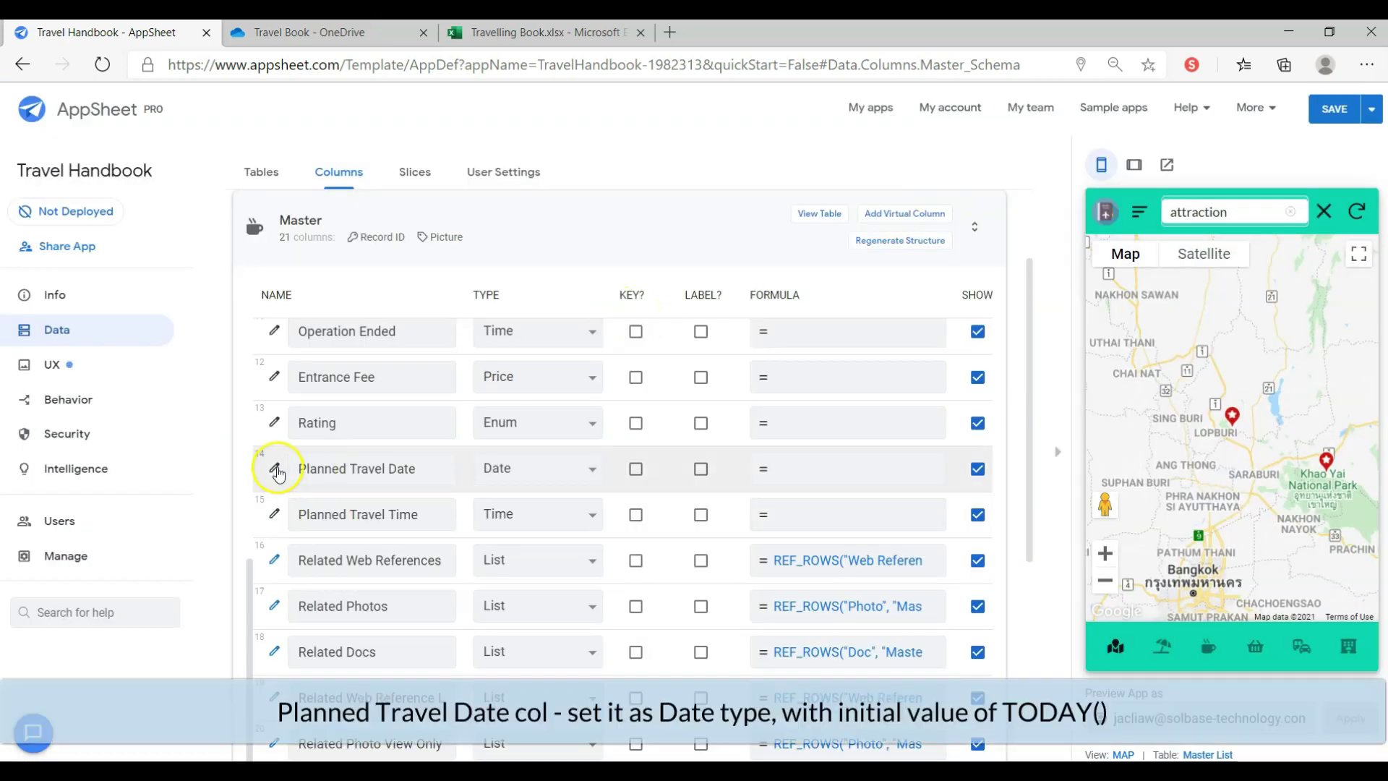
Review the Planned Travel Date column's type and auto-compute initial value
{"action": "left_click", "coordinate": [276, 471]}
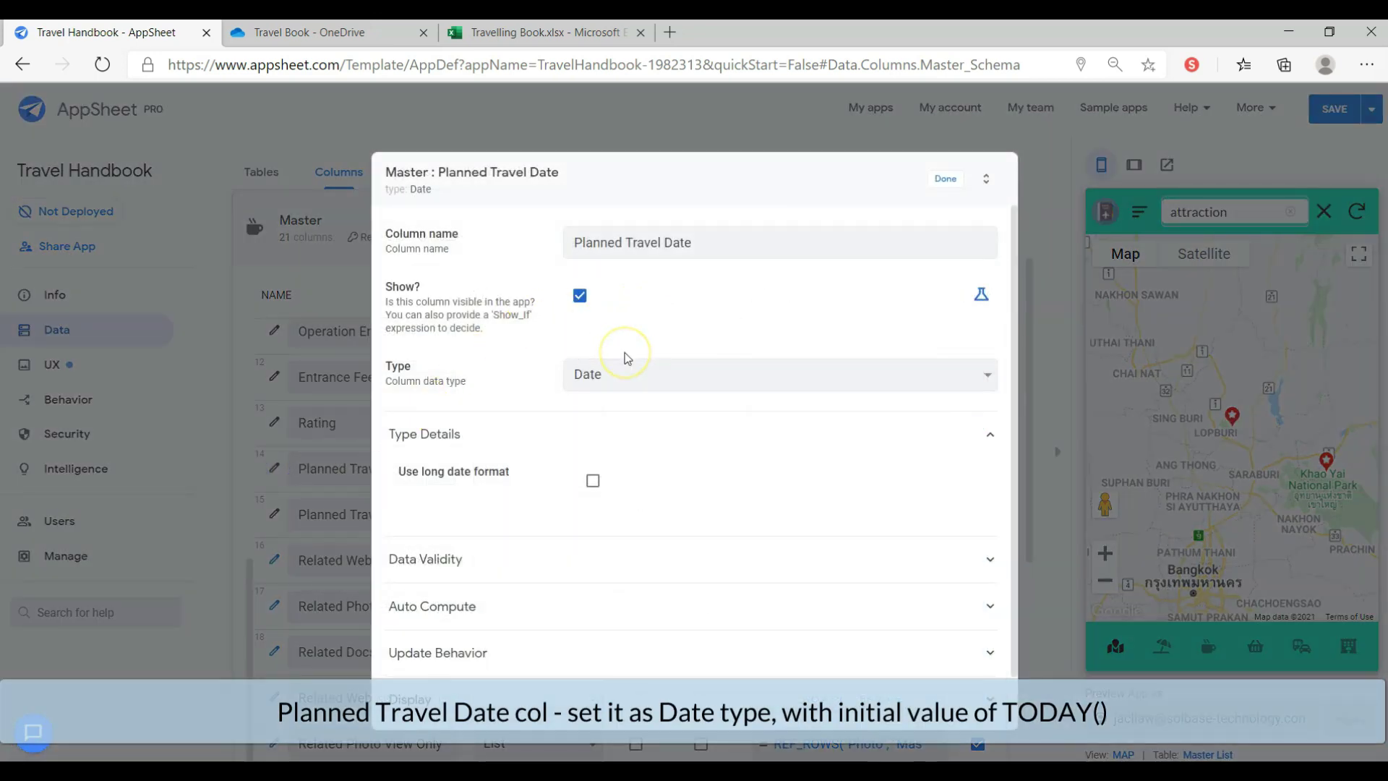
{"action": "scroll", "coordinate": [626, 358], "scroll_direction": "down", "scroll_amount": 1}
{"action": "left_click", "coordinate": [600, 554]}
{"action": "left_click", "coordinate": [688, 652]}
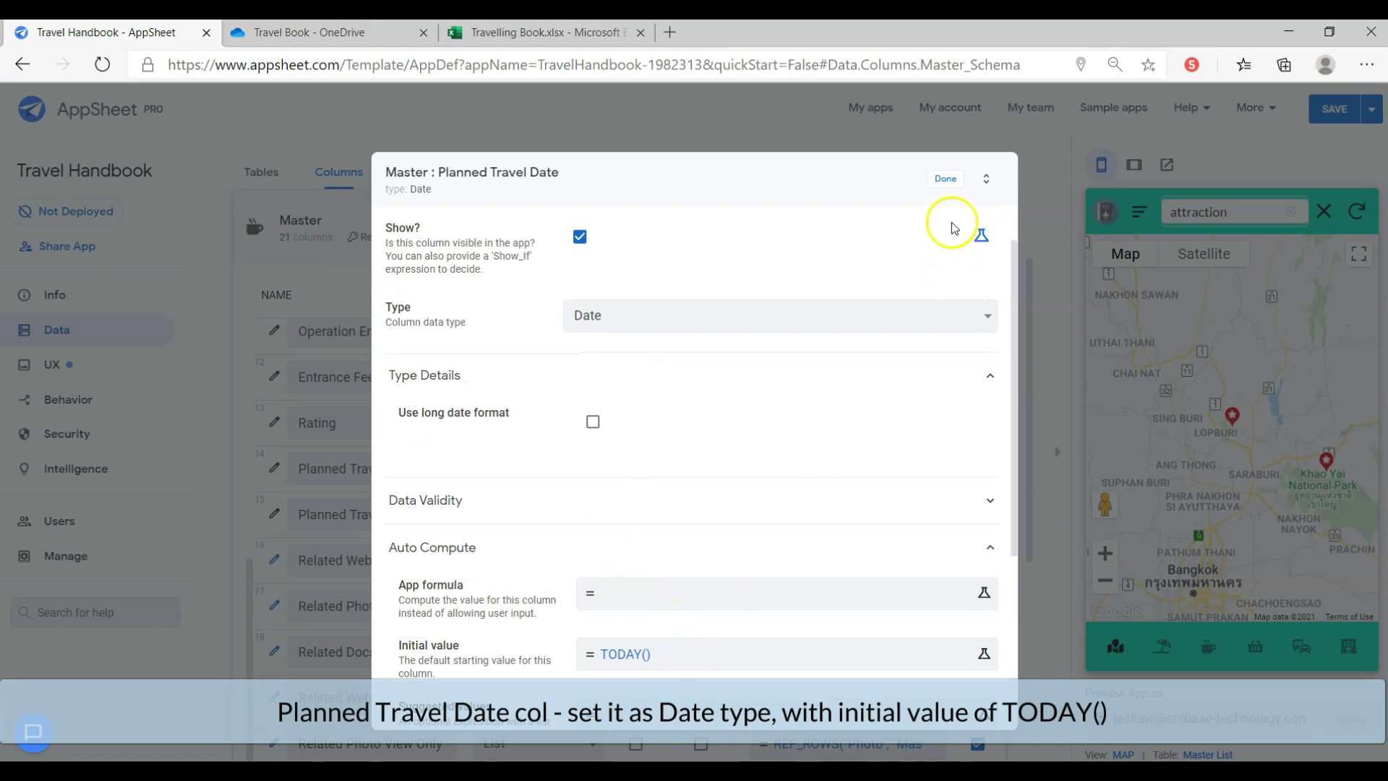
{"action": "left_click", "coordinate": [947, 179]}
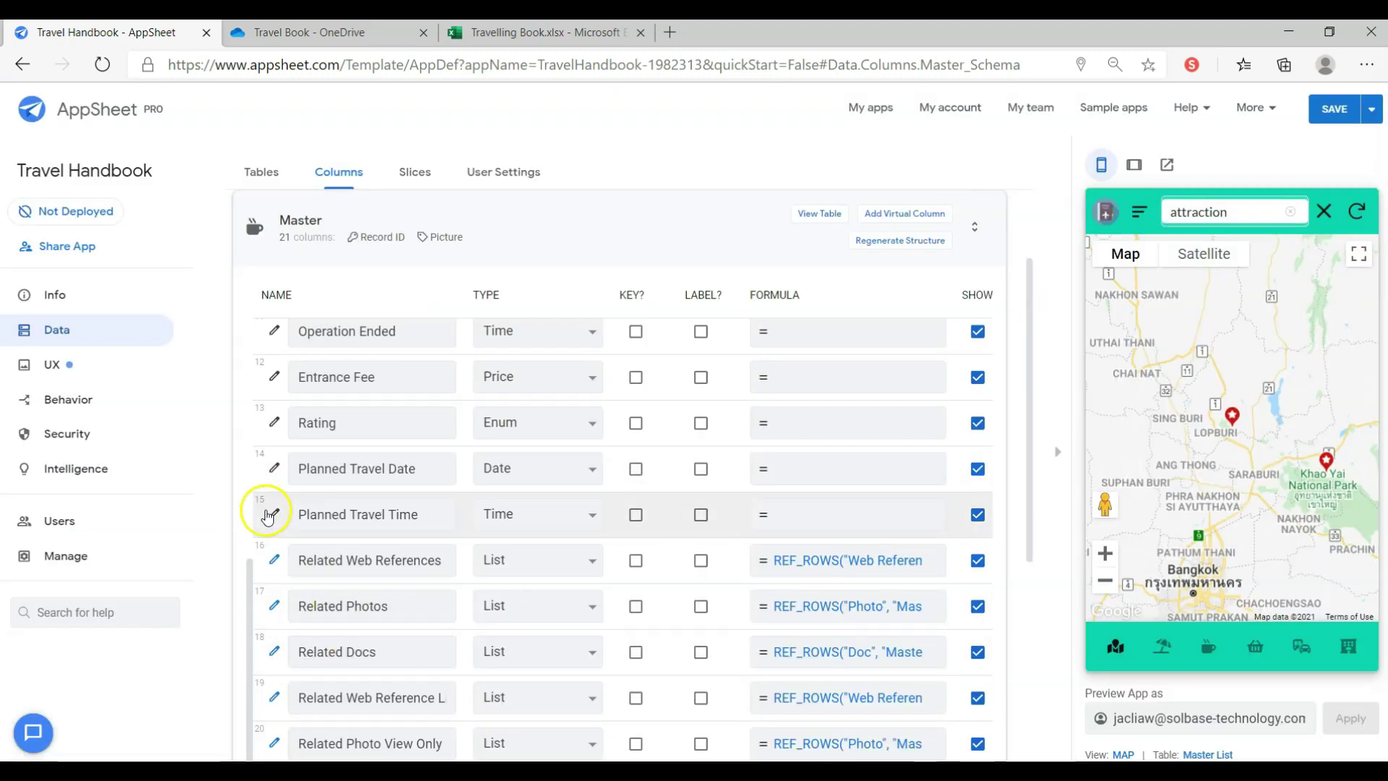
Review the Planned Travel Time column's type and auto-compute initial value in the Master table
{"action": "left_click", "coordinate": [268, 515]}
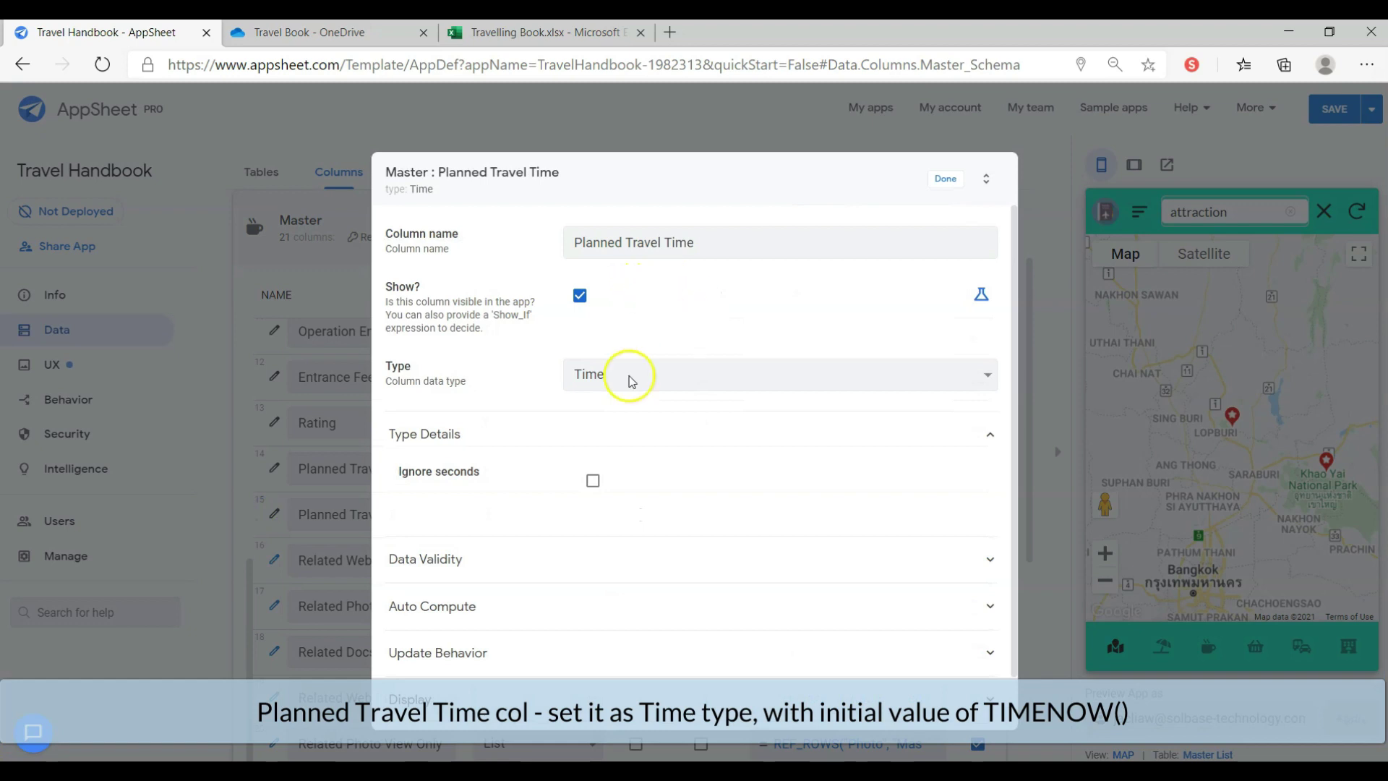
{"action": "scroll", "coordinate": [687, 520], "scroll_direction": "down", "scroll_amount": 1}
{"action": "left_click", "coordinate": [581, 541]}
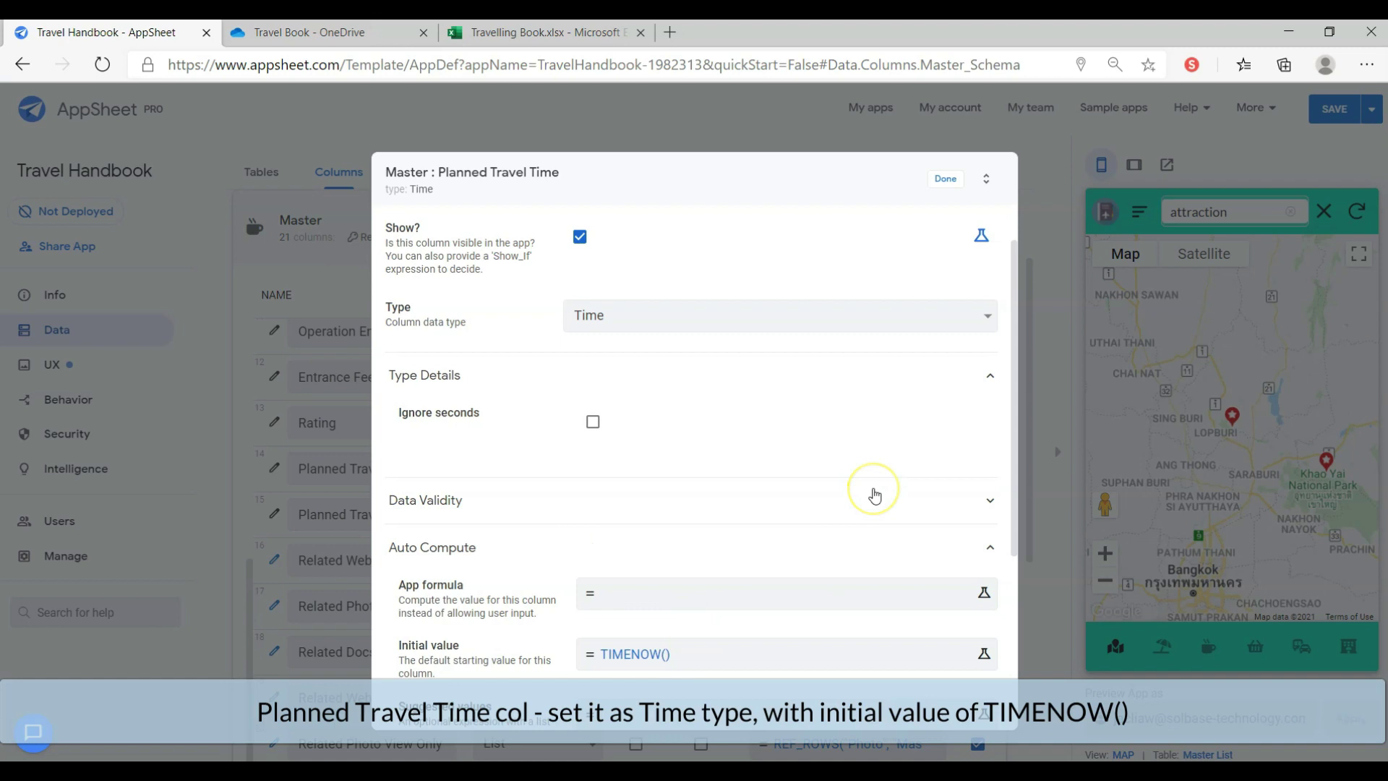
{"action": "left_click", "coordinate": [951, 182]}
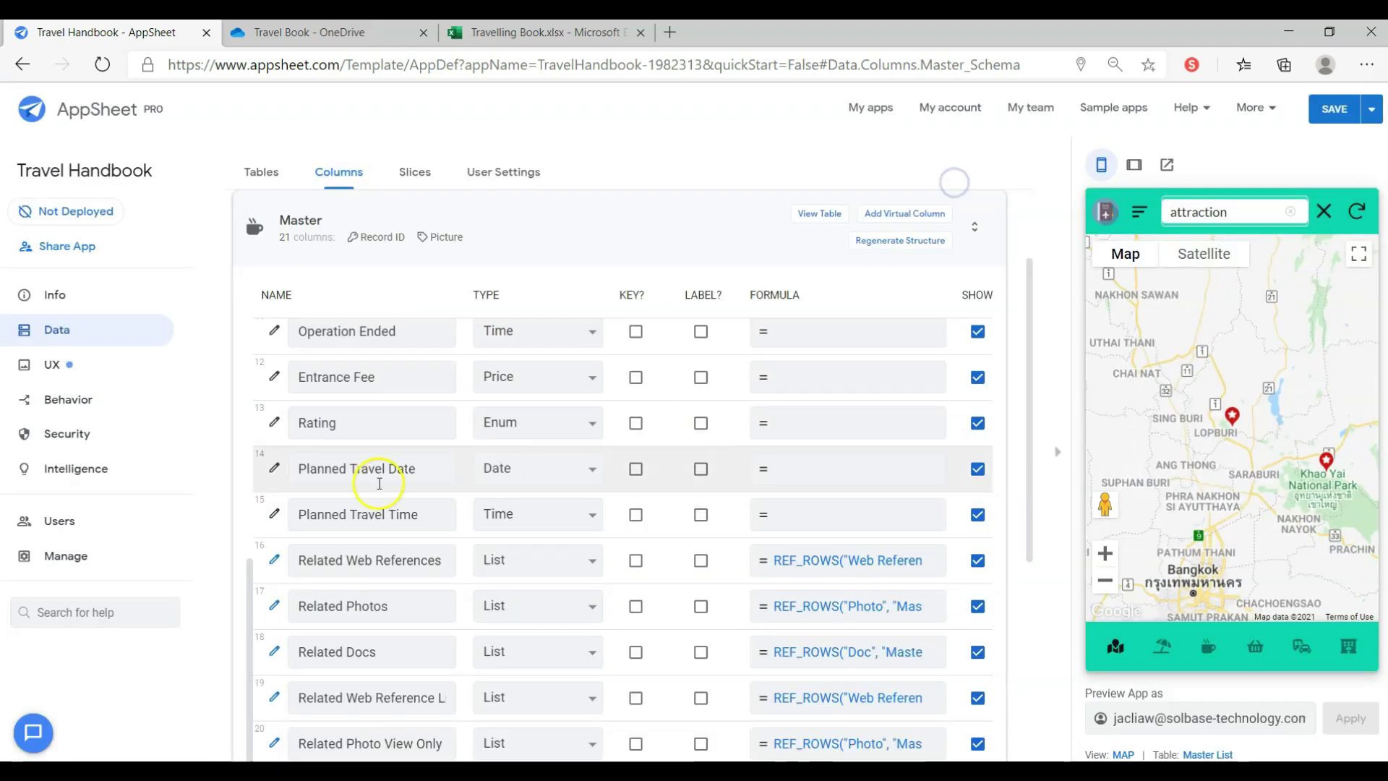
Check the Related Web References virtual column's app formula, element type and referenced table
{"action": "scroll", "coordinate": [376, 477], "scroll_direction": "down", "scroll_amount": 2}
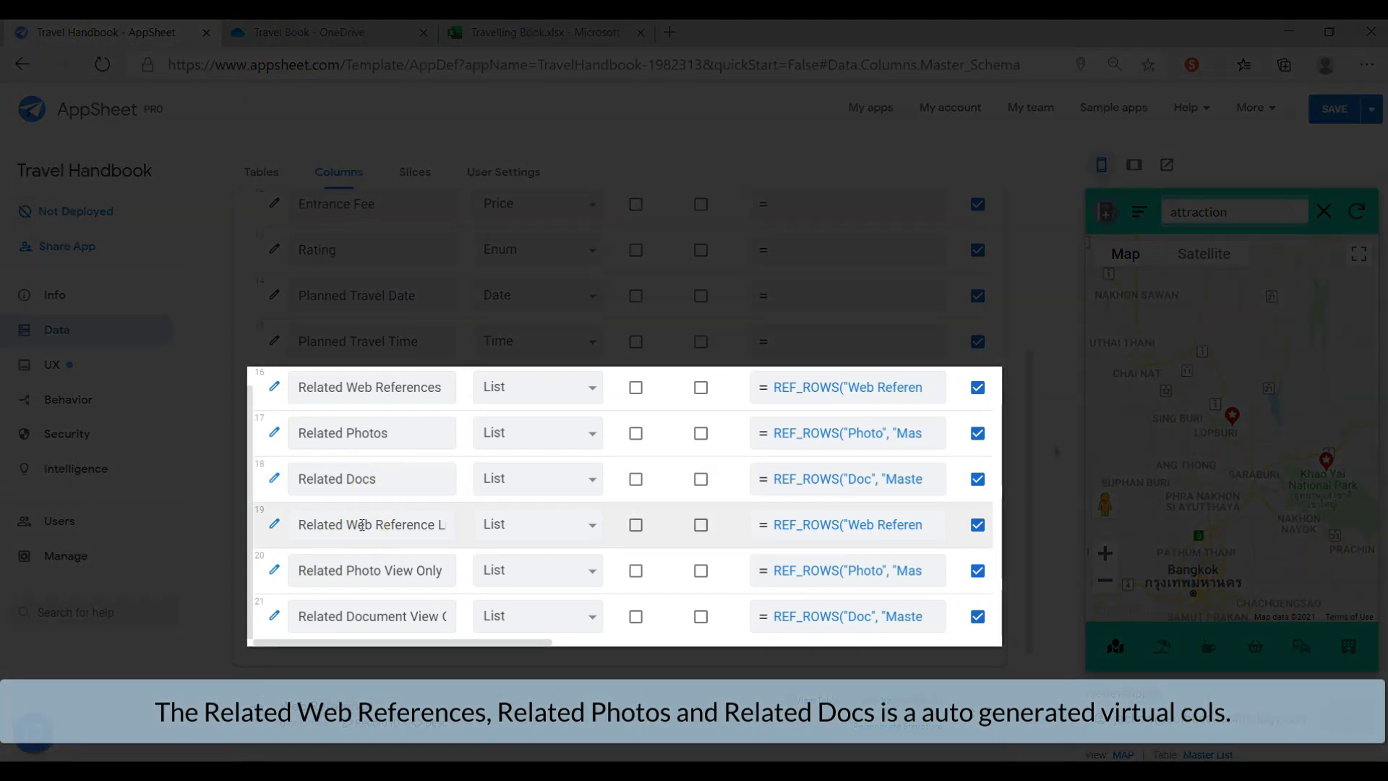
{"action": "left_click", "coordinate": [391, 389]}
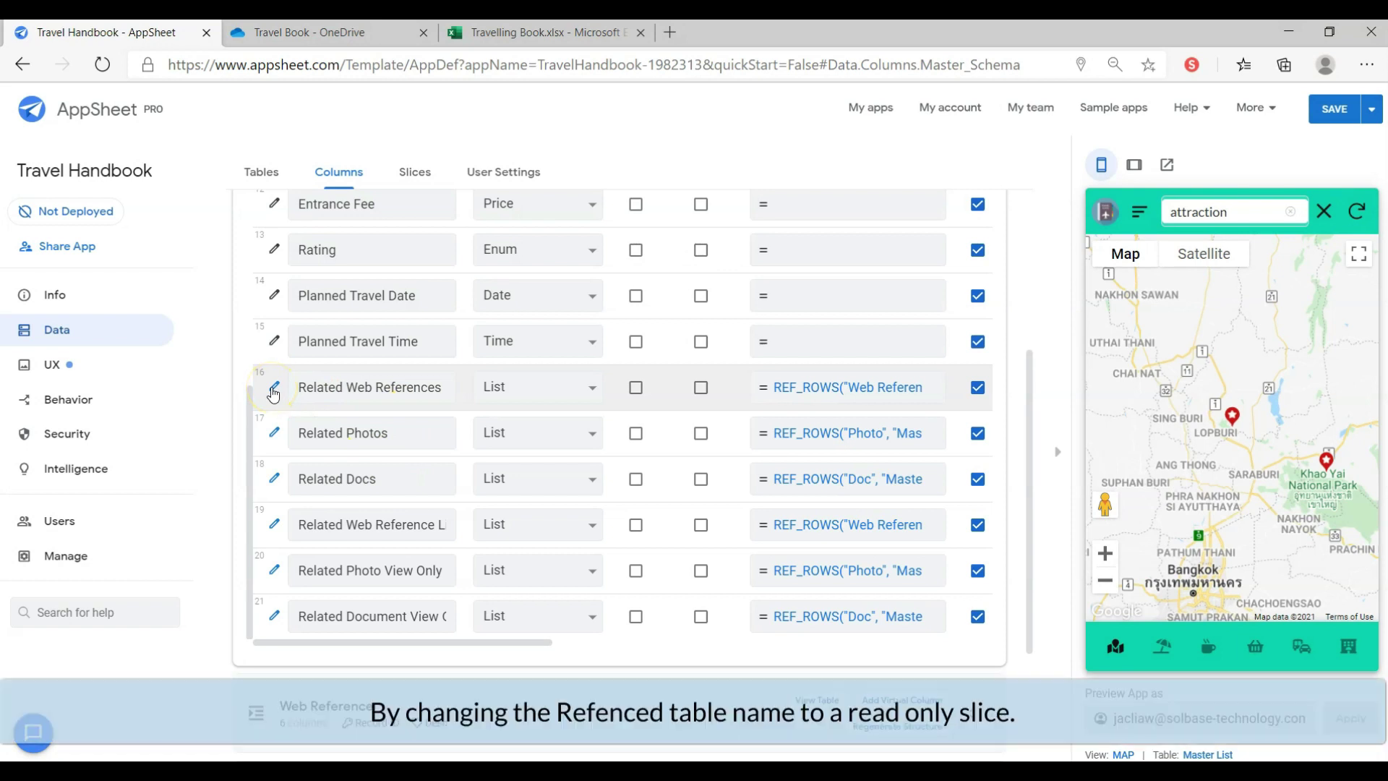
{"action": "left_click", "coordinate": [273, 389]}
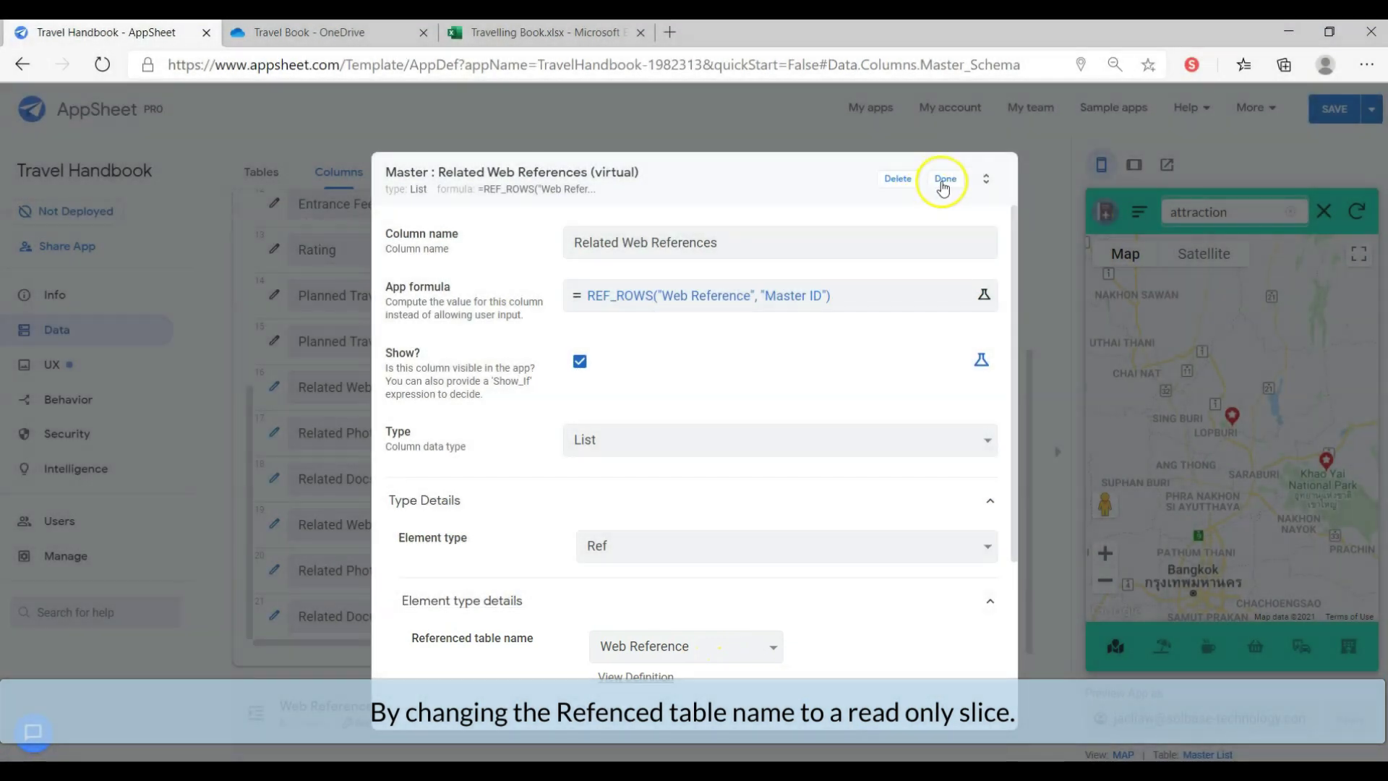
{"action": "left_click", "coordinate": [945, 180]}
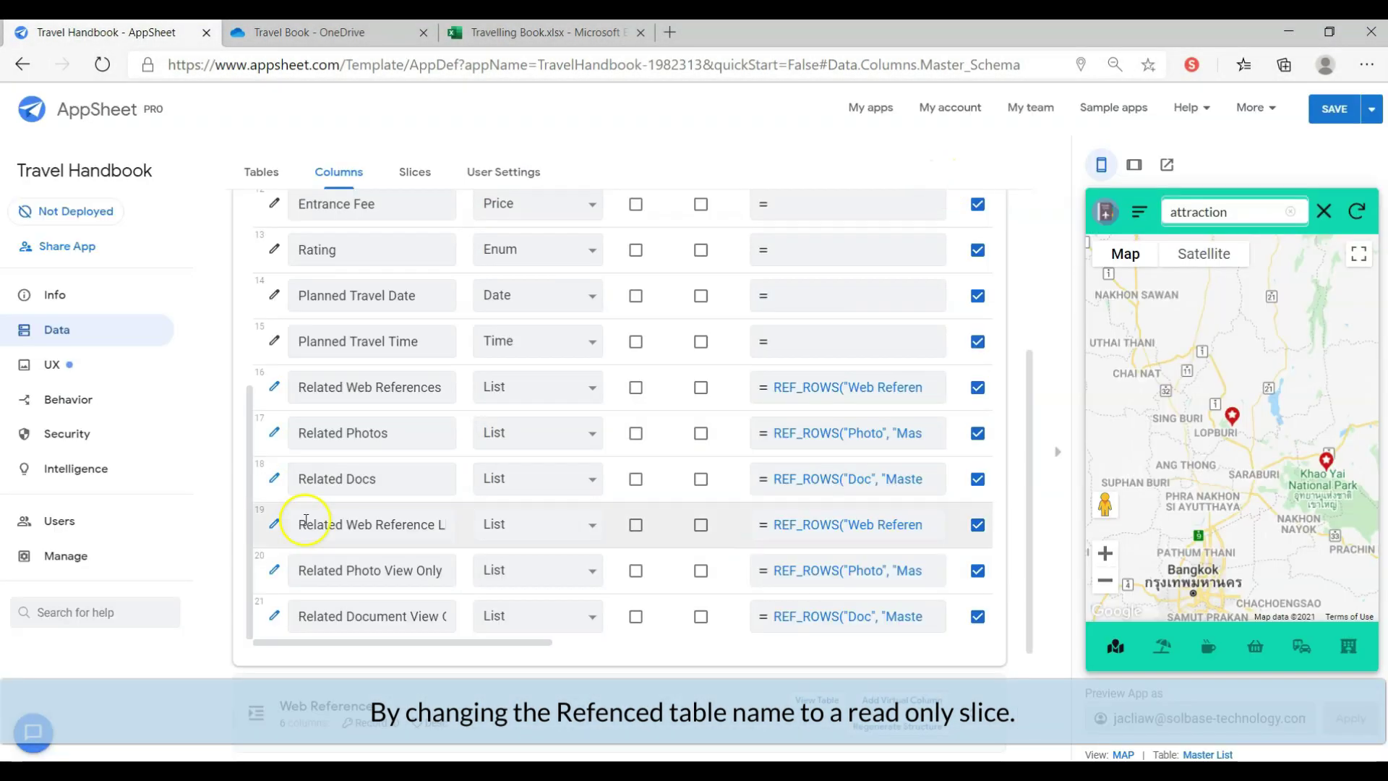
Check the referenced table settings of the view-only virtual columns for web references, photos and documents in the Master table
{"action": "left_click", "coordinate": [267, 535]}
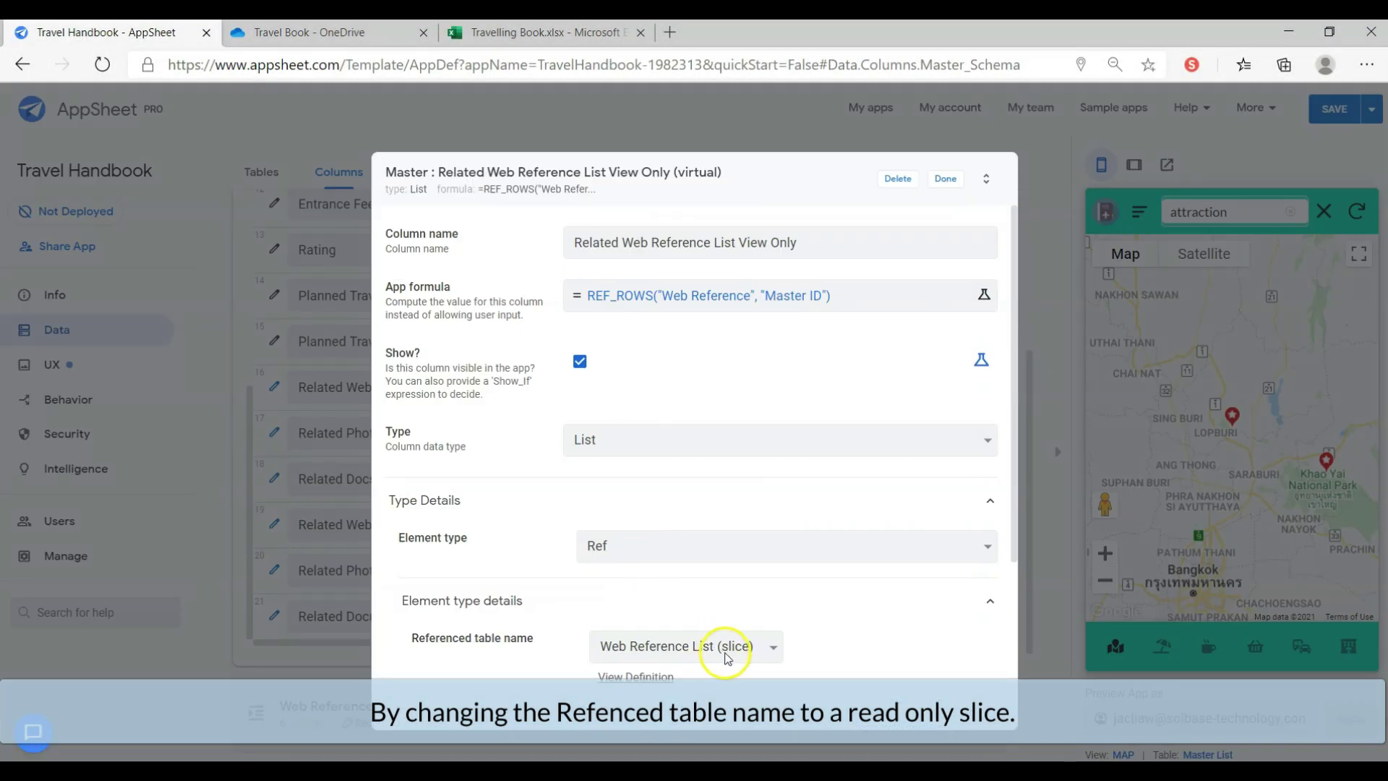
{"action": "scroll", "coordinate": [731, 654], "scroll_direction": "down", "scroll_amount": 1}
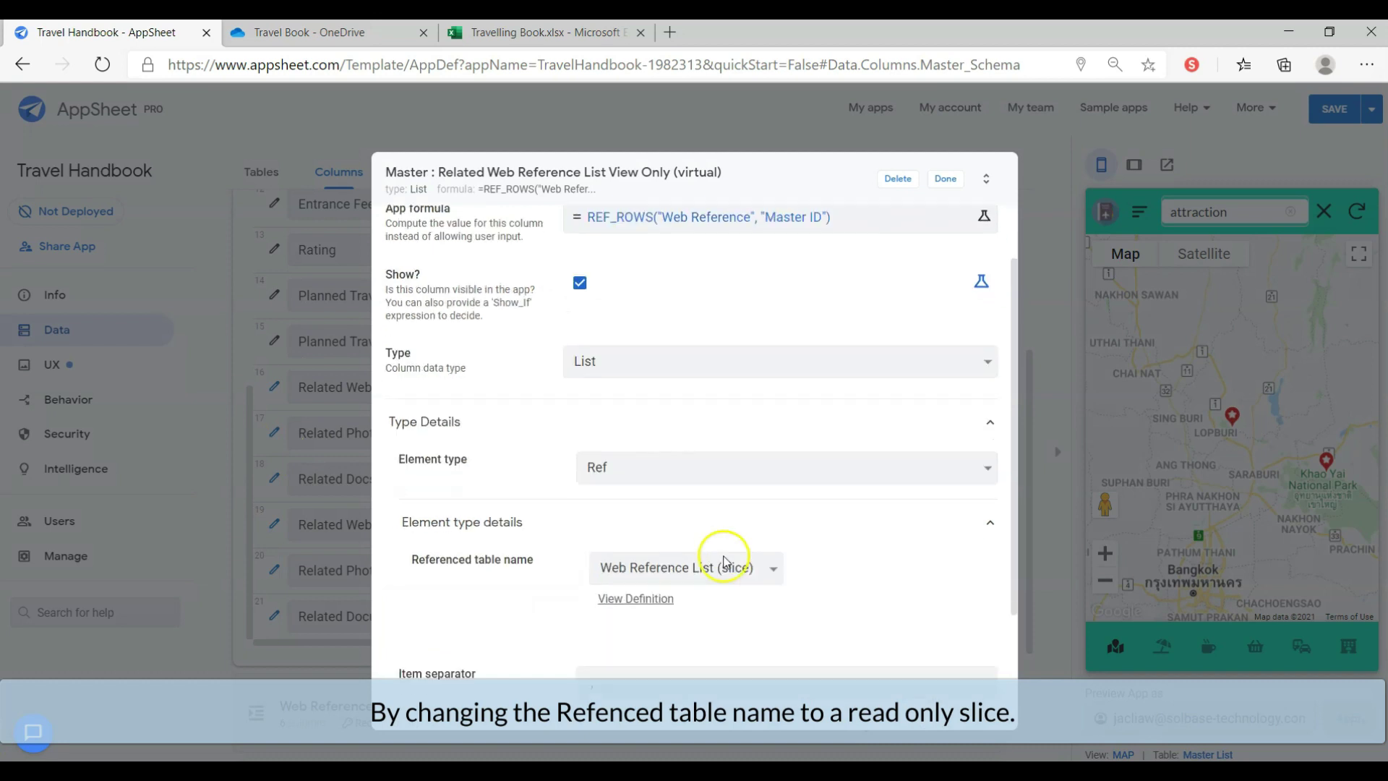
{"action": "left_click", "coordinate": [944, 179]}
{"action": "left_click", "coordinate": [275, 569]}
{"action": "left_click", "coordinate": [944, 179]}
{"action": "left_click", "coordinate": [275, 615]}
{"action": "left_click", "coordinate": [944, 179]}
Review the source table, slice actions and update mode of the Web Reference List, Photo List and Doc List slices
{"action": "left_click", "coordinate": [414, 172]}
{"action": "scroll", "coordinate": [528, 316], "scroll_direction": "down", "scroll_amount": 3}
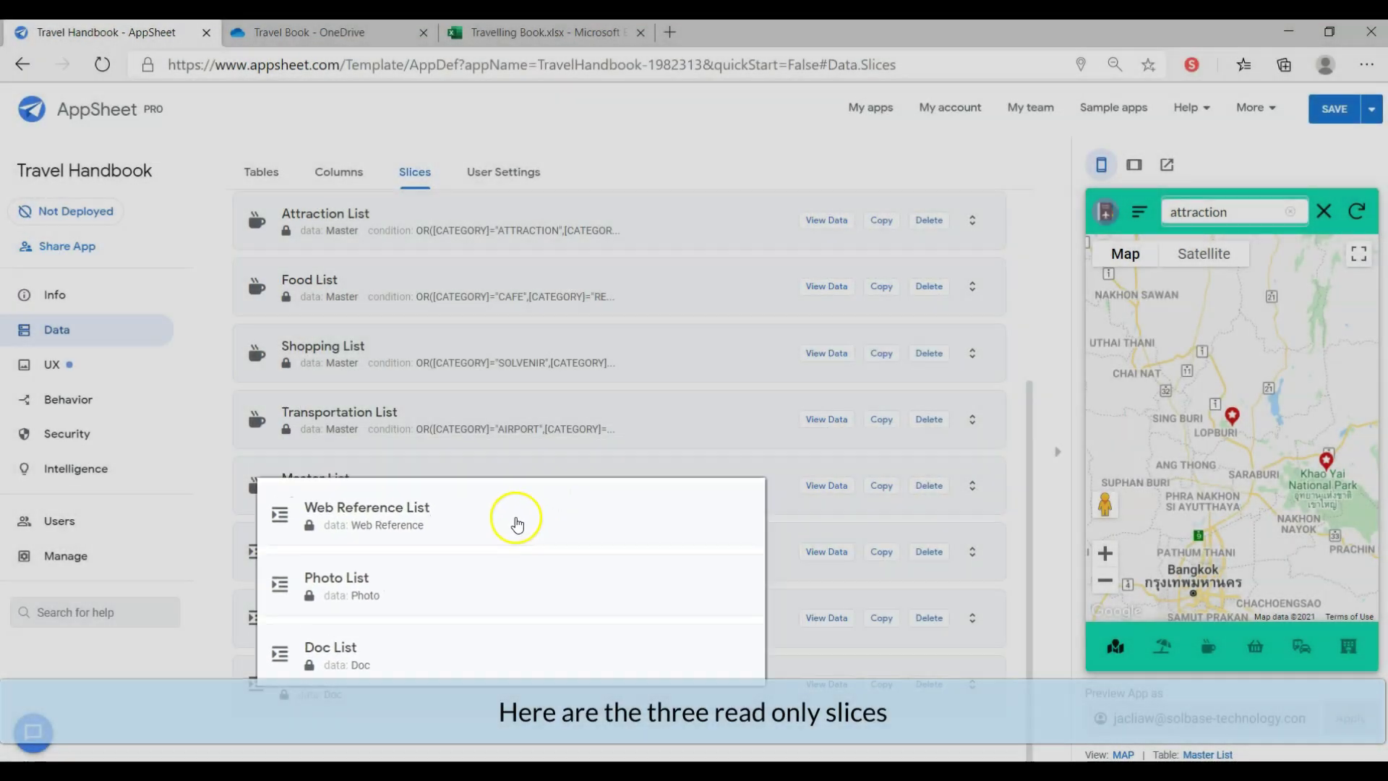
{"action": "left_click", "coordinate": [506, 550]}
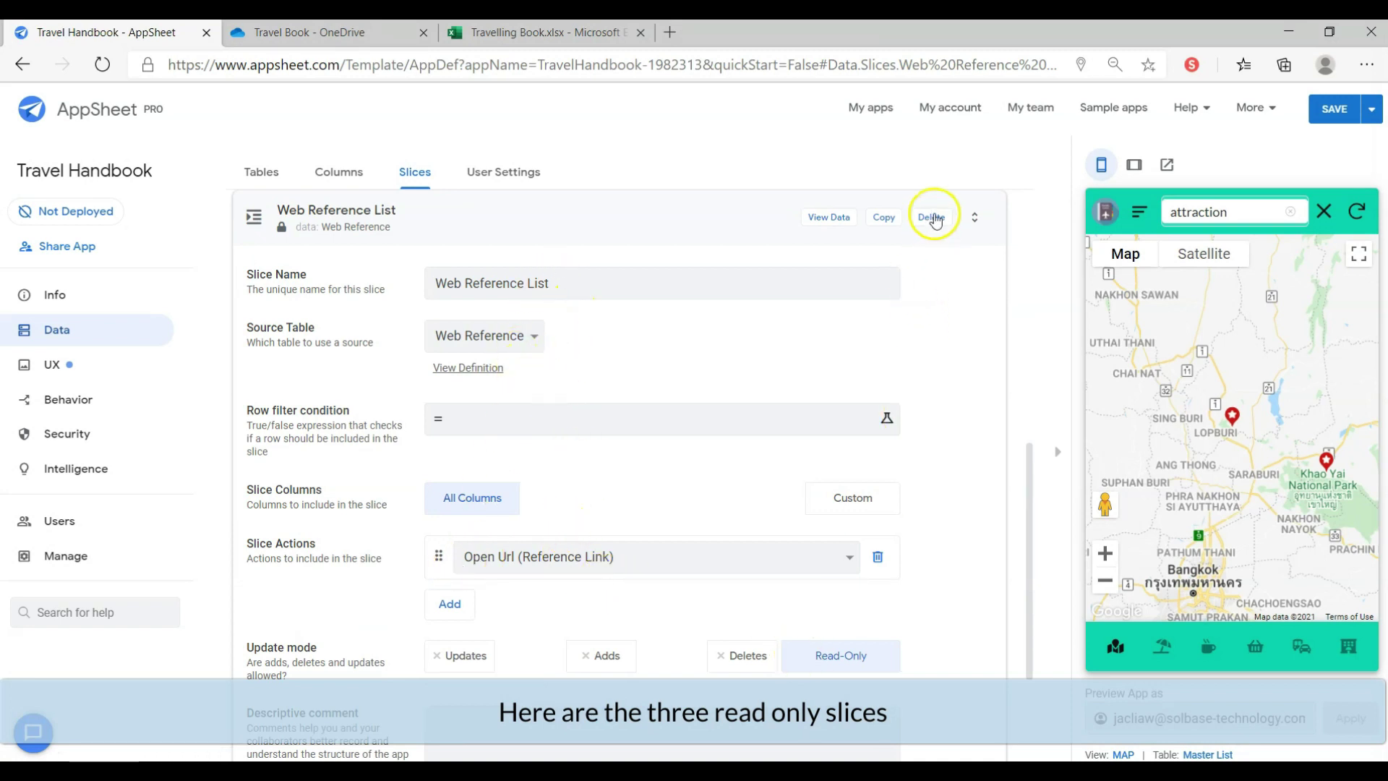
{"action": "scroll", "coordinate": [923, 403], "scroll_direction": "down", "scroll_amount": 3}
{"action": "left_click", "coordinate": [620, 627]}
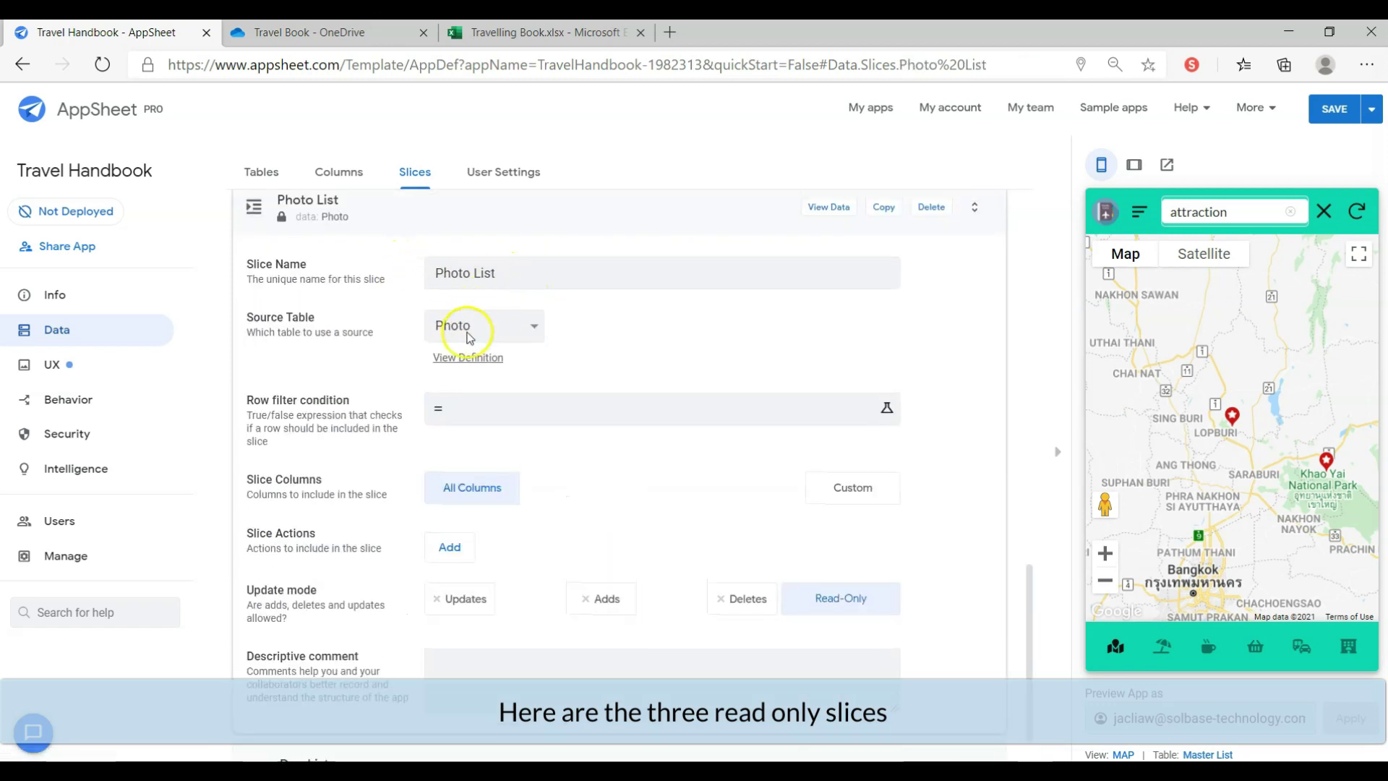
{"action": "scroll", "coordinate": [871, 579], "scroll_direction": "down", "scroll_amount": 1}
{"action": "left_click", "coordinate": [589, 669]}
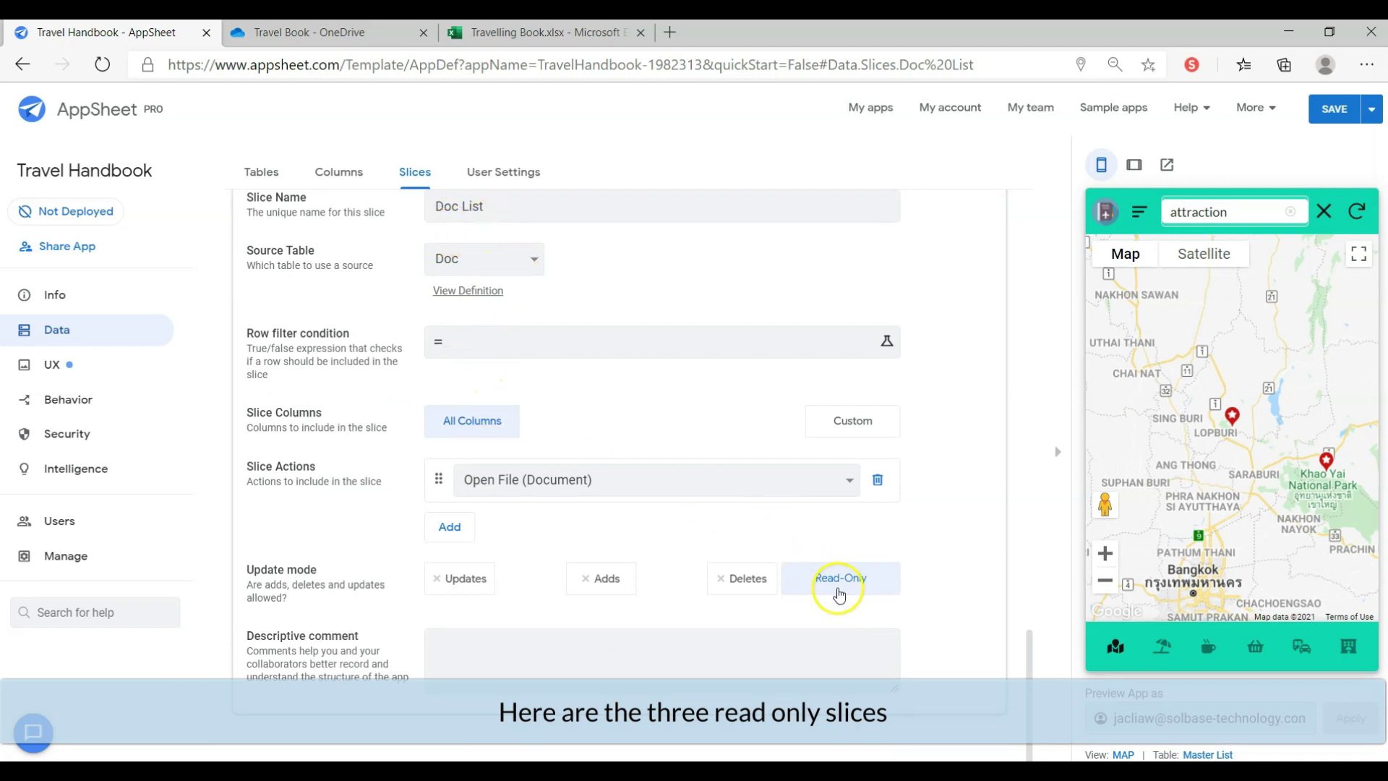
{"action": "scroll", "coordinate": [396, 360], "scroll_direction": "up", "scroll_amount": 20}
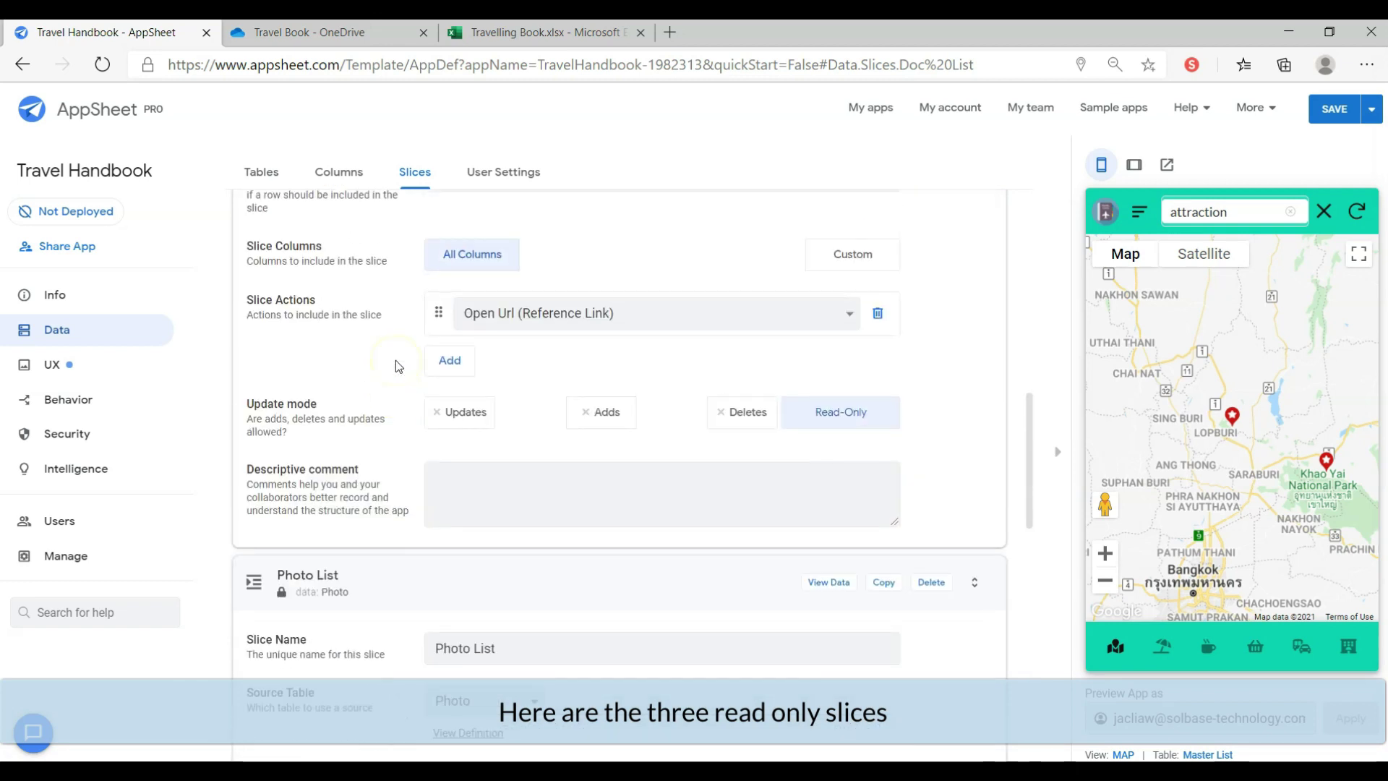
{"action": "left_click", "coordinate": [408, 534]}
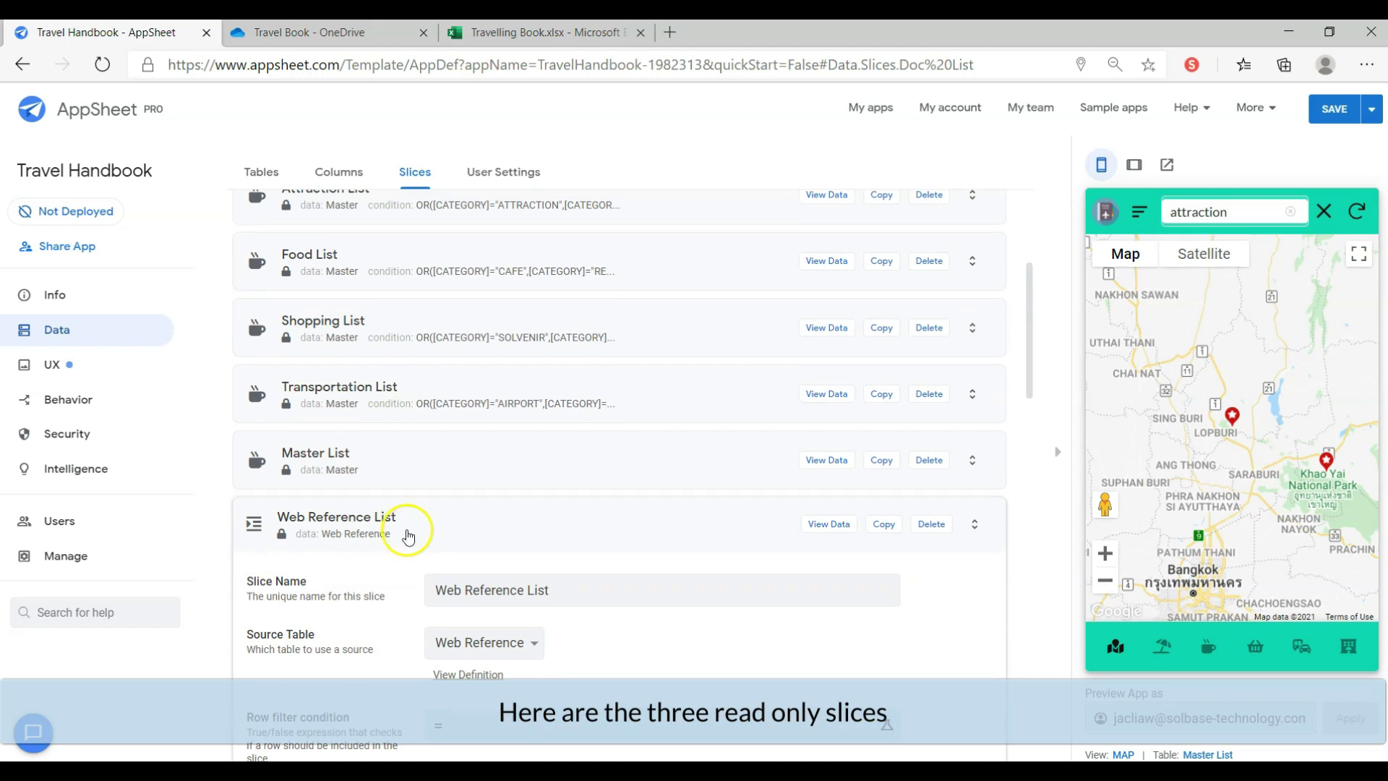
Review the Master ID, Desc and Reference Link column settings in the Web Reference table
{"action": "left_click", "coordinate": [337, 173]}
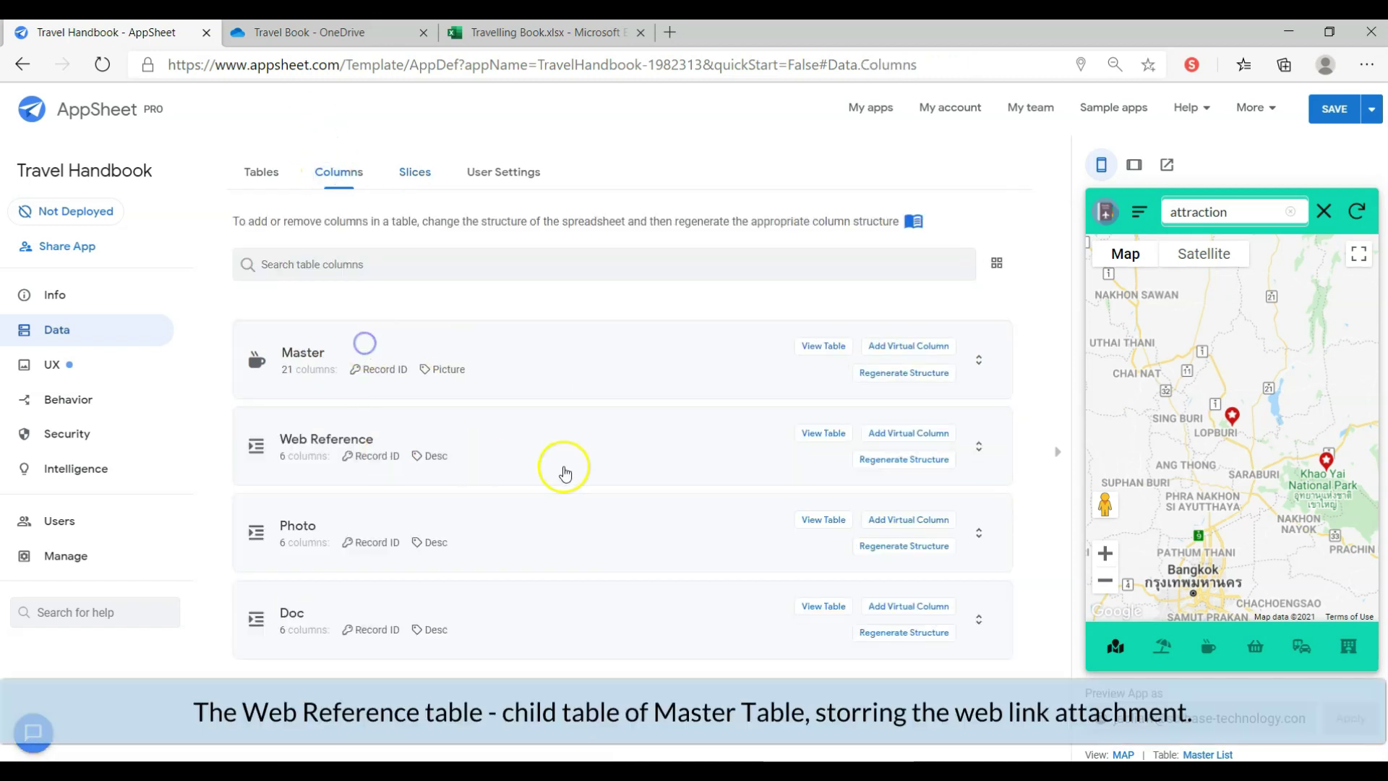
{"action": "left_click", "coordinate": [695, 461]}
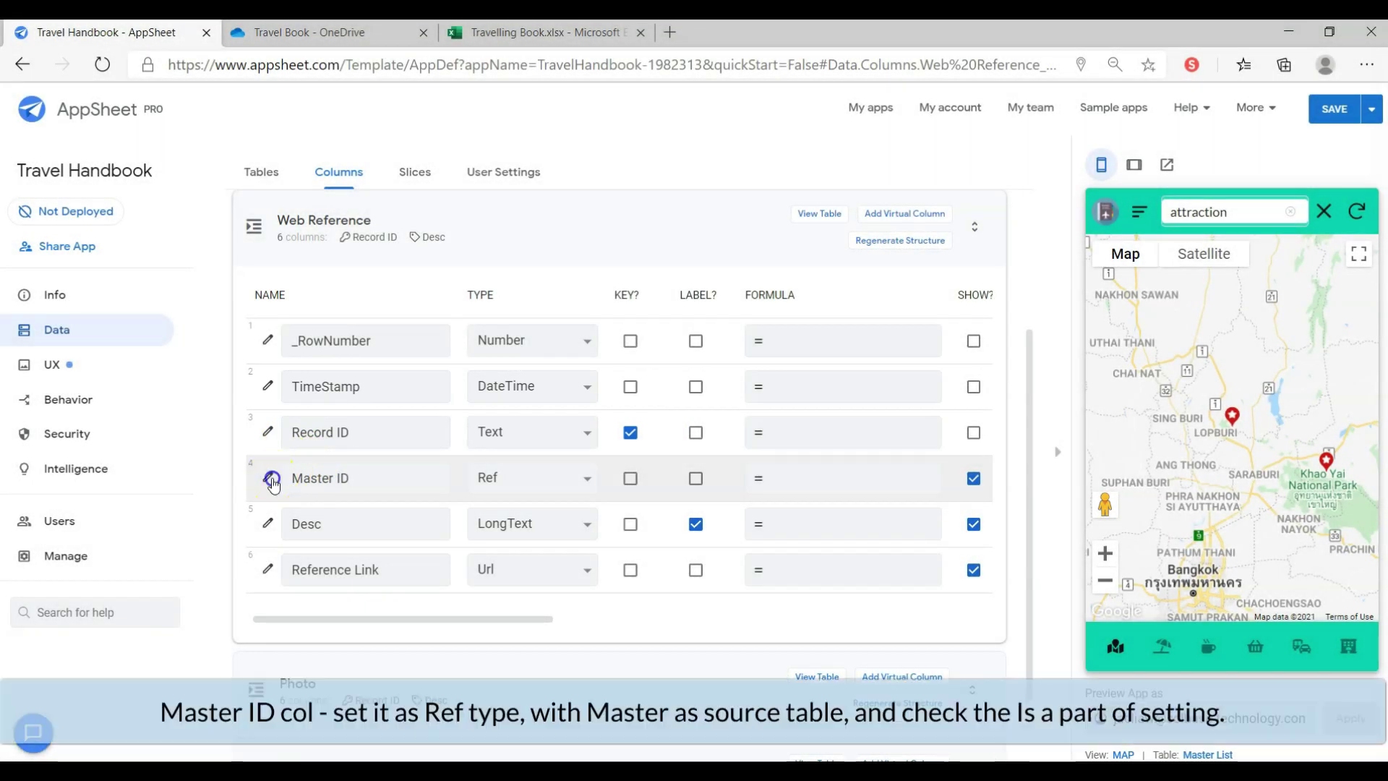
{"action": "left_click", "coordinate": [268, 479]}
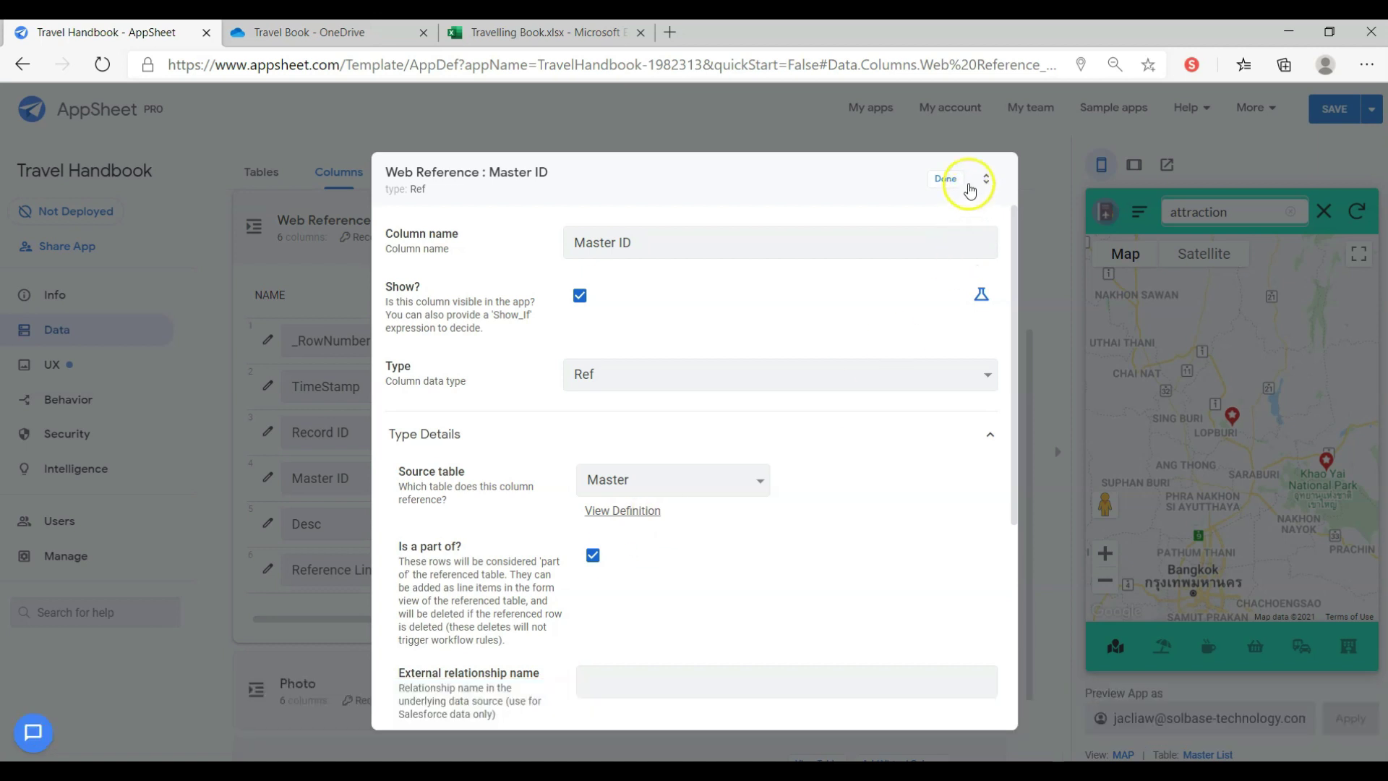
{"action": "left_click", "coordinate": [947, 178]}
{"action": "left_click", "coordinate": [267, 524]}
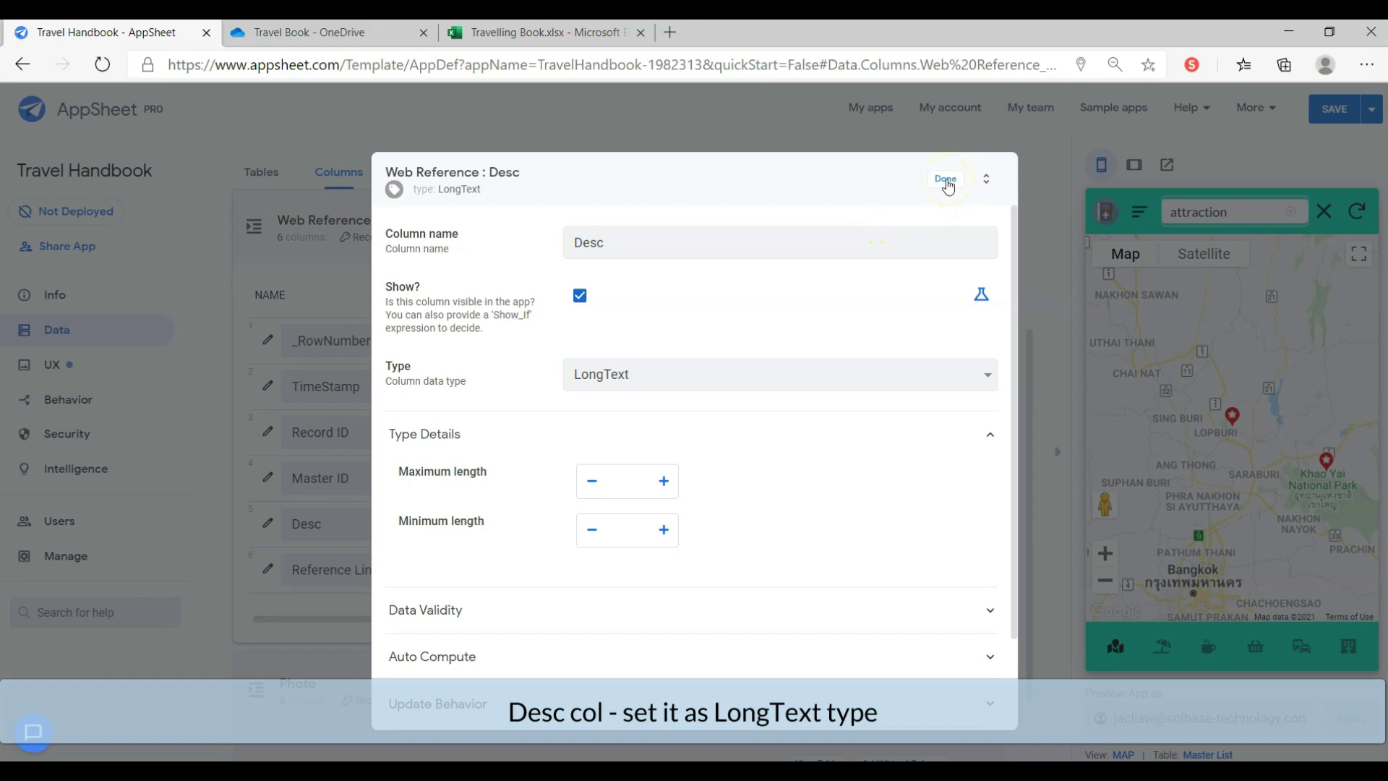
{"action": "left_click", "coordinate": [947, 182]}
{"action": "left_click", "coordinate": [266, 570]}
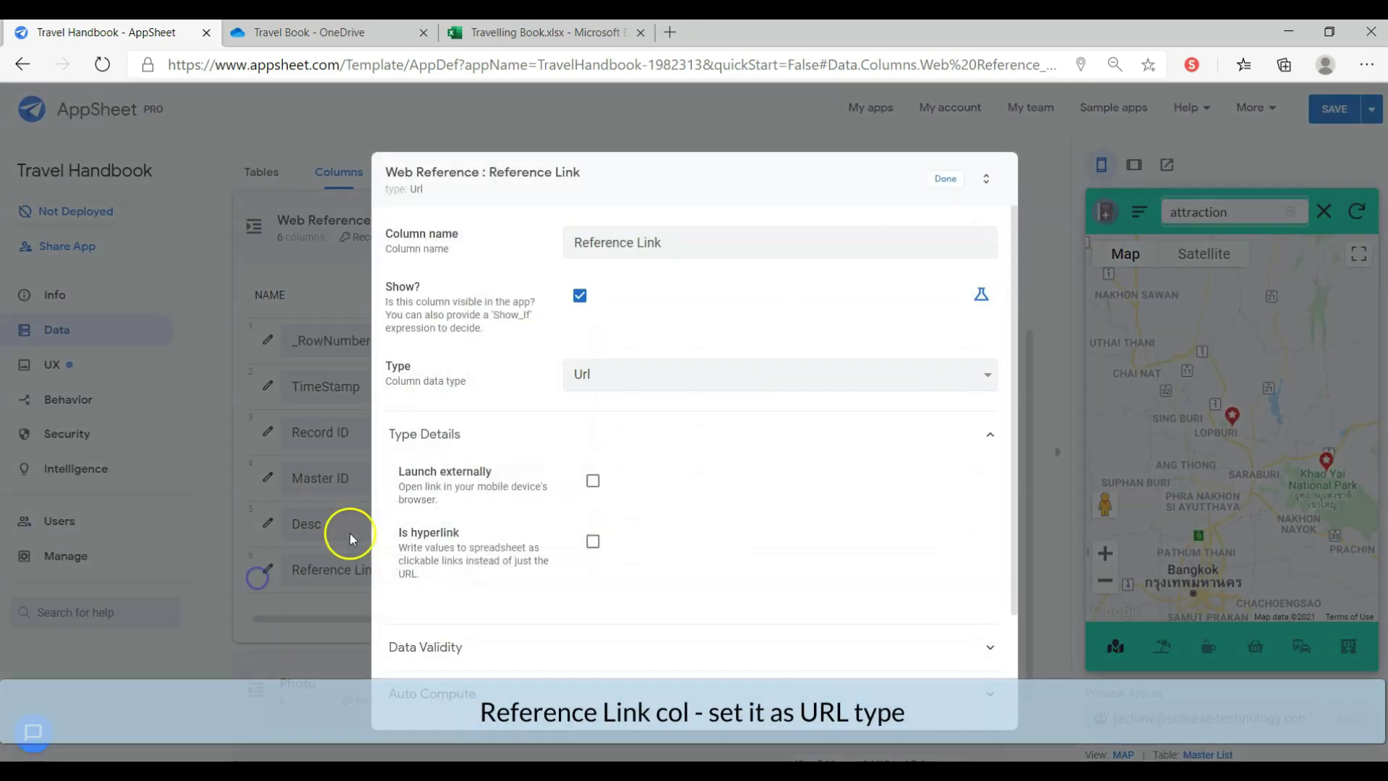
{"action": "left_click", "coordinate": [944, 182]}
Review the type settings of the Photo table's Master ID, Desc and Photo columns
{"action": "left_click", "coordinate": [505, 530]}
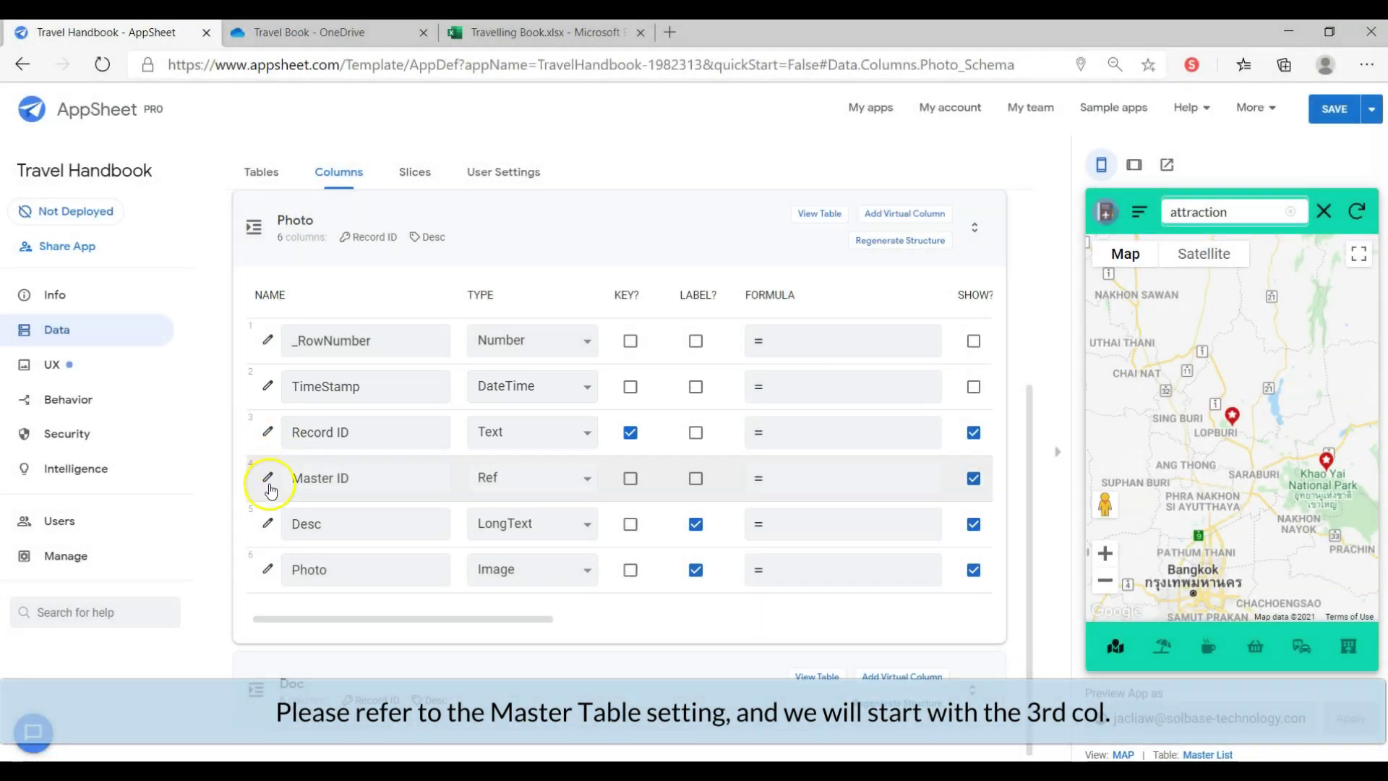
{"action": "left_click", "coordinate": [269, 486]}
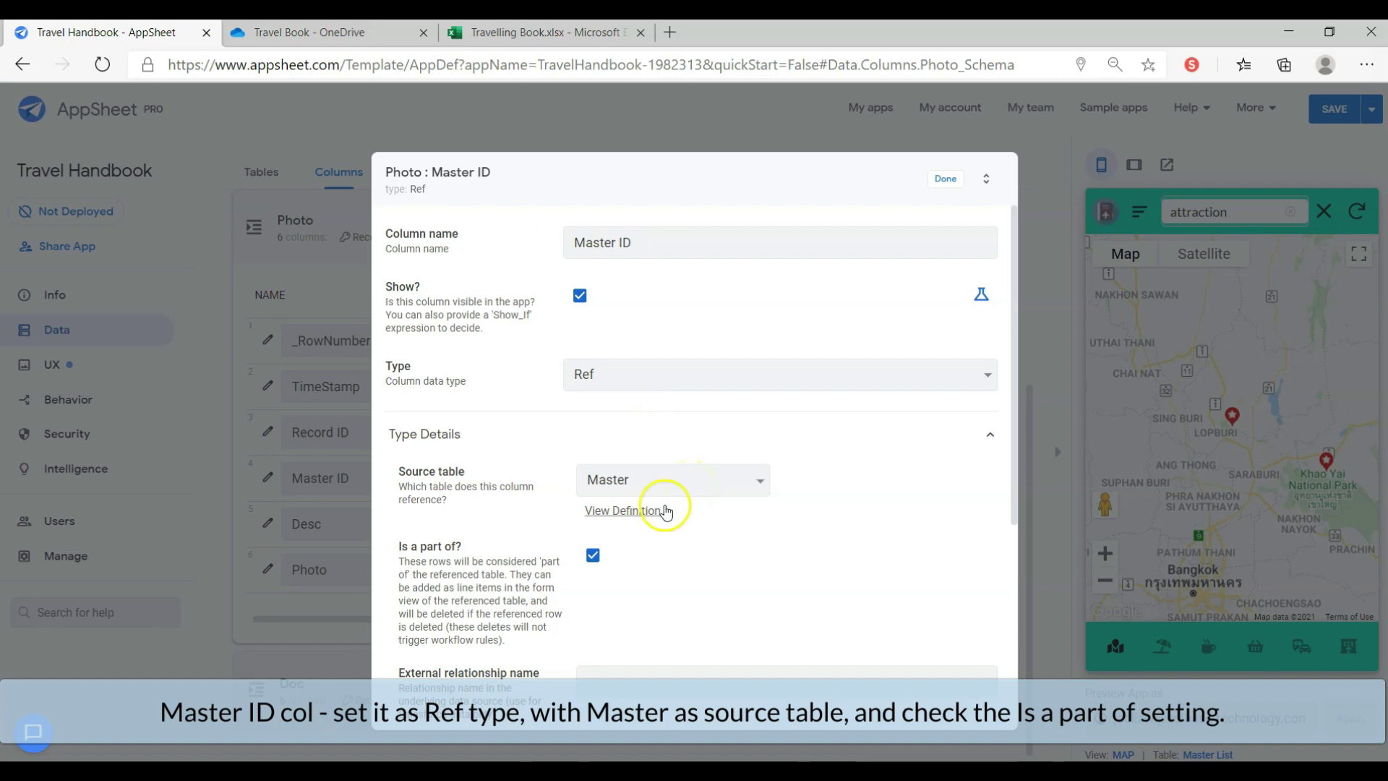
{"action": "left_click", "coordinate": [930, 185]}
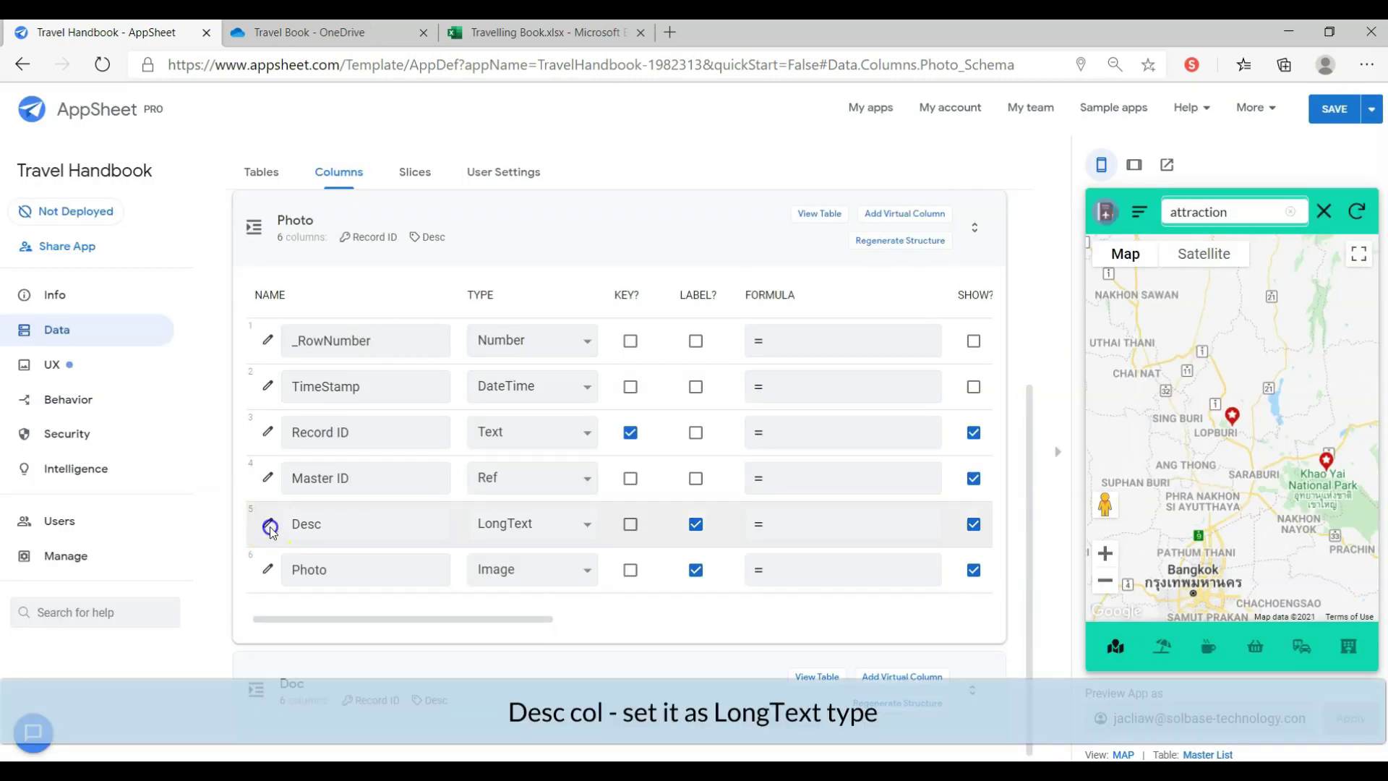
{"action": "left_click", "coordinate": [267, 524]}
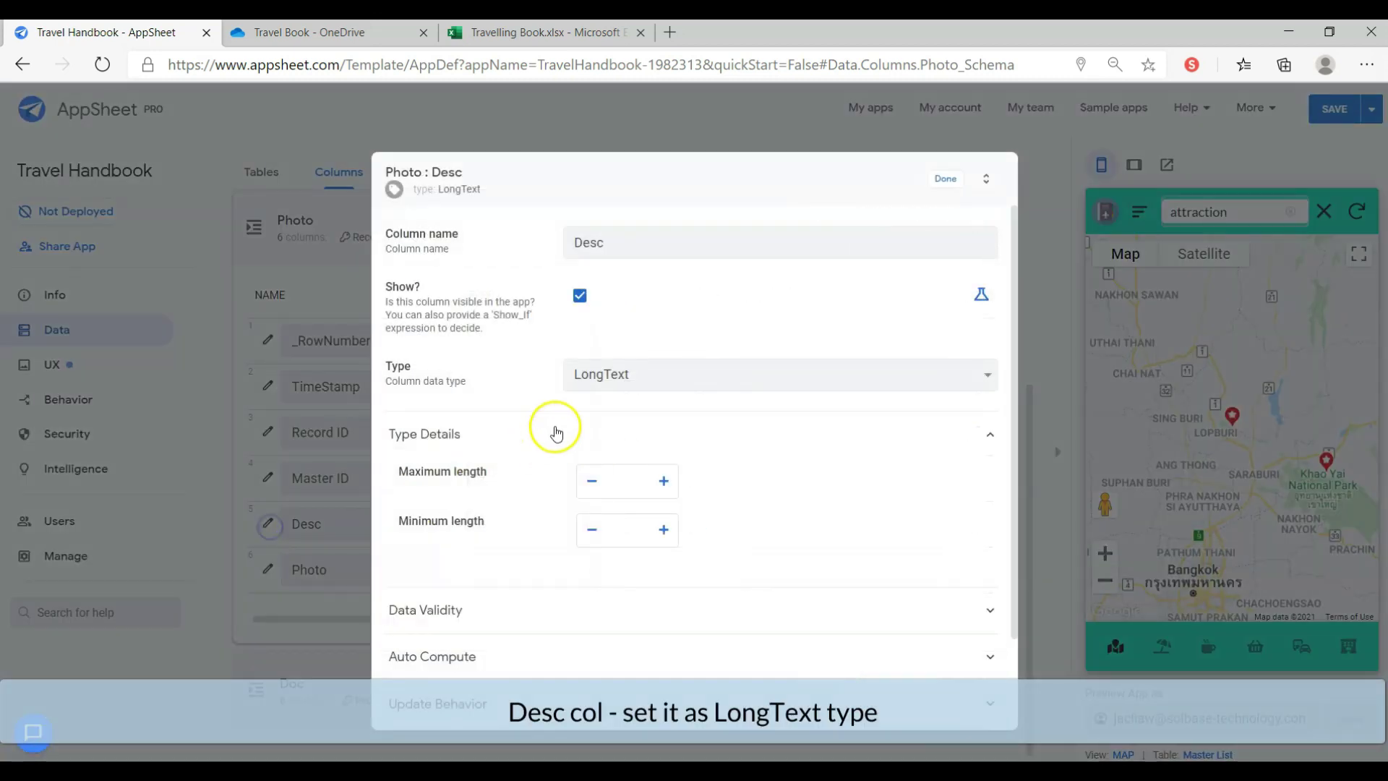
{"action": "left_click", "coordinate": [945, 184]}
{"action": "left_click", "coordinate": [268, 569]}
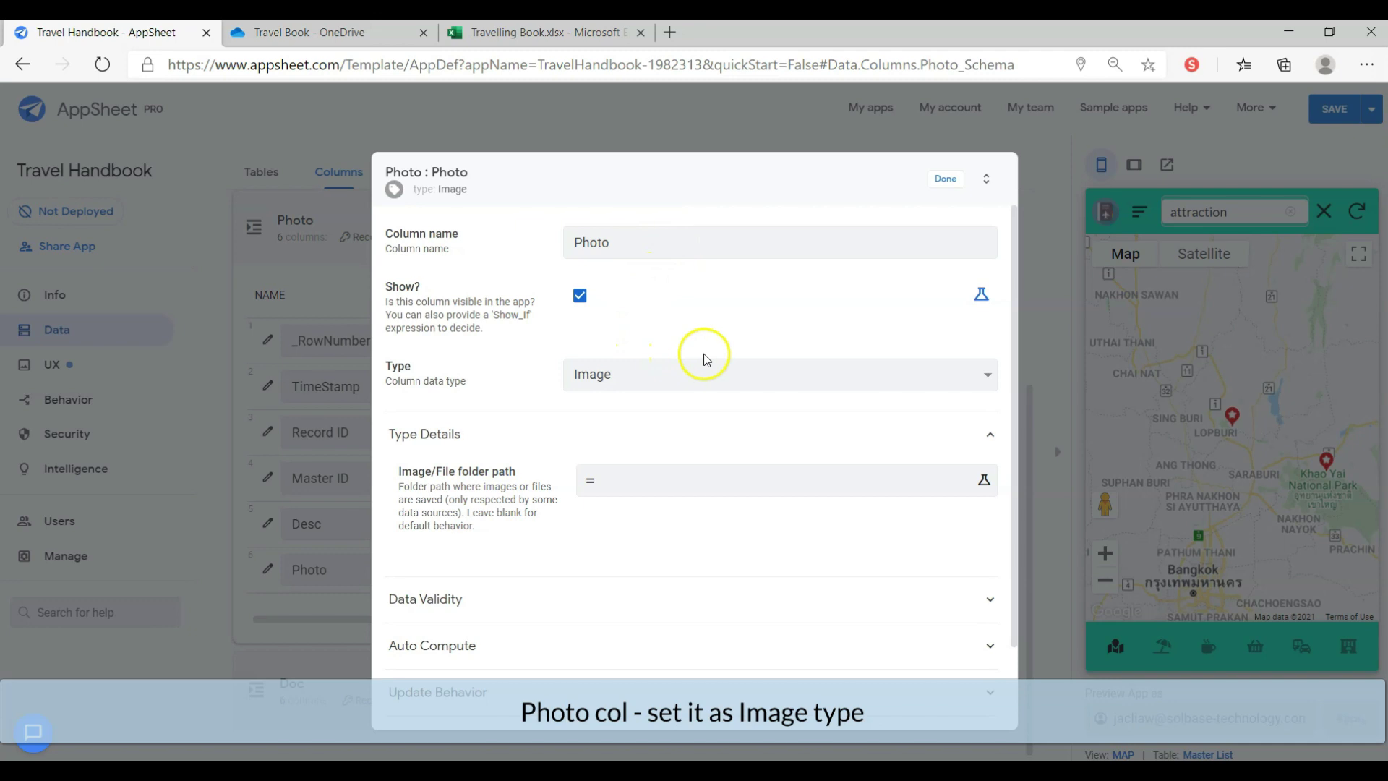
{"action": "left_click", "coordinate": [947, 181]}
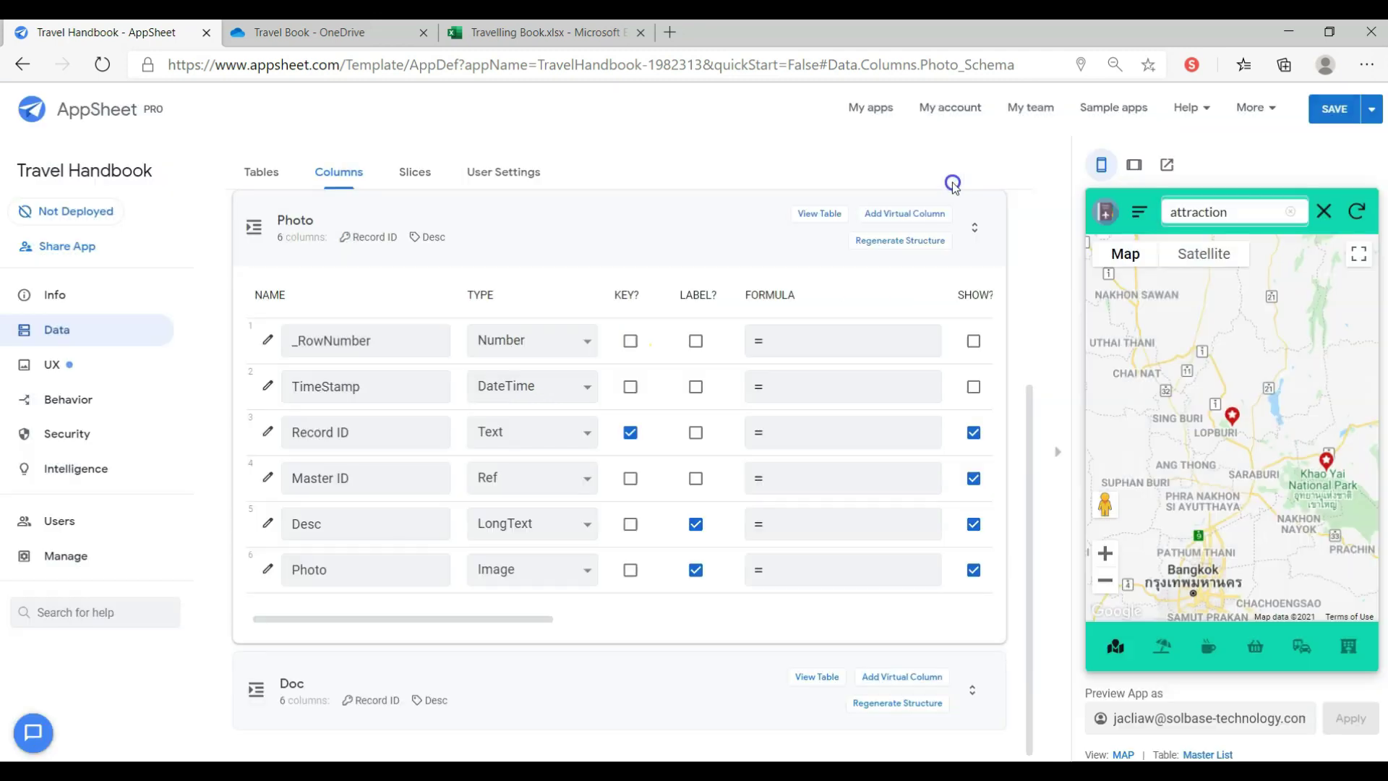
Check how the Master ID, Desc and Document columns are configured in the Doc table
{"action": "left_click", "coordinate": [417, 604]}
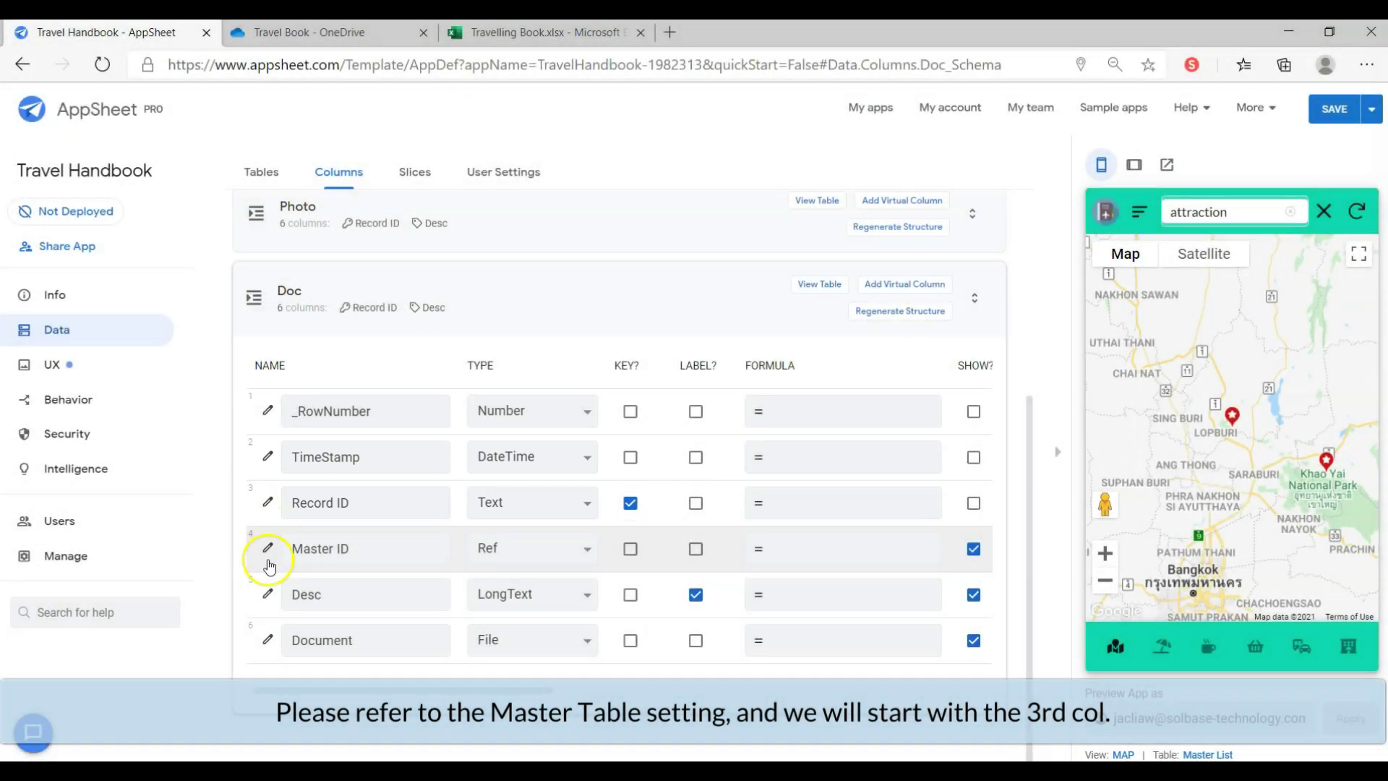
{"action": "left_click", "coordinate": [268, 556]}
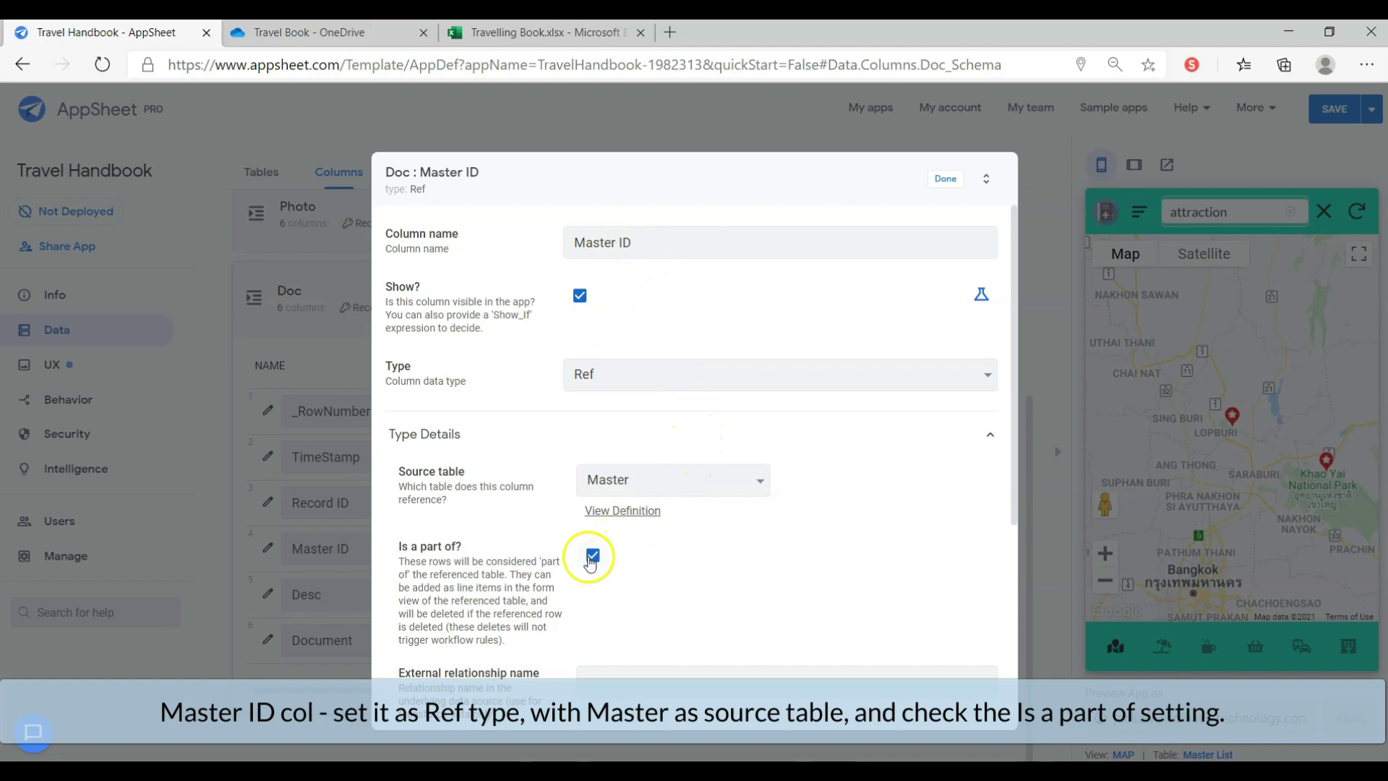
{"action": "left_click", "coordinate": [954, 184]}
{"action": "left_click", "coordinate": [268, 594]}
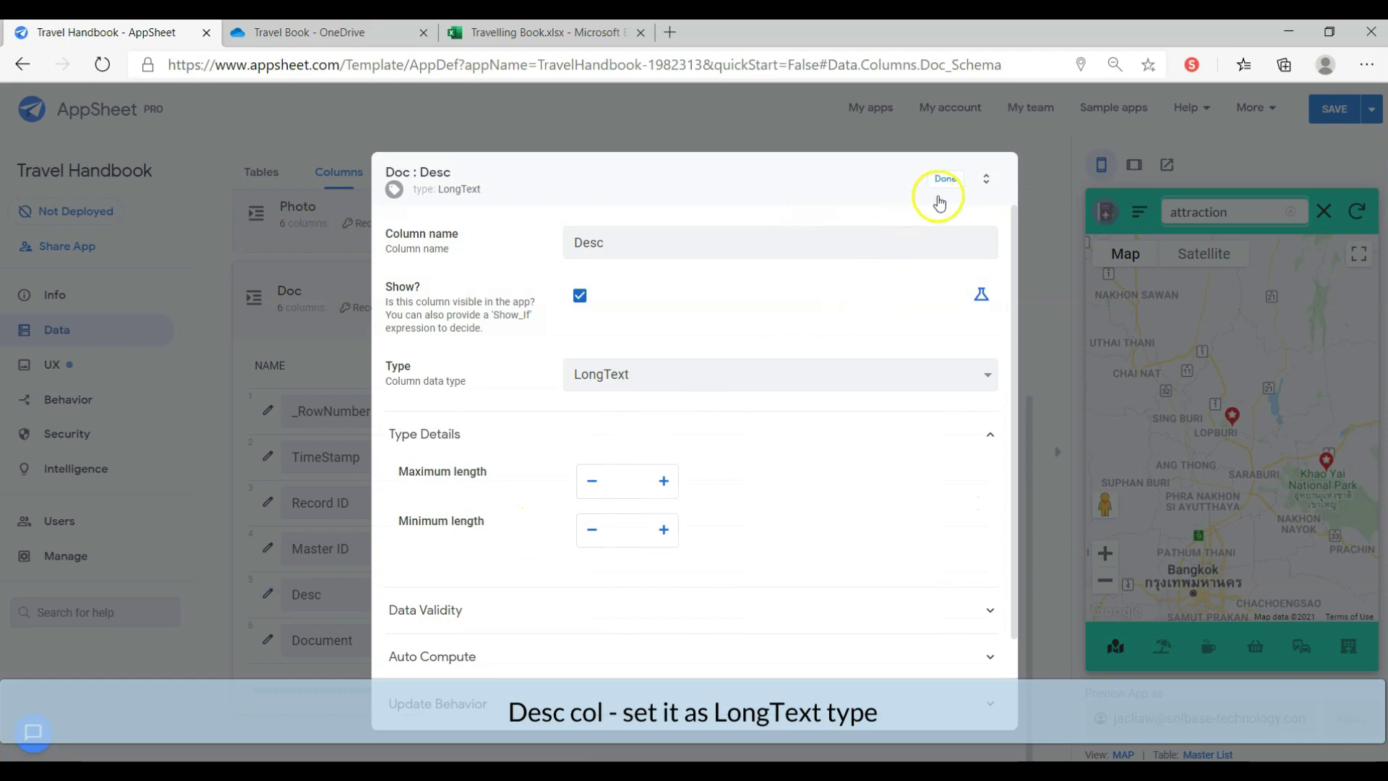
{"action": "left_click", "coordinate": [949, 189]}
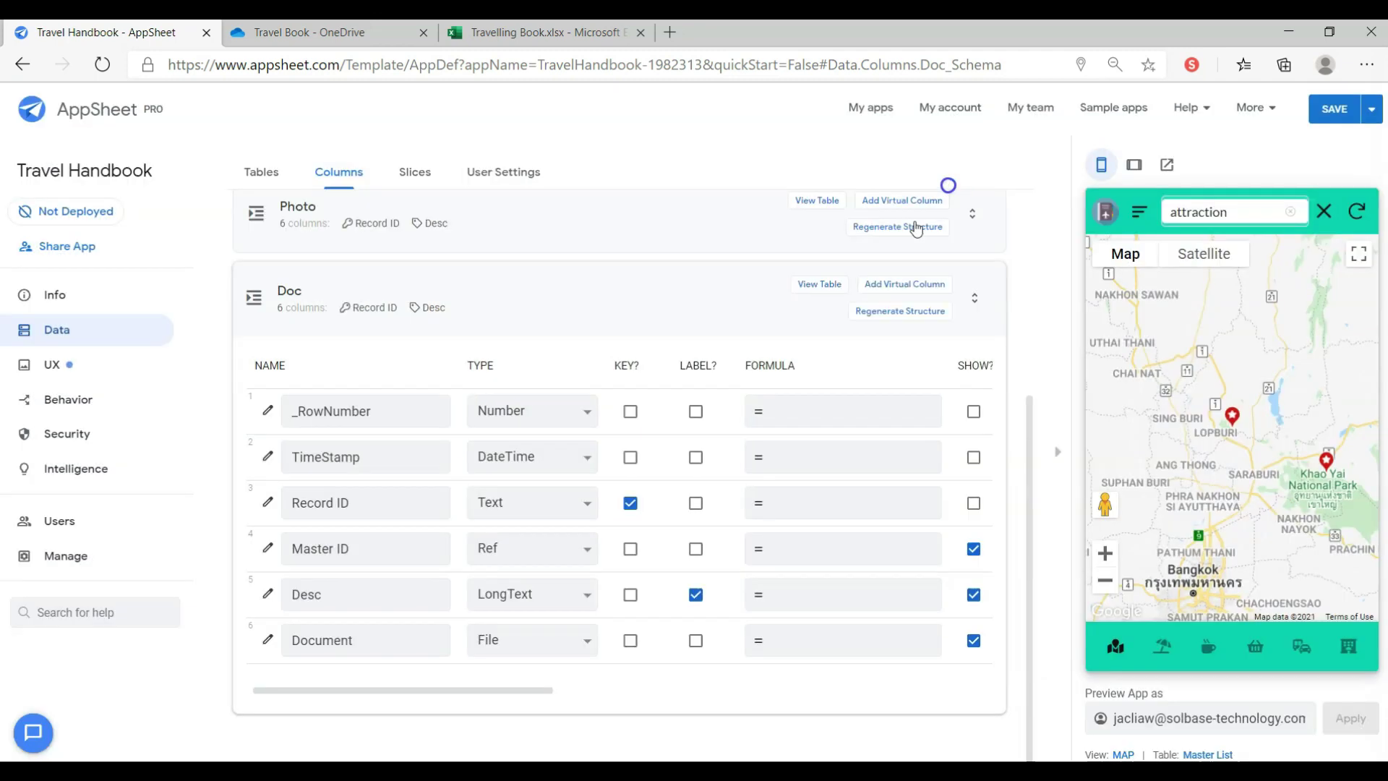
{"action": "left_click", "coordinate": [269, 642]}
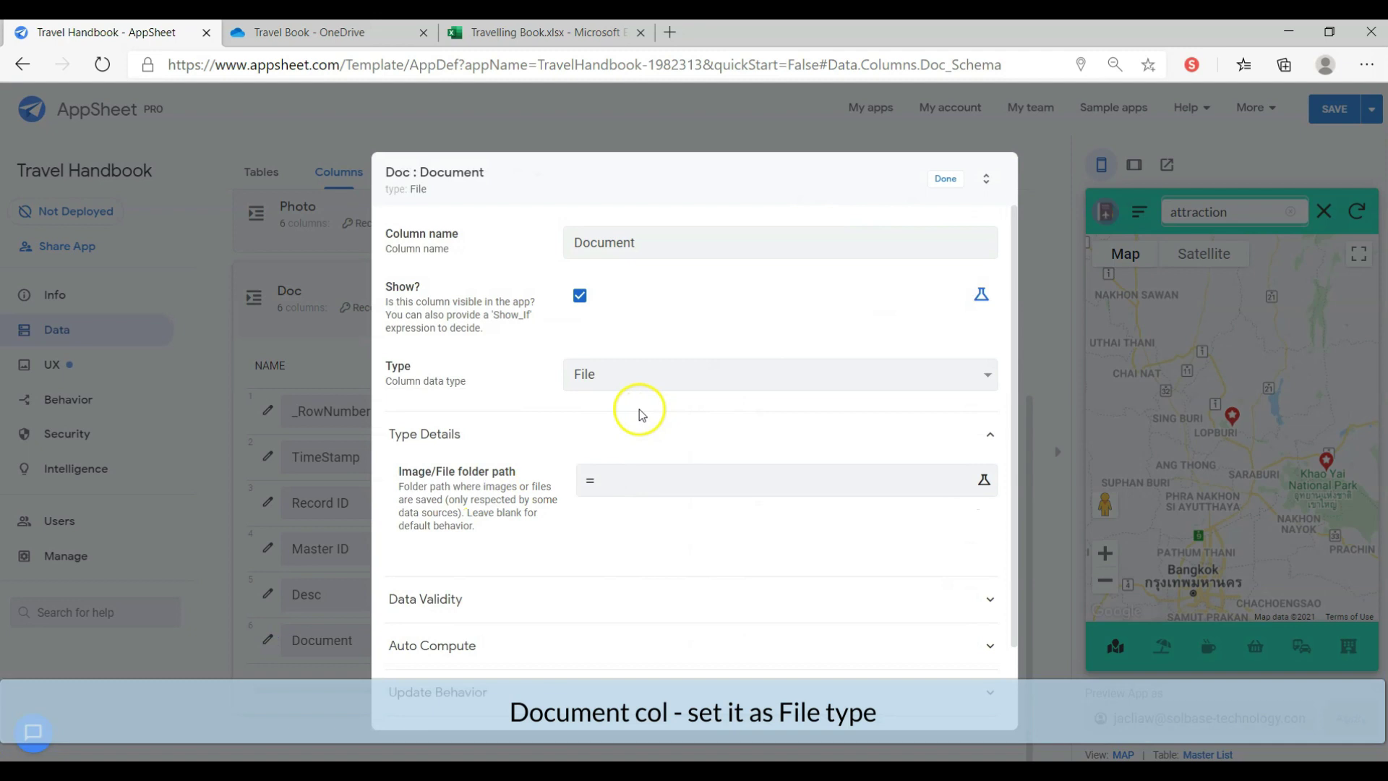
{"action": "left_click", "coordinate": [929, 181]}
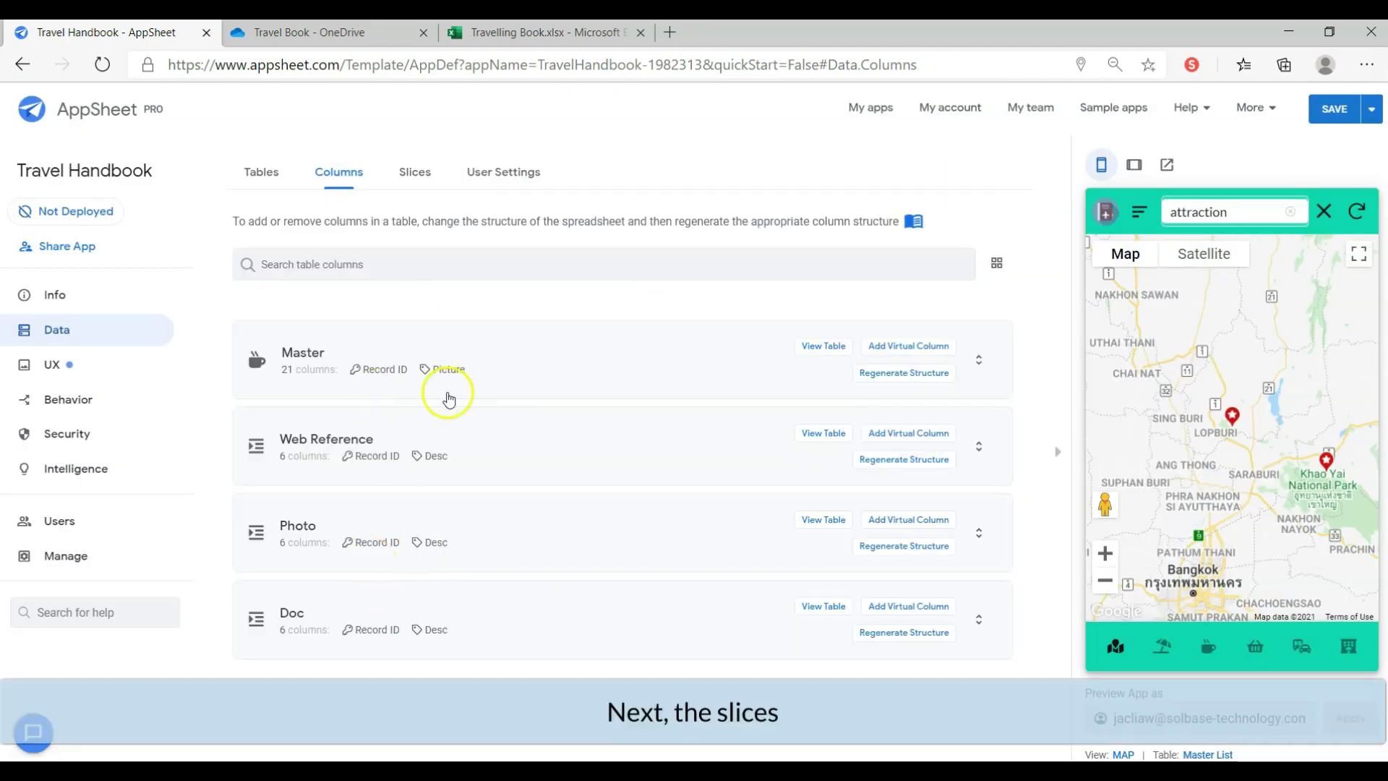
Look over the slices built on the Master table and compare their row filter conditions
{"action": "left_click", "coordinate": [415, 172]}
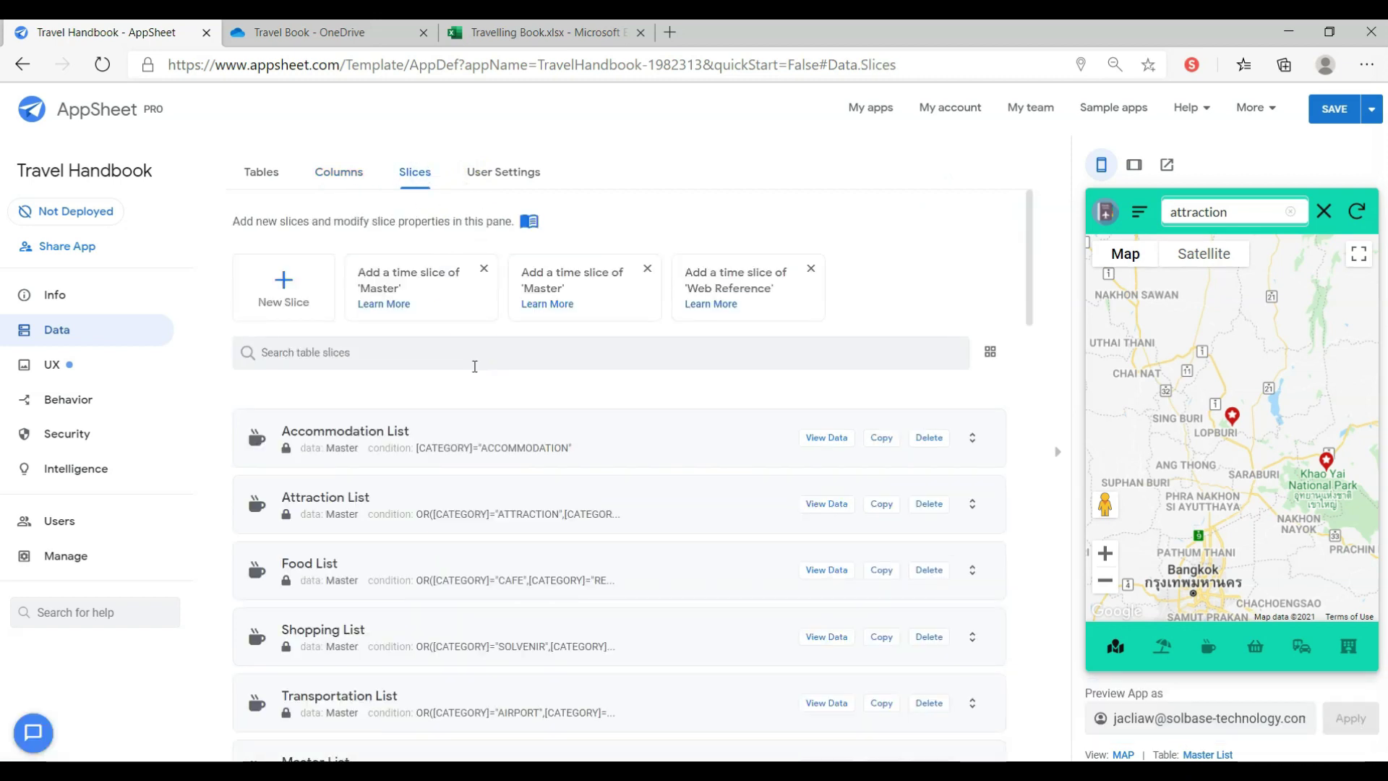
{"action": "scroll", "coordinate": [576, 467], "scroll_direction": "down", "scroll_amount": 3}
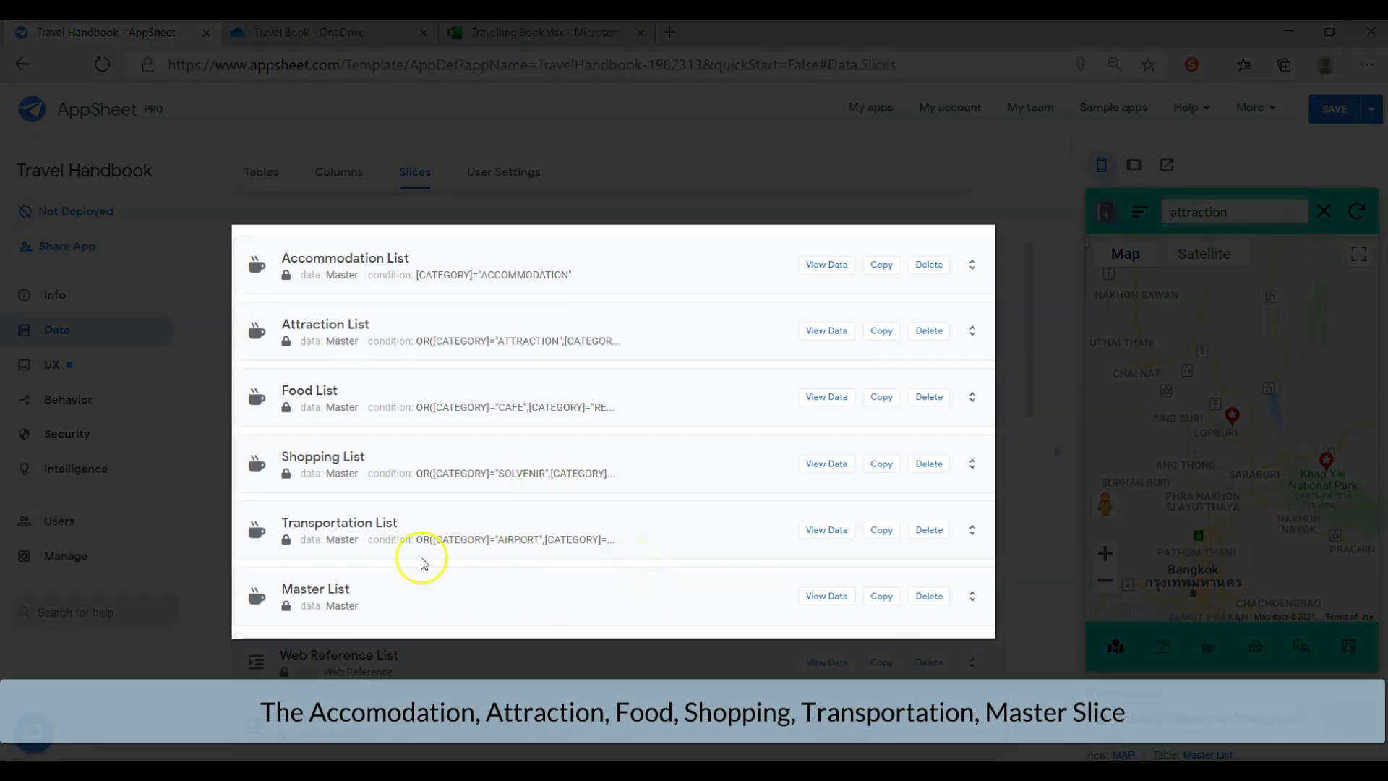
{"action": "scroll", "coordinate": [383, 561], "scroll_direction": "up", "scroll_amount": 2}
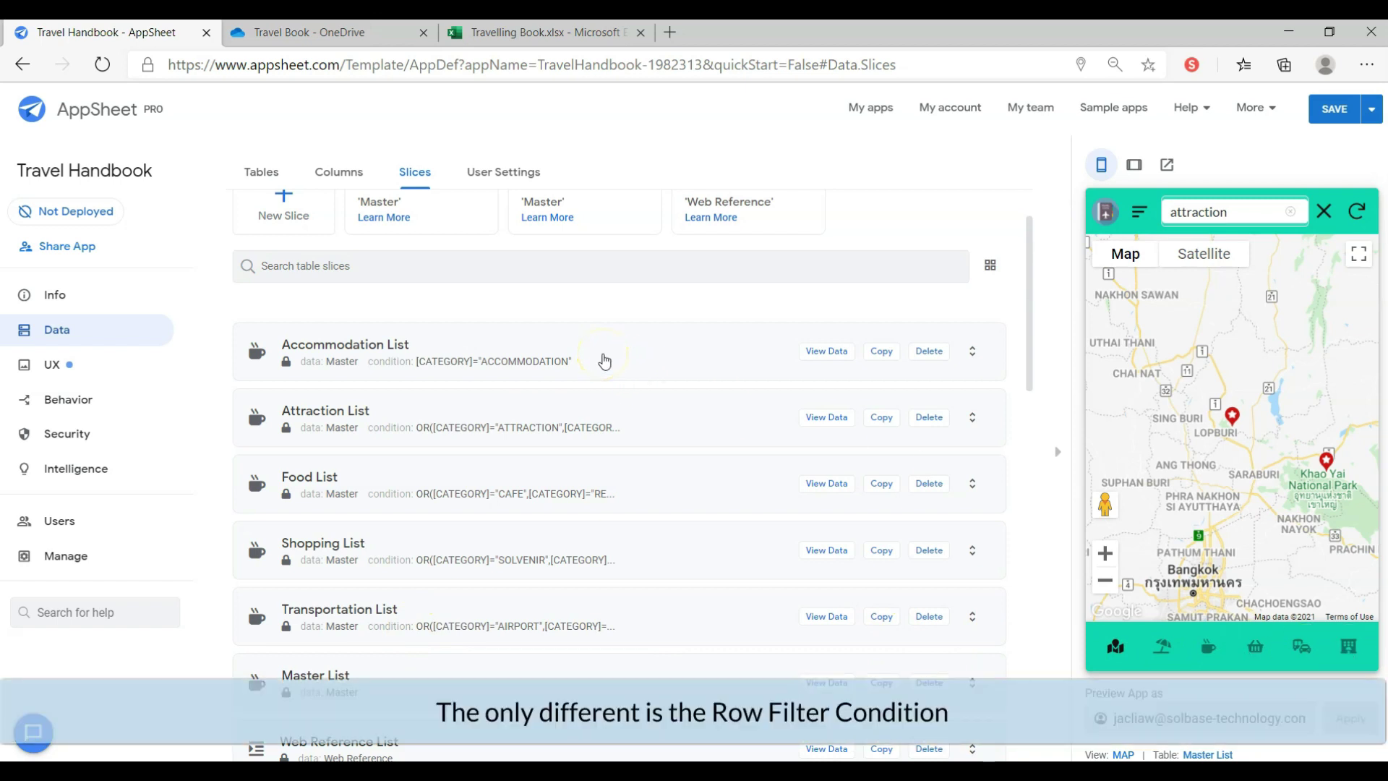
Review the Master List slice's source table, row filter condition, slice actions and update mode
{"action": "left_click", "coordinate": [490, 674]}
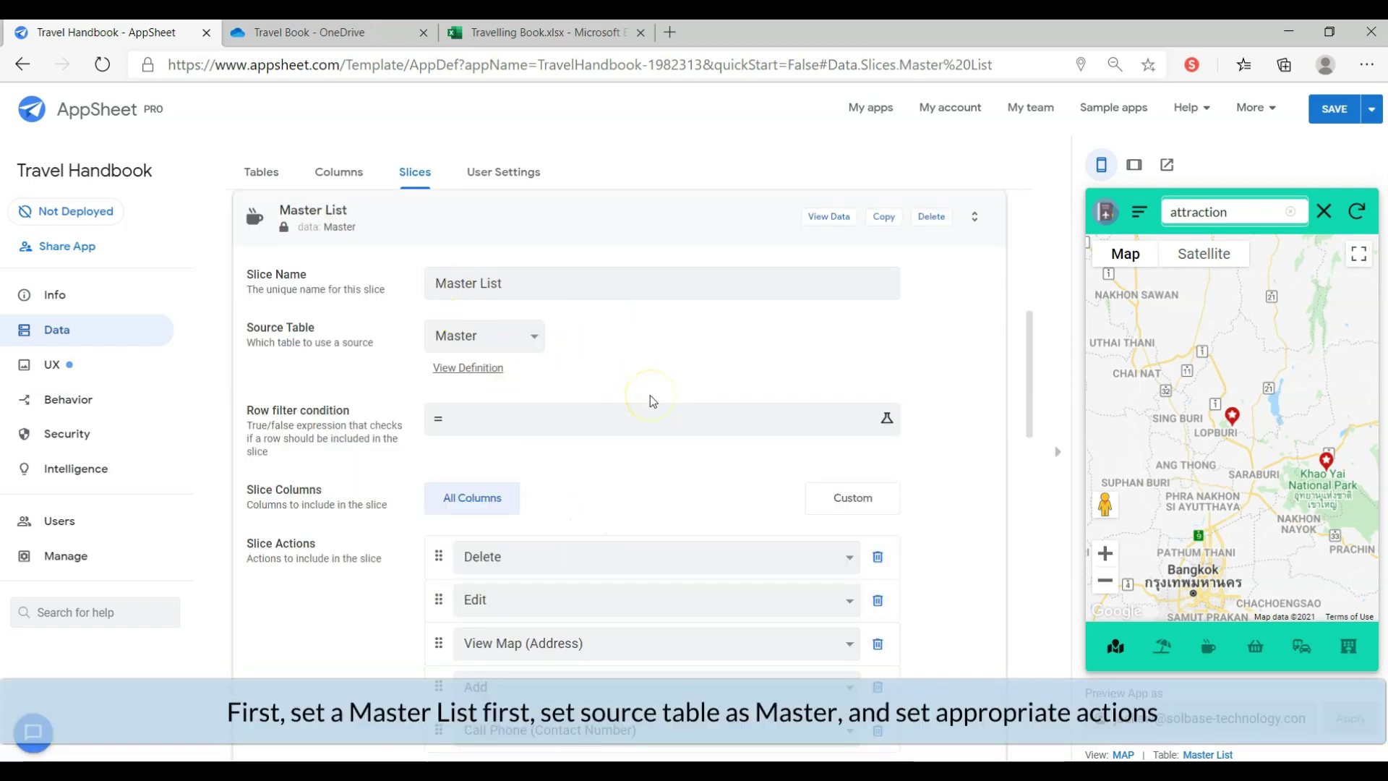
{"action": "scroll", "coordinate": [649, 395], "scroll_direction": "down", "scroll_amount": 1}
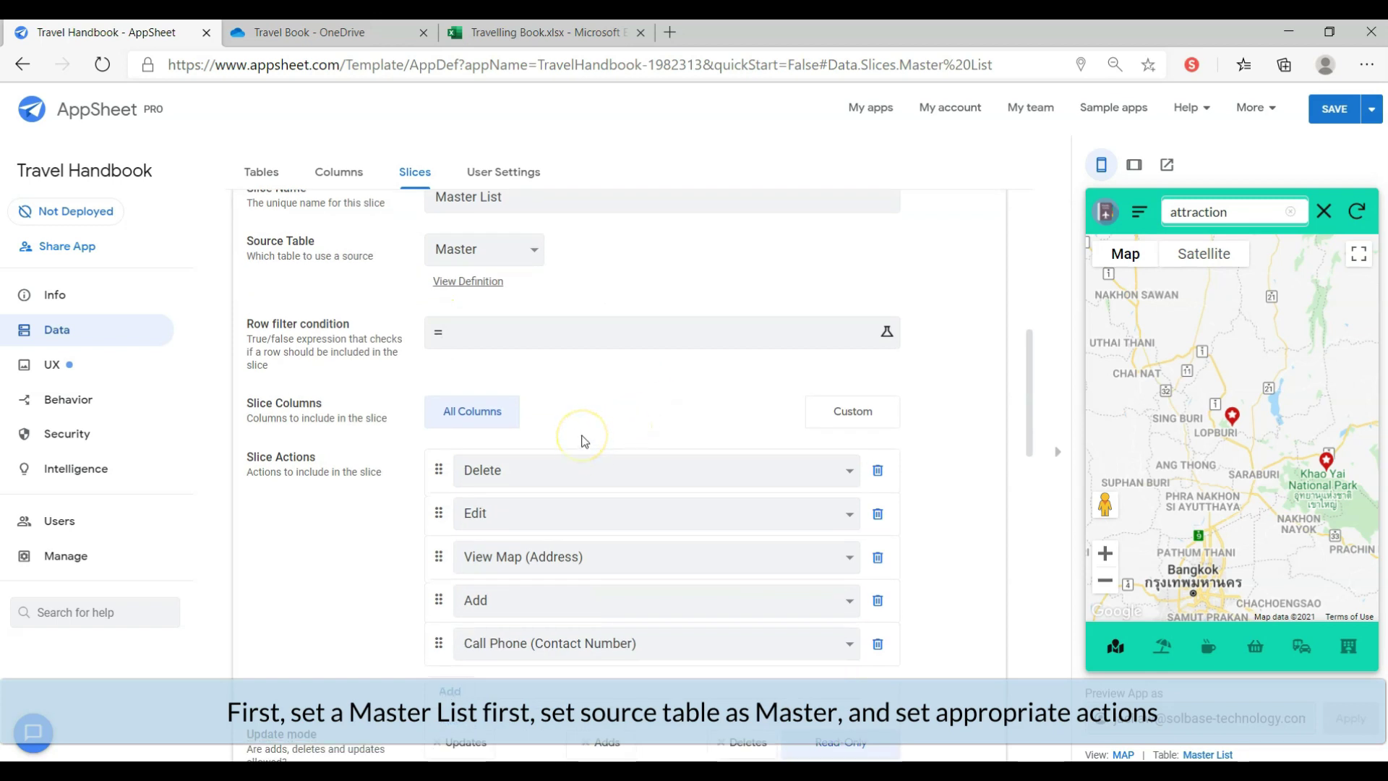
{"action": "scroll", "coordinate": [584, 441], "scroll_direction": "up", "scroll_amount": 1}
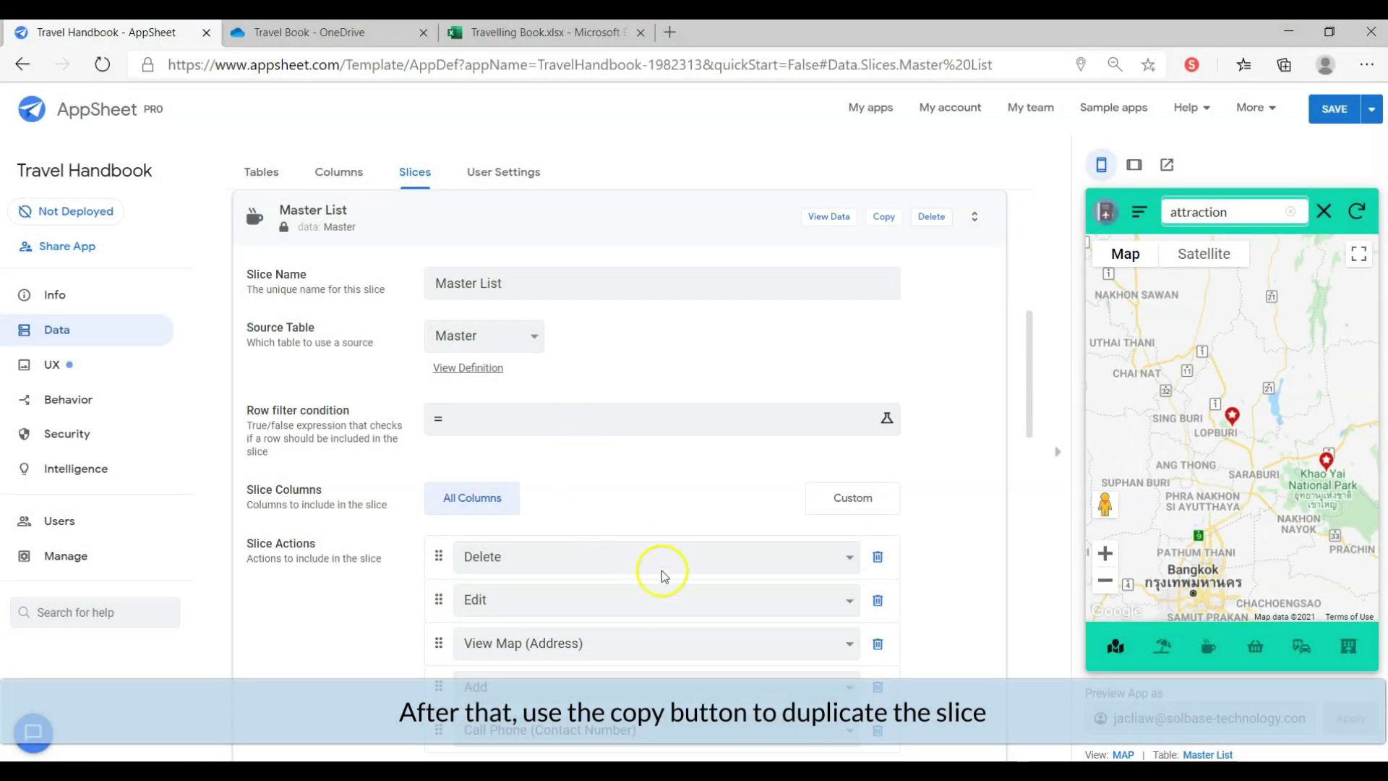
{"action": "scroll", "coordinate": [661, 570], "scroll_direction": "down", "scroll_amount": 3}
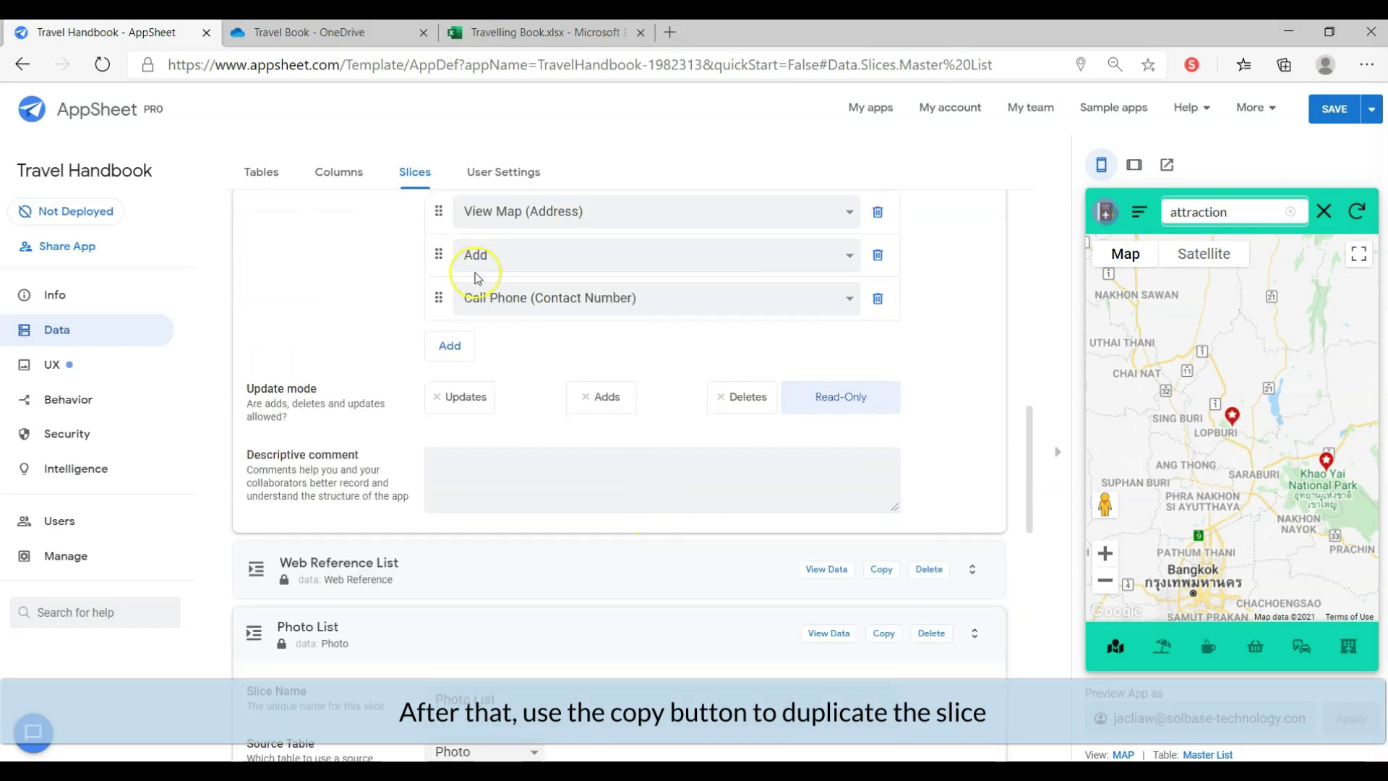
Inspect the full row filter expression of the Transportation List slice without changing it
{"action": "scroll", "coordinate": [477, 279], "scroll_direction": "up", "scroll_amount": 10}
{"action": "left_click", "coordinate": [484, 417]}
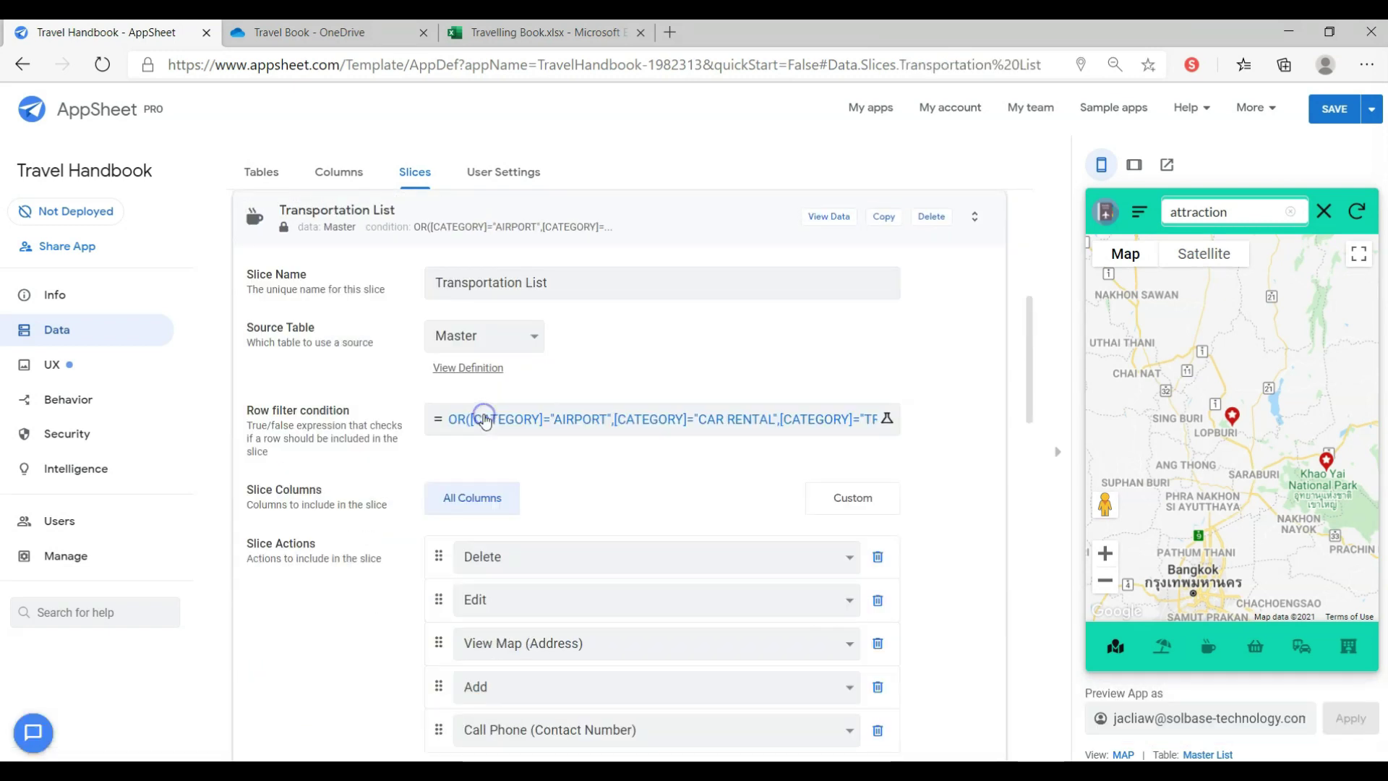
{"action": "left_click", "coordinate": [535, 421]}
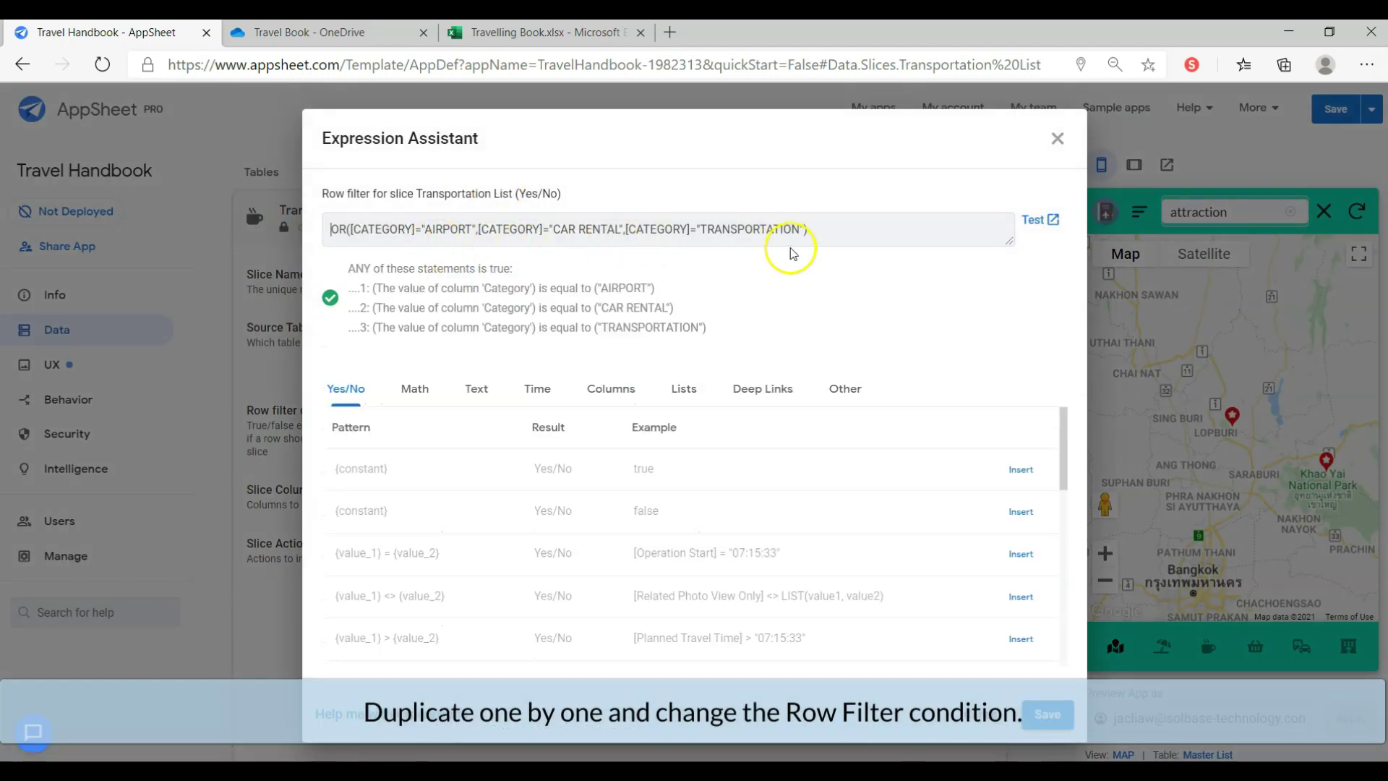
{"action": "left_click", "coordinate": [1057, 138]}
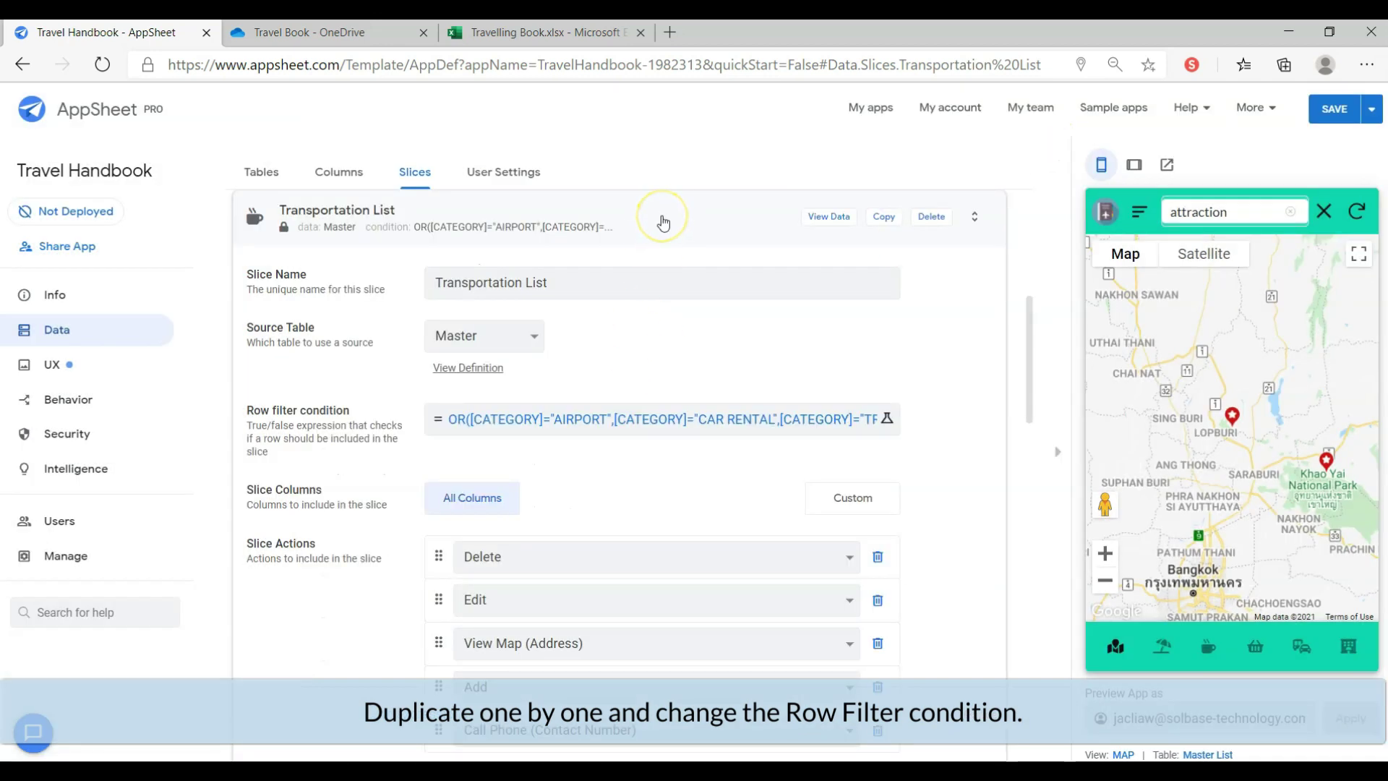
Examine which categories the Shopping List slice's row filter expression includes
{"action": "left_click", "coordinate": [663, 223]}
{"action": "scroll", "coordinate": [610, 350], "scroll_direction": "up", "scroll_amount": 3}
{"action": "left_click", "coordinate": [610, 344]}
{"action": "left_click", "coordinate": [610, 413]}
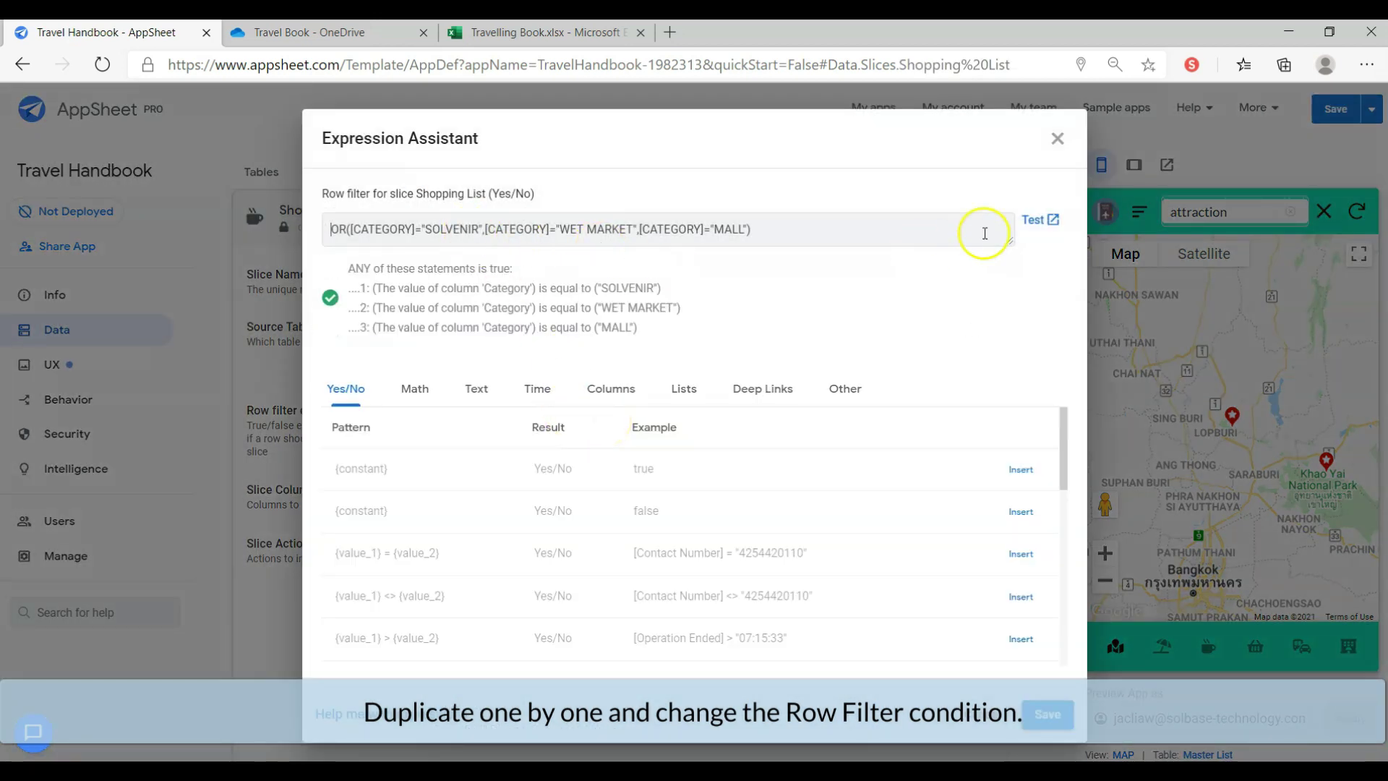
{"action": "left_click", "coordinate": [1056, 138]}
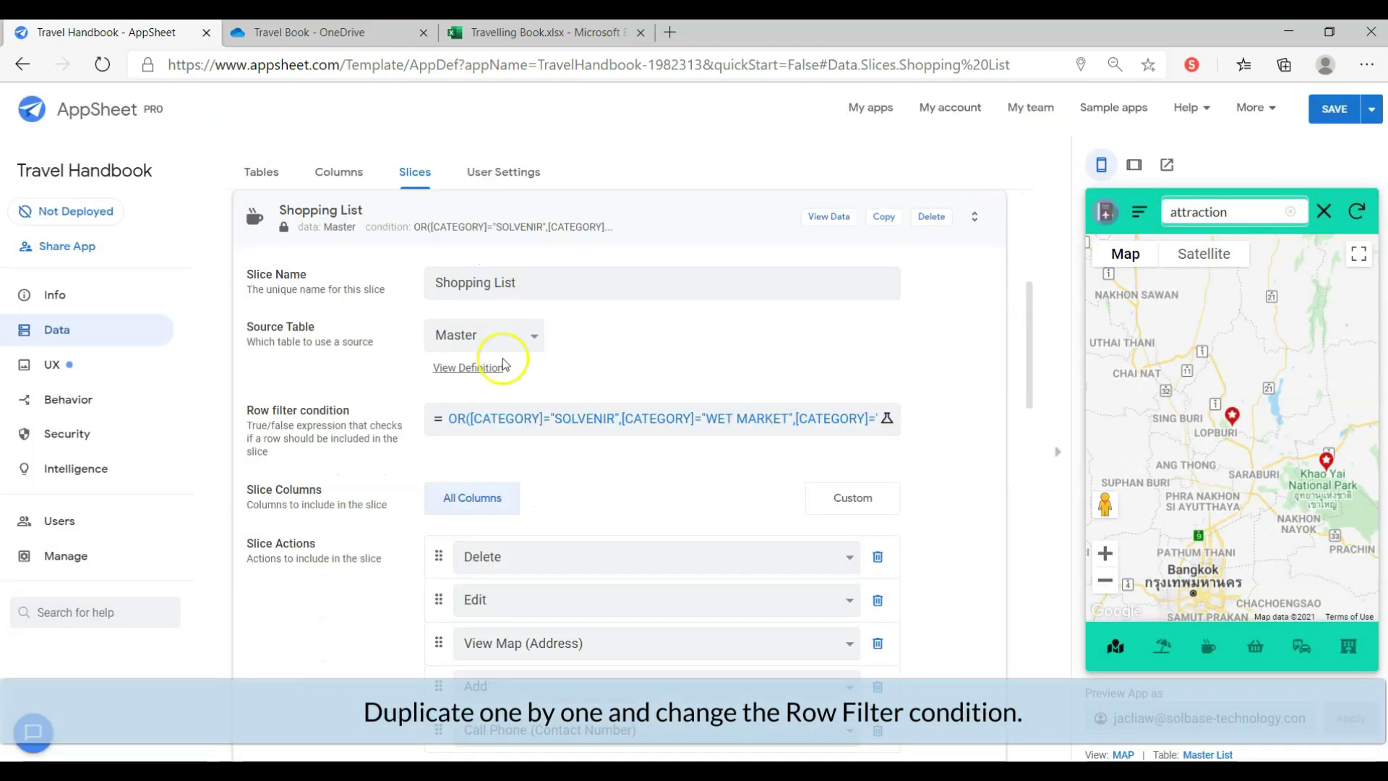
Read the Food List slice's complete row filter condition in the Expression Assistant and leave it as is
{"action": "scroll", "coordinate": [611, 390], "scroll_direction": "up", "scroll_amount": 3}
{"action": "left_click", "coordinate": [653, 326]}
{"action": "left_click", "coordinate": [778, 427]}
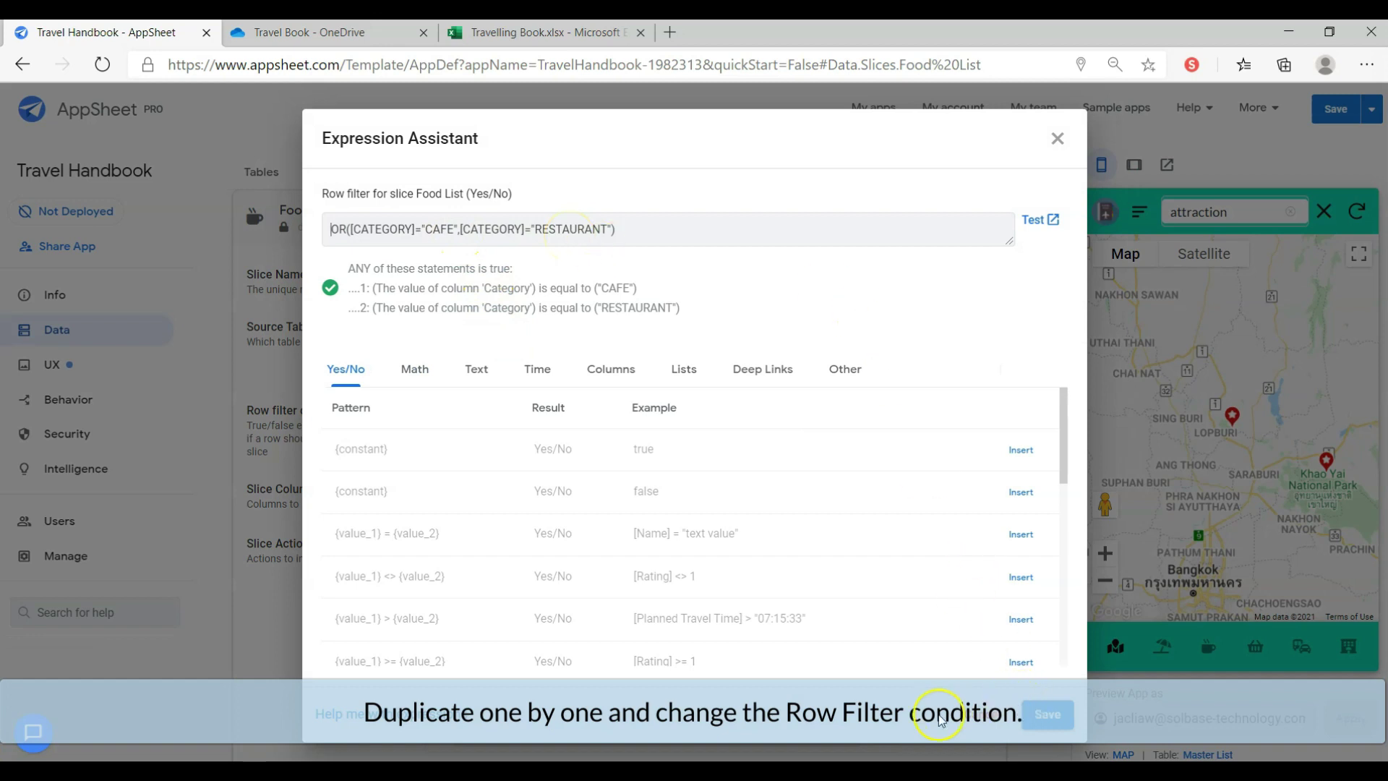
{"action": "left_click", "coordinate": [965, 715]}
View the Attraction List slice's row filter expression in the Expression Assistant and close it unchanged
{"action": "scroll", "coordinate": [651, 506], "scroll_direction": "up", "scroll_amount": 3}
{"action": "left_click", "coordinate": [465, 394]}
{"action": "left_click", "coordinate": [480, 326]}
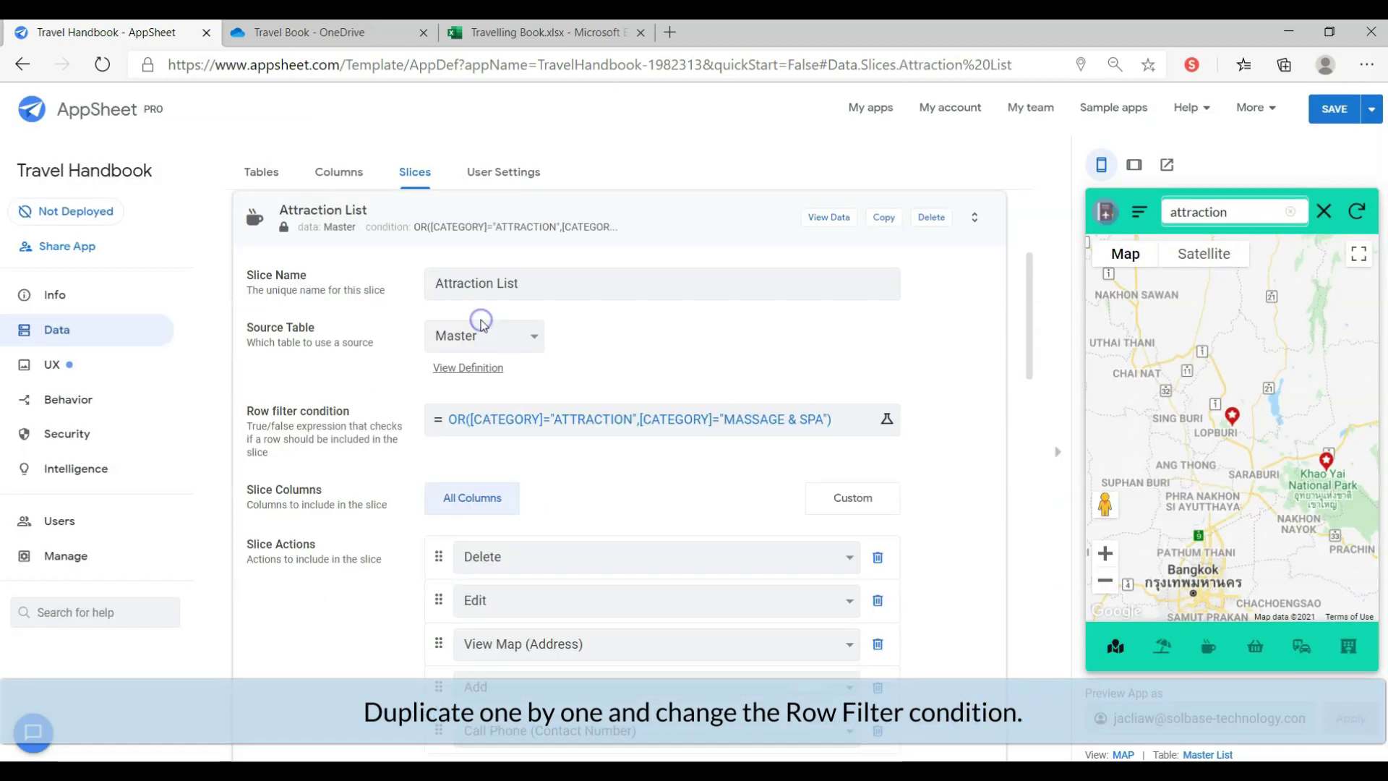
{"action": "left_click", "coordinate": [562, 420]}
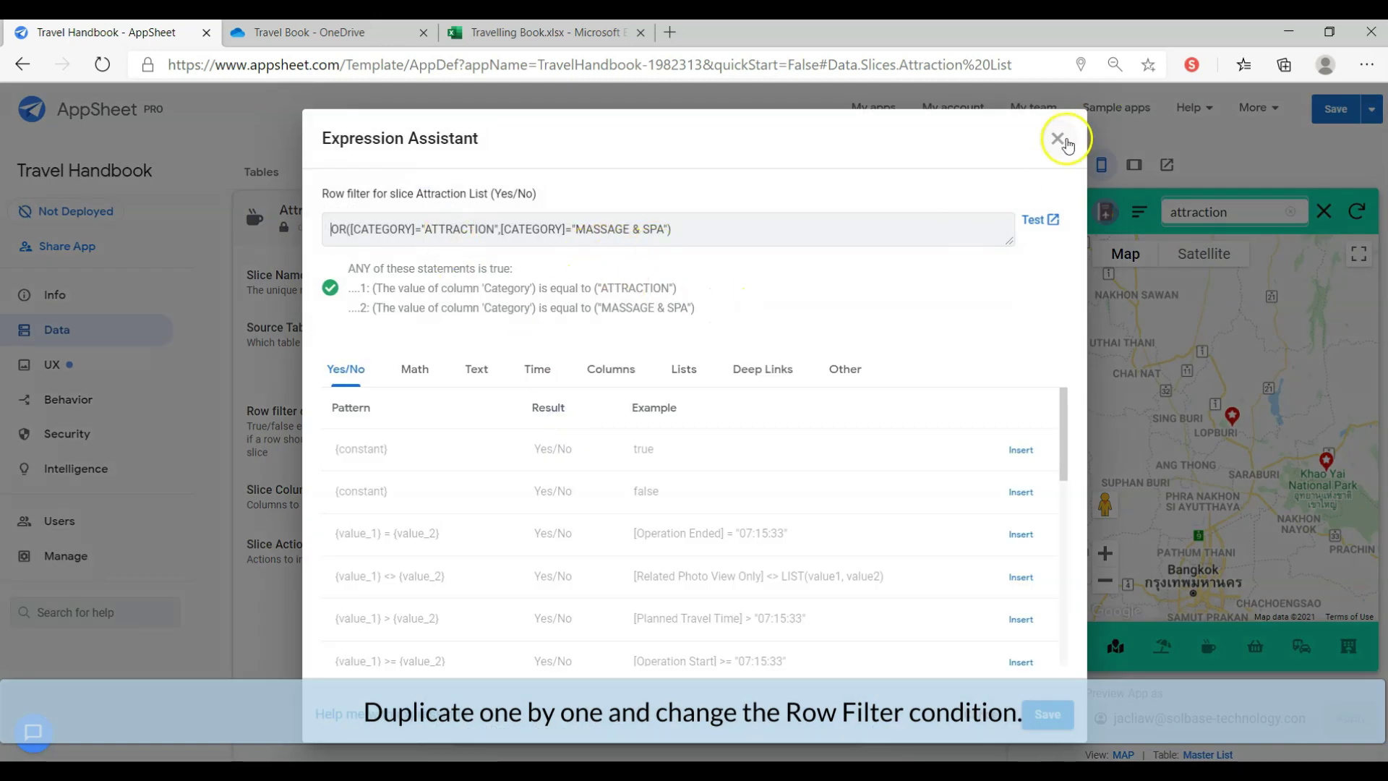
{"action": "left_click", "coordinate": [1058, 138]}
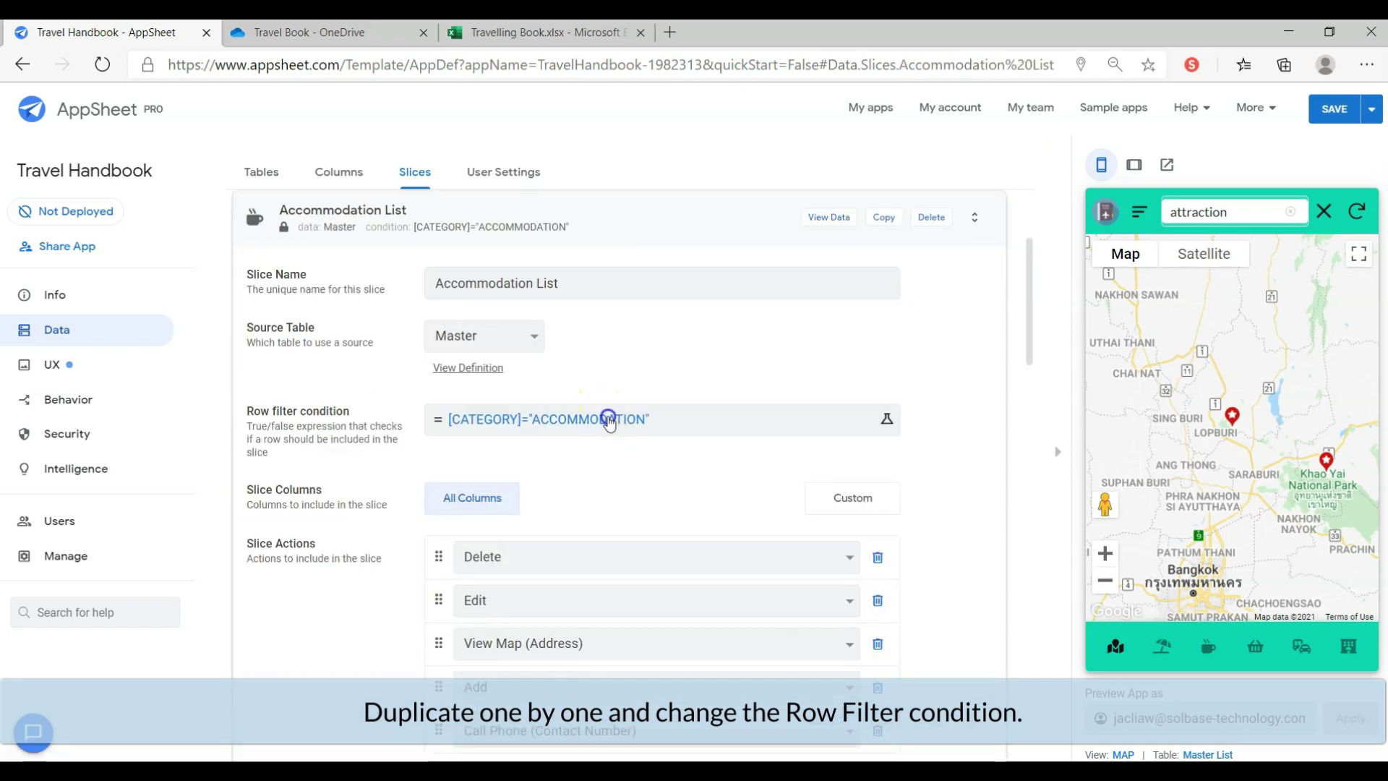
Check the Accommodation List slice's row filter expression and collapse the slice's settings
{"action": "left_click", "coordinate": [607, 417]}
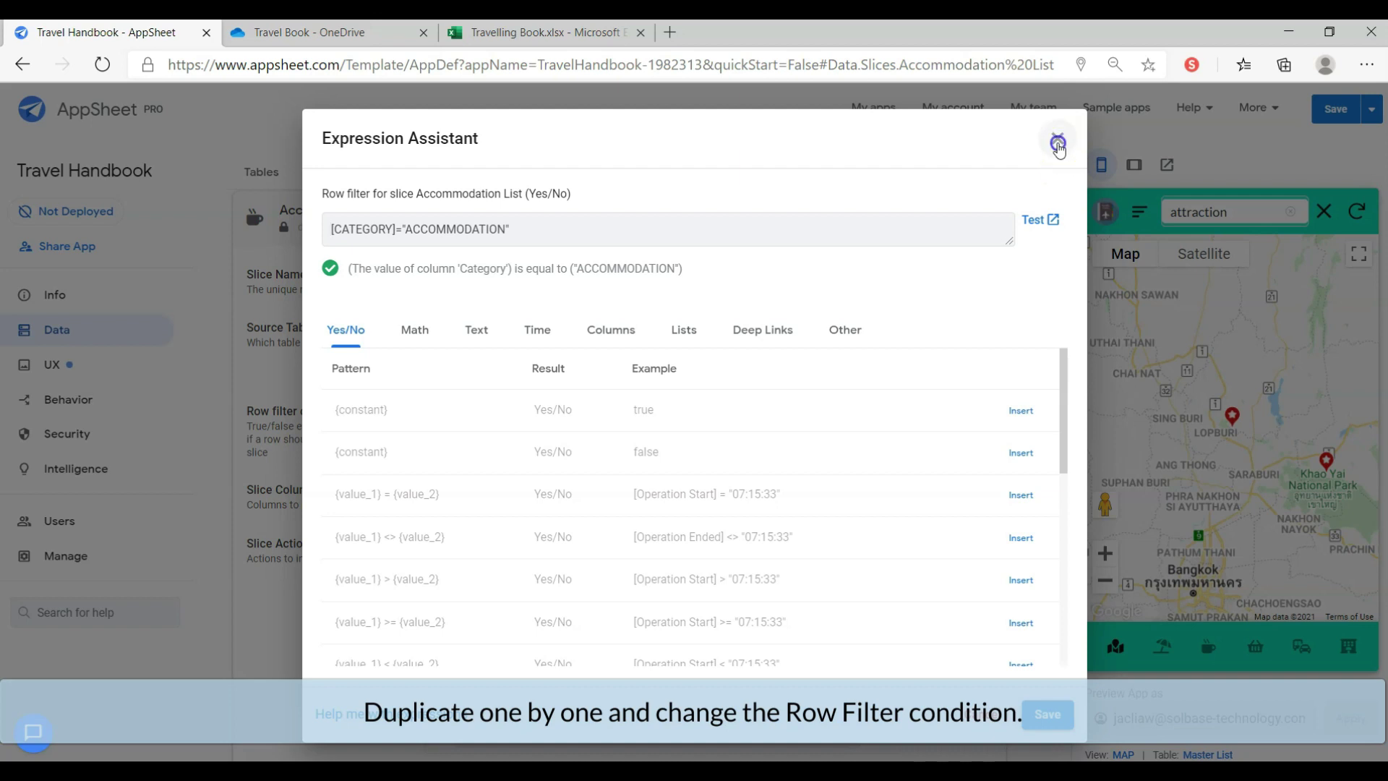
{"action": "left_click", "coordinate": [1057, 139]}
{"action": "left_click", "coordinate": [490, 213]}
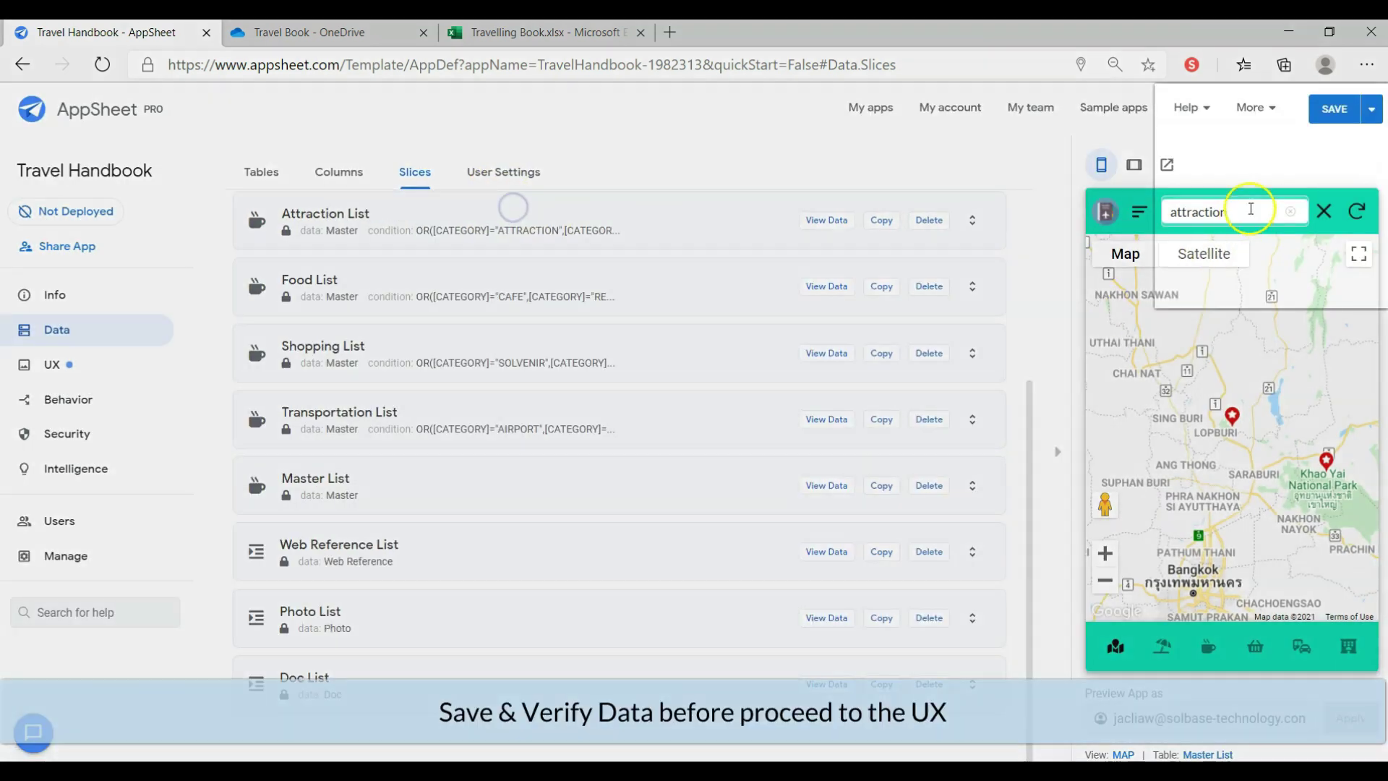
Save the app with data verification and bring up the primary views in the UX section
{"action": "left_click", "coordinate": [1372, 109]}
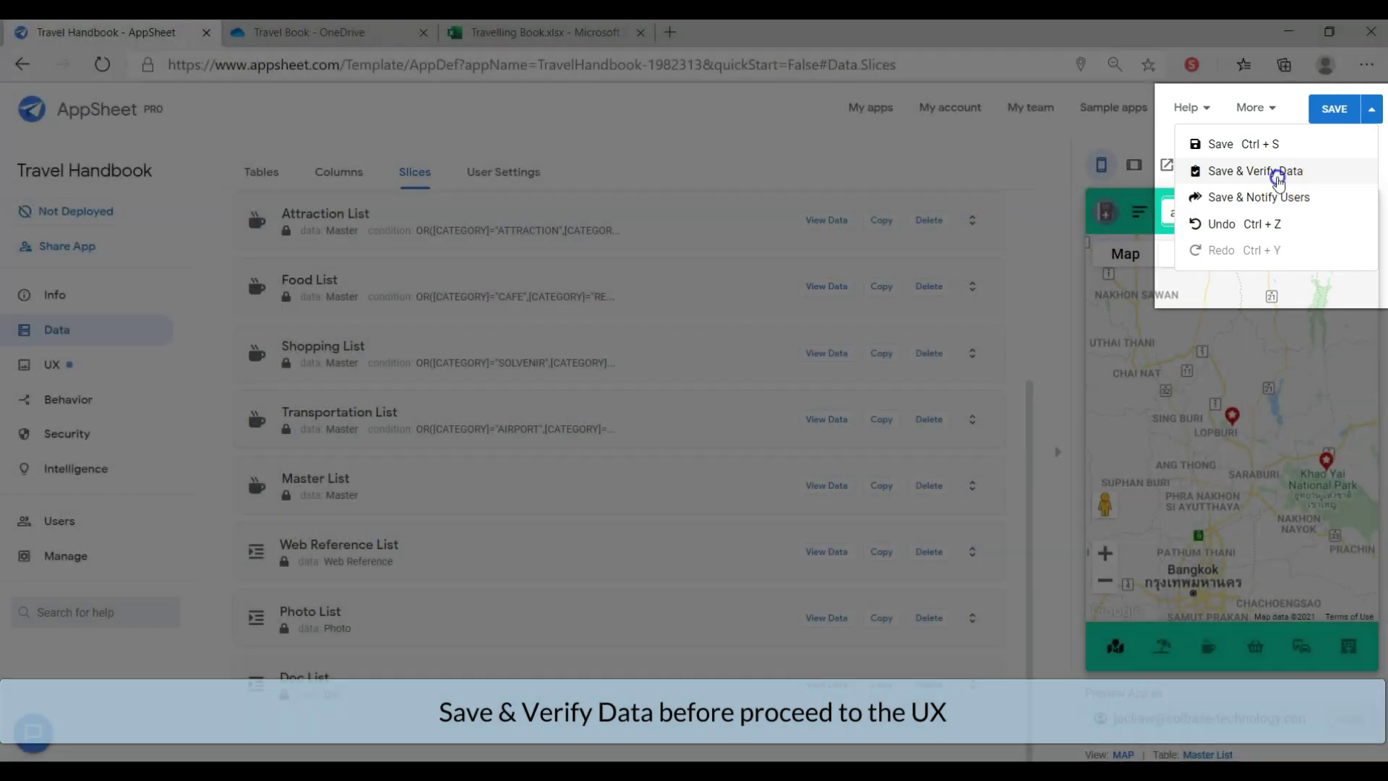
{"action": "left_click", "coordinate": [1276, 171]}
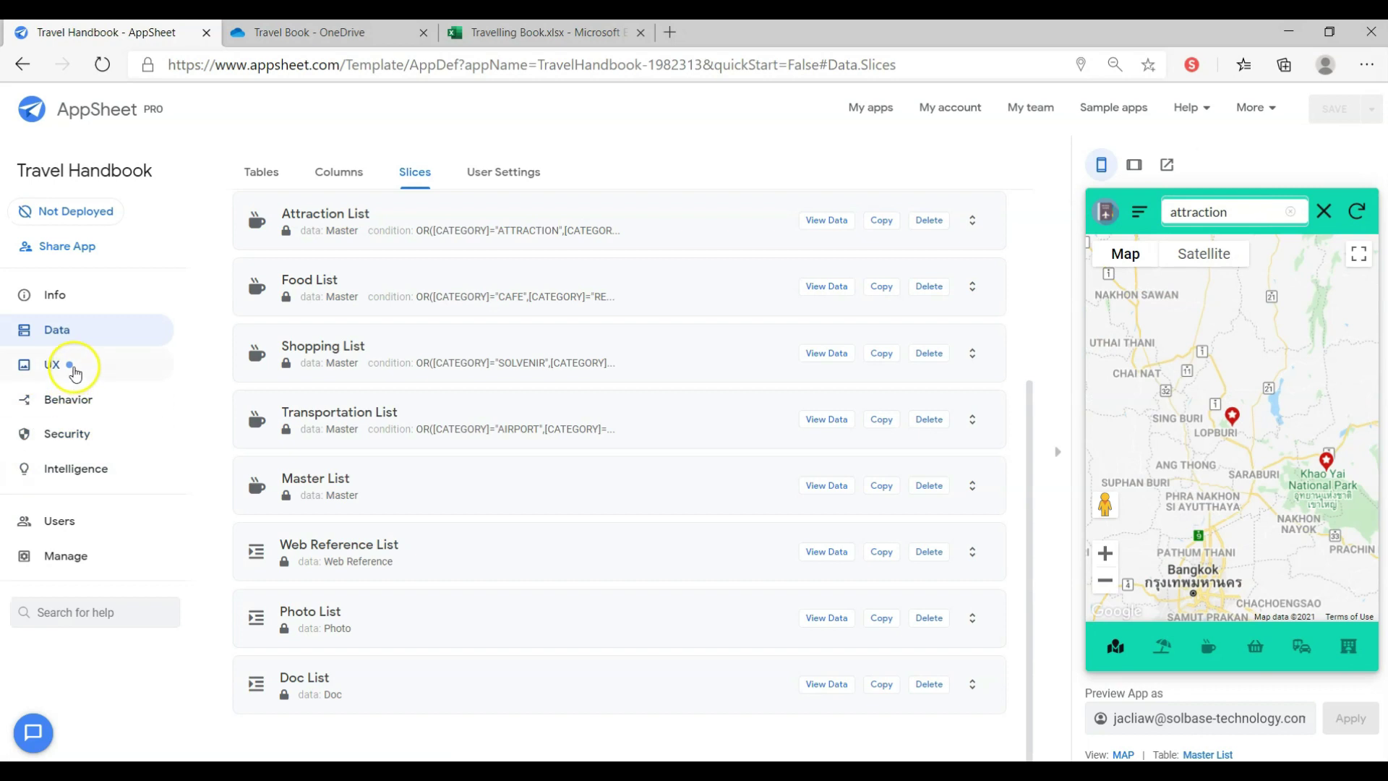
{"action": "left_click", "coordinate": [70, 366]}
{"action": "scroll", "coordinate": [632, 414], "scroll_direction": "down", "scroll_amount": 3}
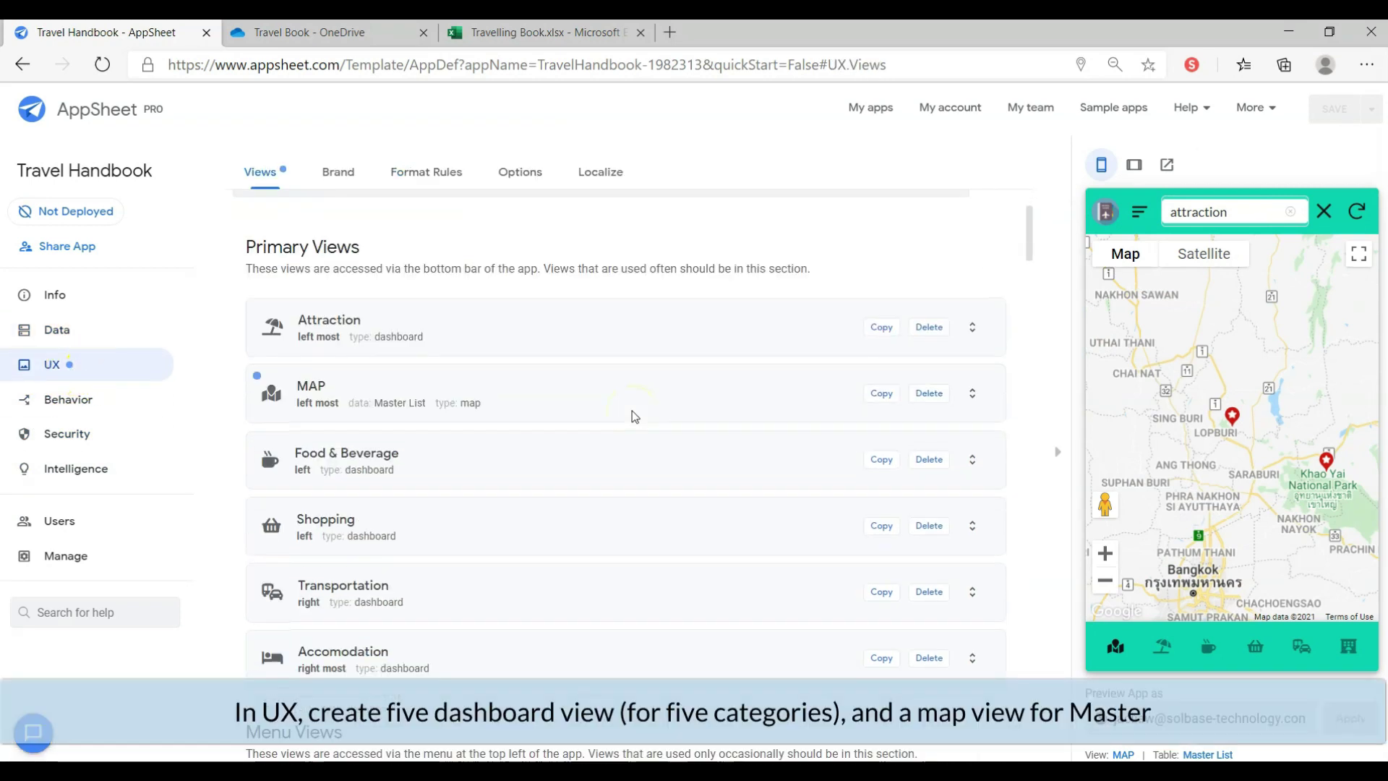
Review the Attraction dashboard's view type, position, view entries and mobile tab setting
{"action": "left_click", "coordinate": [633, 334]}
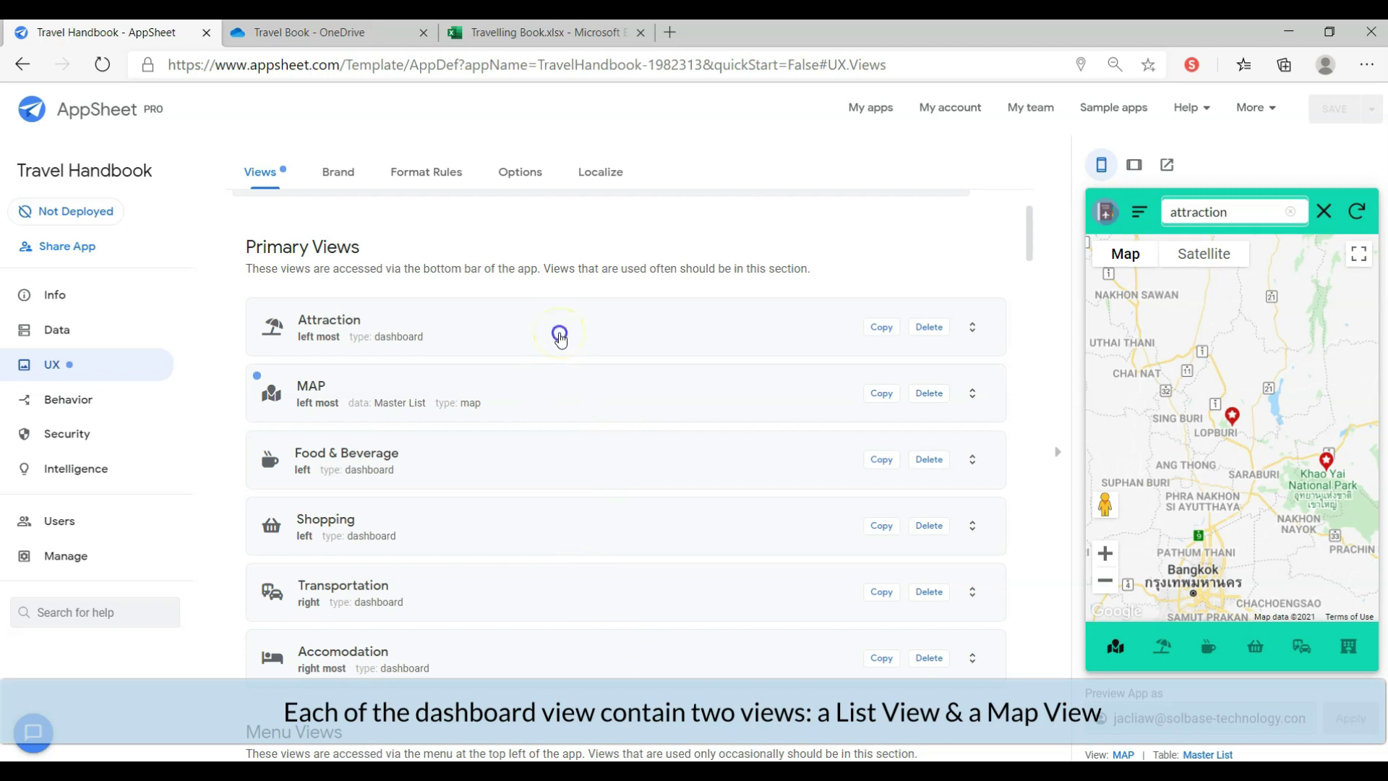
{"action": "left_click", "coordinate": [560, 336]}
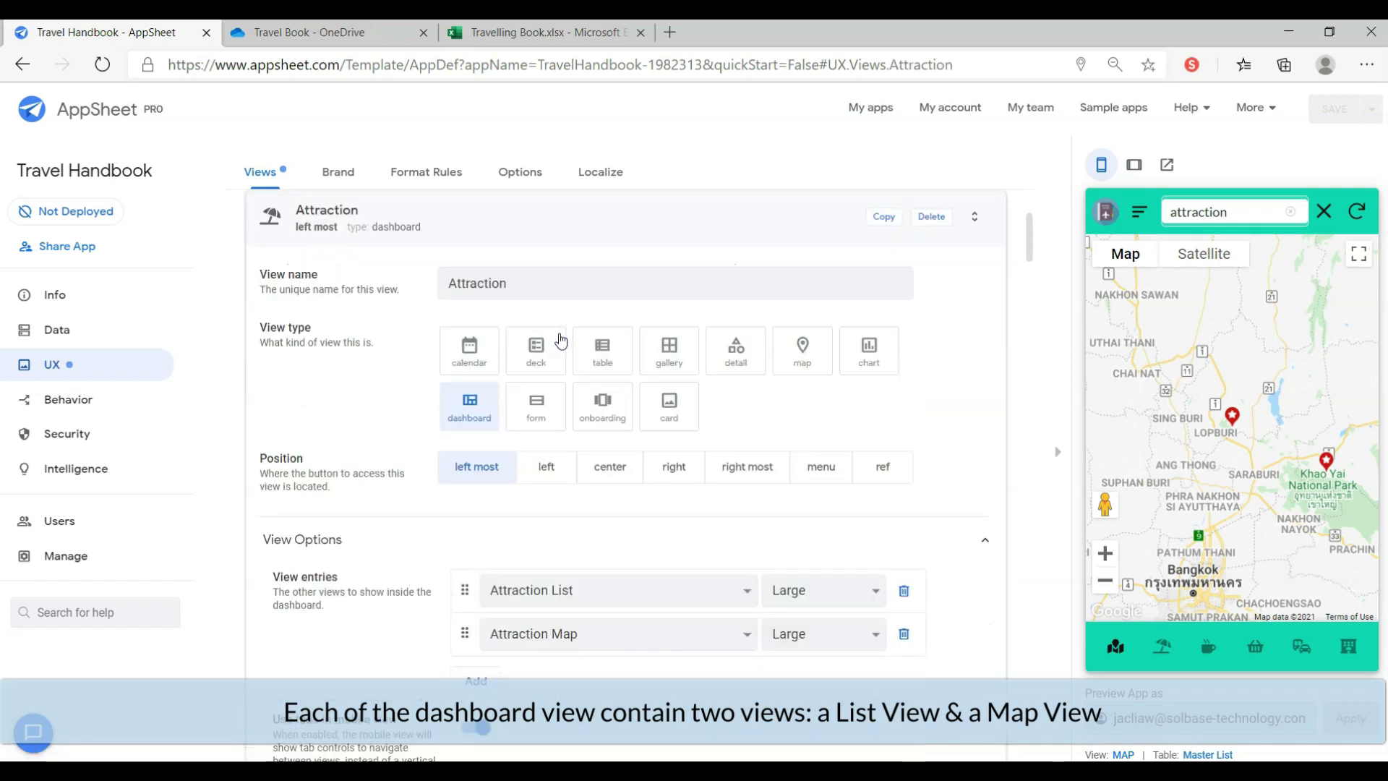
{"action": "scroll", "coordinate": [669, 456], "scroll_direction": "down", "scroll_amount": 2}
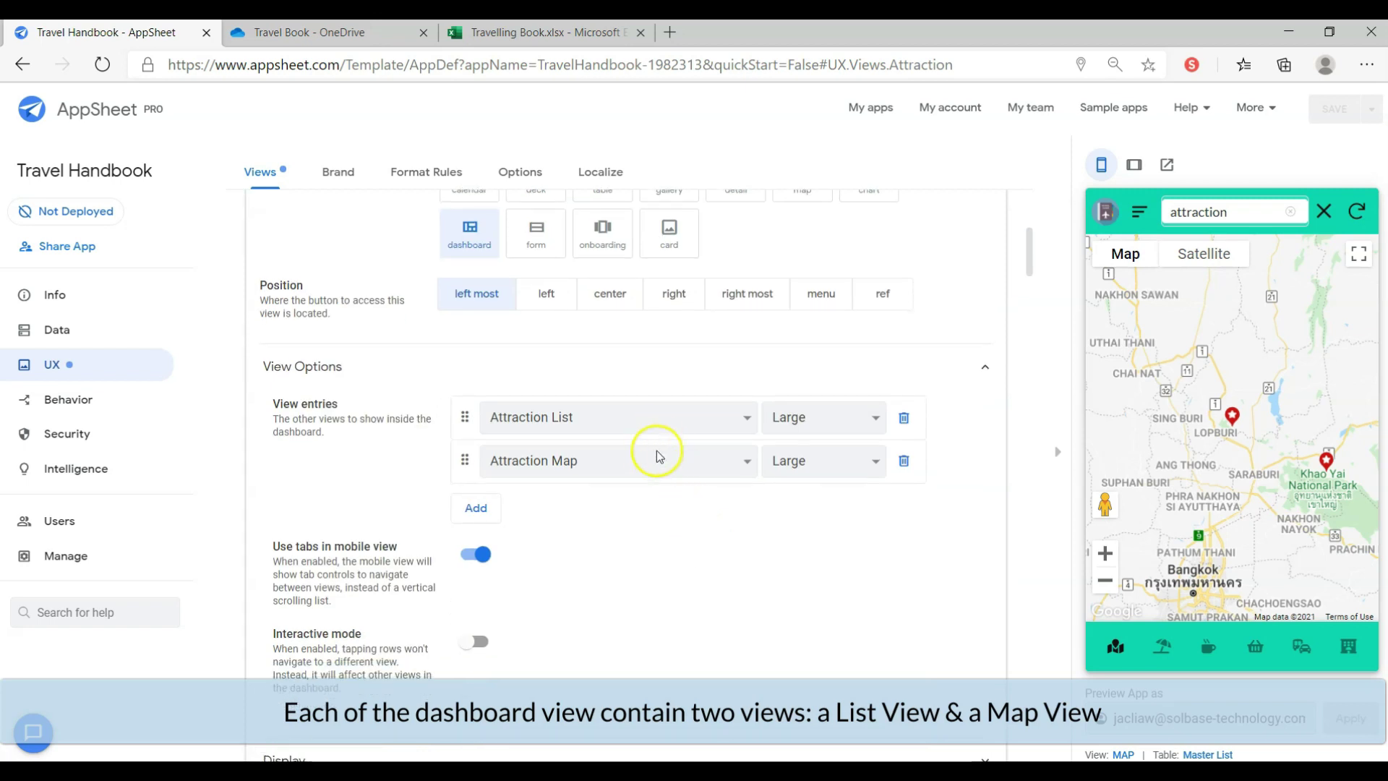
{"action": "scroll", "coordinate": [654, 466], "scroll_direction": "down", "scroll_amount": 4}
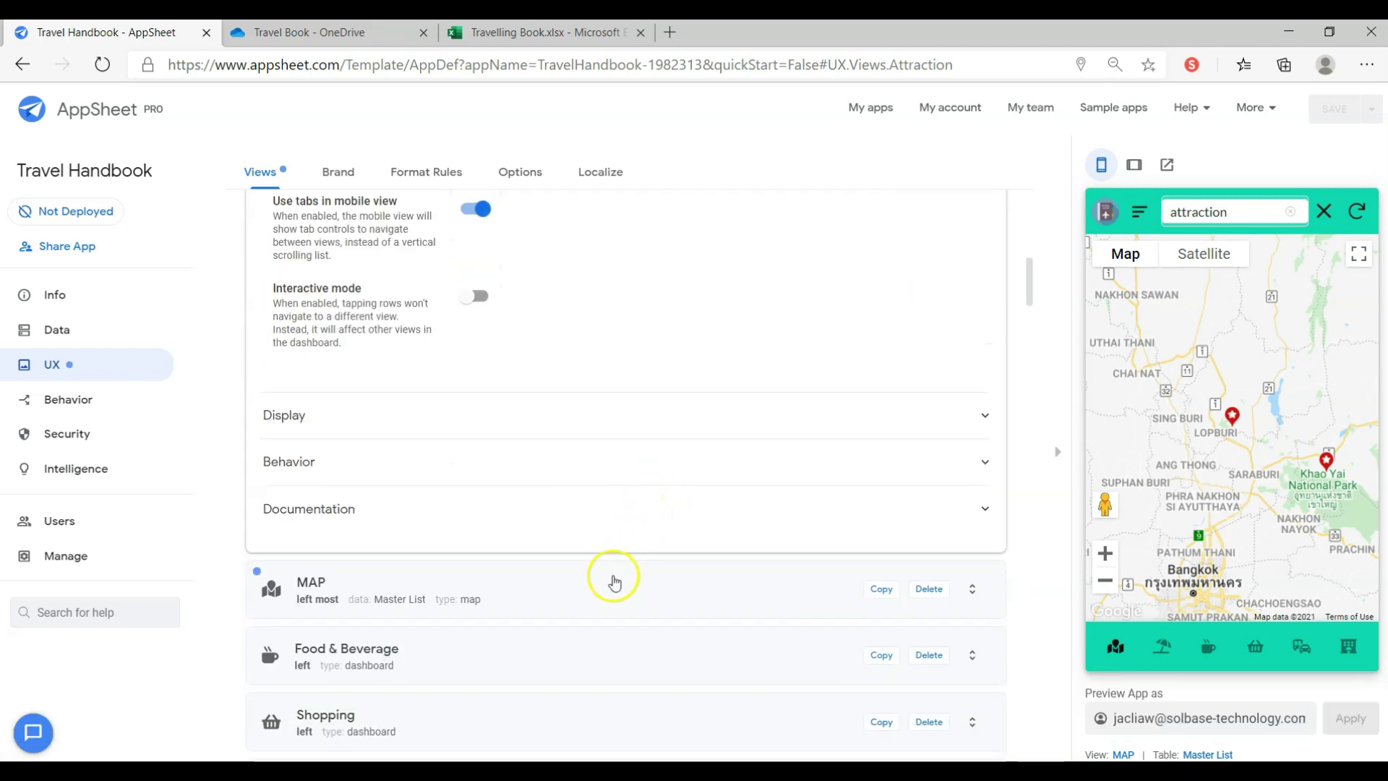
Look over the MAP view's data source, view type, position and map options
{"action": "left_click", "coordinate": [613, 578]}
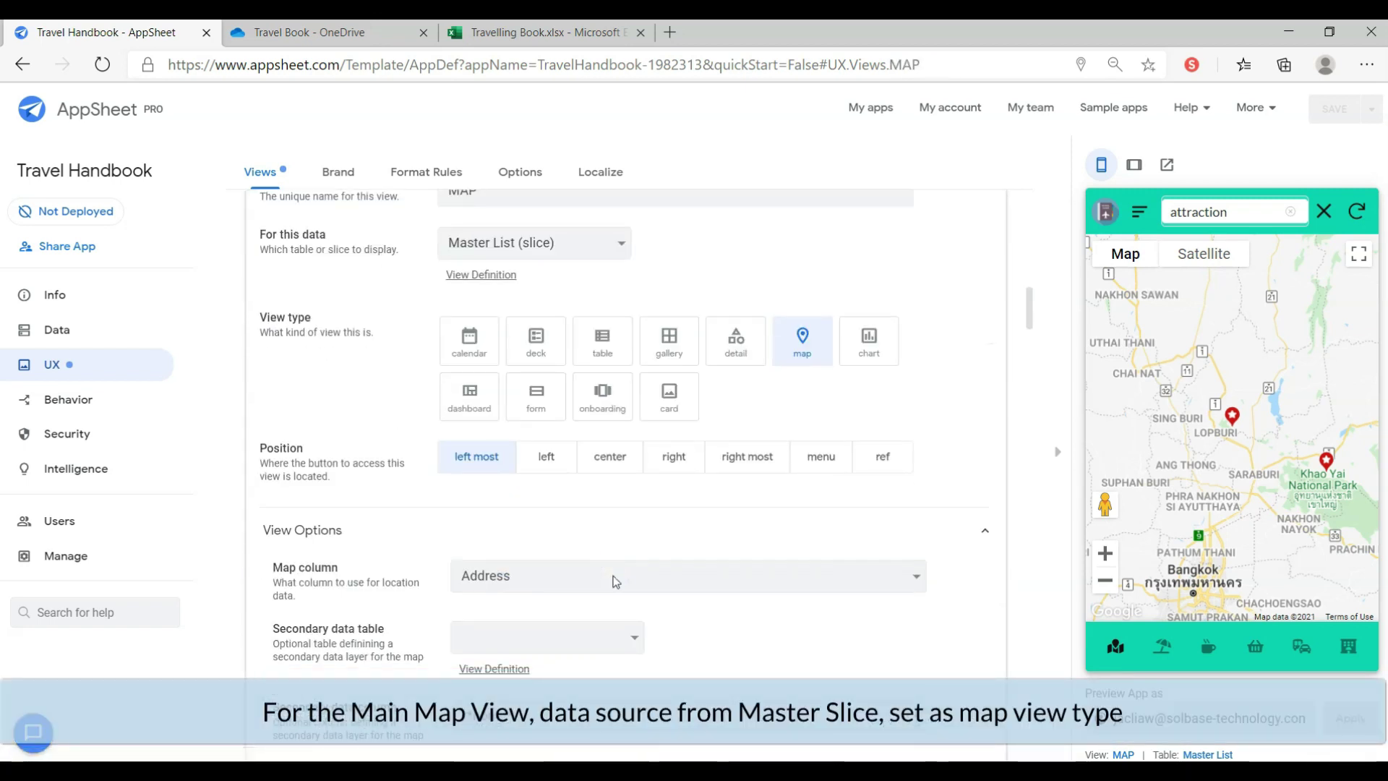
{"action": "scroll", "coordinate": [615, 581], "scroll_direction": "up", "scroll_amount": 2}
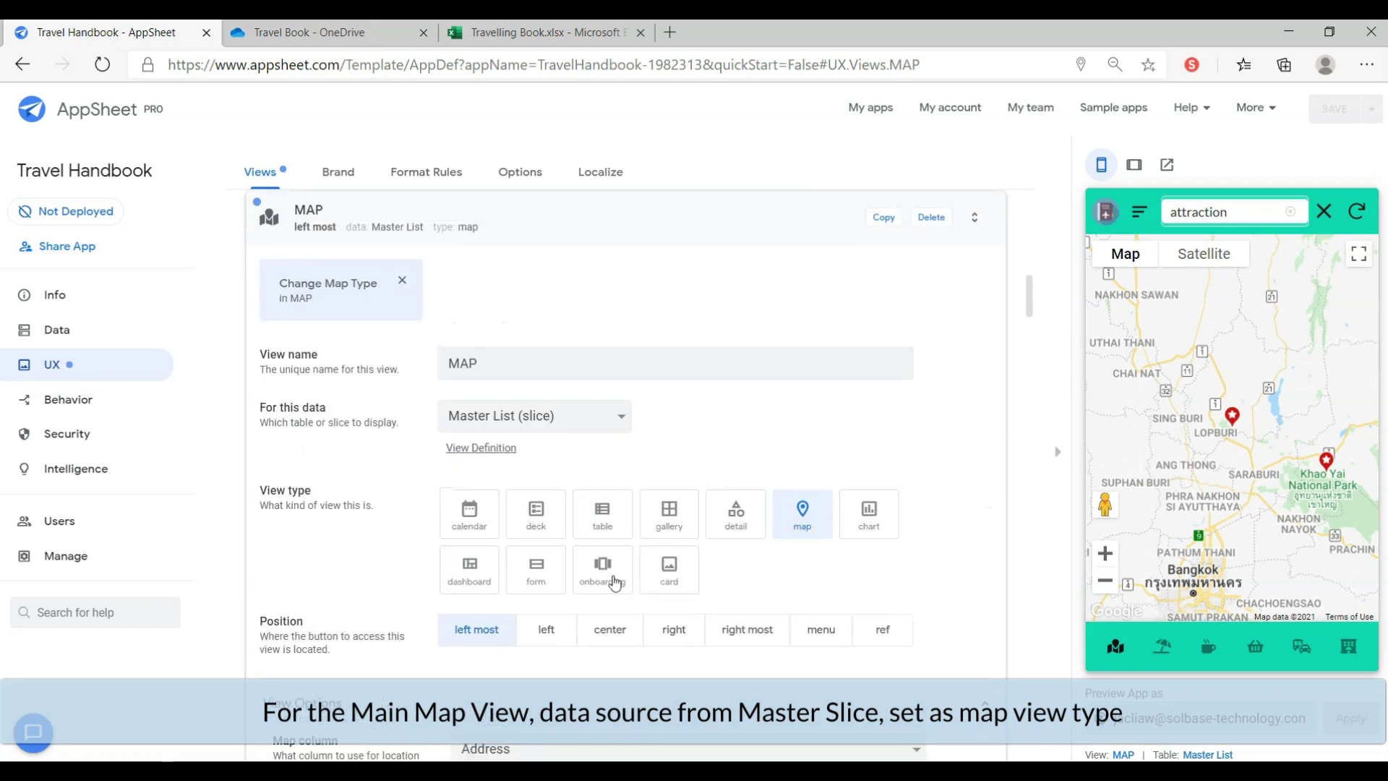
{"action": "scroll", "coordinate": [804, 578], "scroll_direction": "down", "scroll_amount": 10}
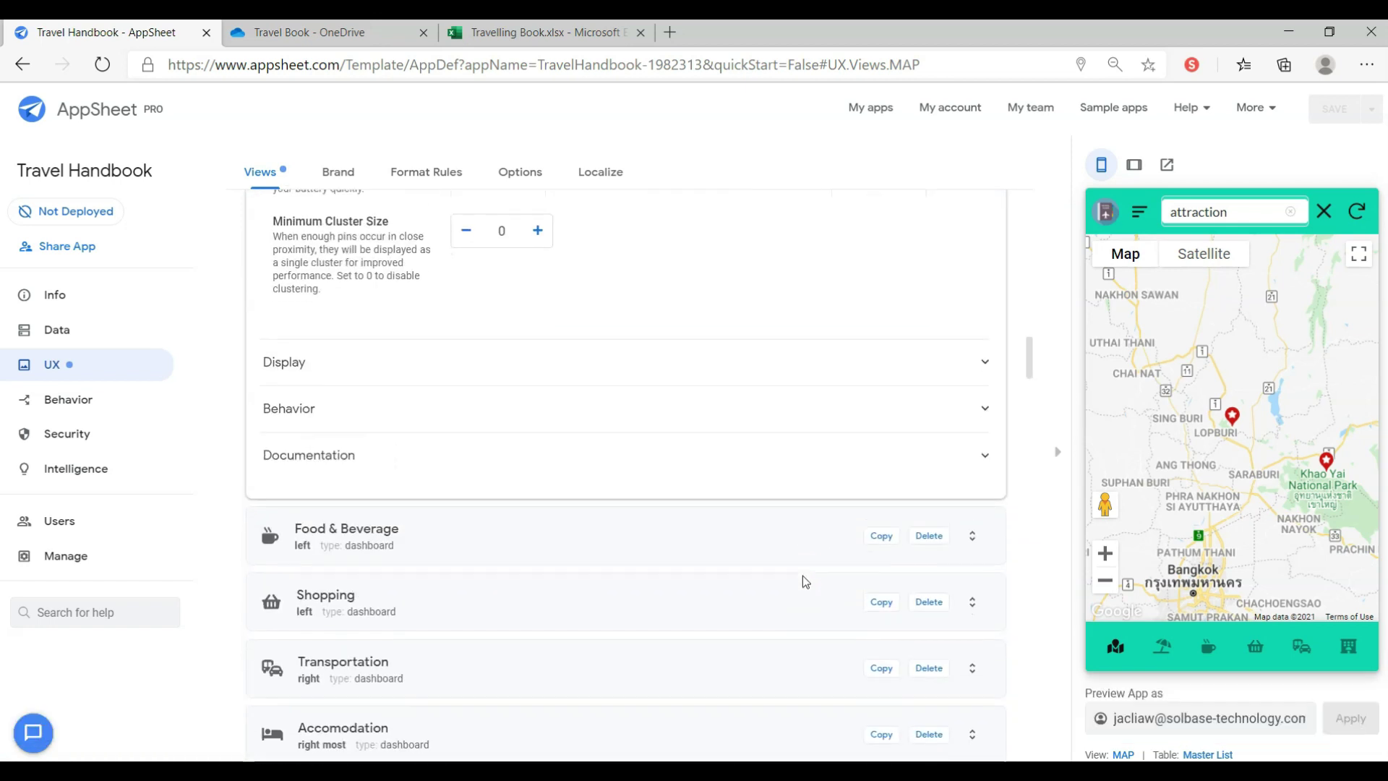
Check which list and map view entries the Food & Beverage and Shopping dashboards contain
{"action": "left_click", "coordinate": [734, 531]}
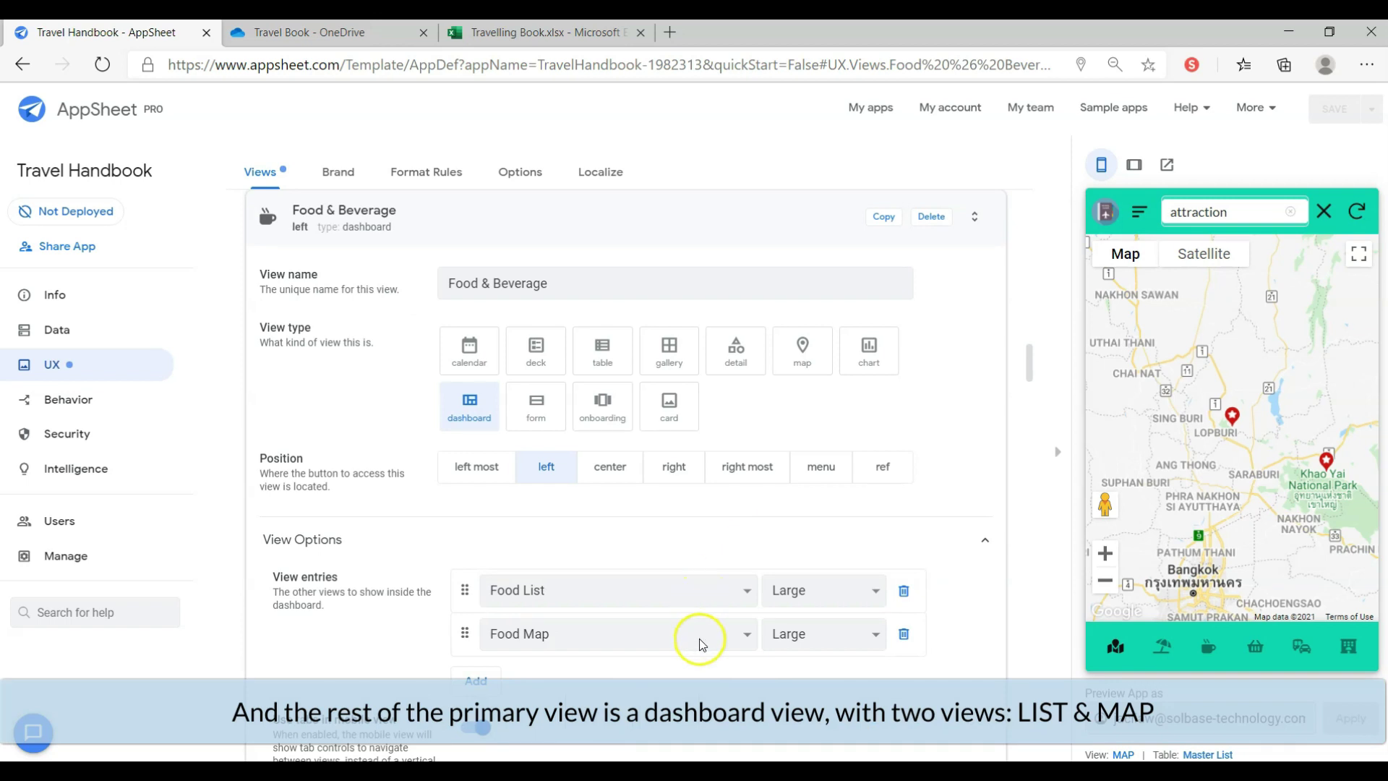
{"action": "scroll", "coordinate": [699, 655], "scroll_direction": "down", "scroll_amount": 6}
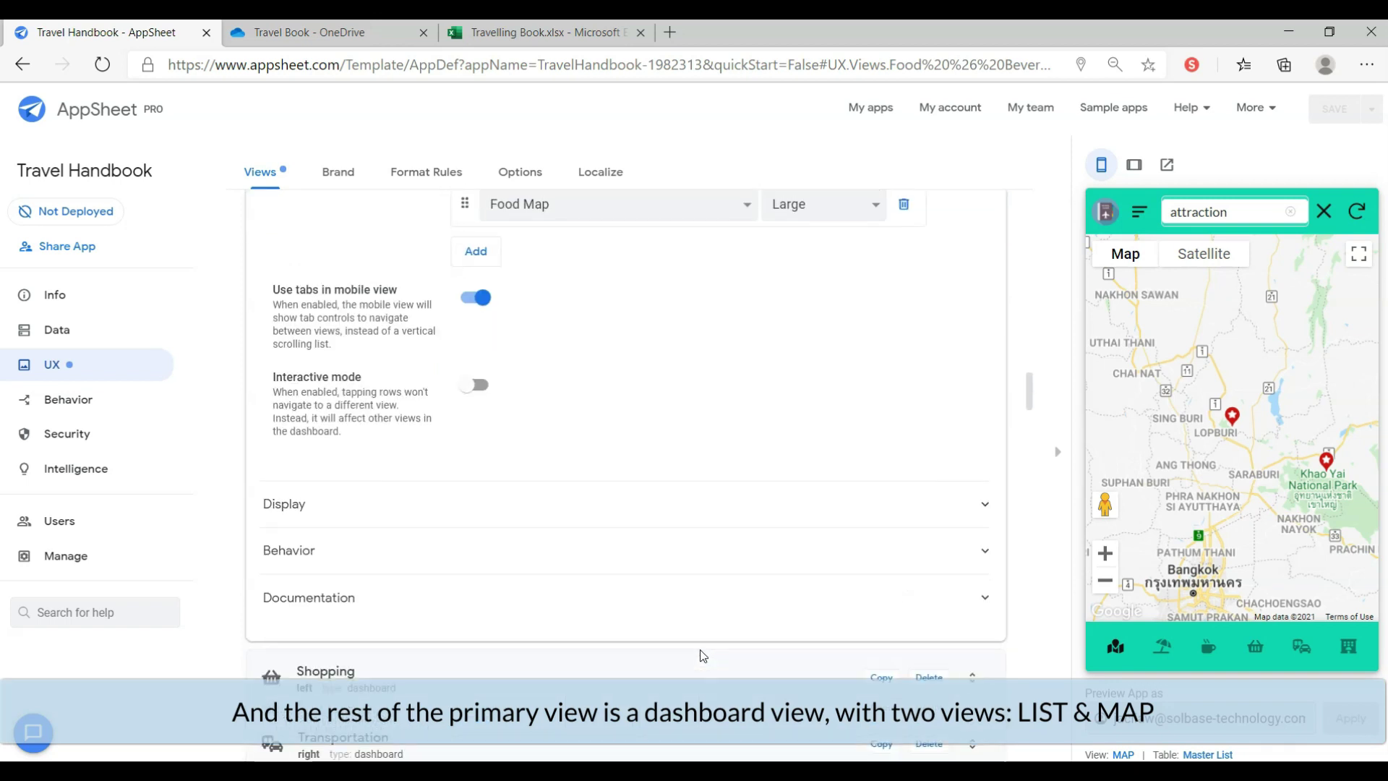
{"action": "left_click", "coordinate": [643, 578]}
{"action": "scroll", "coordinate": [643, 578], "scroll_direction": "down", "scroll_amount": 5}
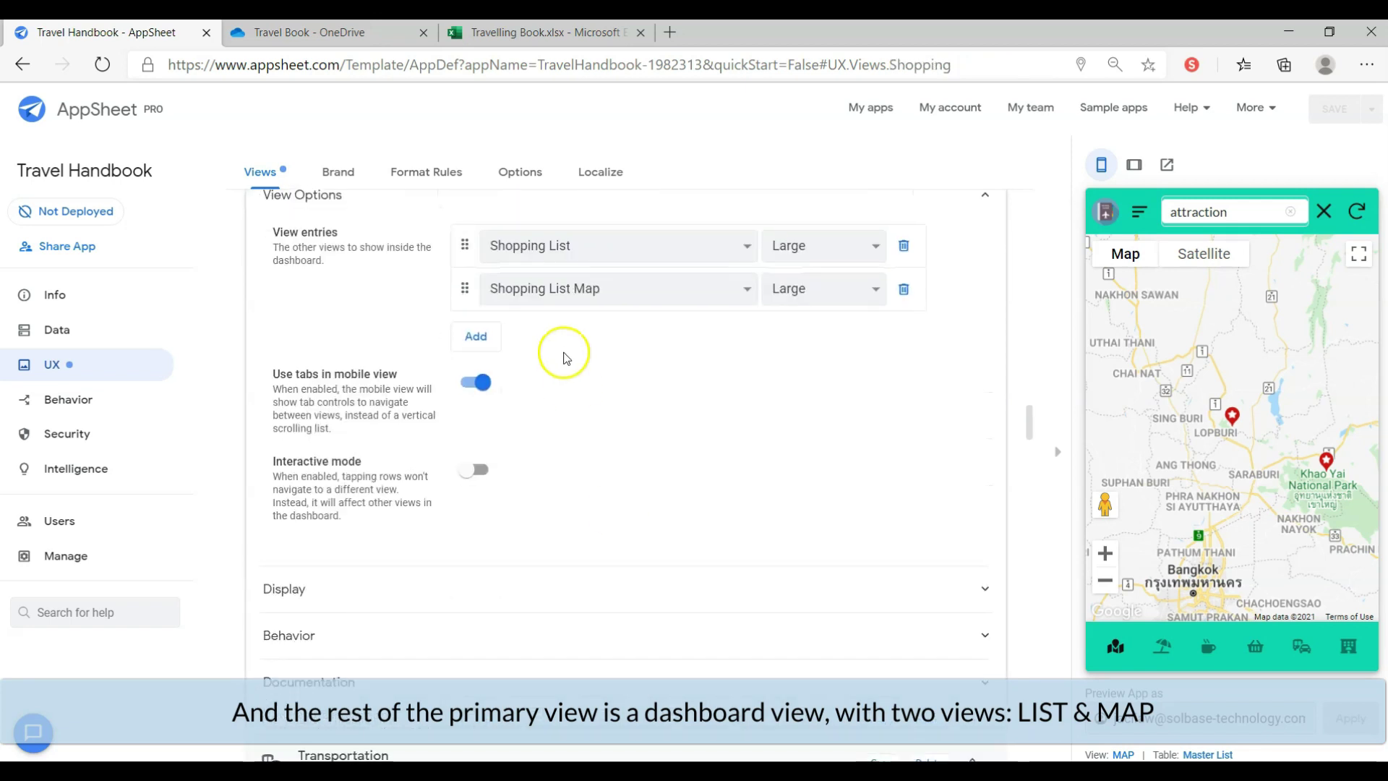
{"action": "scroll", "coordinate": [571, 618], "scroll_direction": "down", "scroll_amount": 5}
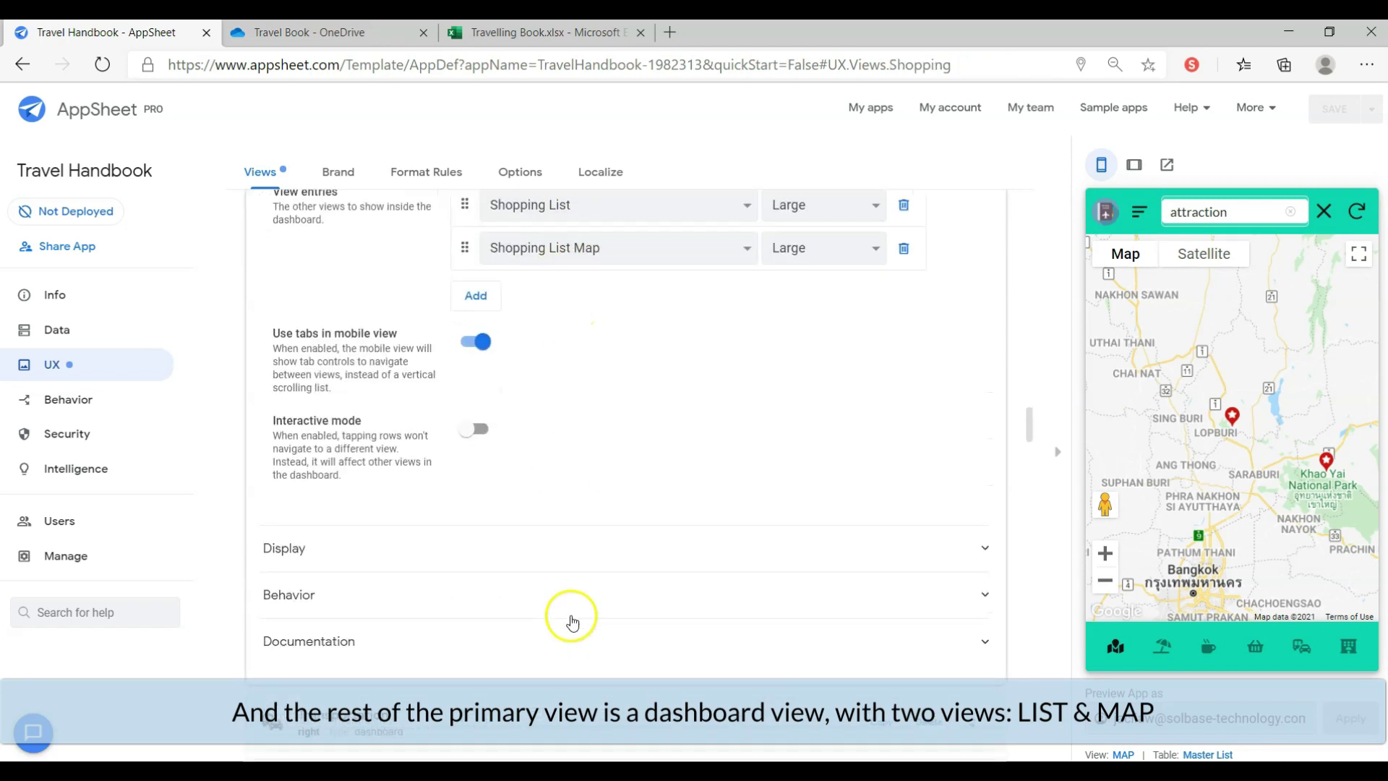
Review the view entries and positions of the Transportation and Accomodation dashboards
{"action": "left_click", "coordinate": [540, 432]}
{"action": "scroll", "coordinate": [647, 471], "scroll_direction": "down", "scroll_amount": 2}
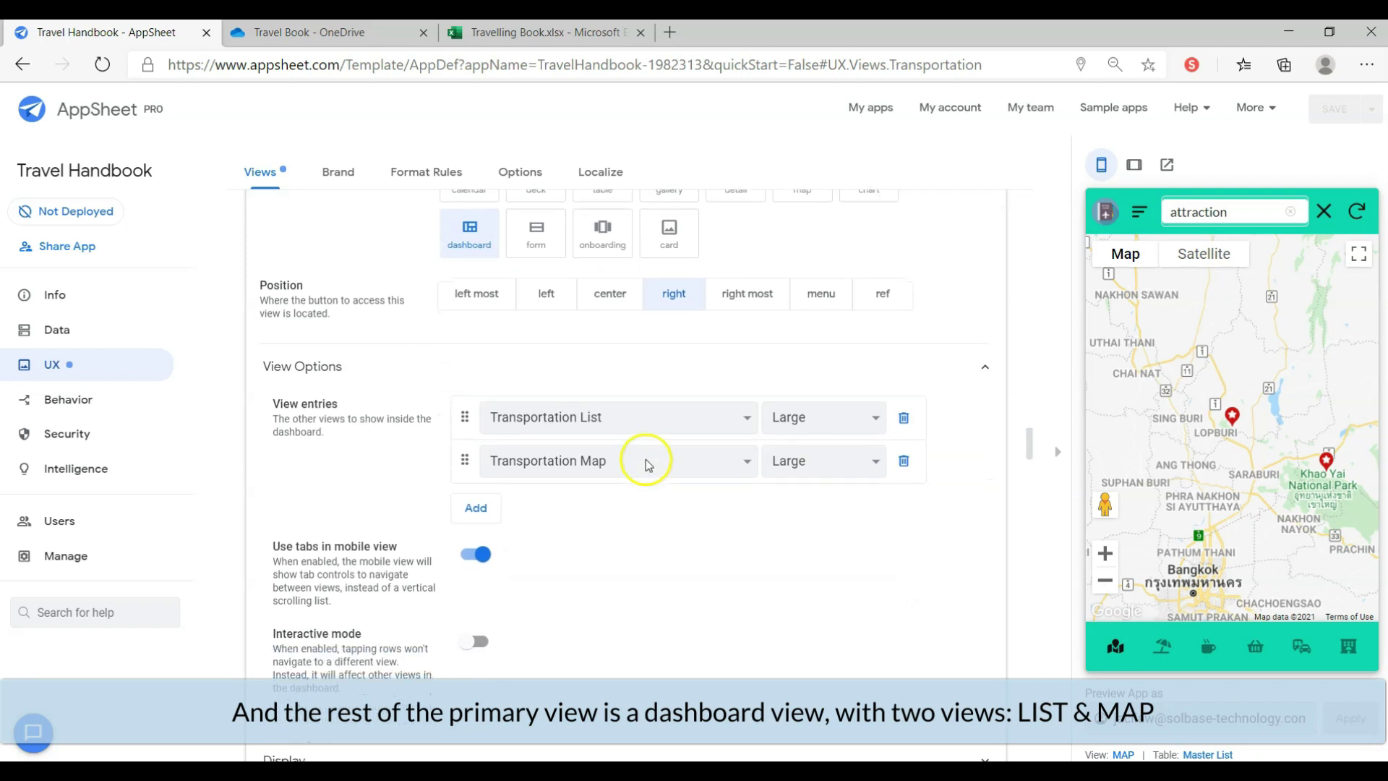
{"action": "scroll", "coordinate": [683, 610], "scroll_direction": "down", "scroll_amount": 6}
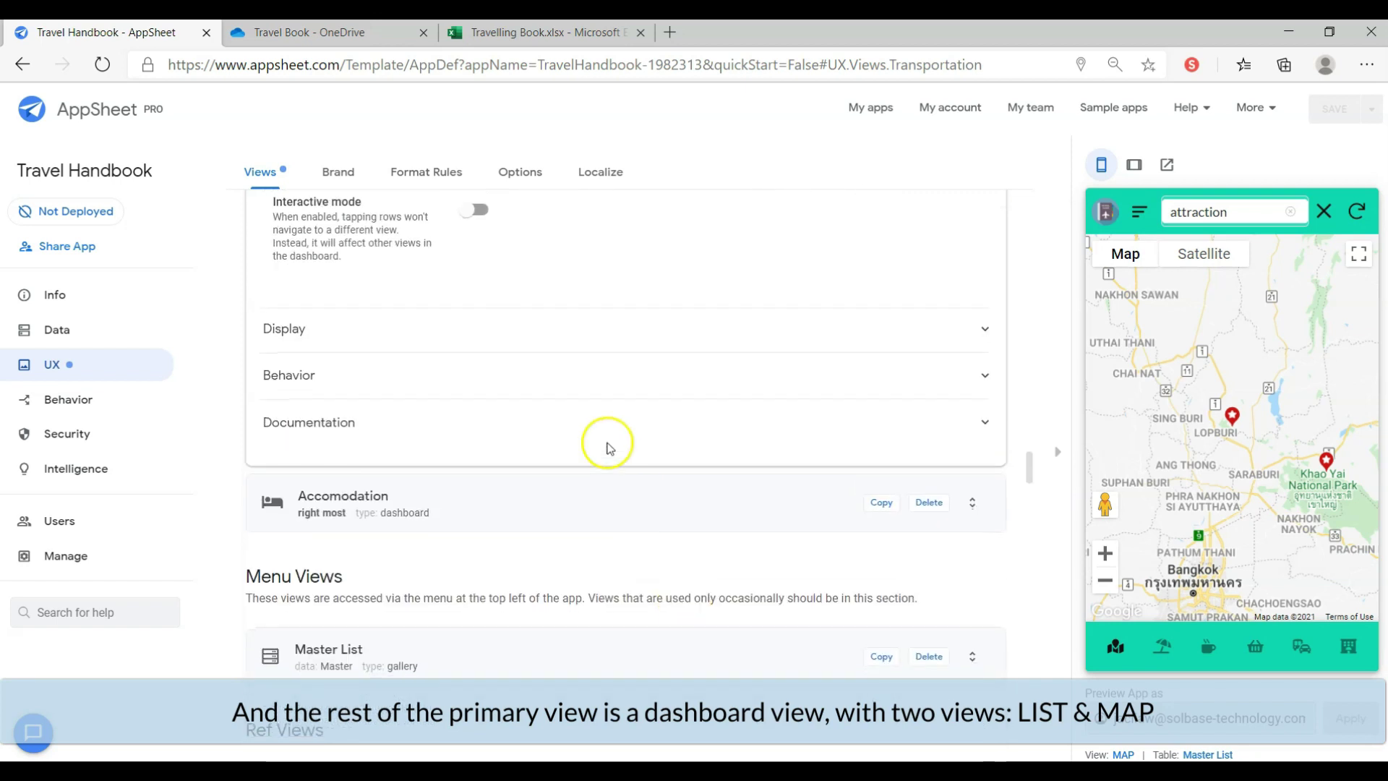
{"action": "left_click", "coordinate": [589, 496]}
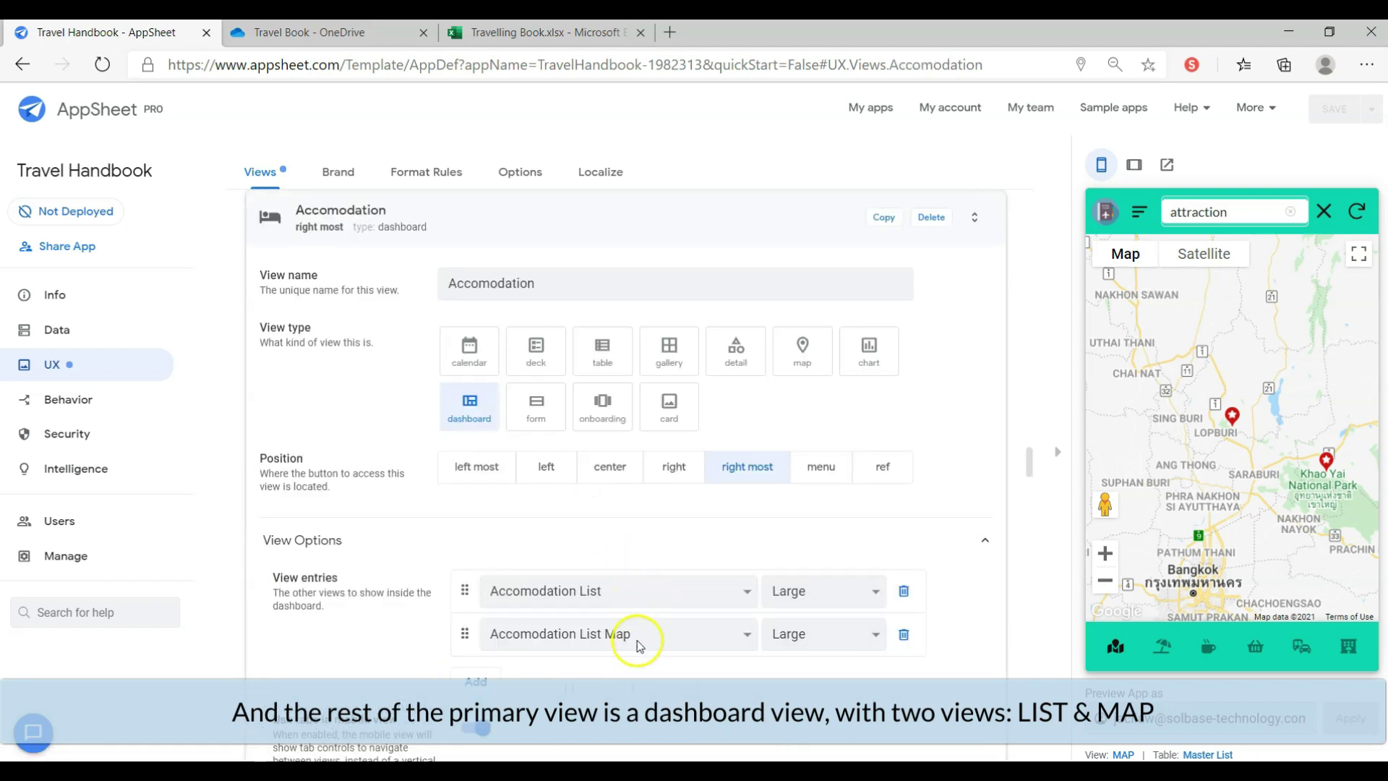
Find the ref views of the Accommodation List slice and check the Accomodation List view's data source, type and position
{"action": "scroll", "coordinate": [640, 648], "scroll_direction": "down", "scroll_amount": 10}
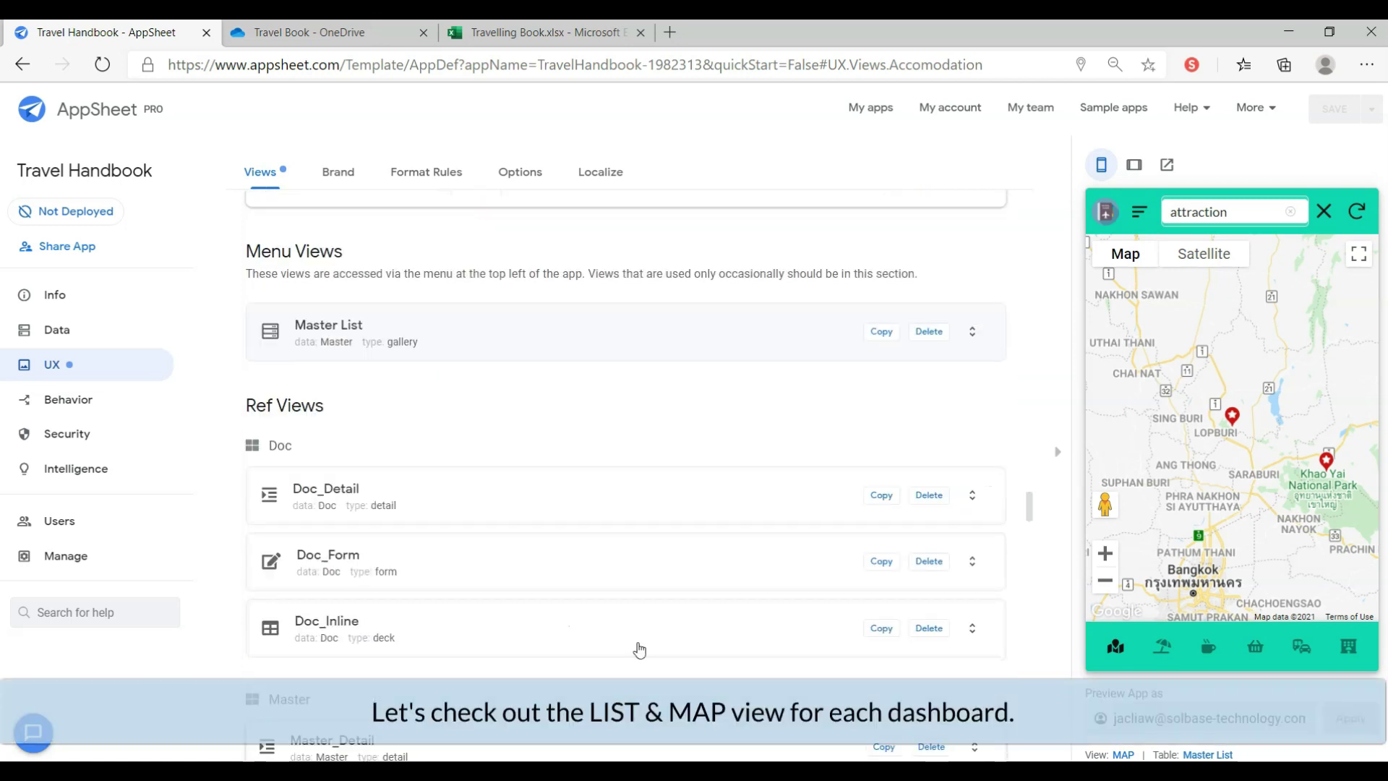
{"action": "scroll", "coordinate": [639, 648], "scroll_direction": "down", "scroll_amount": 3}
{"action": "scroll", "coordinate": [632, 548], "scroll_direction": "down", "scroll_amount": 4}
{"action": "left_click", "coordinate": [566, 383]}
{"action": "scroll", "coordinate": [578, 383], "scroll_direction": "down", "scroll_amount": 10}
{"action": "left_click_drag", "start_coordinate": [576, 322], "coordinate": [579, 329]}
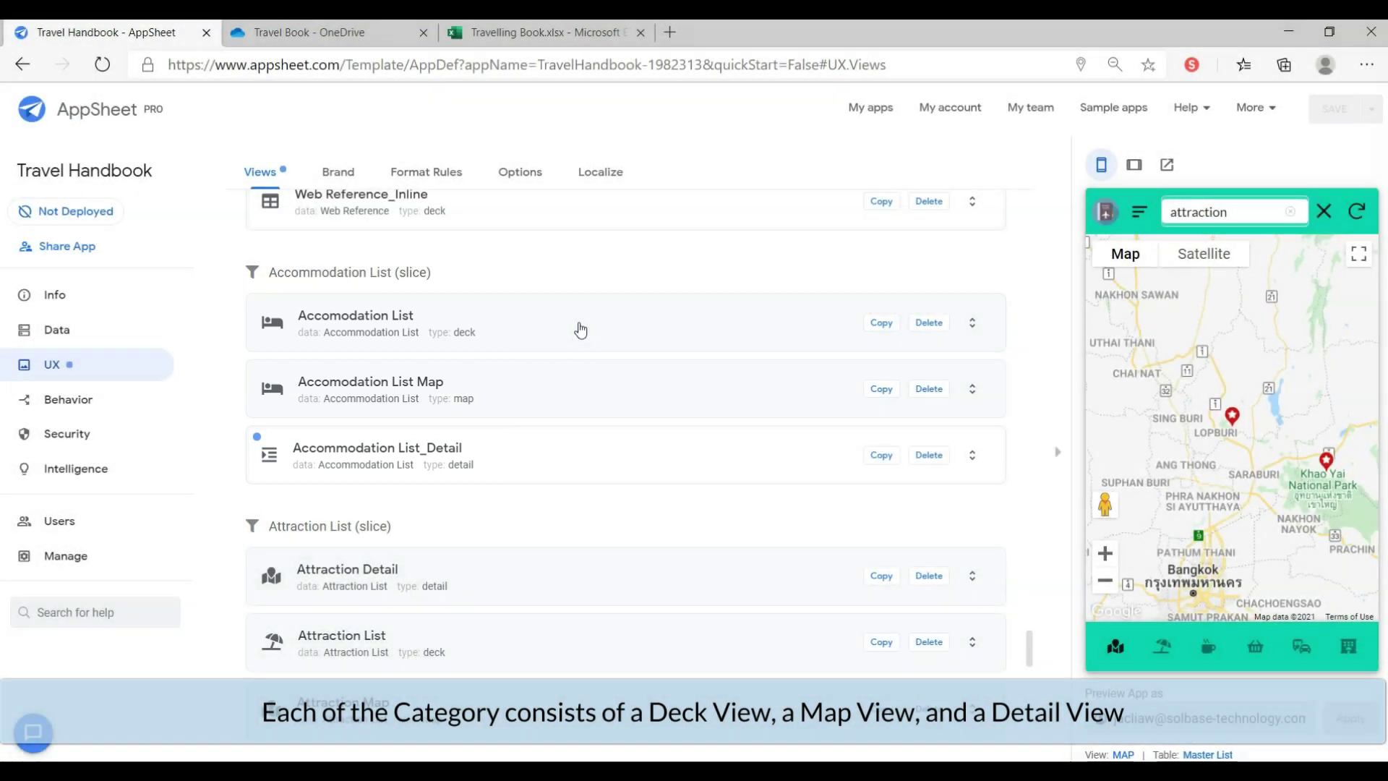
{"action": "left_click", "coordinate": [579, 329]}
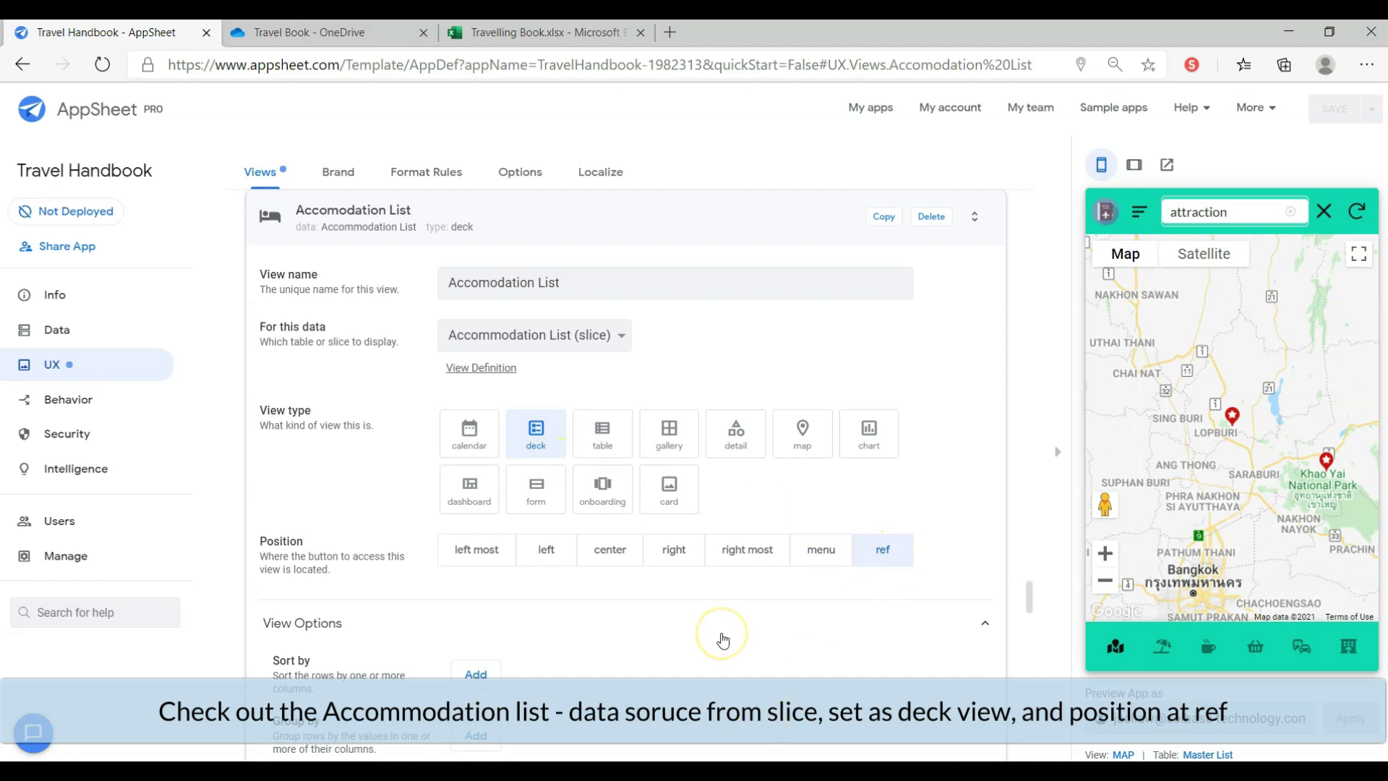
Review the Accomodation List view's main image, primary and secondary headers, action bar and actions
{"action": "scroll", "coordinate": [722, 639], "scroll_direction": "down", "scroll_amount": 5}
{"action": "scroll", "coordinate": [518, 611], "scroll_direction": "down", "scroll_amount": 1}
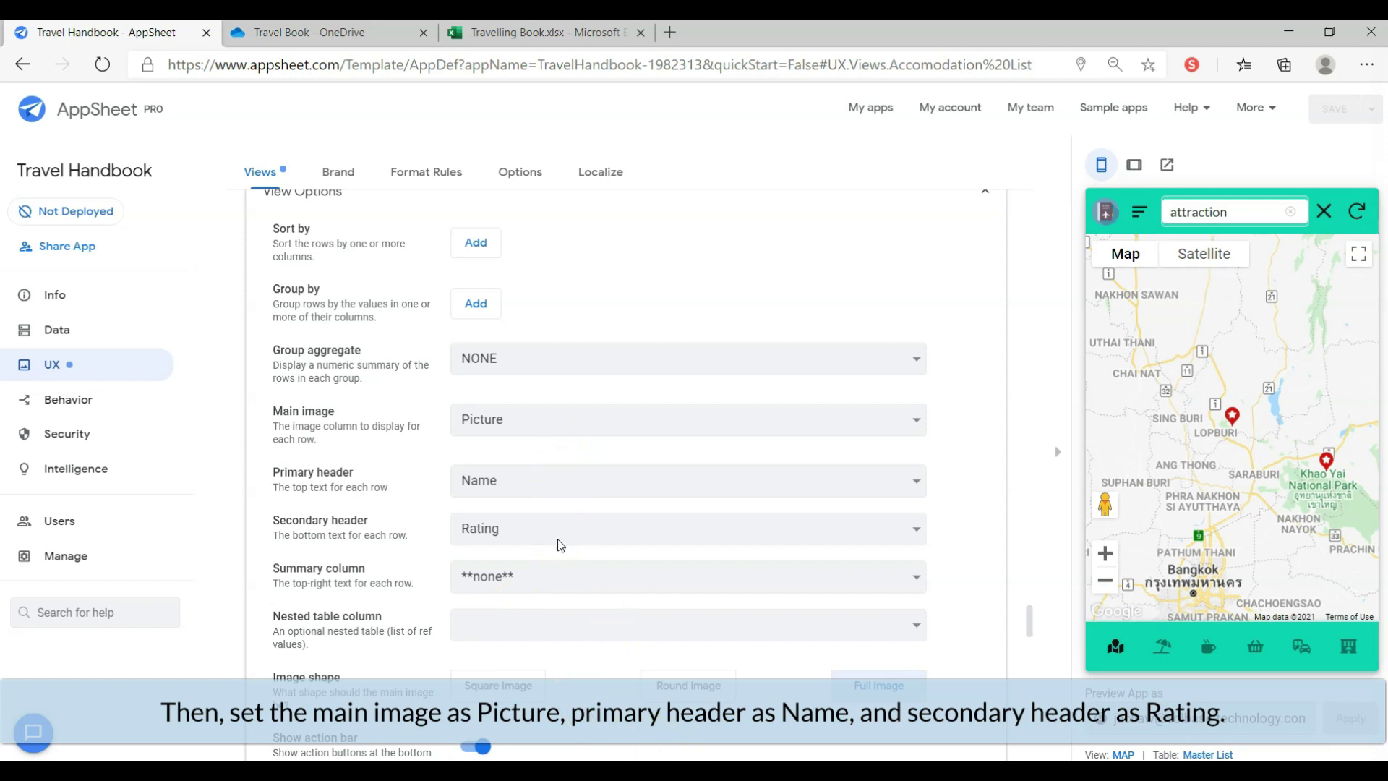
{"action": "scroll", "coordinate": [606, 627], "scroll_direction": "down", "scroll_amount": 4}
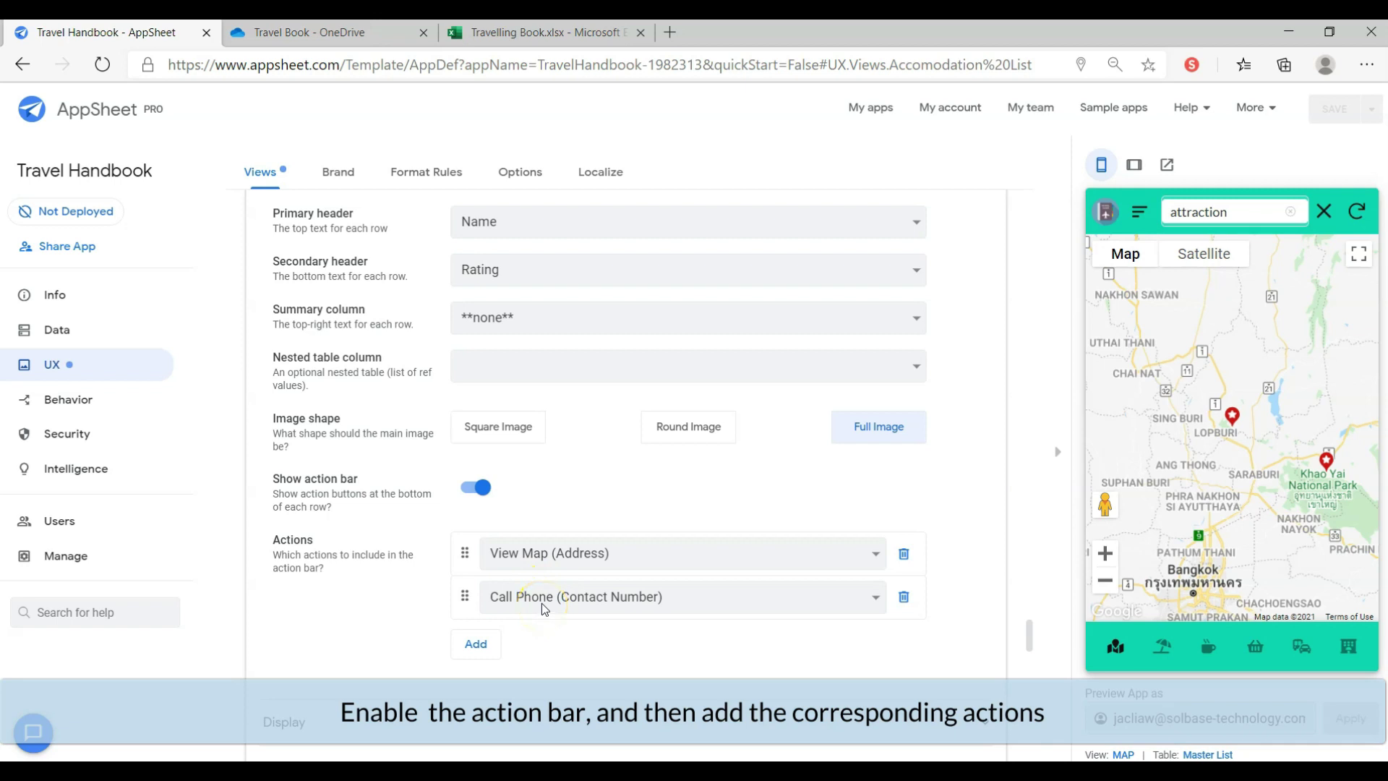
{"action": "scroll", "coordinate": [545, 610], "scroll_direction": "up", "scroll_amount": 5}
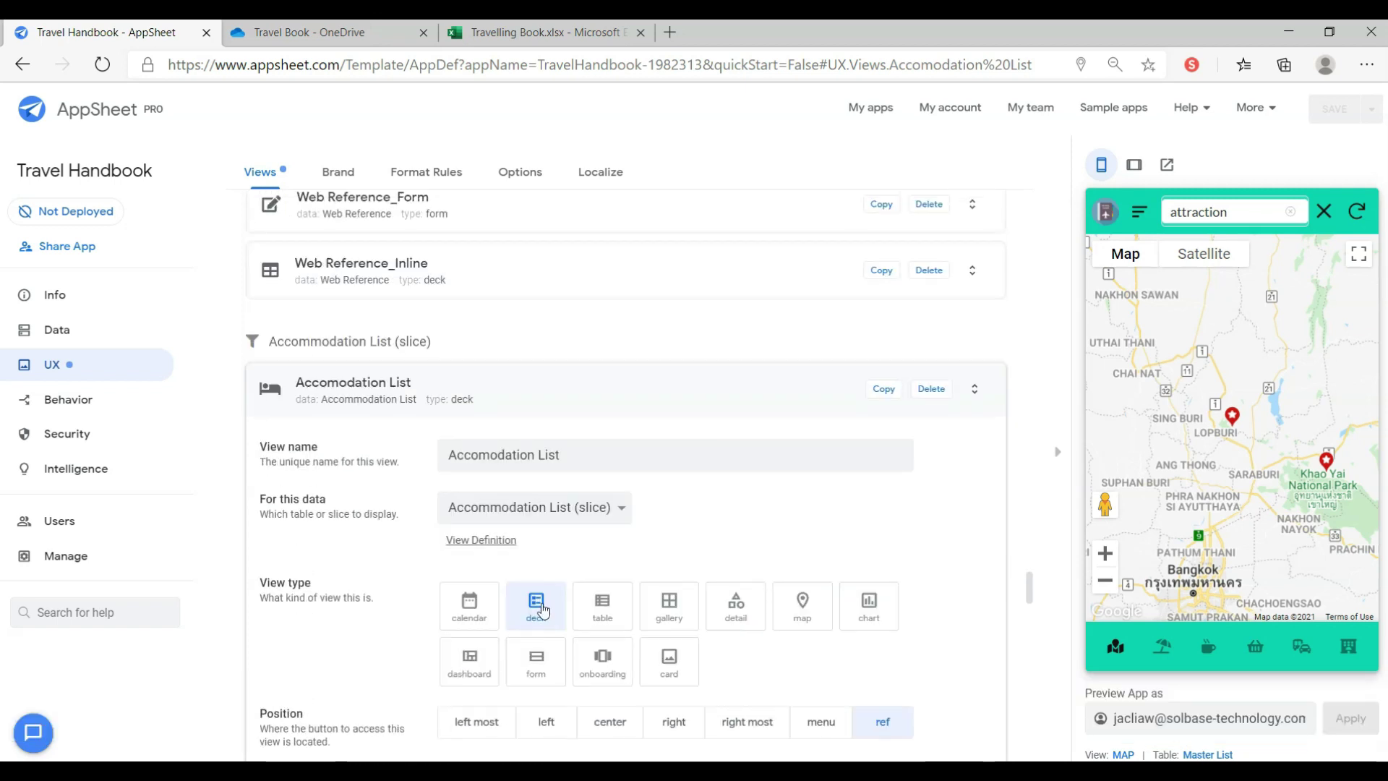
{"action": "left_click", "coordinate": [573, 388]}
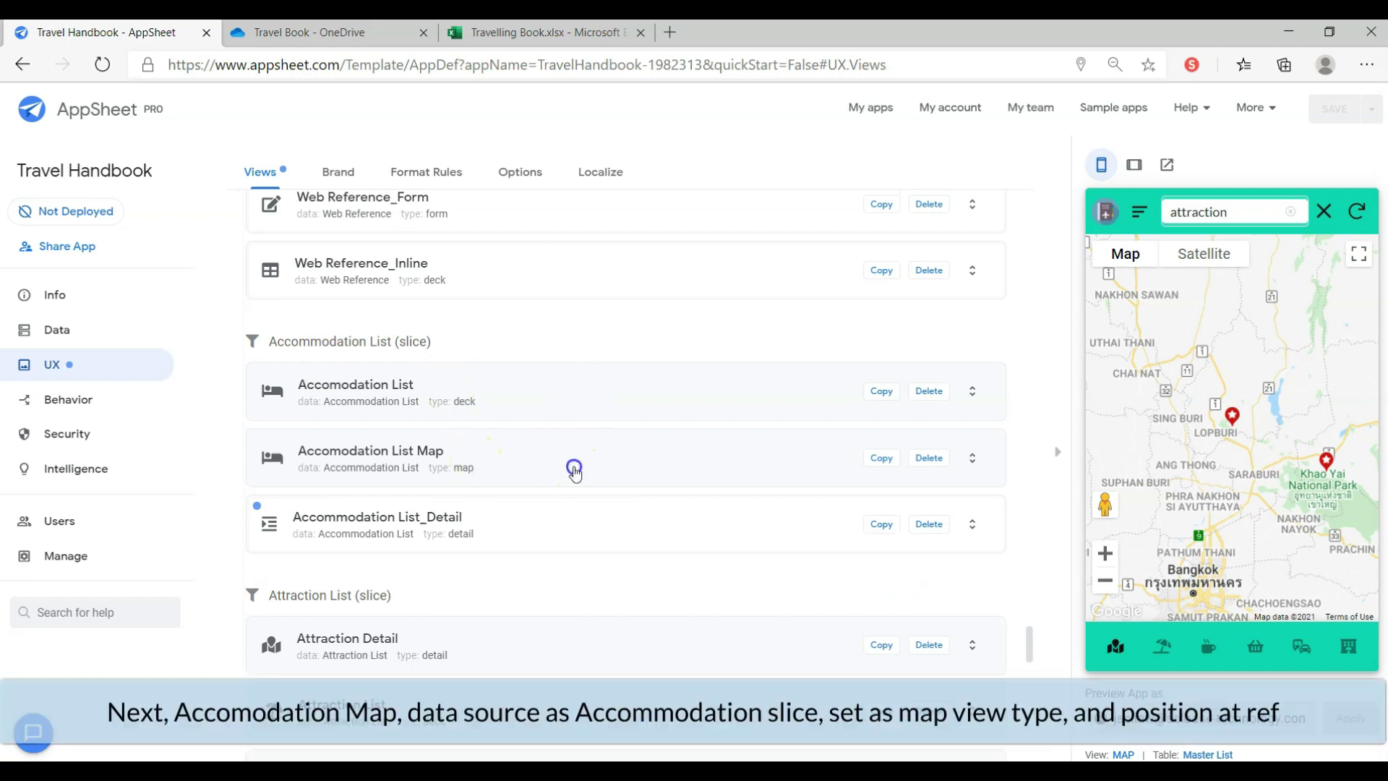
Check the Accomodation List Map view's data source, view type, position and map column
{"action": "left_click", "coordinate": [574, 473]}
{"action": "left_click", "coordinate": [550, 467]}
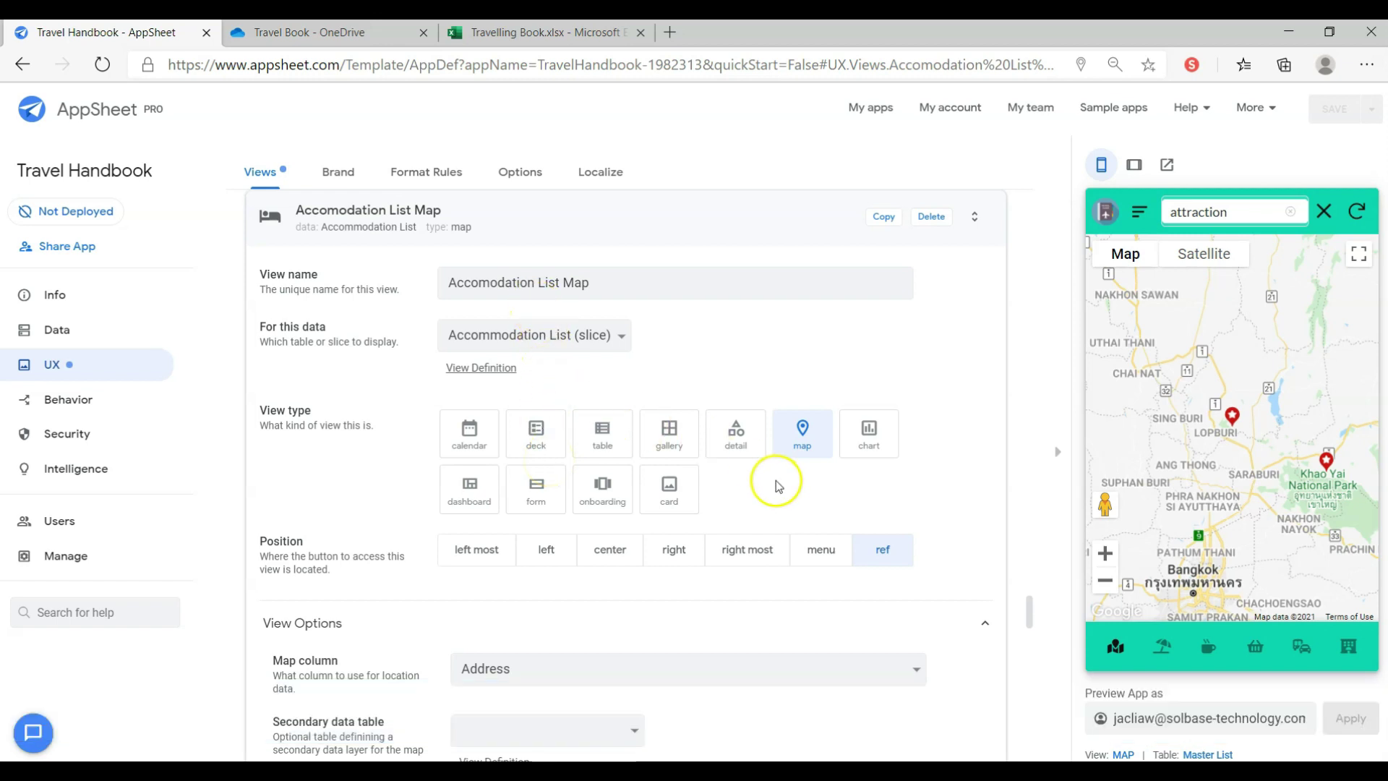
{"action": "scroll", "coordinate": [766, 481], "scroll_direction": "down", "scroll_amount": 2}
{"action": "scroll", "coordinate": [619, 525], "scroll_direction": "down", "scroll_amount": 3}
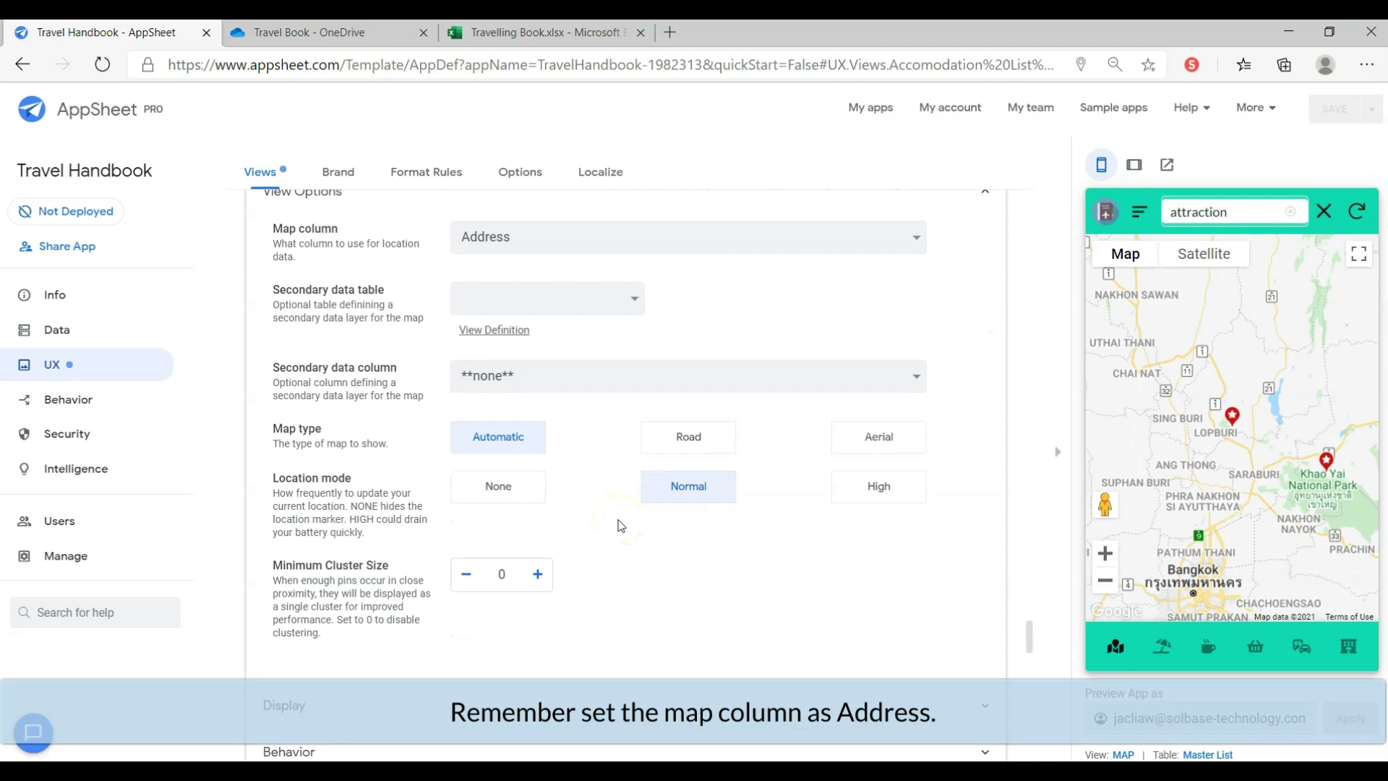
{"action": "scroll", "coordinate": [618, 524], "scroll_direction": "up", "scroll_amount": 7}
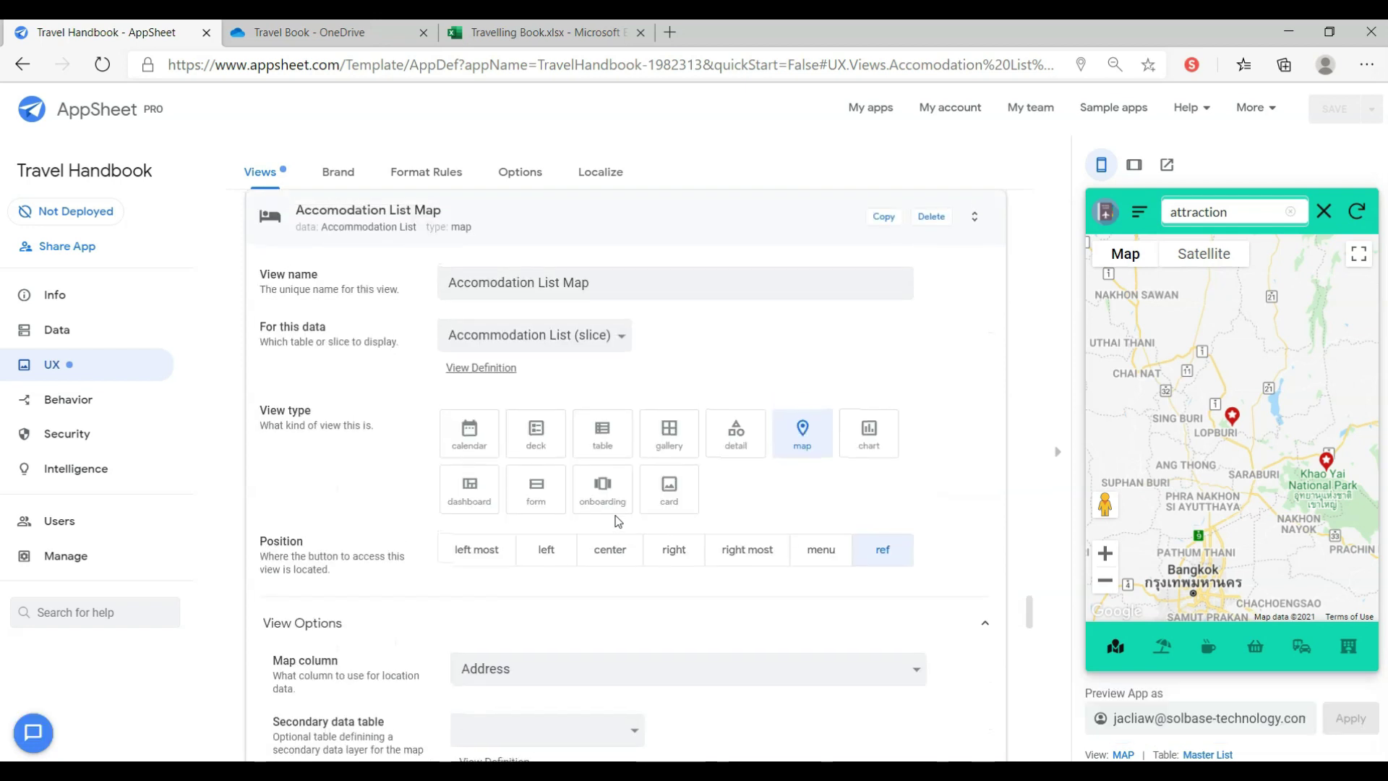
{"action": "left_click", "coordinate": [609, 398]}
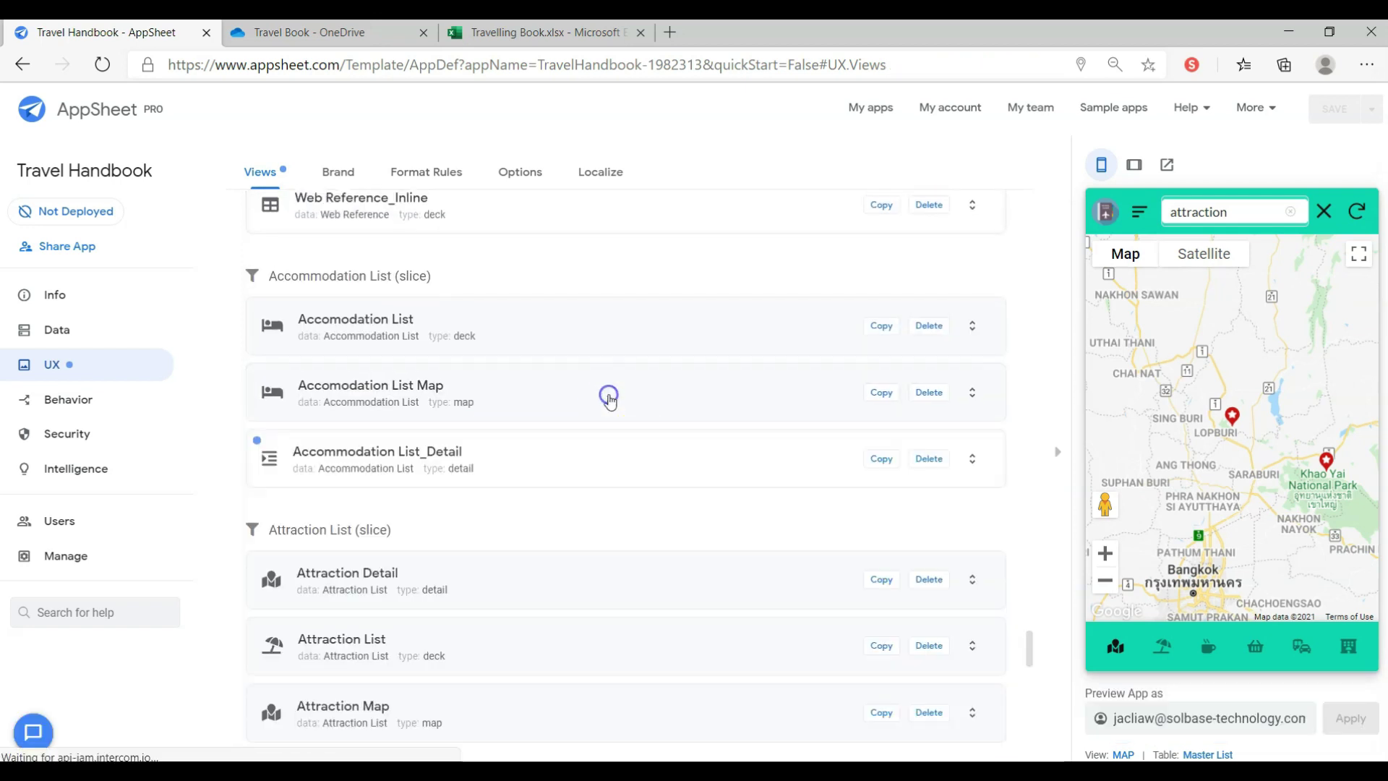
Review the Accommodation List_Detail view's main image and column order
{"action": "left_click", "coordinate": [617, 471]}
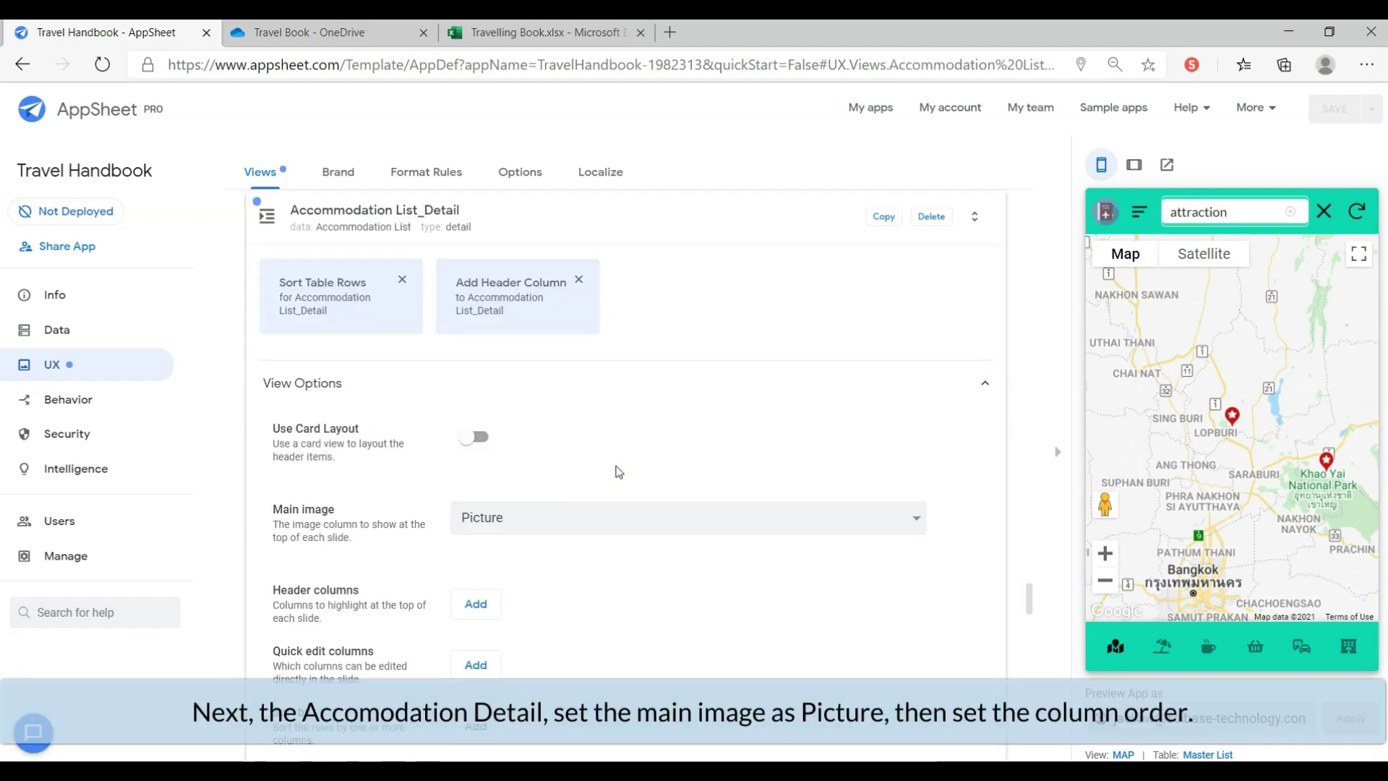
{"action": "scroll", "coordinate": [619, 471], "scroll_direction": "down", "scroll_amount": 5}
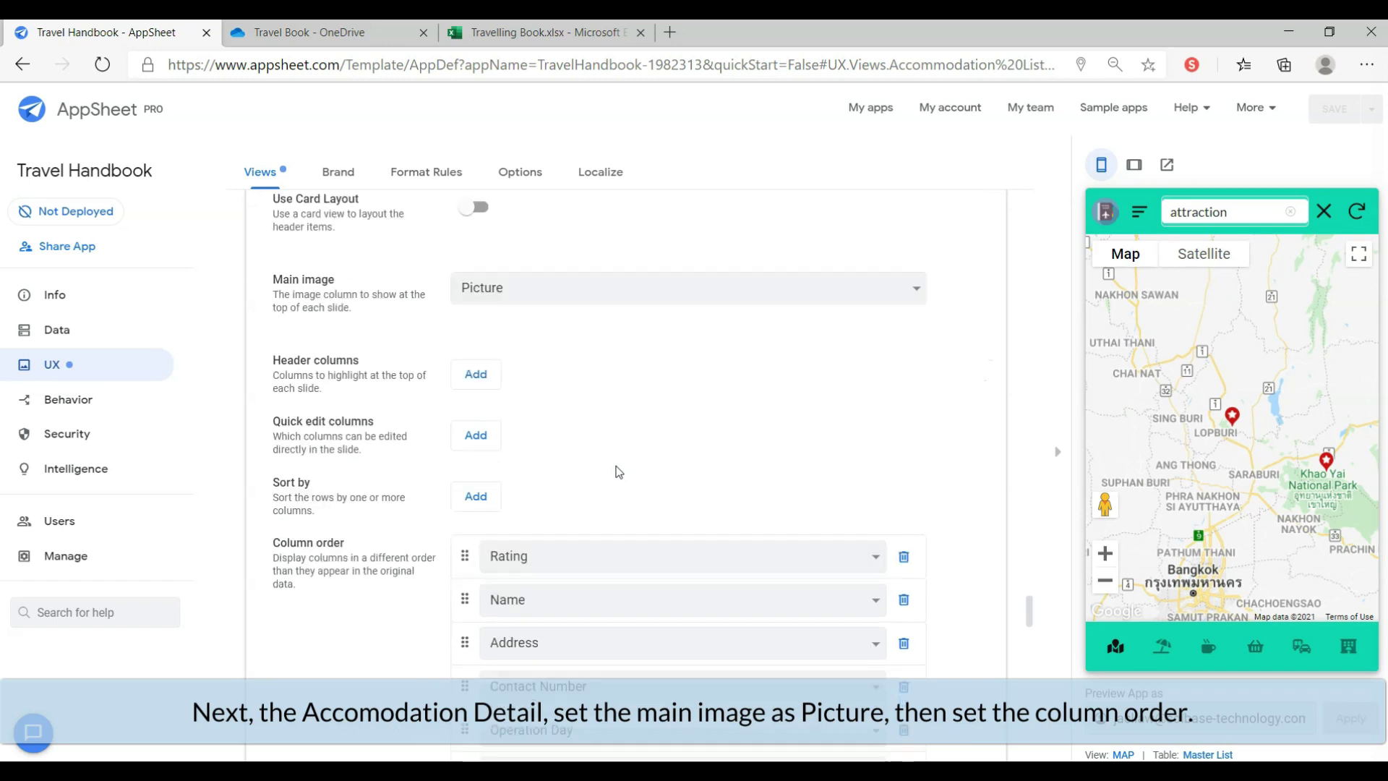
{"action": "scroll", "coordinate": [619, 471], "scroll_direction": "down", "scroll_amount": 2}
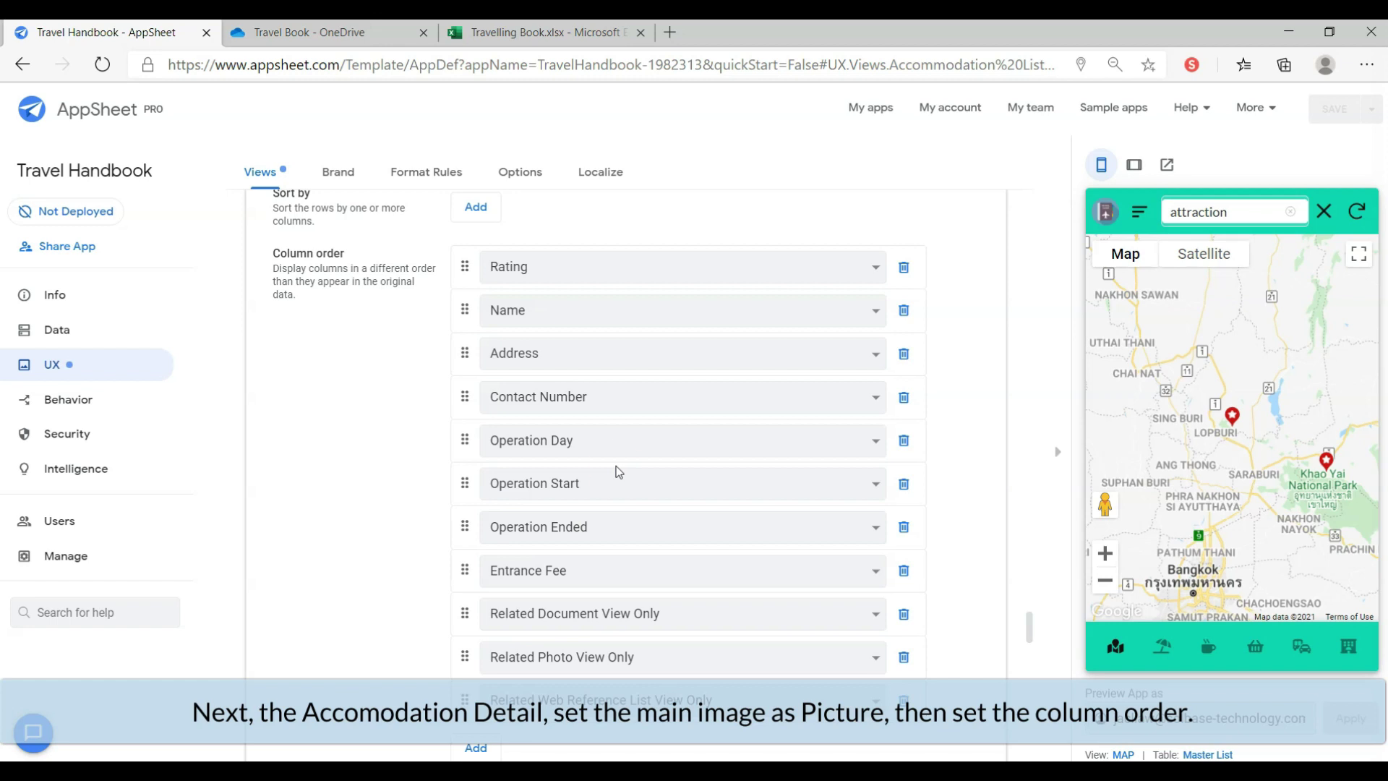
{"action": "scroll", "coordinate": [619, 471], "scroll_direction": "down", "scroll_amount": 10}
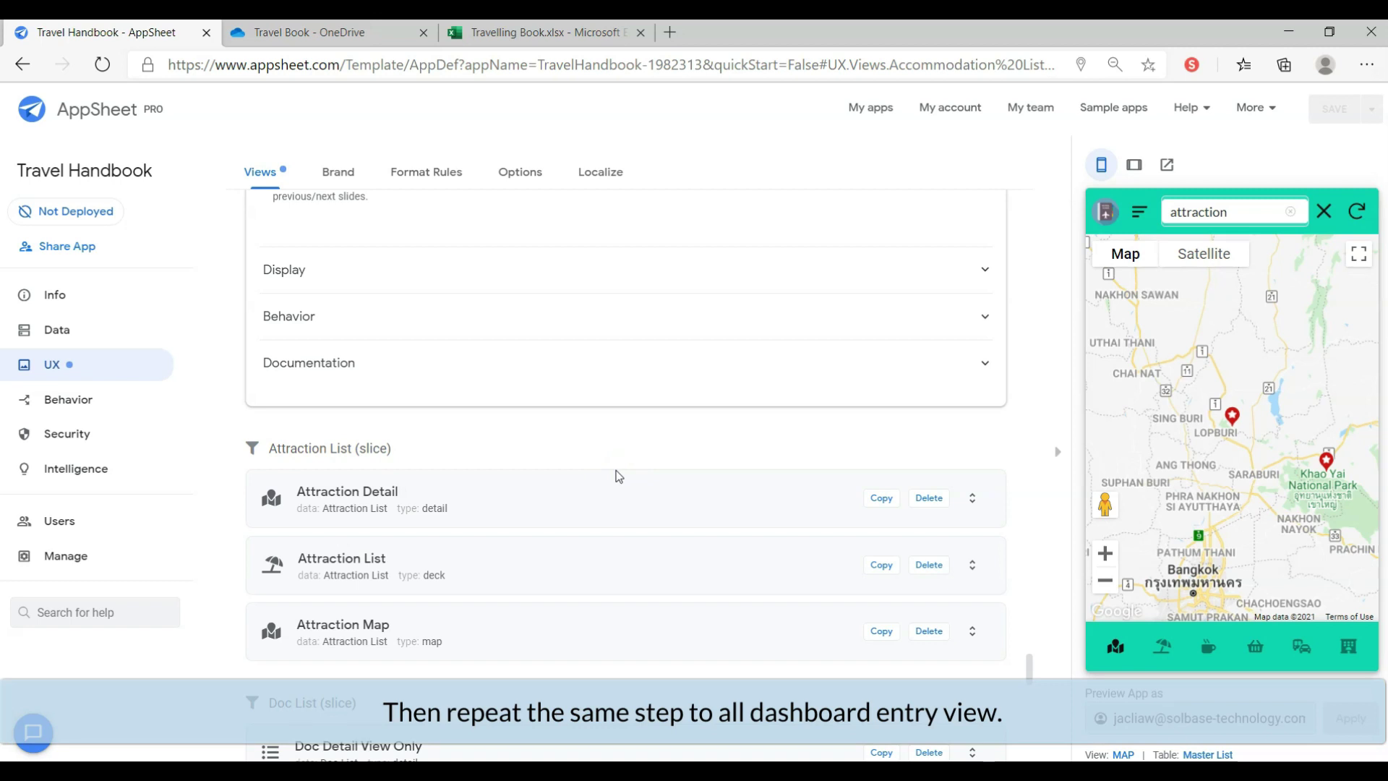
Check the Attraction List view's data source, type, position, image and header columns, and action bar
{"action": "left_click", "coordinate": [610, 555]}
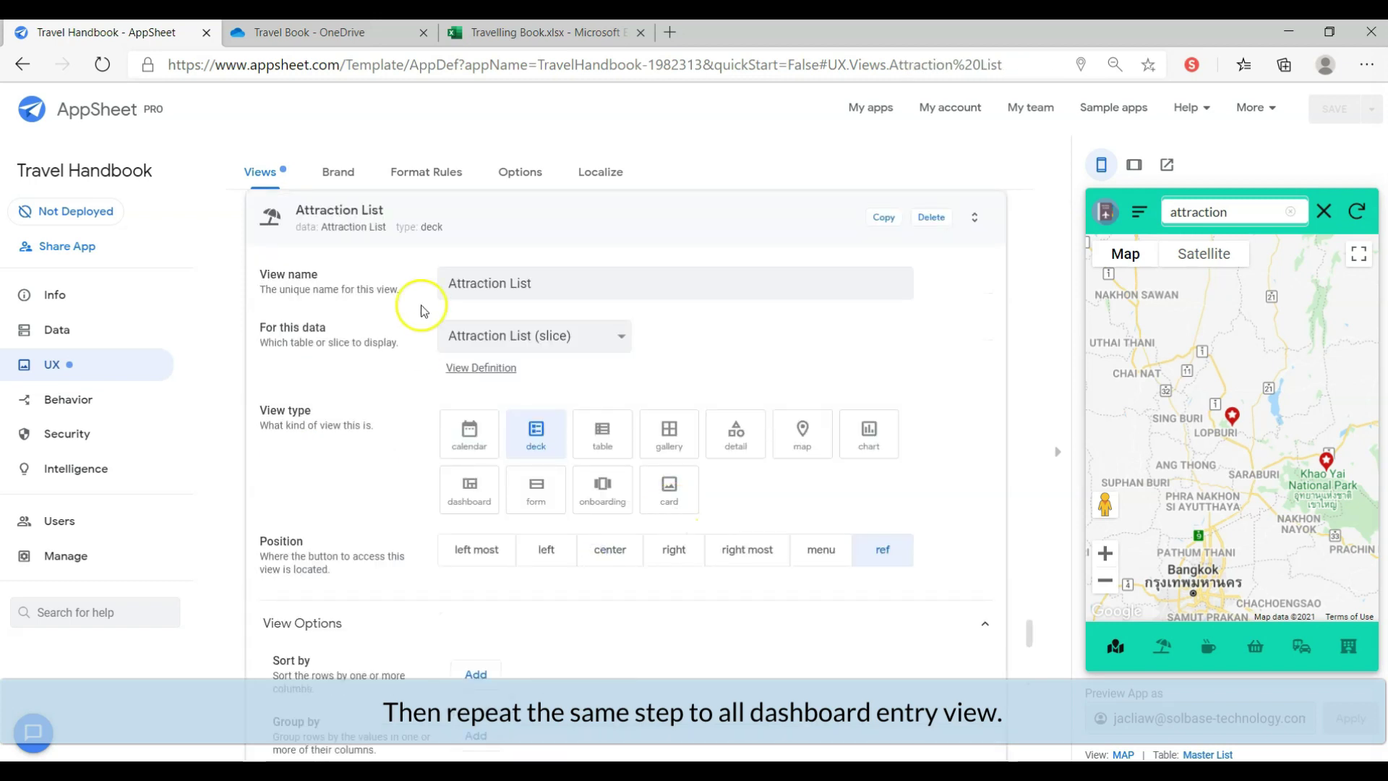
{"action": "scroll", "coordinate": [495, 412], "scroll_direction": "down", "scroll_amount": 8}
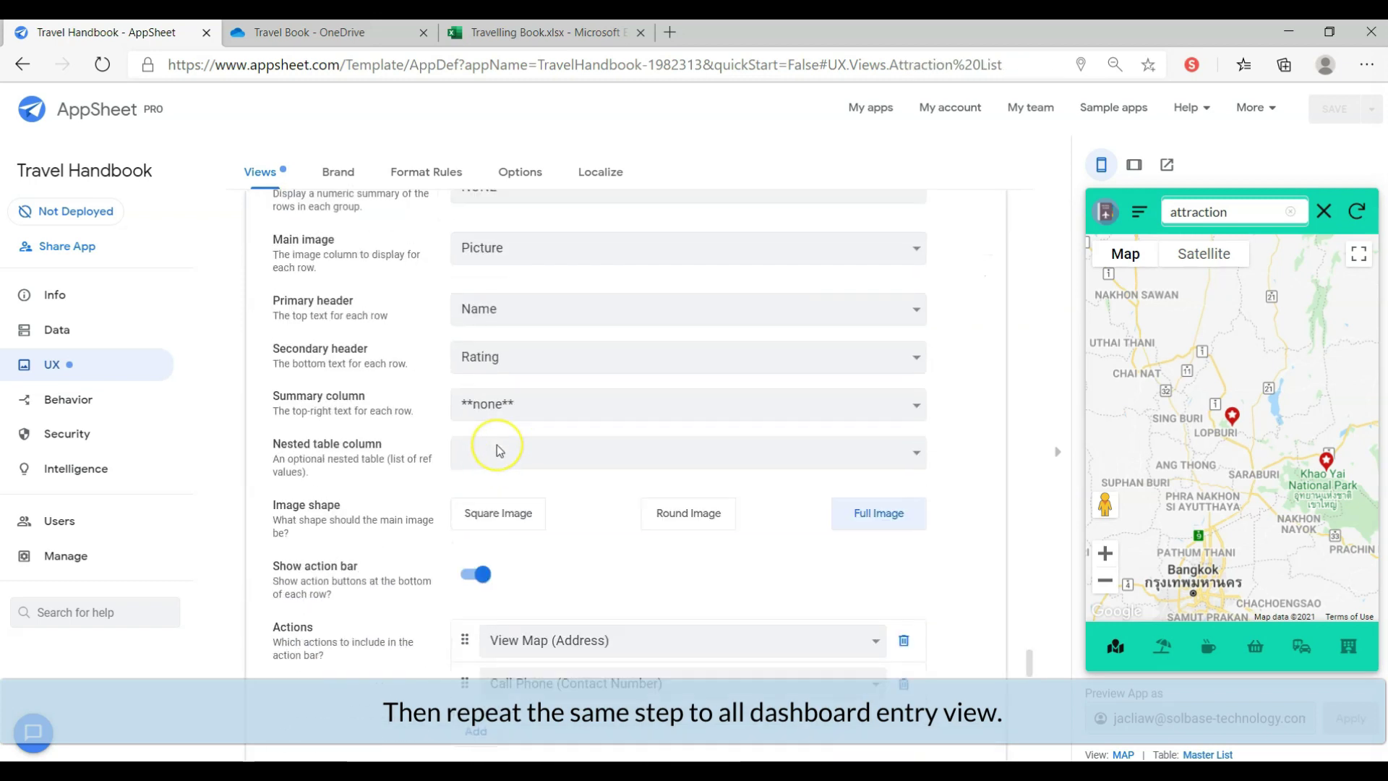
{"action": "scroll", "coordinate": [497, 445], "scroll_direction": "up", "scroll_amount": 5}
{"action": "left_click", "coordinate": [504, 313]}
Look over the settings of the Attraction Map view
{"action": "left_click", "coordinate": [504, 375]}
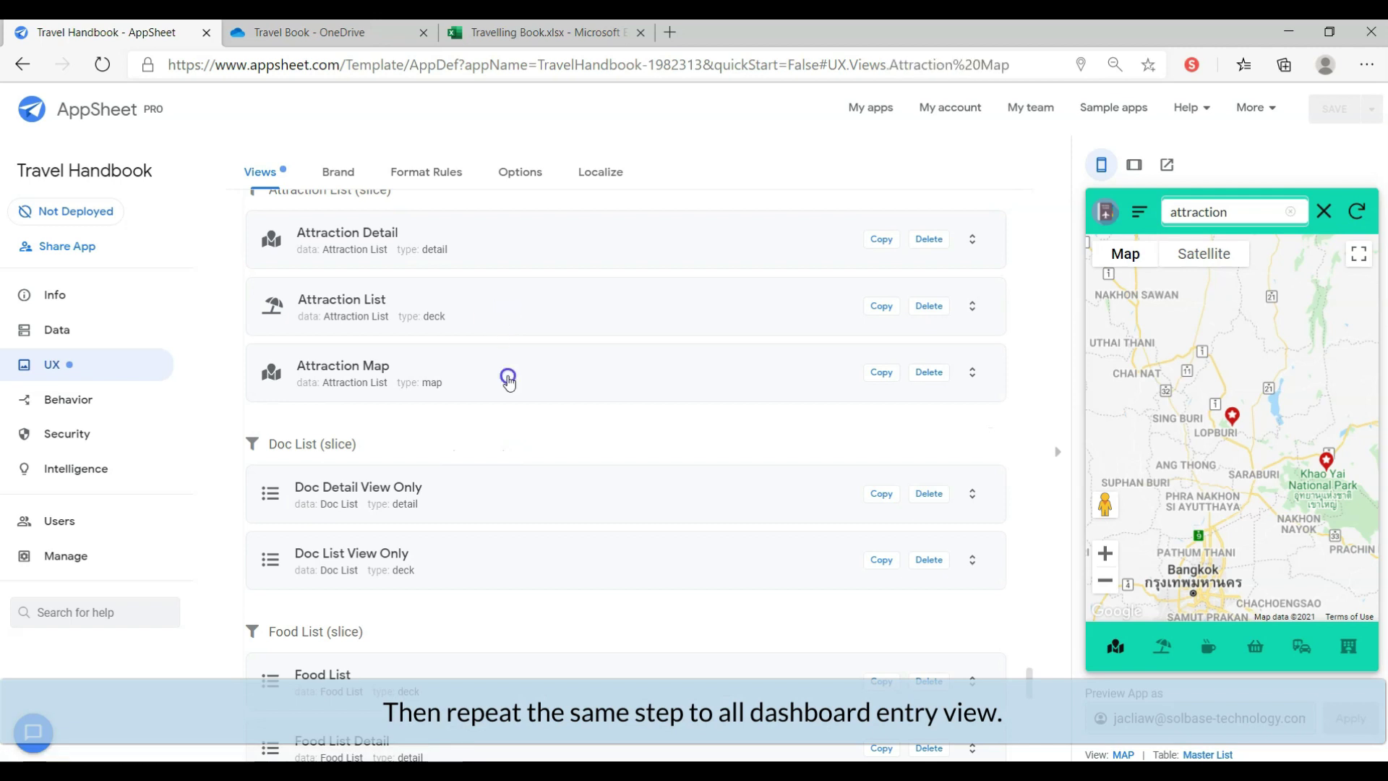
{"action": "scroll", "coordinate": [657, 424], "scroll_direction": "down", "scroll_amount": 3}
{"action": "scroll", "coordinate": [657, 424], "scroll_direction": "up", "scroll_amount": 3}
{"action": "left_click", "coordinate": [535, 310]}
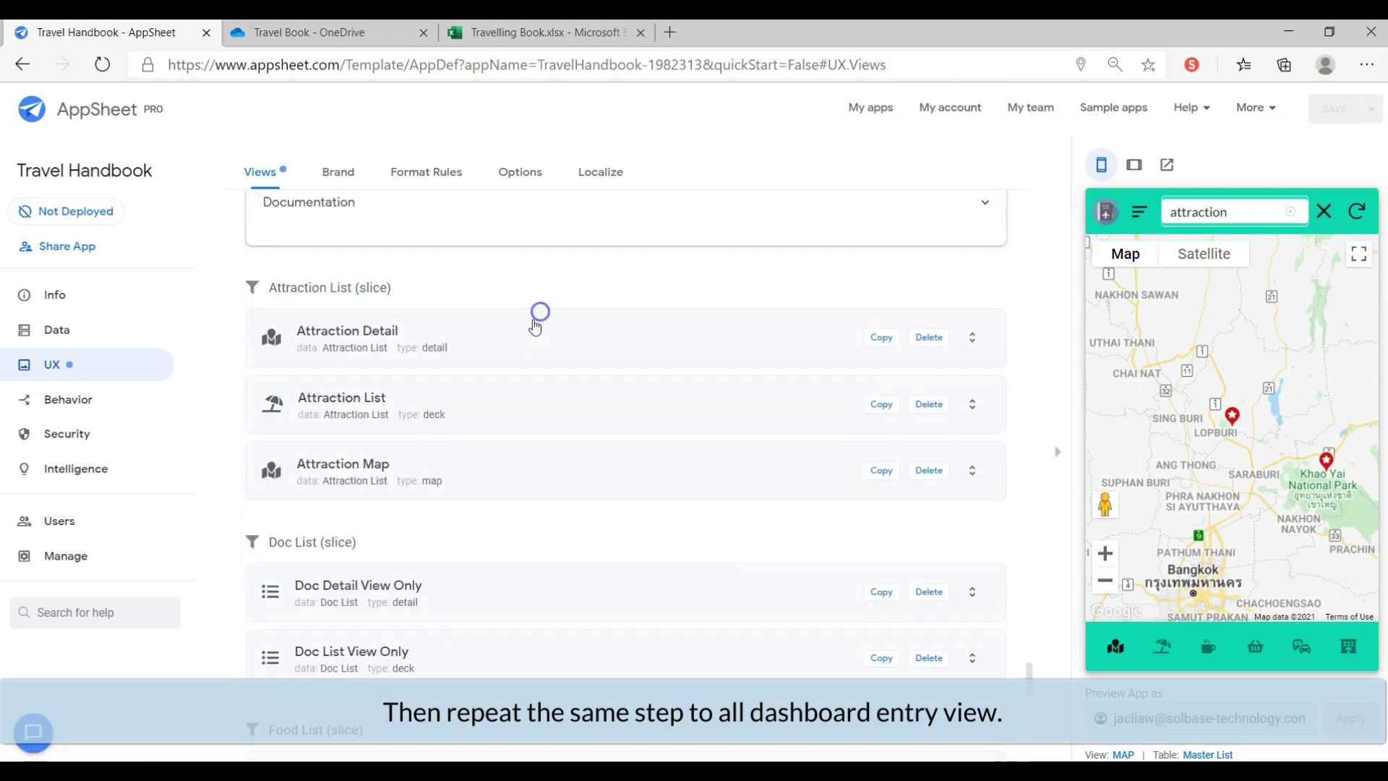
Examine the Attraction Detail view's main image and column order
{"action": "left_click", "coordinate": [519, 344]}
{"action": "scroll", "coordinate": [714, 354], "scroll_direction": "down", "scroll_amount": 12}
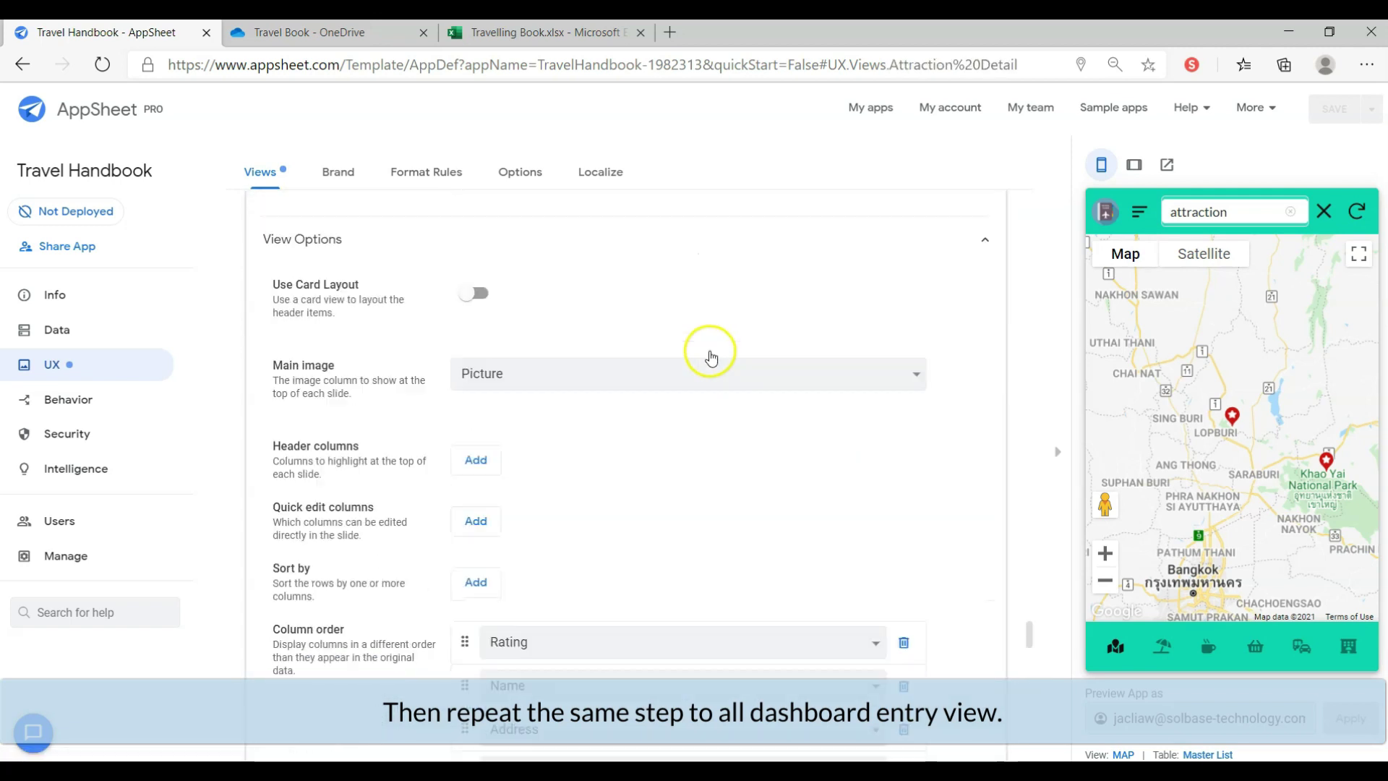
{"action": "scroll", "coordinate": [712, 357], "scroll_direction": "down", "scroll_amount": 10}
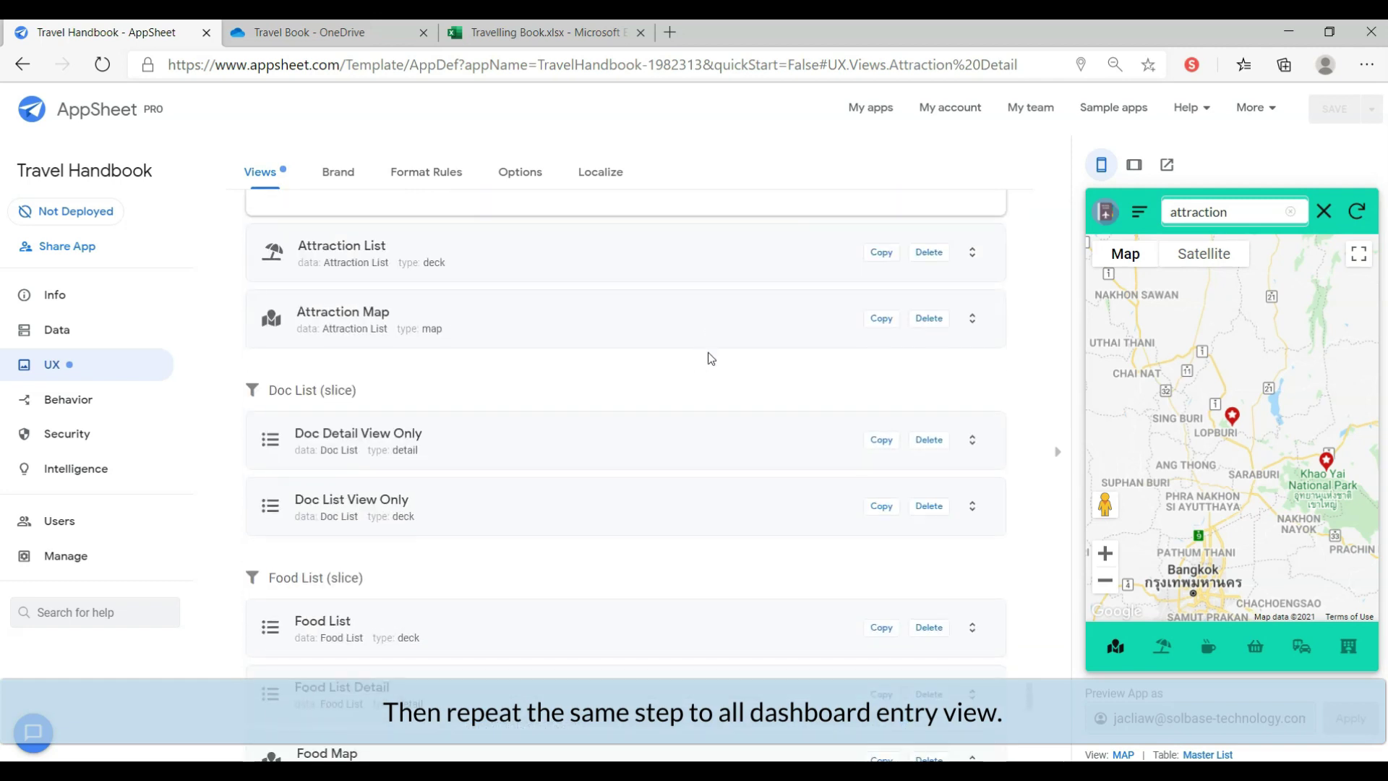
Check the Food List view's slice, type, position, image and header columns, and action bar
{"action": "scroll", "coordinate": [711, 359], "scroll_direction": "down", "scroll_amount": 5}
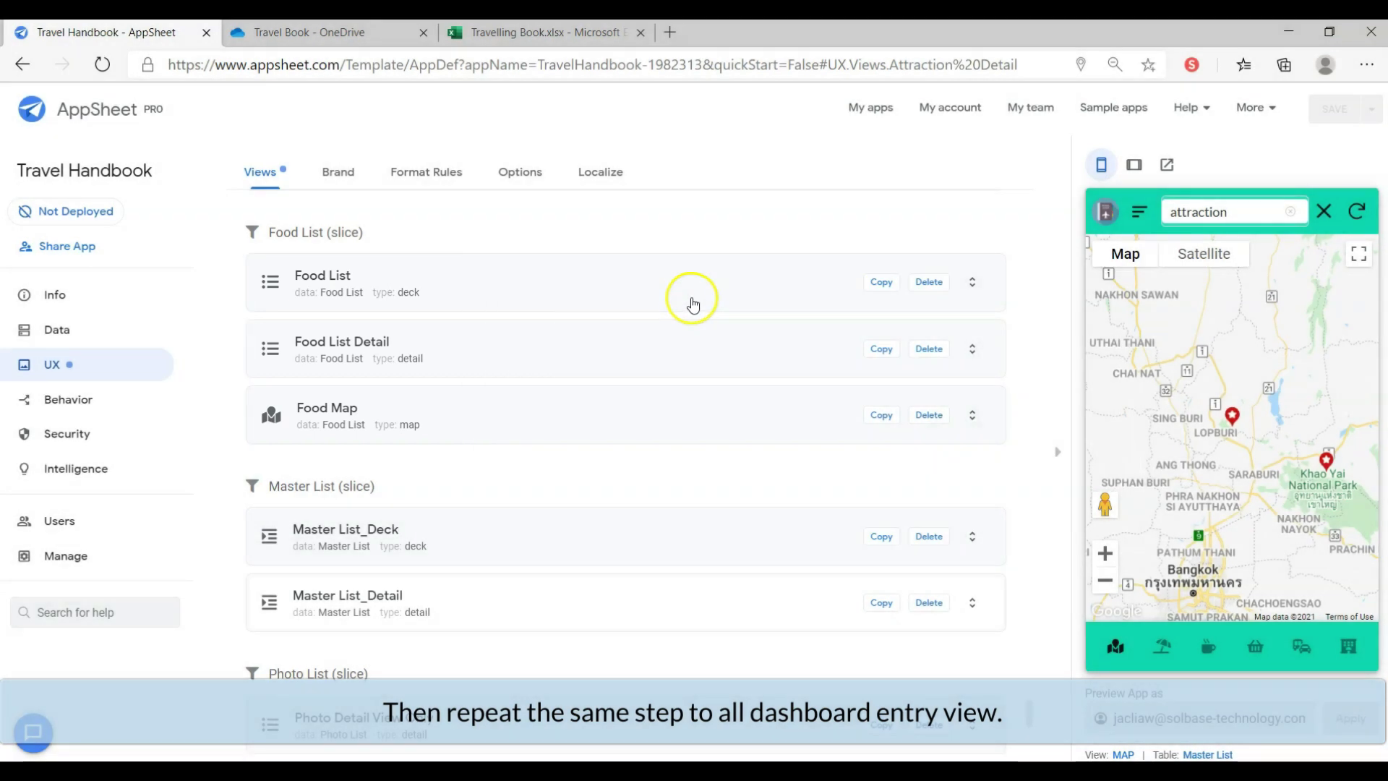
{"action": "left_click", "coordinate": [692, 297]}
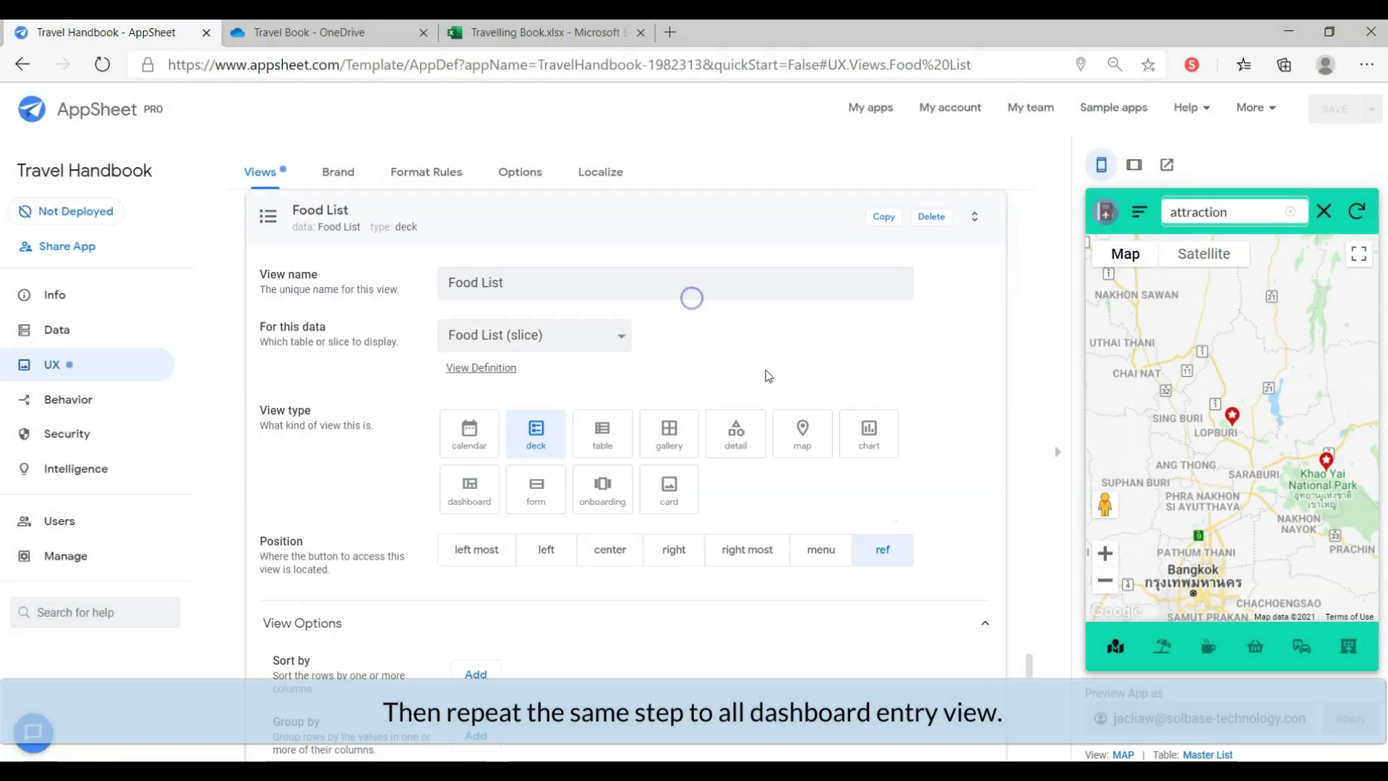
{"action": "scroll", "coordinate": [787, 389], "scroll_direction": "down", "scroll_amount": 7}
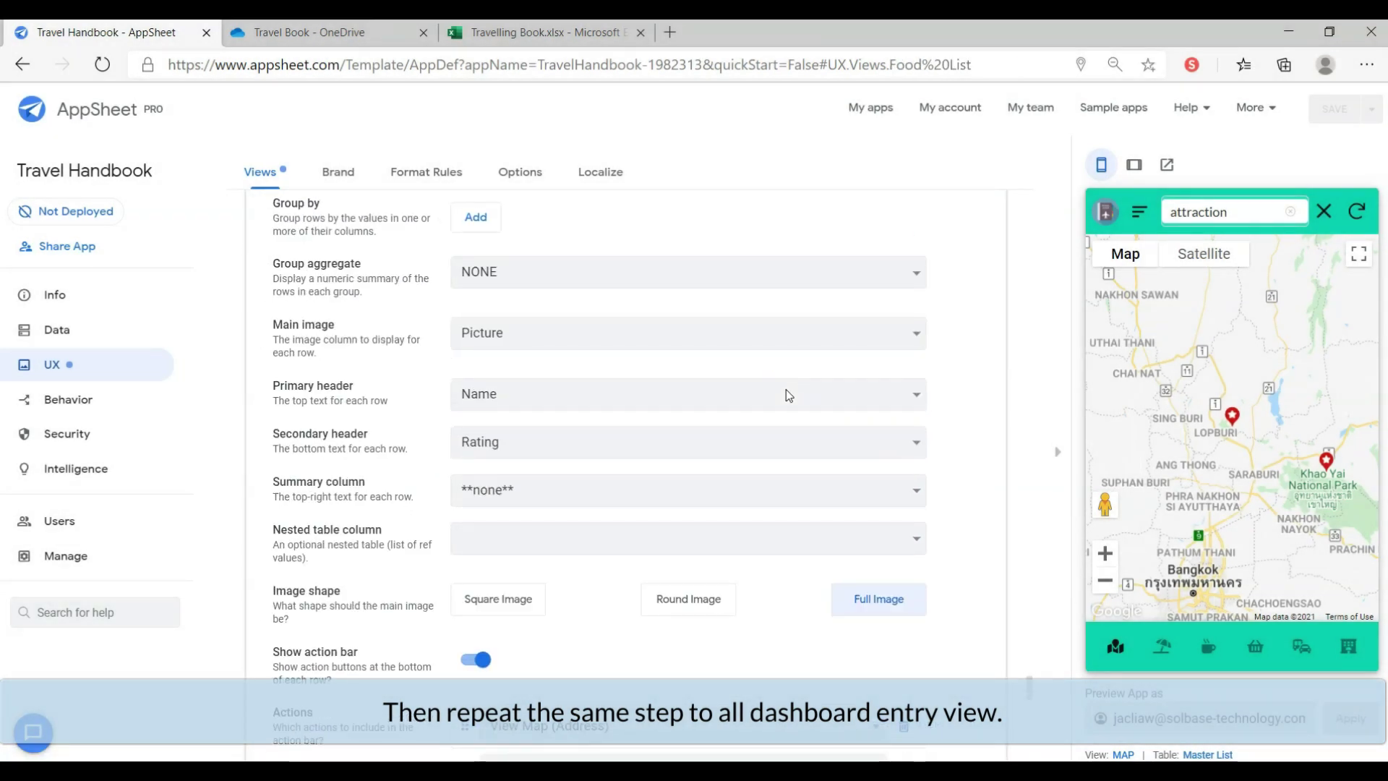
{"action": "scroll", "coordinate": [786, 388], "scroll_direction": "down", "scroll_amount": 5}
Look through the Food List Detail view's data source, type, position and view options
{"action": "left_click", "coordinate": [750, 443]}
{"action": "scroll", "coordinate": [750, 443], "scroll_direction": "down", "scroll_amount": 3}
{"action": "scroll", "coordinate": [651, 361], "scroll_direction": "up", "scroll_amount": 3}
{"action": "left_click", "coordinate": [563, 334]}
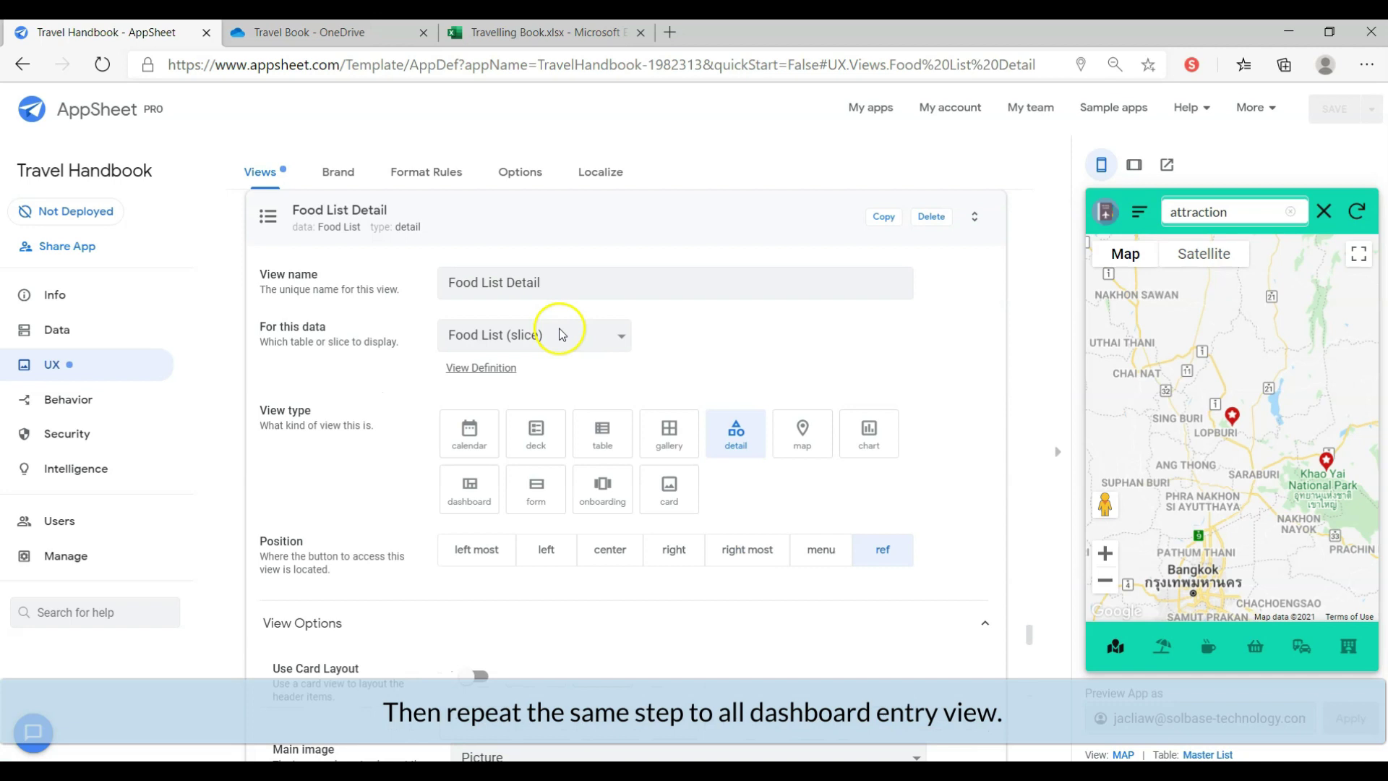
{"action": "scroll", "coordinate": [707, 412], "scroll_direction": "down", "scroll_amount": 20}
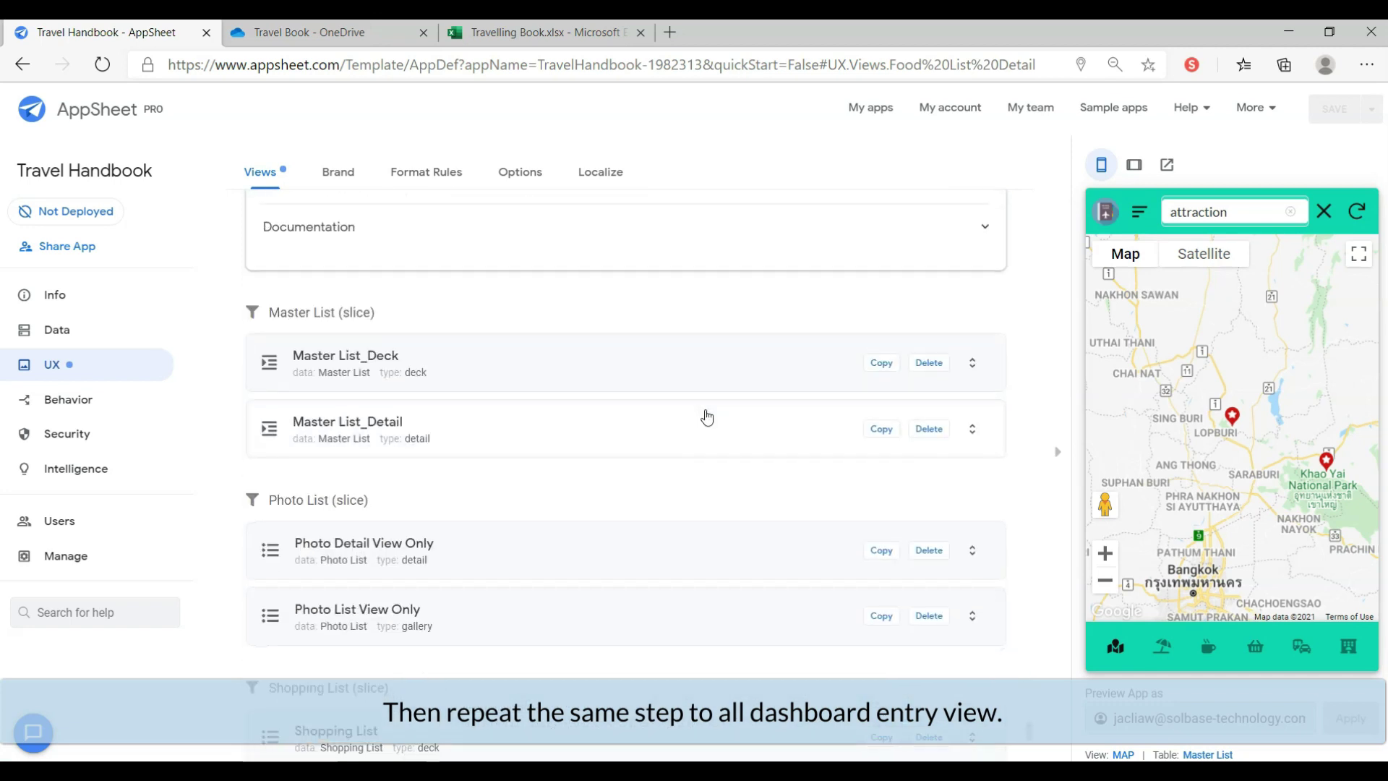
Locate the list, detail and map ref views of the Shopping List and Transportation List slices
{"action": "left_click", "coordinate": [709, 533]}
{"action": "scroll", "coordinate": [709, 533], "scroll_direction": "down", "scroll_amount": 4}
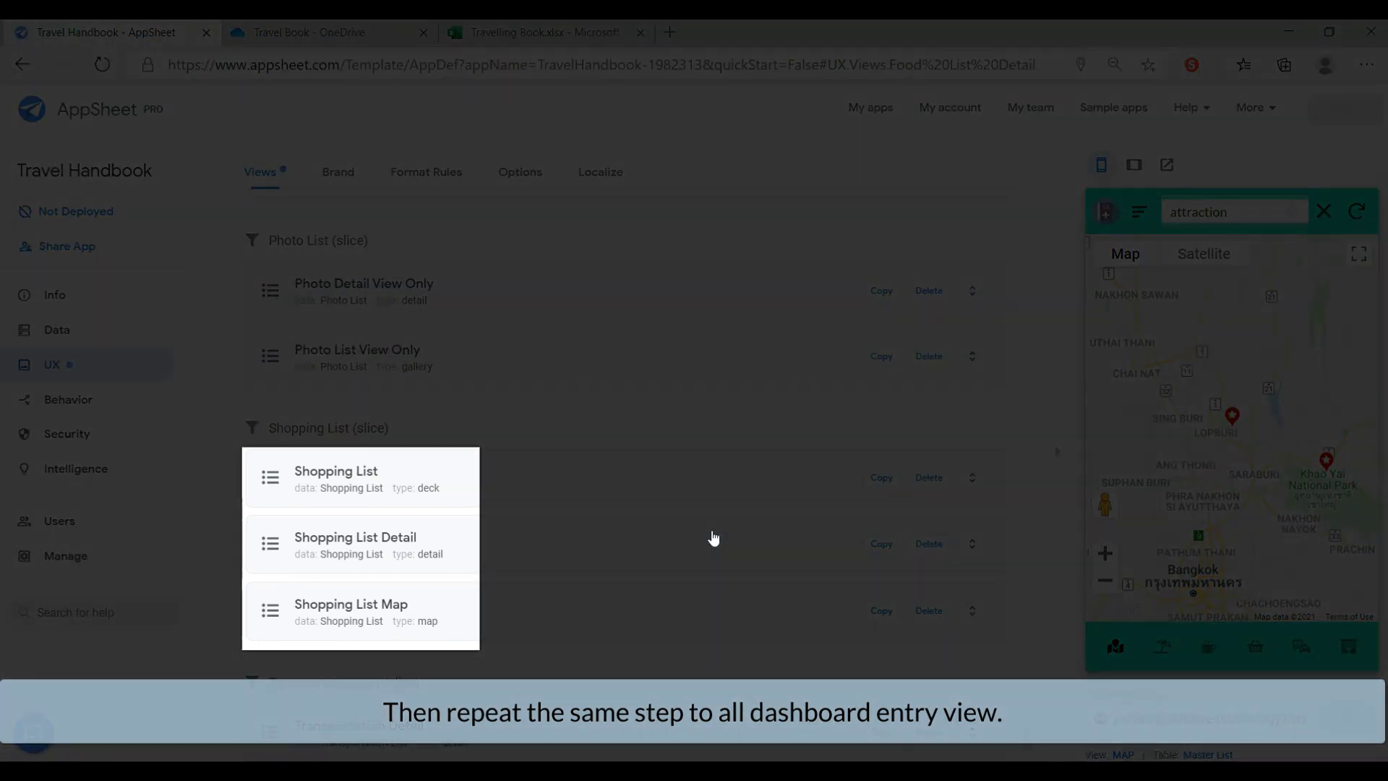
{"action": "scroll", "coordinate": [739, 491], "scroll_direction": "down", "scroll_amount": 4}
{"action": "scroll", "coordinate": [741, 484], "scroll_direction": "up", "scroll_amount": 1}
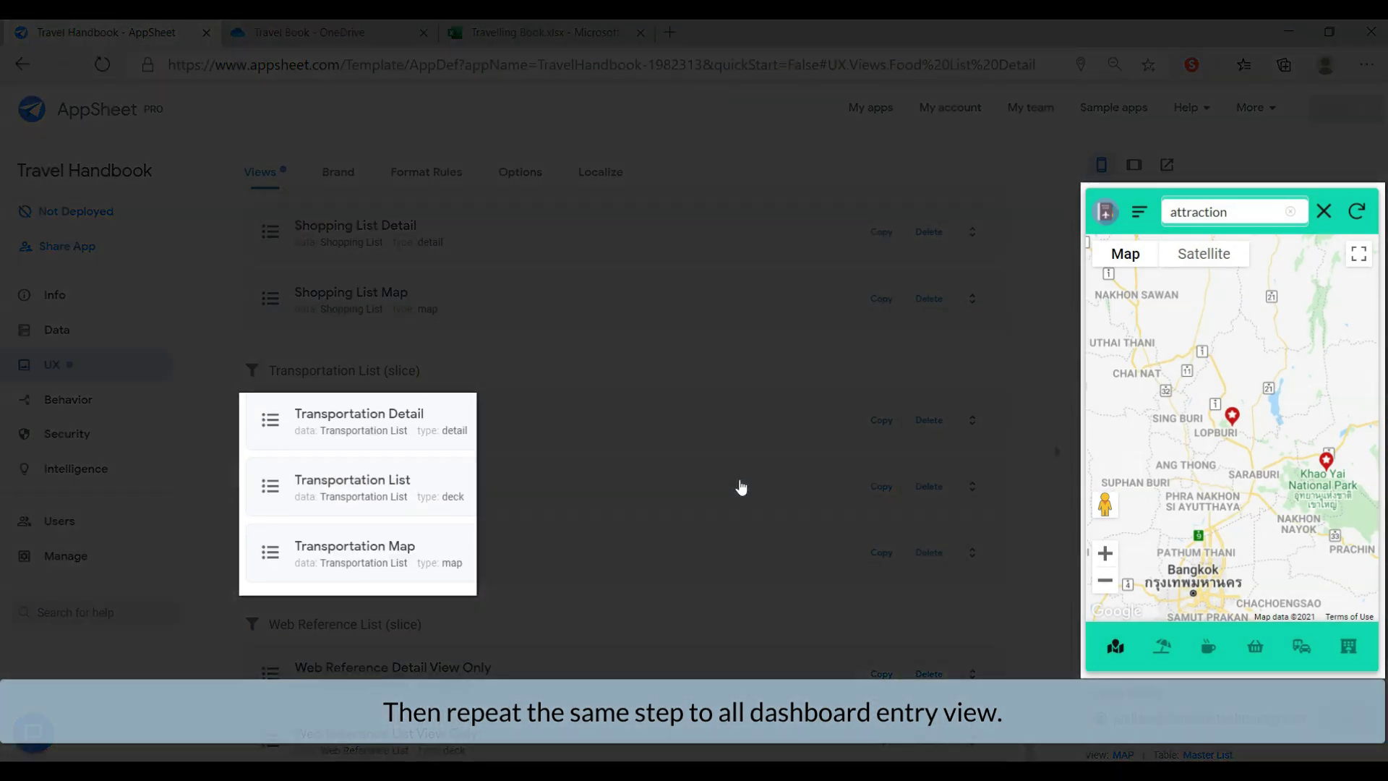
Preview the attraction, food and beverage, shopping, transportation and accommodation dashboards one after another in the app preview
{"action": "left_click", "coordinate": [1165, 646]}
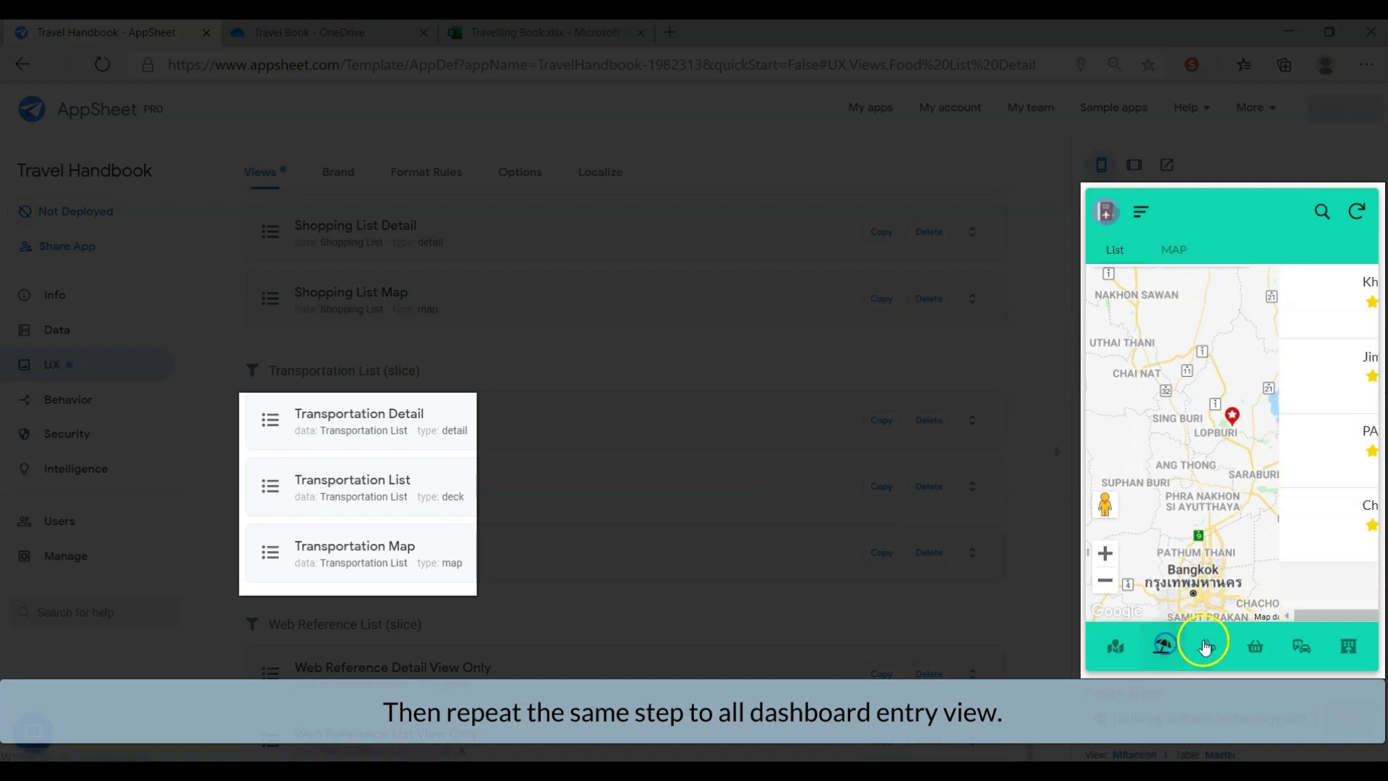
{"action": "left_click", "coordinate": [1208, 645]}
{"action": "left_click", "coordinate": [1254, 646]}
{"action": "left_click", "coordinate": [1309, 651]}
{"action": "left_click", "coordinate": [1346, 651]}
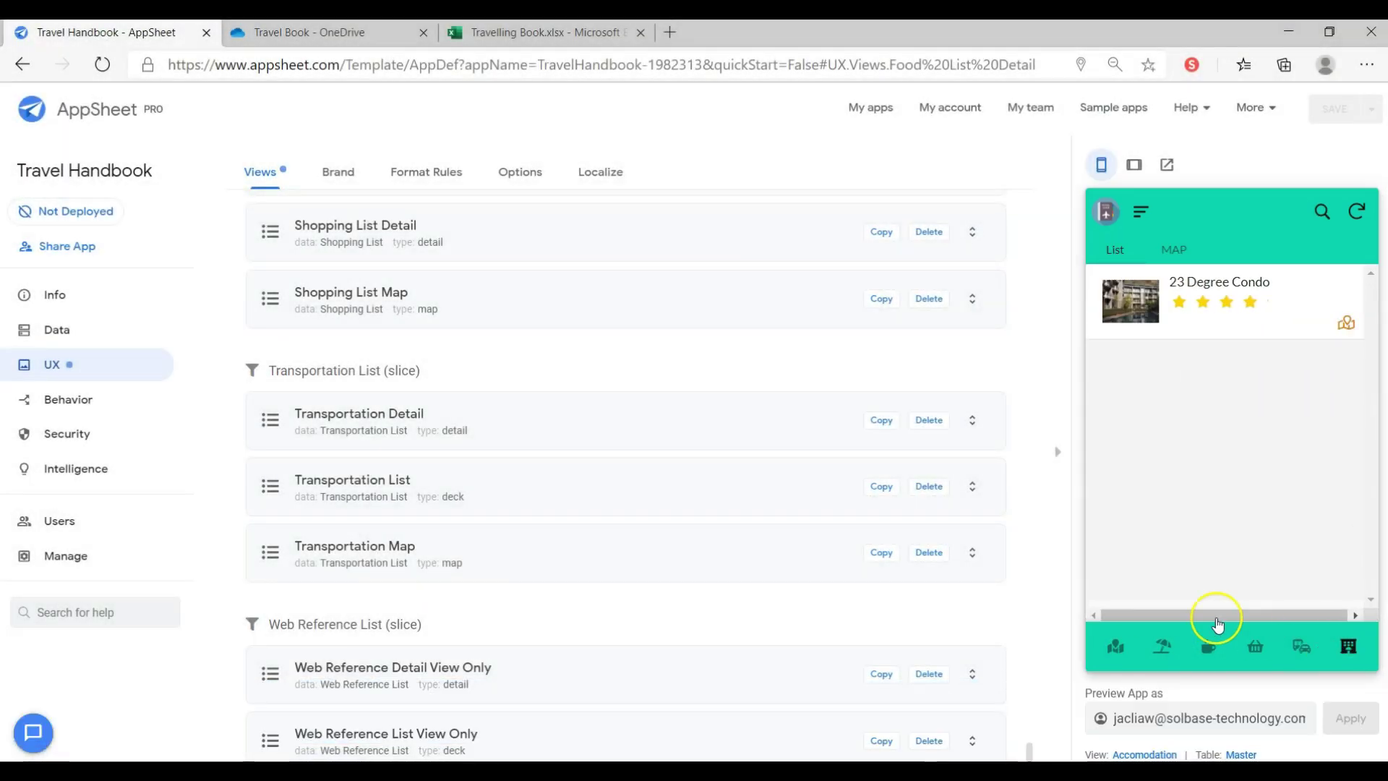
Show the Database view in the app preview and check the Master List view's data source, type, position, sorting and image size
{"action": "left_click", "coordinate": [1143, 213]}
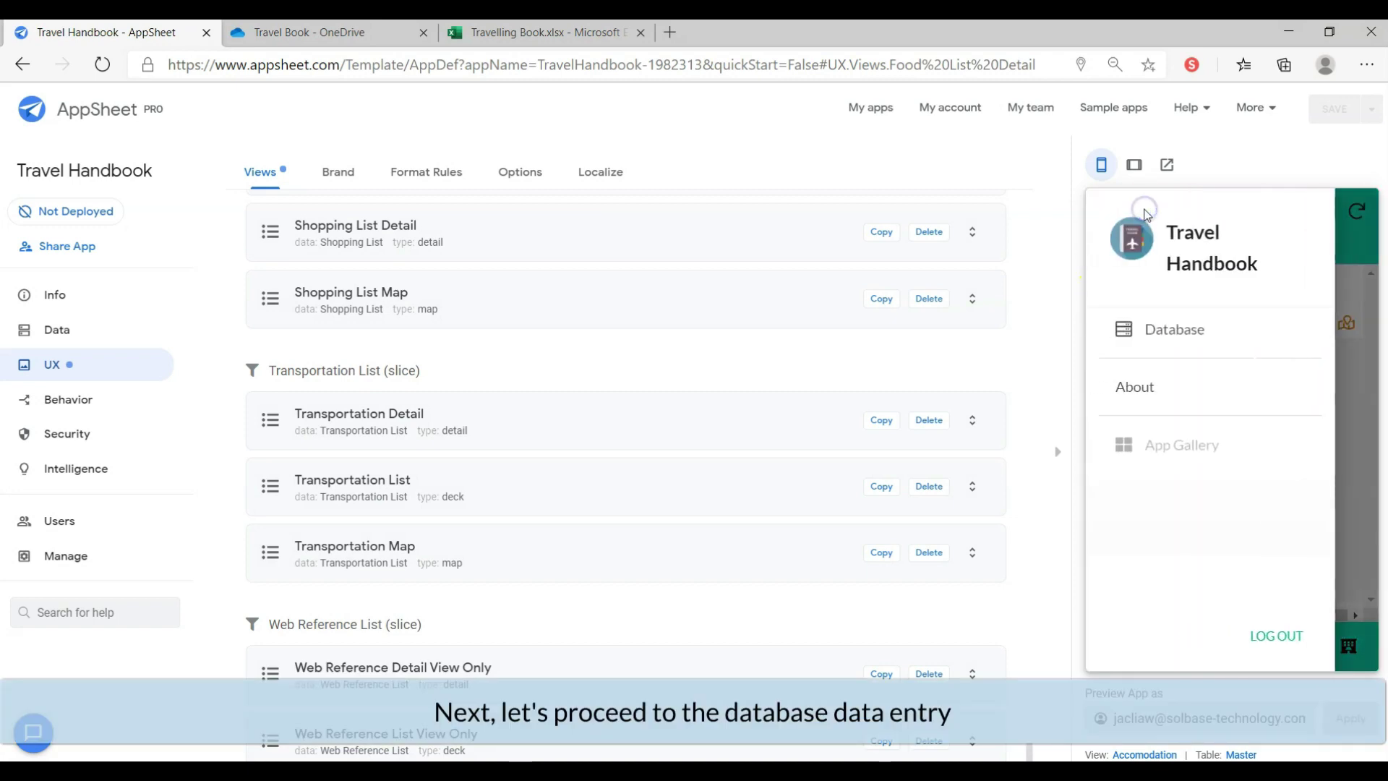
{"action": "left_click", "coordinate": [1186, 329]}
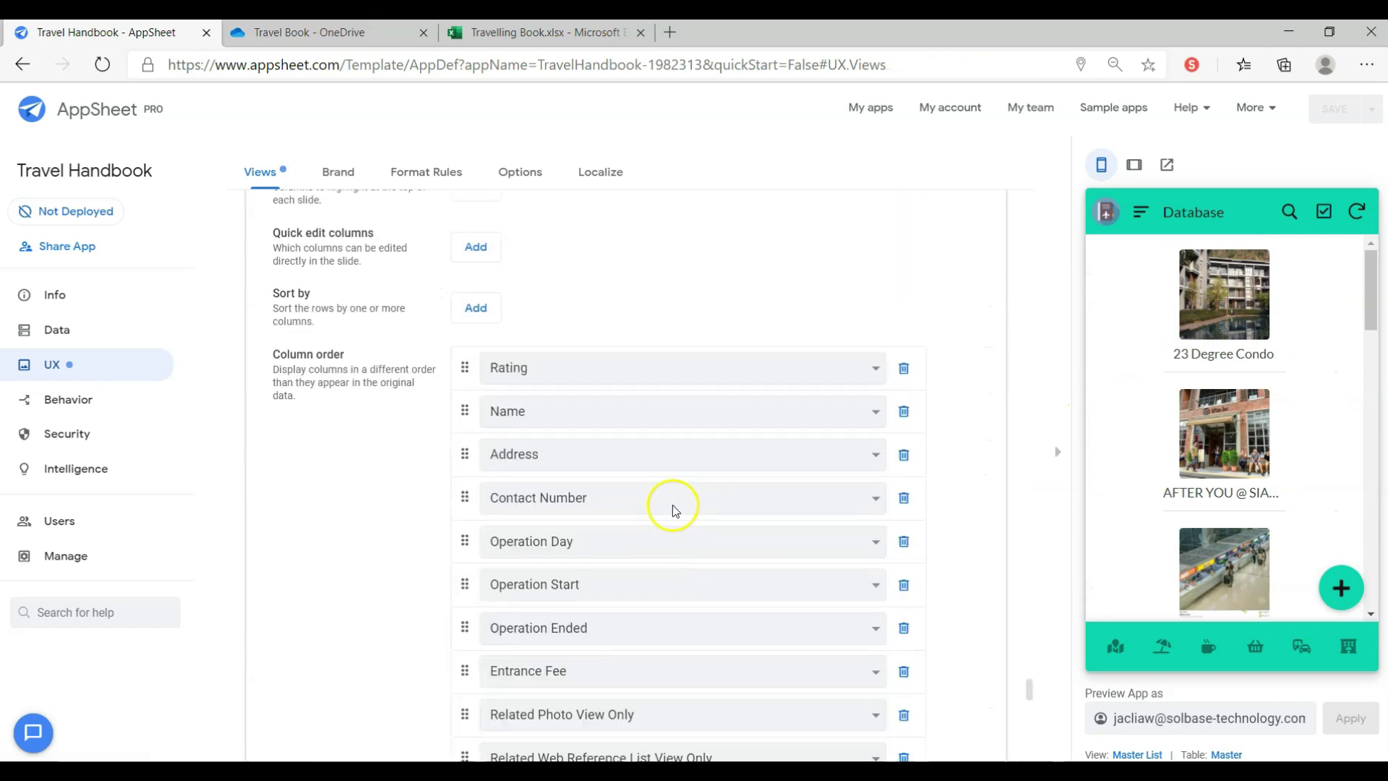
{"action": "left_click", "coordinate": [571, 384]}
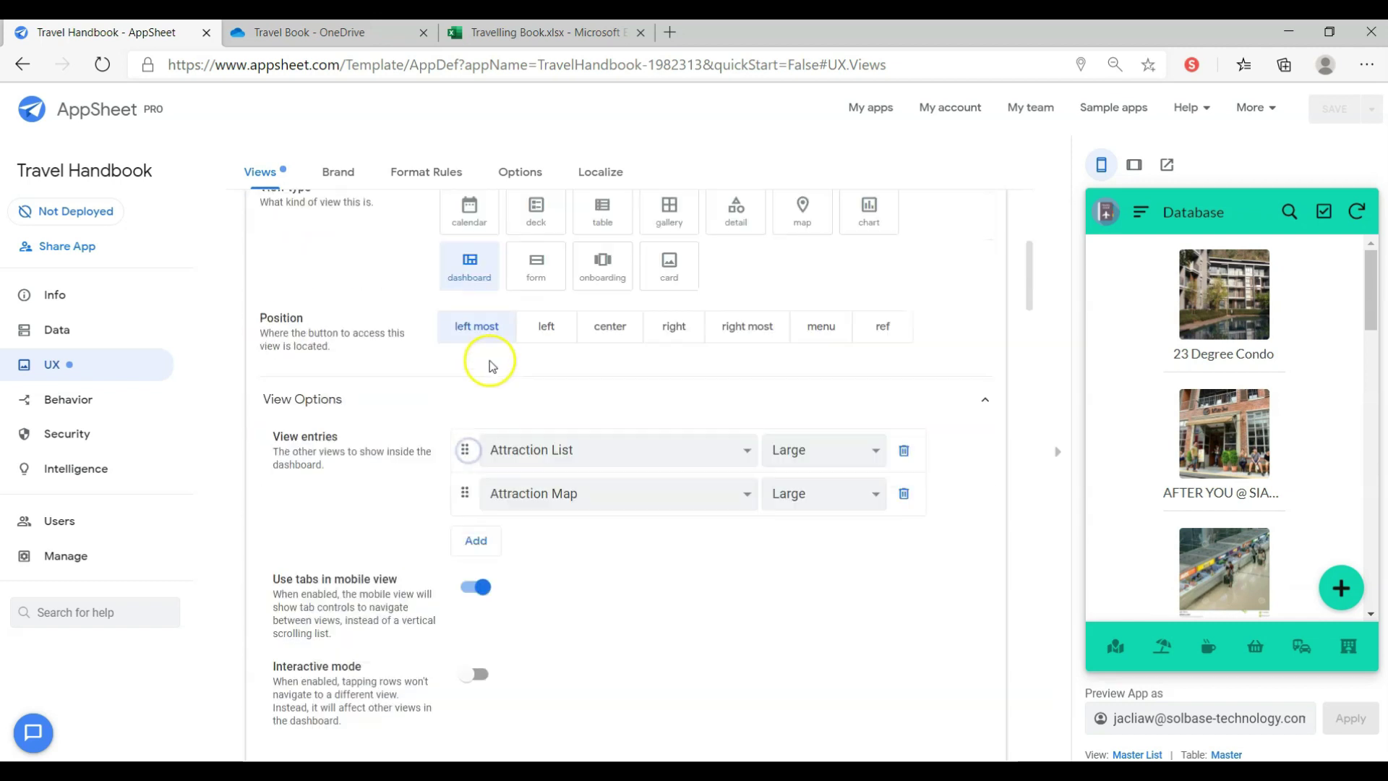
{"action": "left_click", "coordinate": [458, 457]}
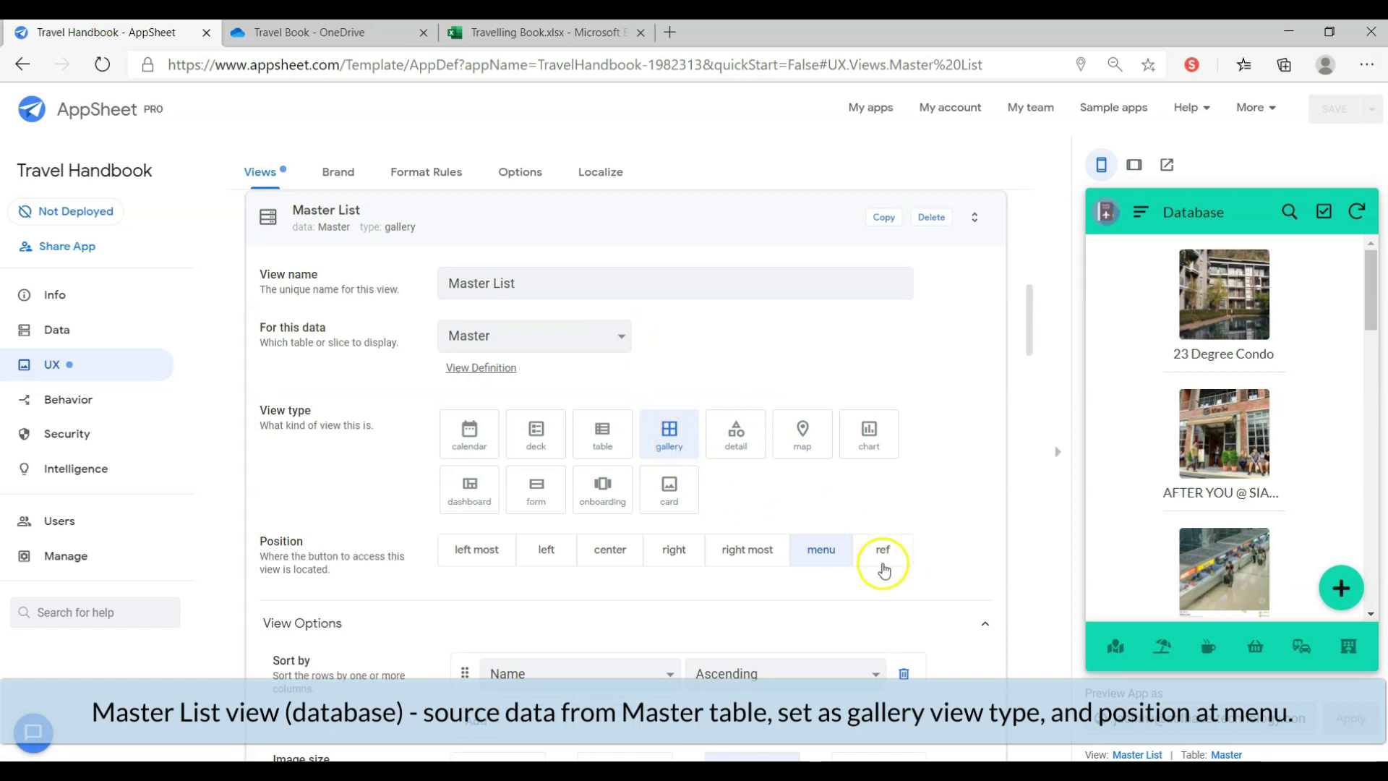
{"action": "scroll", "coordinate": [543, 713], "scroll_direction": "down", "scroll_amount": 4}
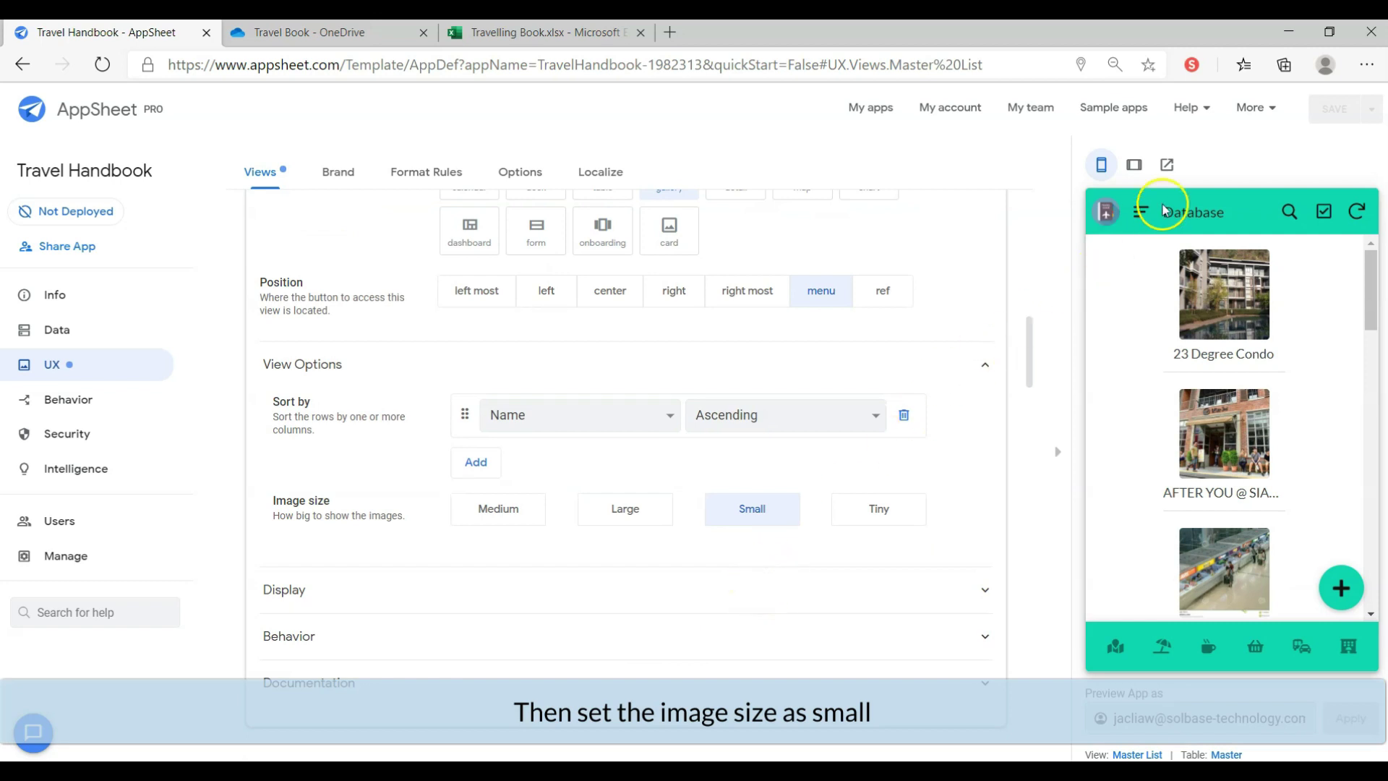
Browse the Database gallery in the app preview and open the form for a new entry
{"action": "scroll", "coordinate": [1222, 404], "scroll_direction": "down", "scroll_amount": 7}
{"action": "scroll", "coordinate": [1210, 402], "scroll_direction": "up", "scroll_amount": 4}
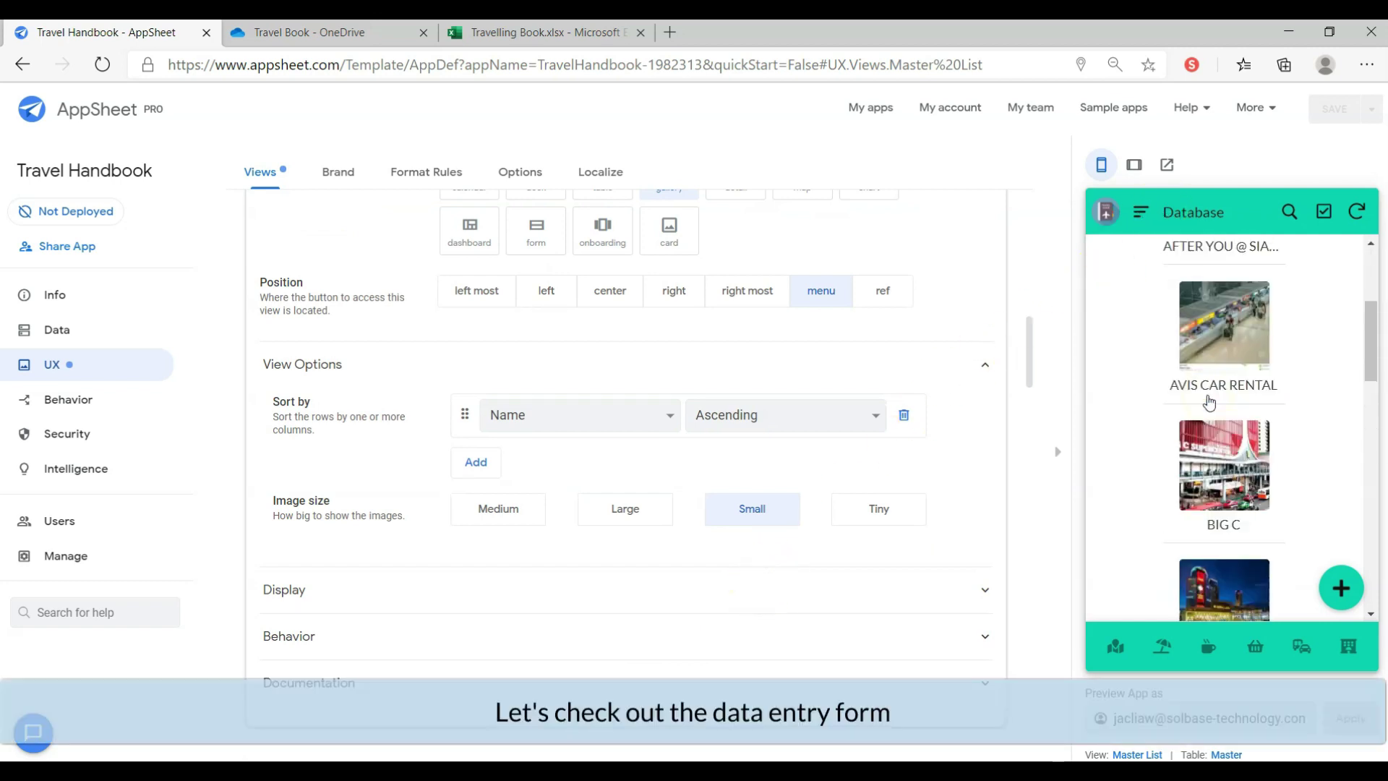
{"action": "scroll", "coordinate": [1221, 433], "scroll_direction": "up", "scroll_amount": 3}
{"action": "left_click", "coordinate": [1341, 587]}
Open the Master_Form ref view and inspect its view options, including the column order
{"action": "scroll", "coordinate": [381, 496], "scroll_direction": "down", "scroll_amount": 10}
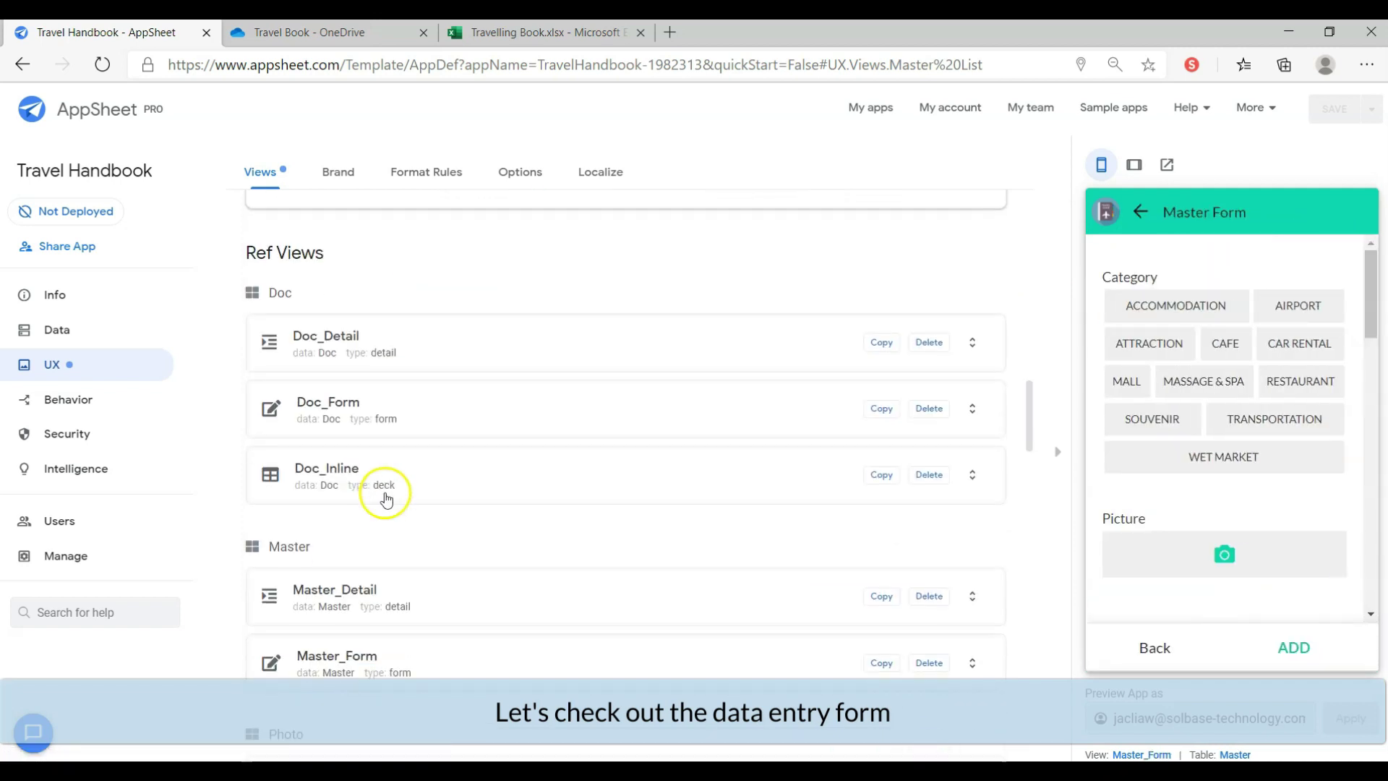
{"action": "scroll", "coordinate": [390, 506], "scroll_direction": "down", "scroll_amount": 3}
{"action": "left_click", "coordinate": [433, 496]}
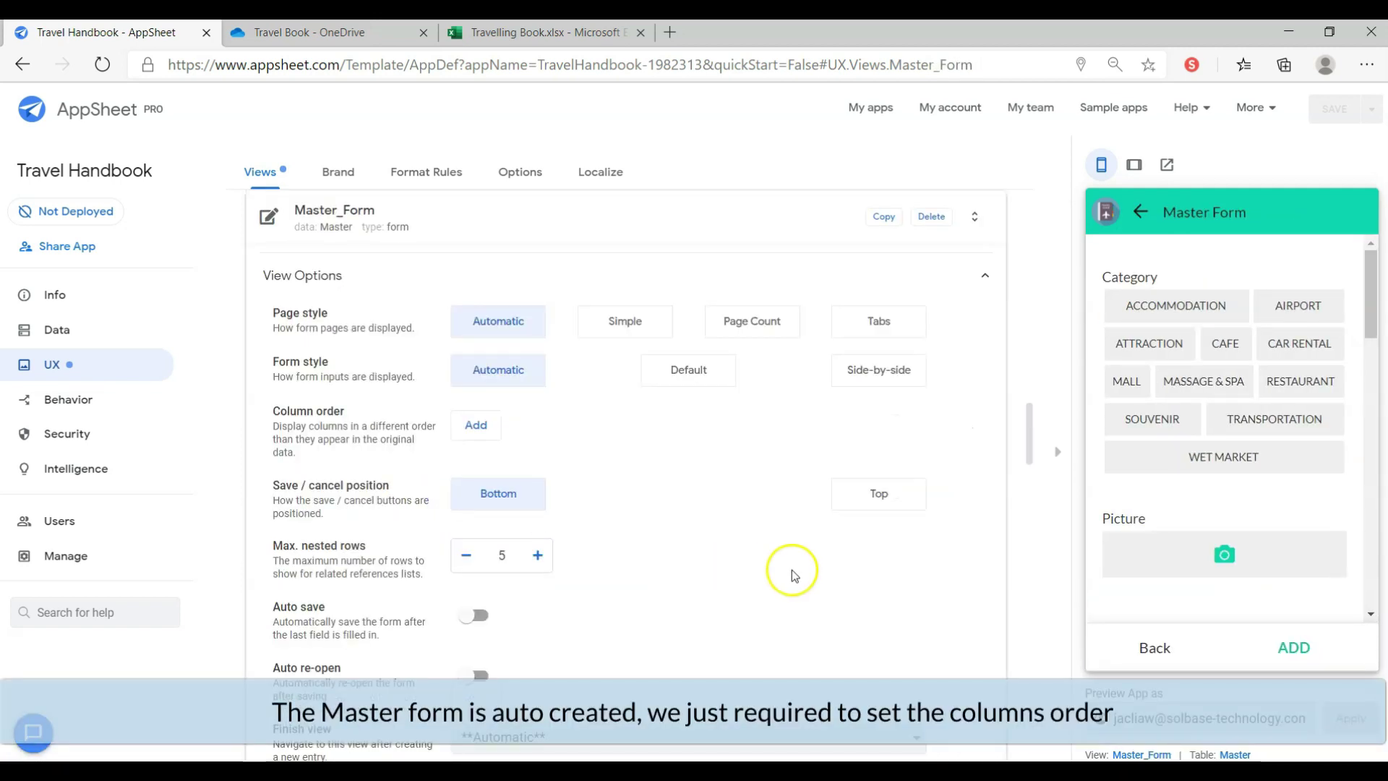
Review the Master_Form page, form style and save settings, and look through the form's fields down to Document in the app preview
{"action": "scroll", "coordinate": [778, 584], "scroll_direction": "down", "scroll_amount": 3}
{"action": "scroll", "coordinate": [748, 602], "scroll_direction": "up", "scroll_amount": 2}
{"action": "scroll", "coordinate": [748, 602], "scroll_direction": "down", "scroll_amount": 2}
{"action": "scroll", "coordinate": [748, 602], "scroll_direction": "up", "scroll_amount": 2}
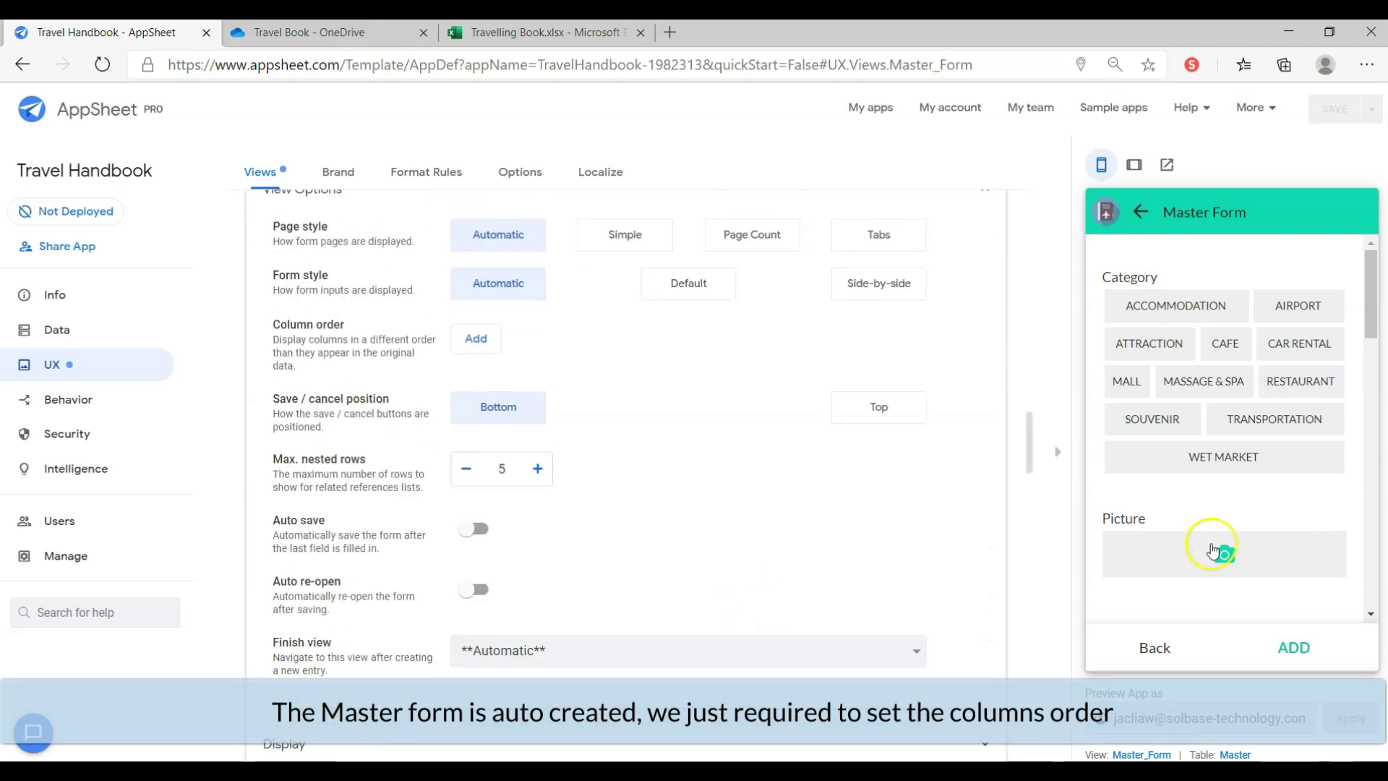
{"action": "scroll", "coordinate": [1217, 506], "scroll_direction": "down", "scroll_amount": 10}
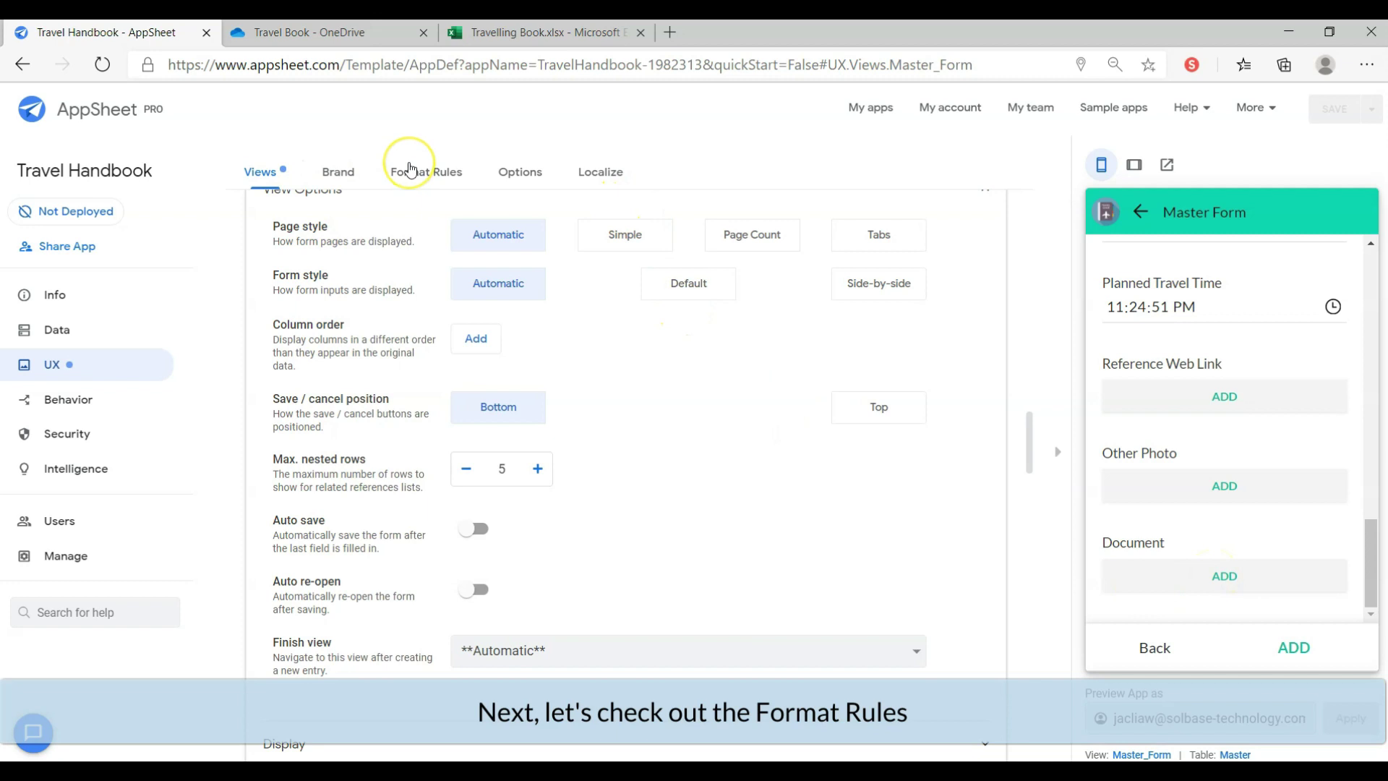
Show the format rules for the Master table and preview the 23 Degree Condo details with its rating stars and address icon
{"action": "left_click", "coordinate": [410, 170]}
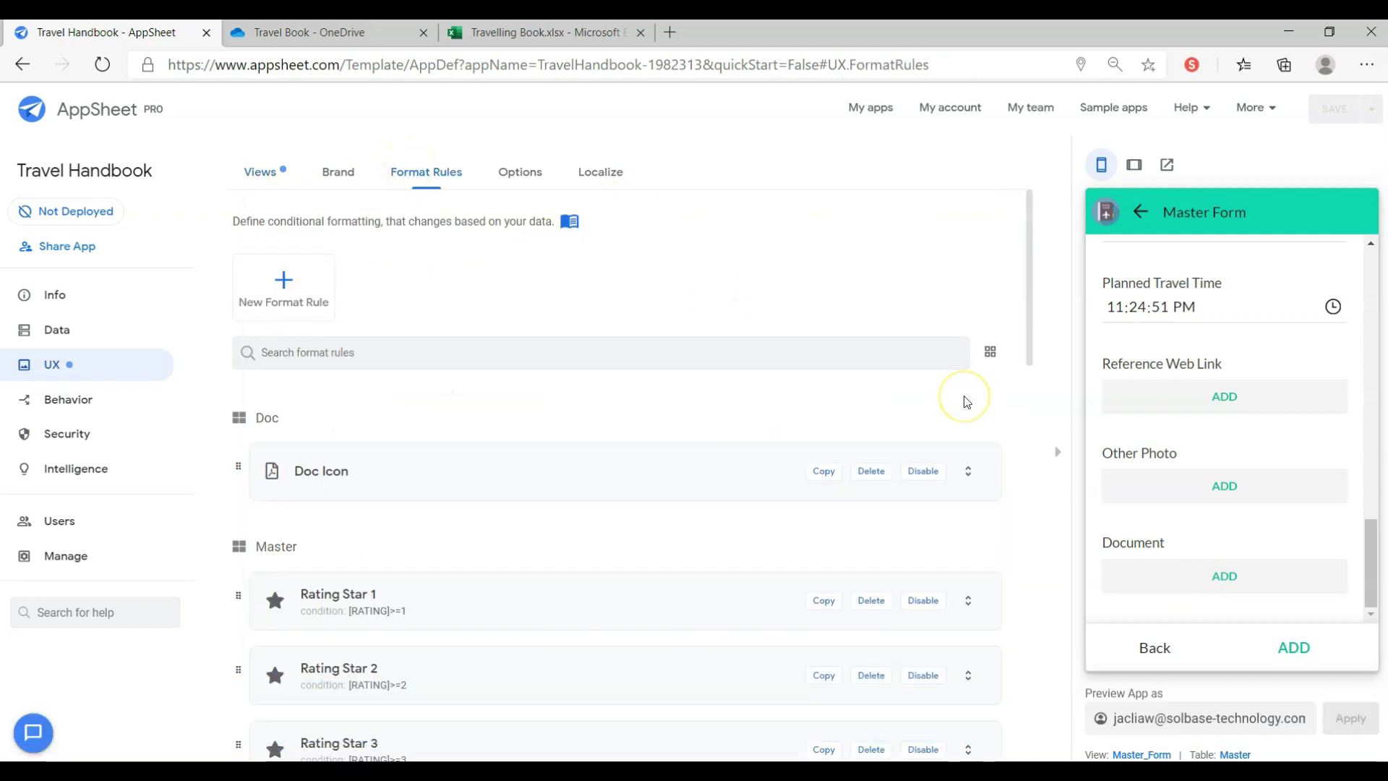
{"action": "scroll", "coordinate": [967, 402], "scroll_direction": "down", "scroll_amount": 4}
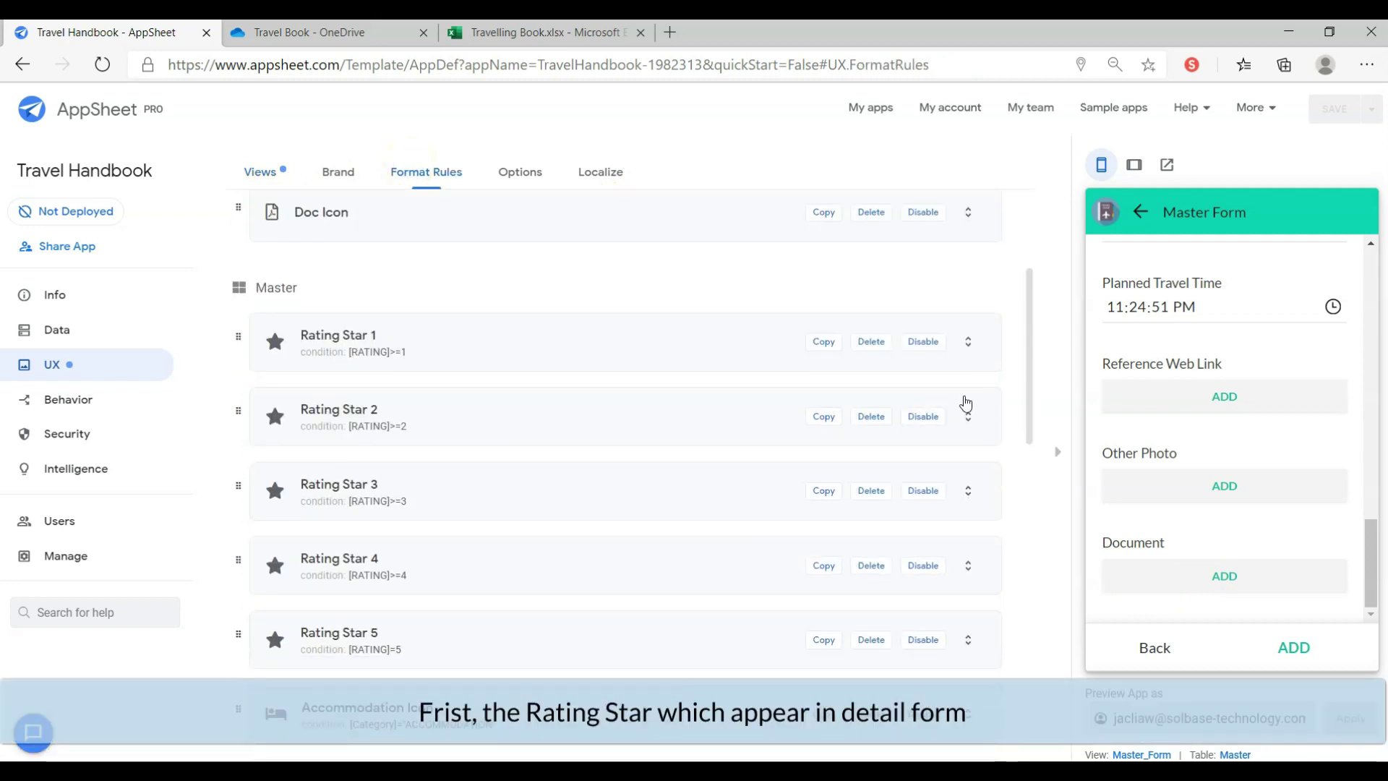
{"action": "scroll", "coordinate": [967, 402], "scroll_direction": "down", "scroll_amount": 1}
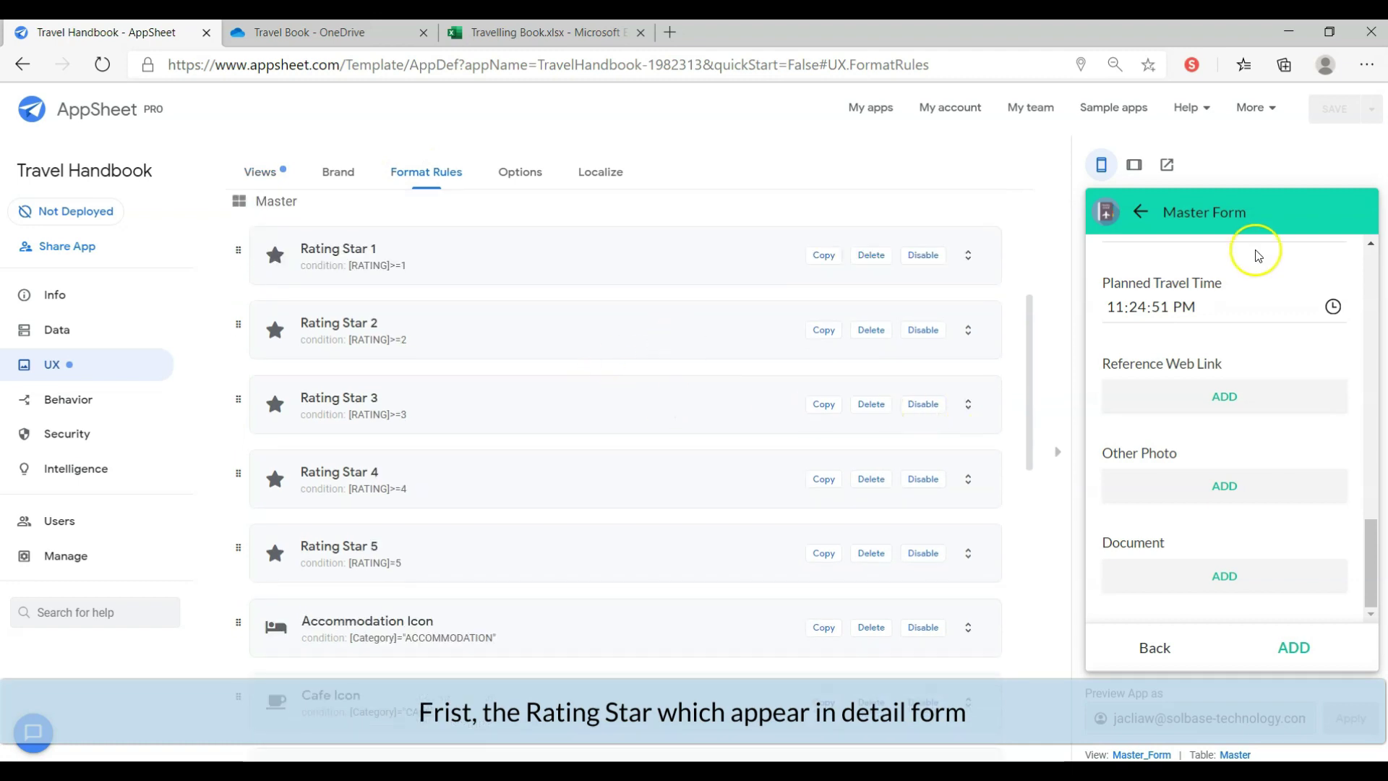
{"action": "left_click", "coordinate": [1157, 211]}
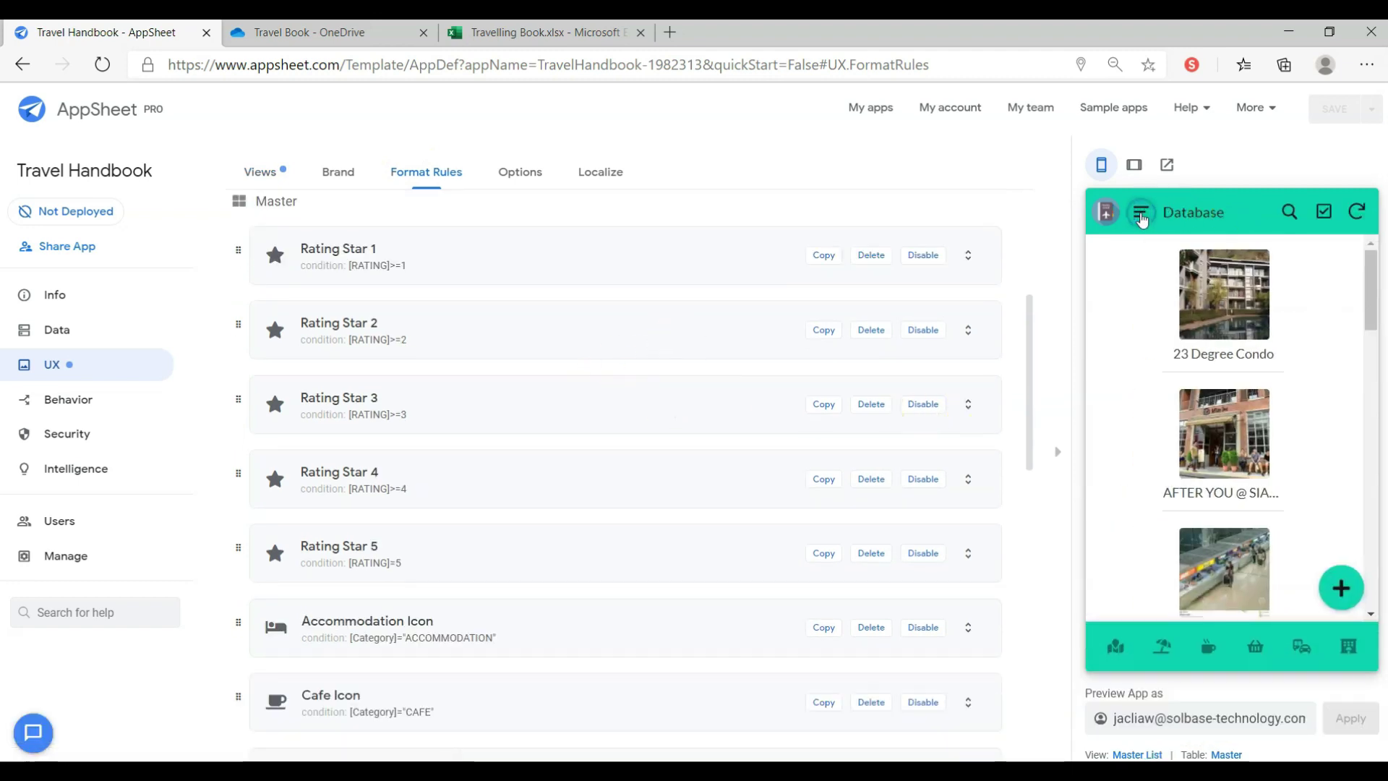
{"action": "left_click", "coordinate": [1225, 309]}
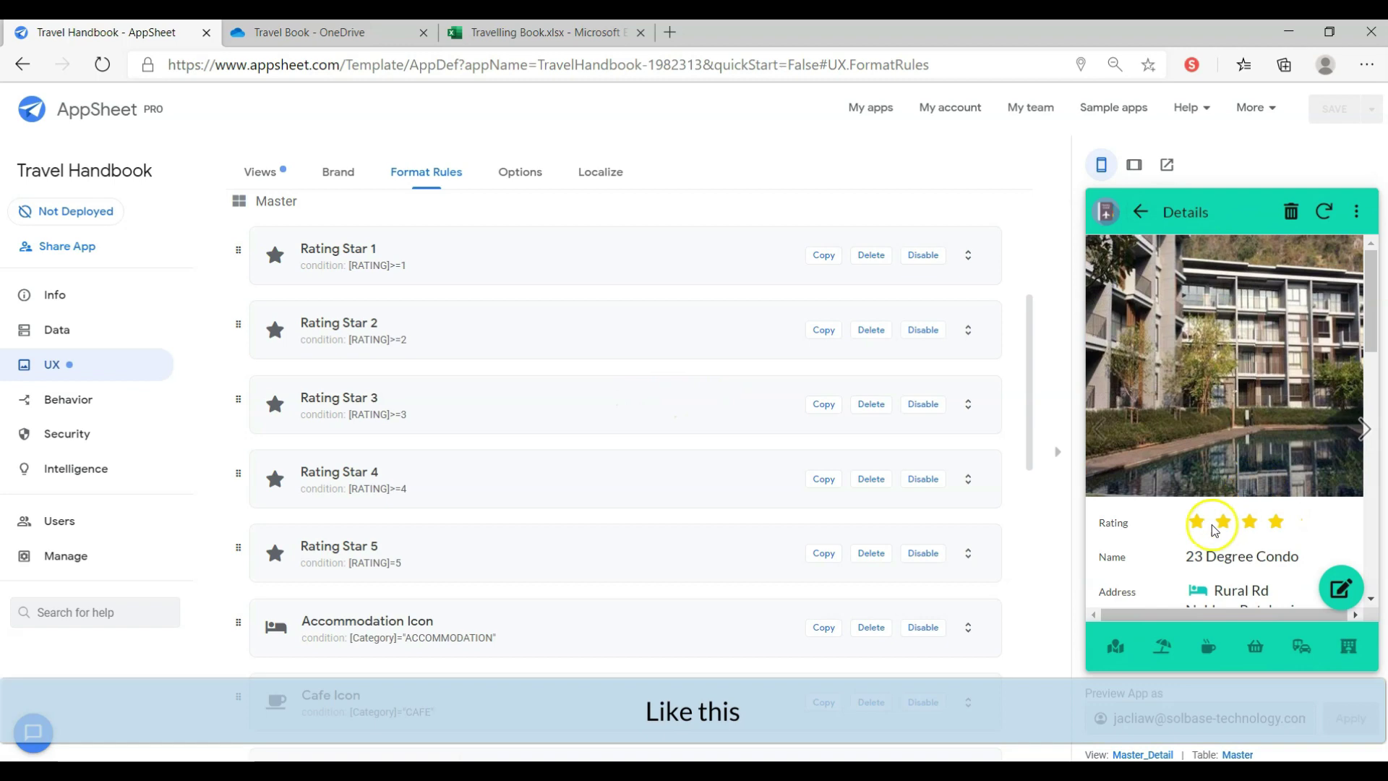
{"action": "scroll", "coordinate": [1213, 536], "scroll_direction": "down", "scroll_amount": 2}
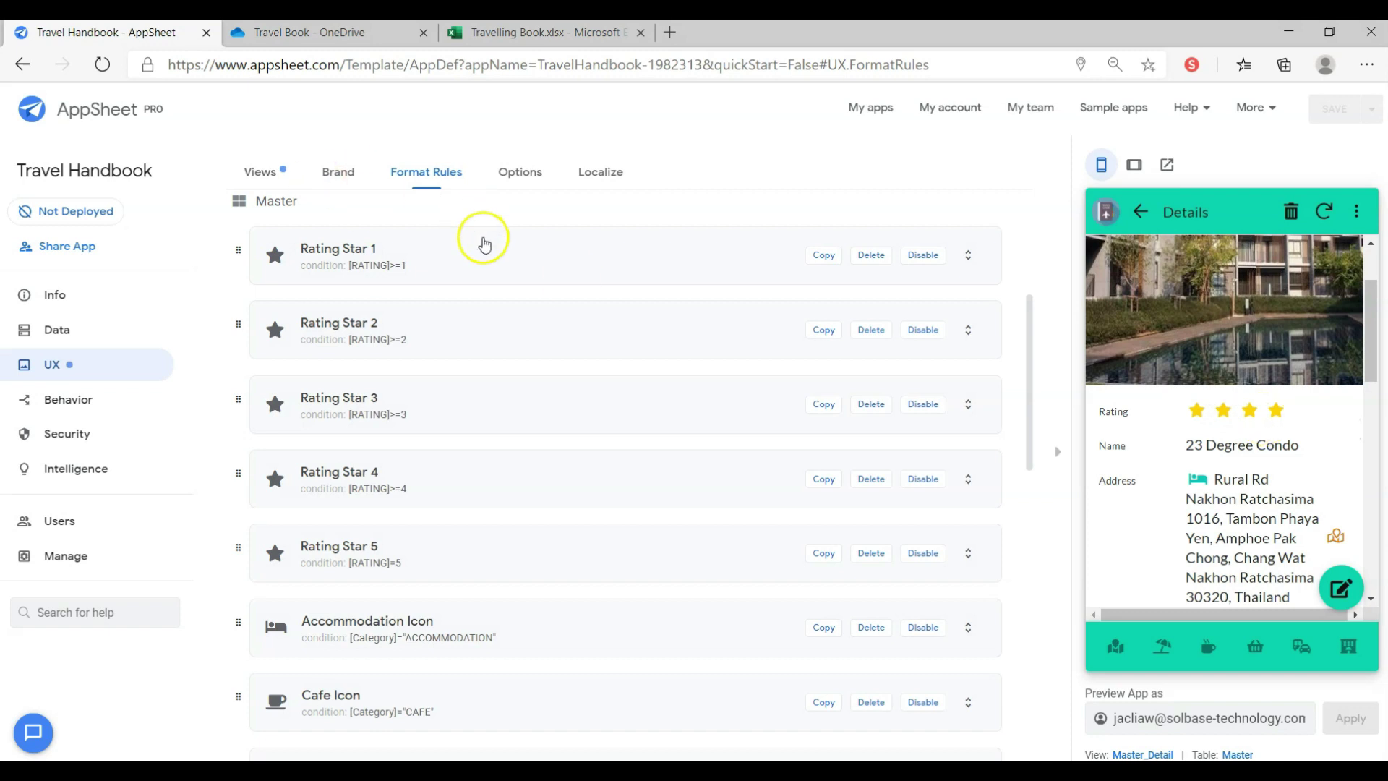
Inspect the Rating Star format rules one after another, checking each rule's condition, formatted column, icon, highlight color and text color
{"action": "left_click", "coordinate": [480, 249]}
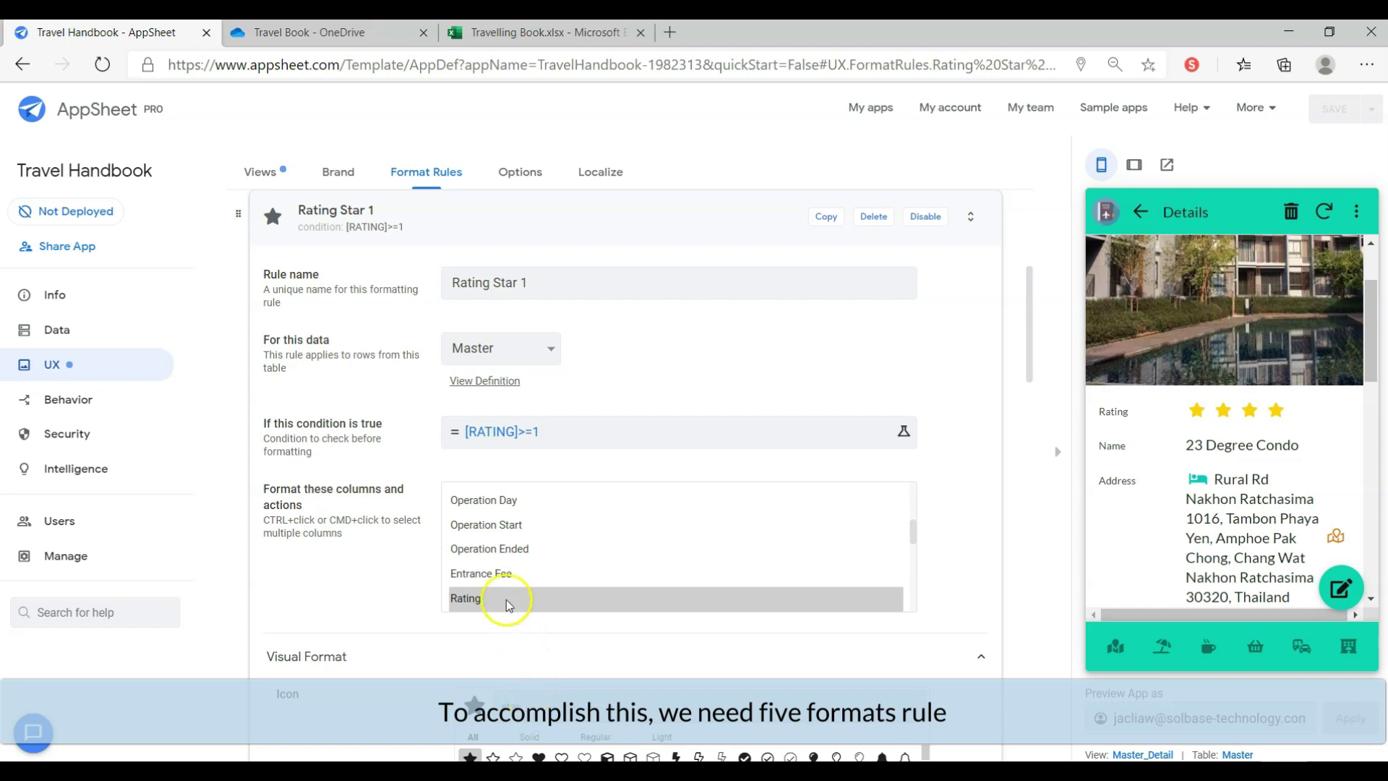
{"action": "scroll", "coordinate": [507, 605], "scroll_direction": "down", "scroll_amount": 10}
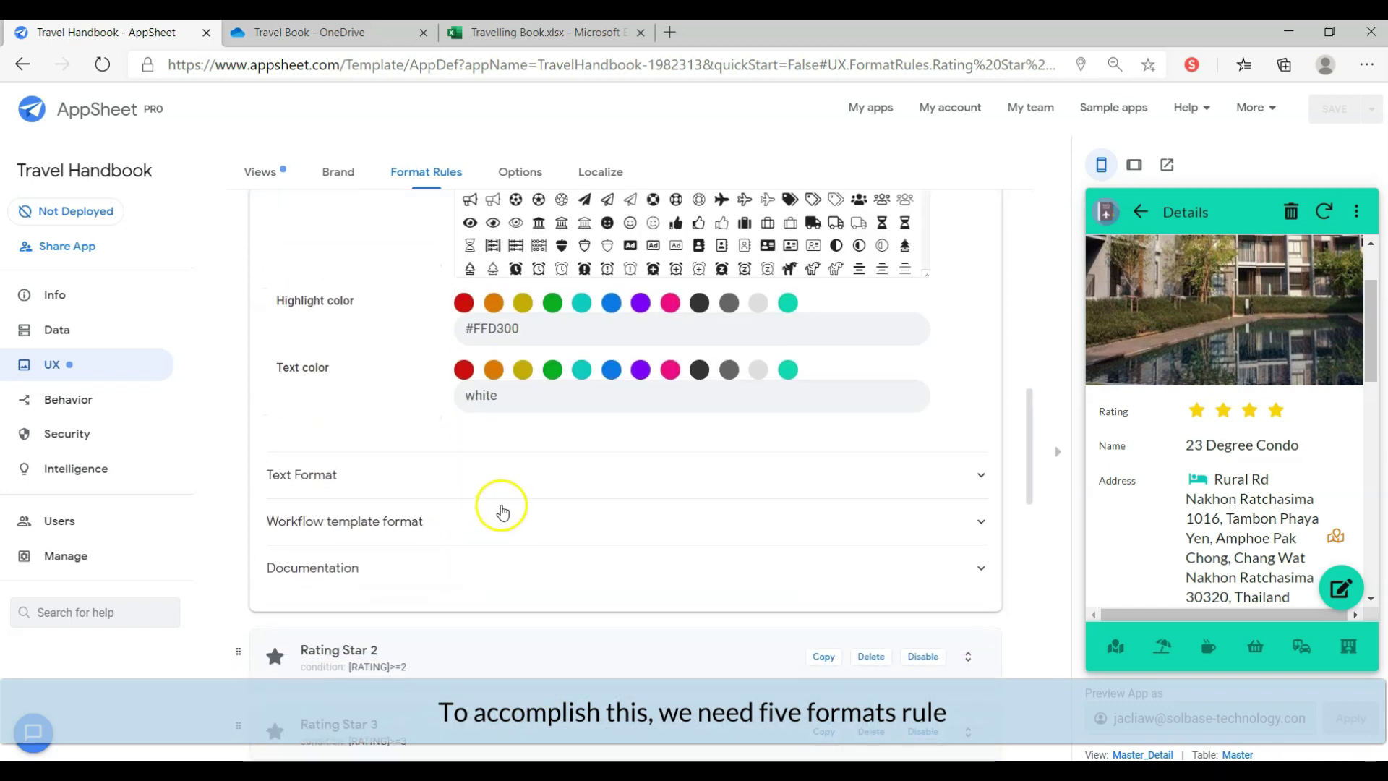
{"action": "left_click", "coordinate": [459, 653]}
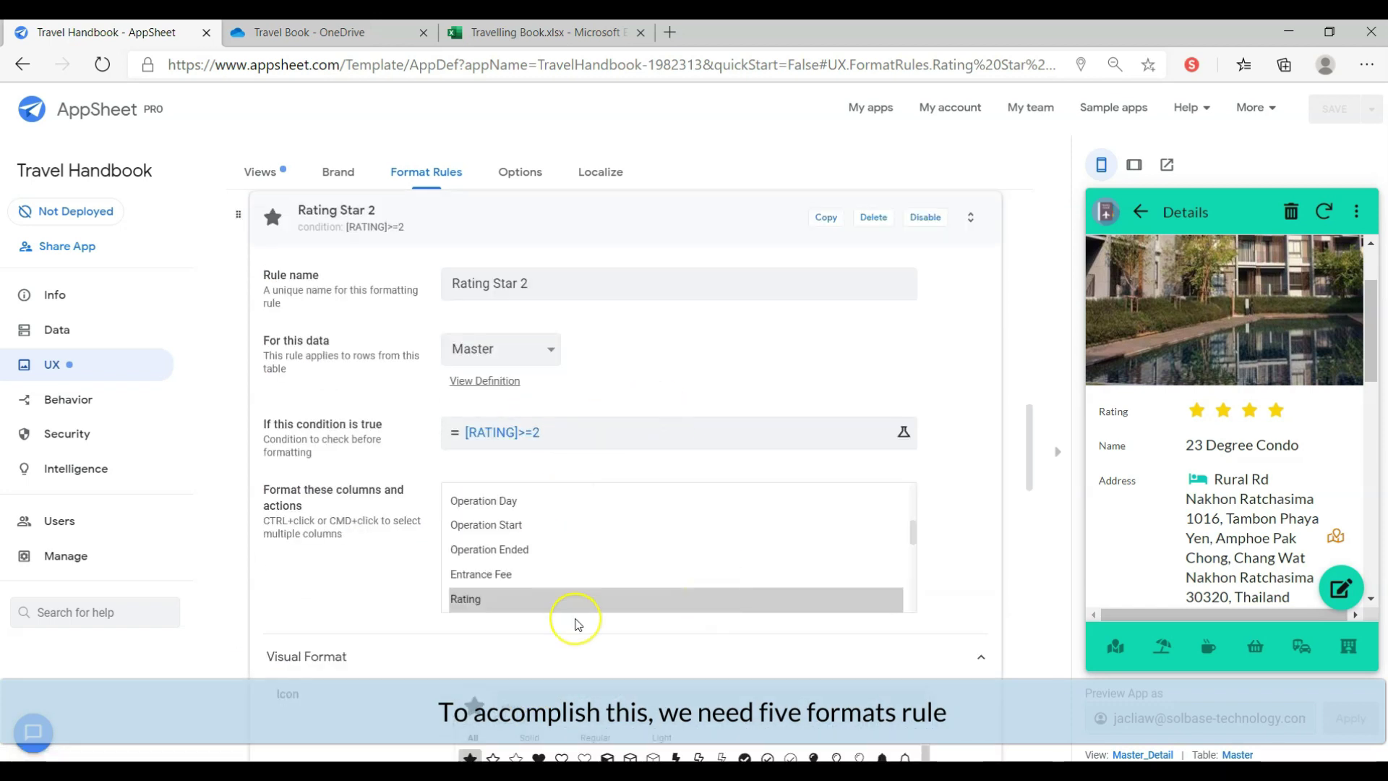
{"action": "scroll", "coordinate": [576, 623], "scroll_direction": "down", "scroll_amount": 5}
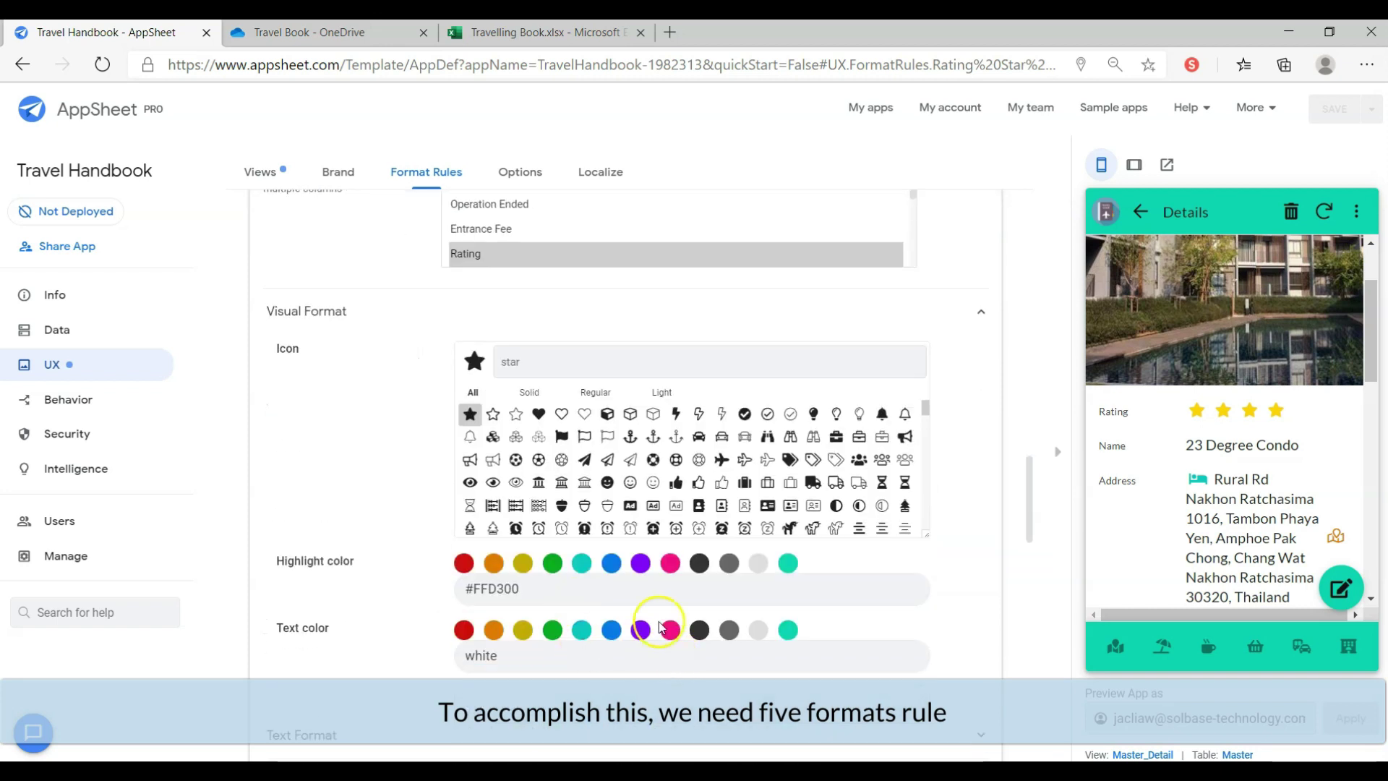
{"action": "scroll", "coordinate": [659, 626], "scroll_direction": "down", "scroll_amount": 5}
{"action": "left_click", "coordinate": [564, 388]}
{"action": "scroll", "coordinate": [568, 391], "scroll_direction": "down", "scroll_amount": 10}
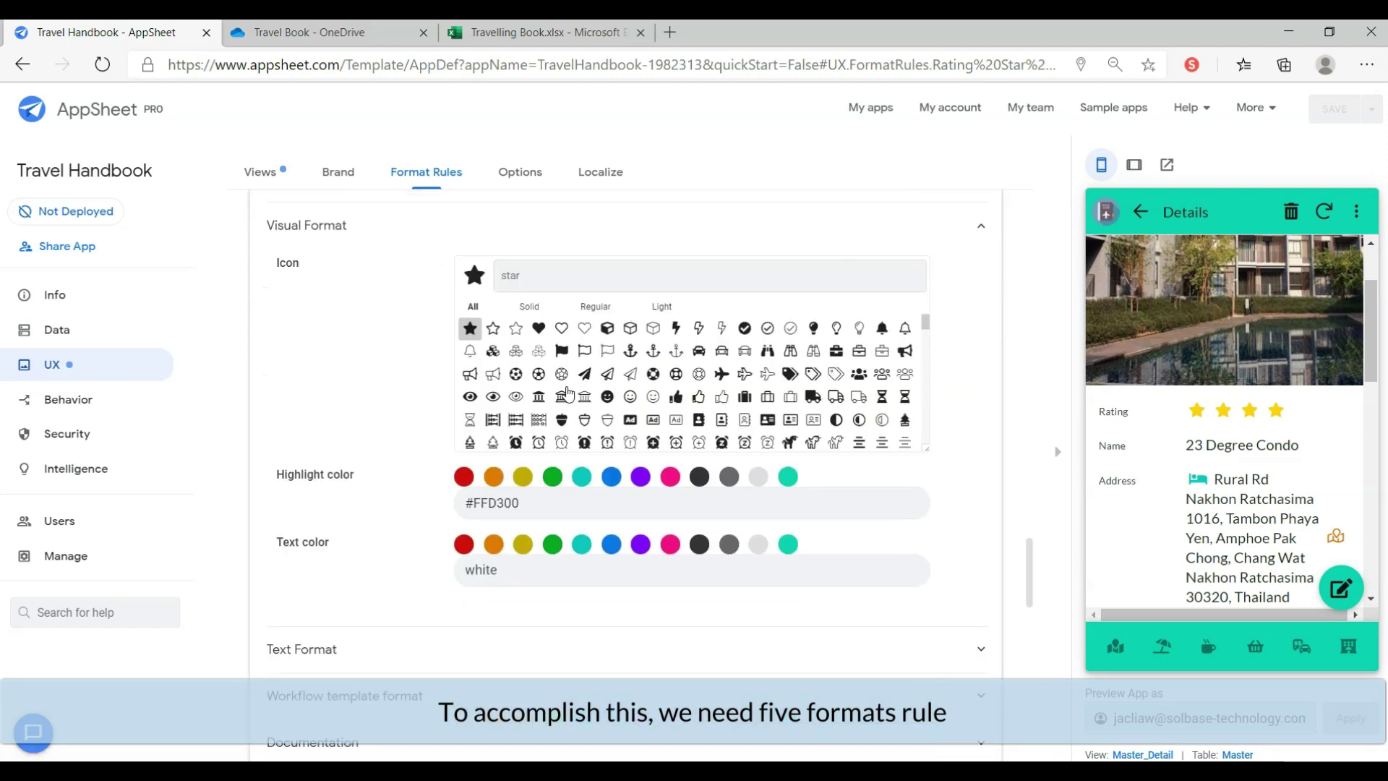
{"action": "left_click", "coordinate": [494, 323]}
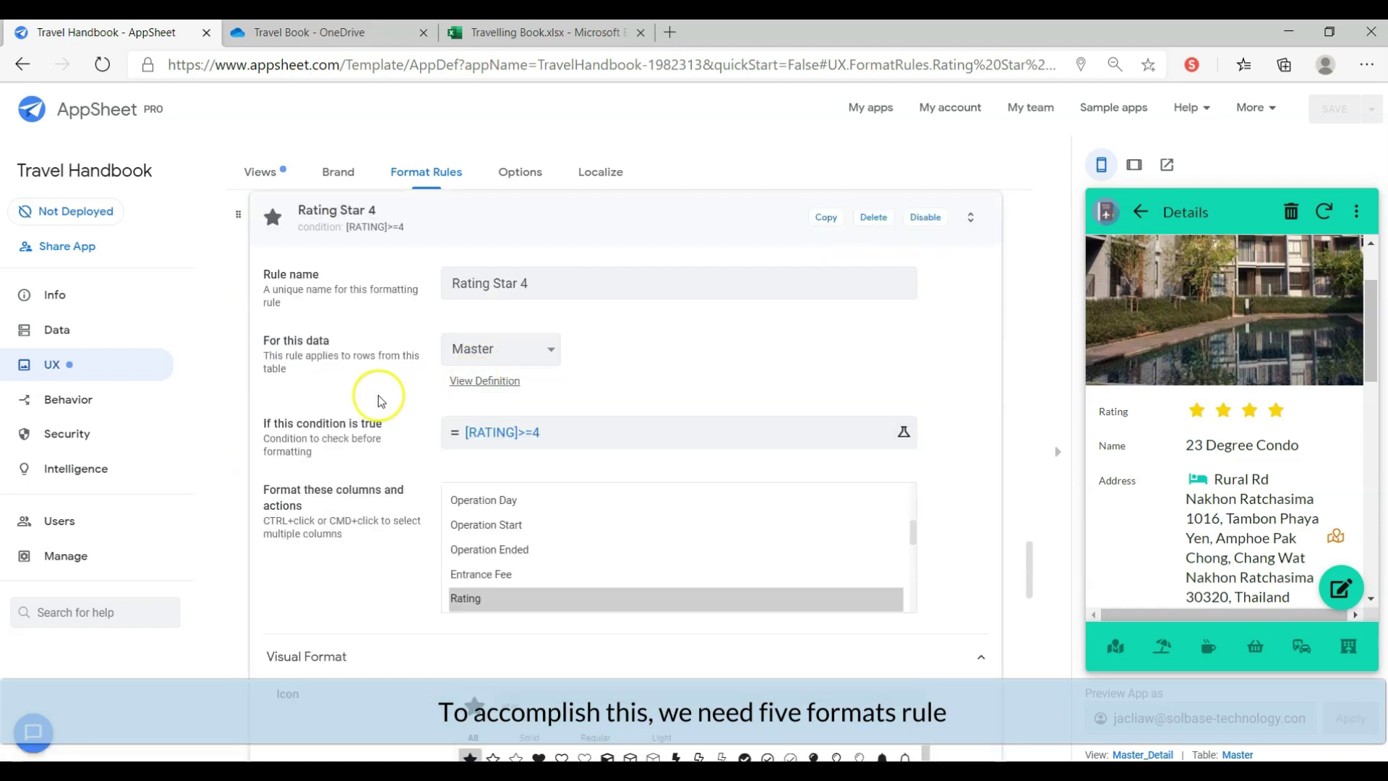
{"action": "scroll", "coordinate": [378, 395], "scroll_direction": "down", "scroll_amount": 10}
{"action": "left_click", "coordinate": [444, 397]}
{"action": "scroll", "coordinate": [427, 402], "scroll_direction": "down", "scroll_amount": 10}
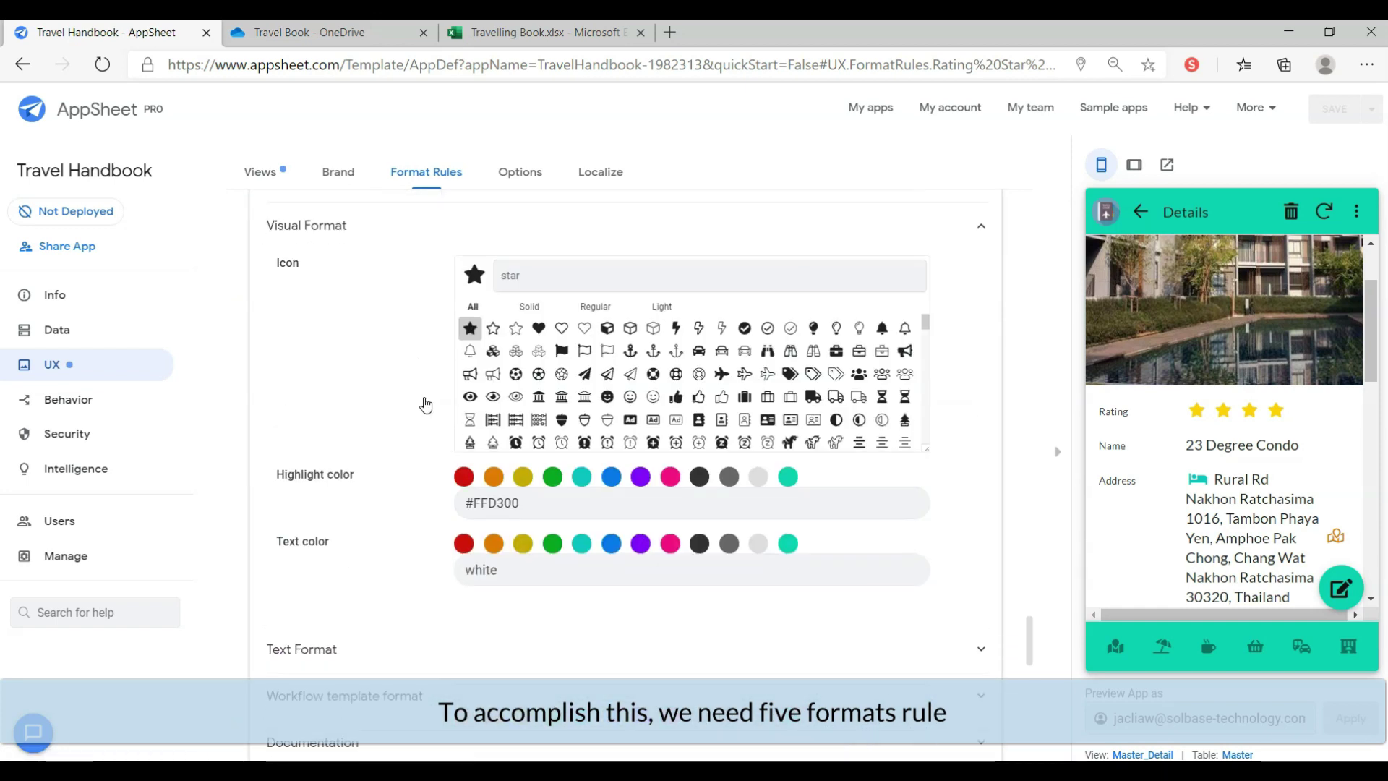
{"action": "left_click", "coordinate": [437, 592]}
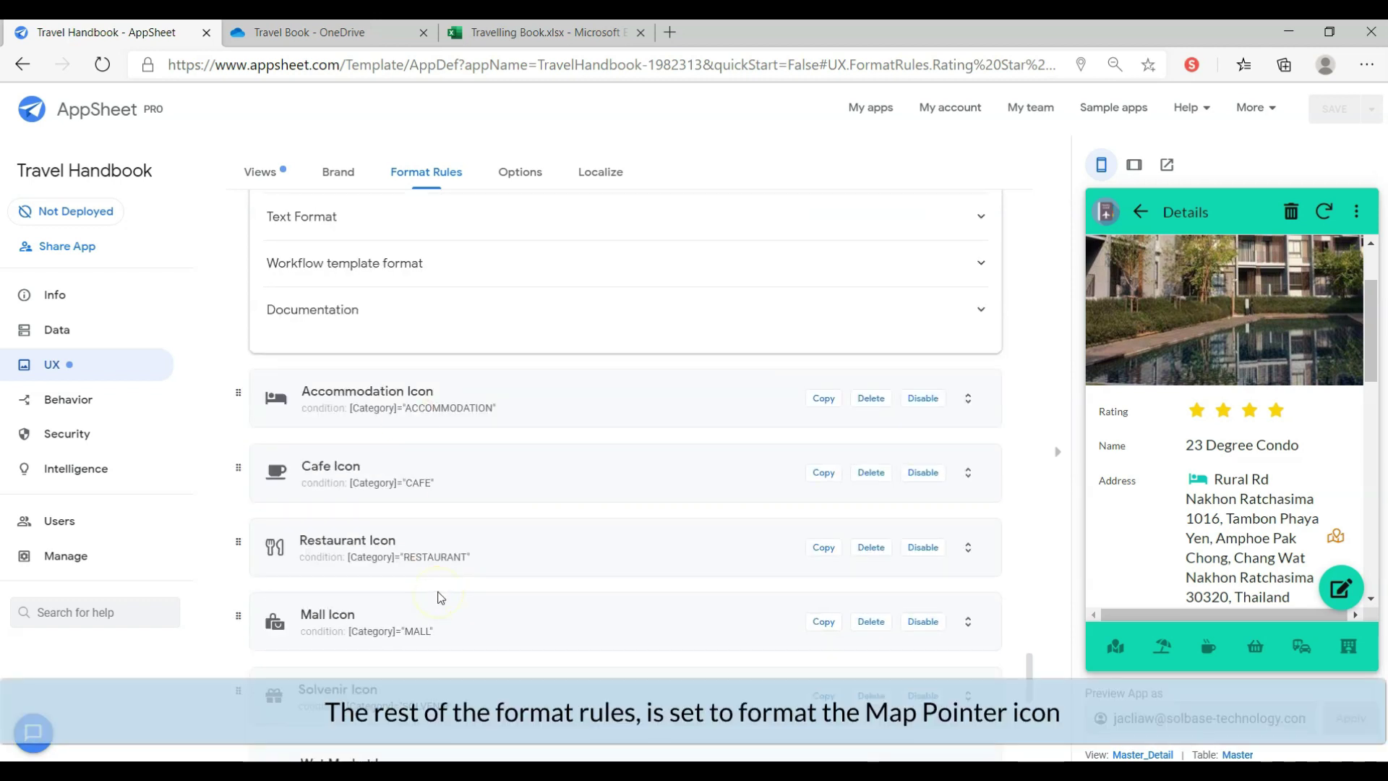
Inspect the Accommodation Icon and Cafe Icon format rules, checking their category conditions, formatted column, icon and highlight color
{"action": "left_click", "coordinate": [498, 413]}
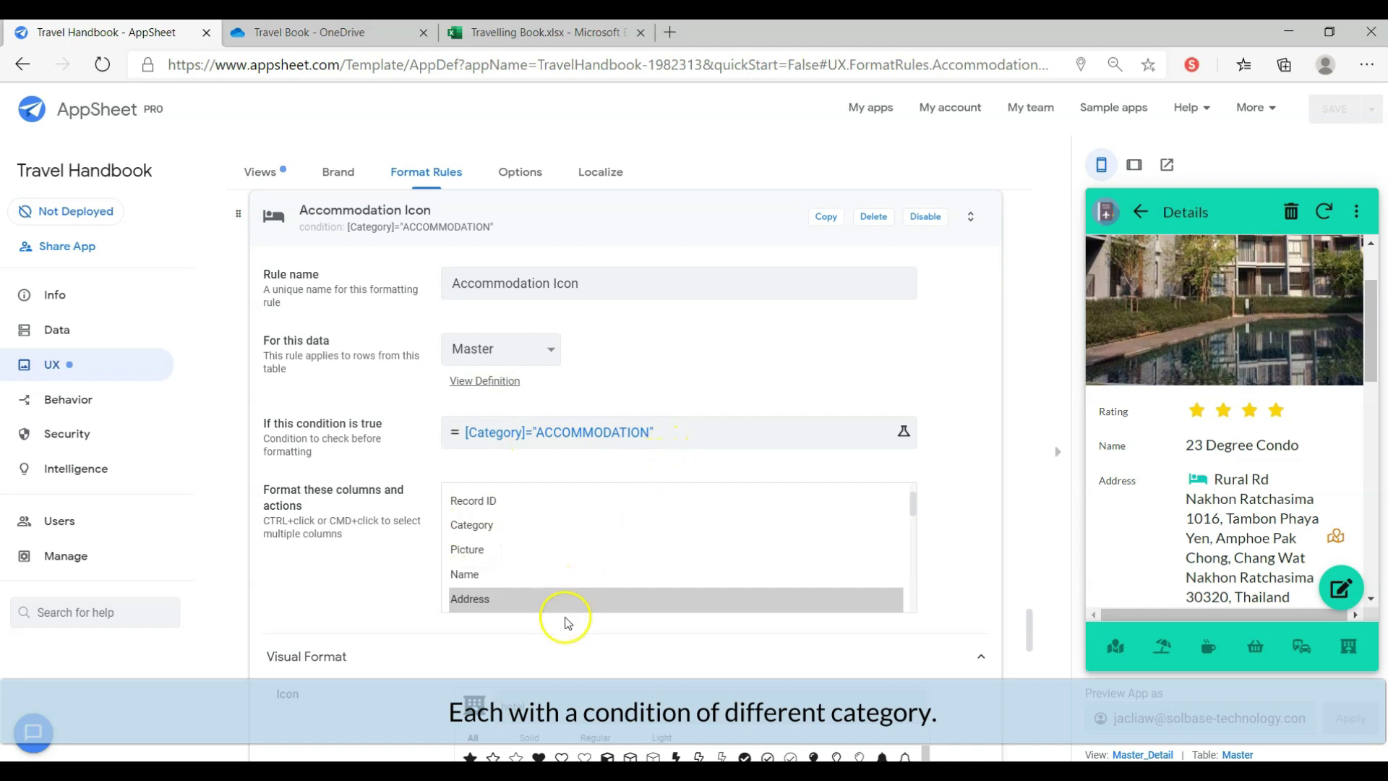
{"action": "scroll", "coordinate": [566, 623], "scroll_direction": "down", "scroll_amount": 2}
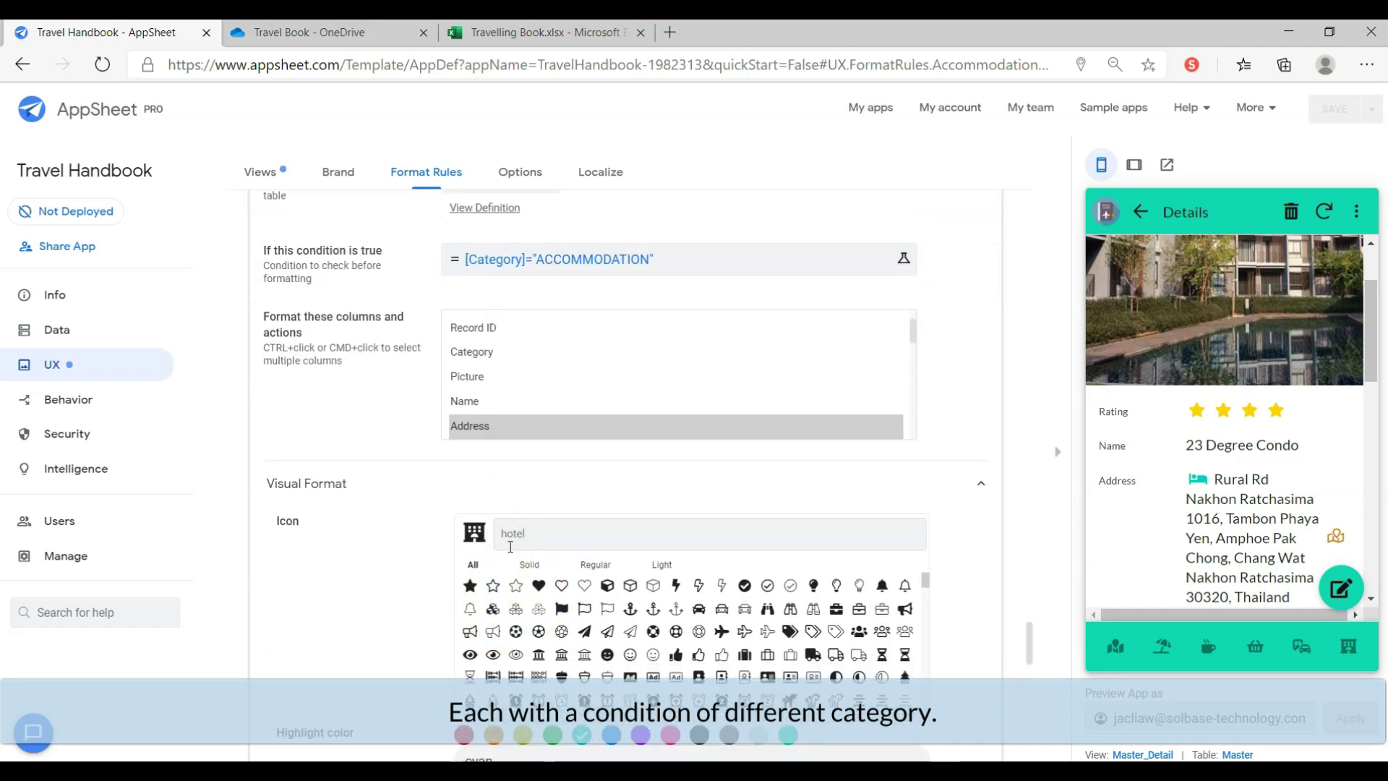
{"action": "scroll", "coordinate": [510, 548], "scroll_direction": "down", "scroll_amount": 7}
{"action": "left_click", "coordinate": [552, 487]}
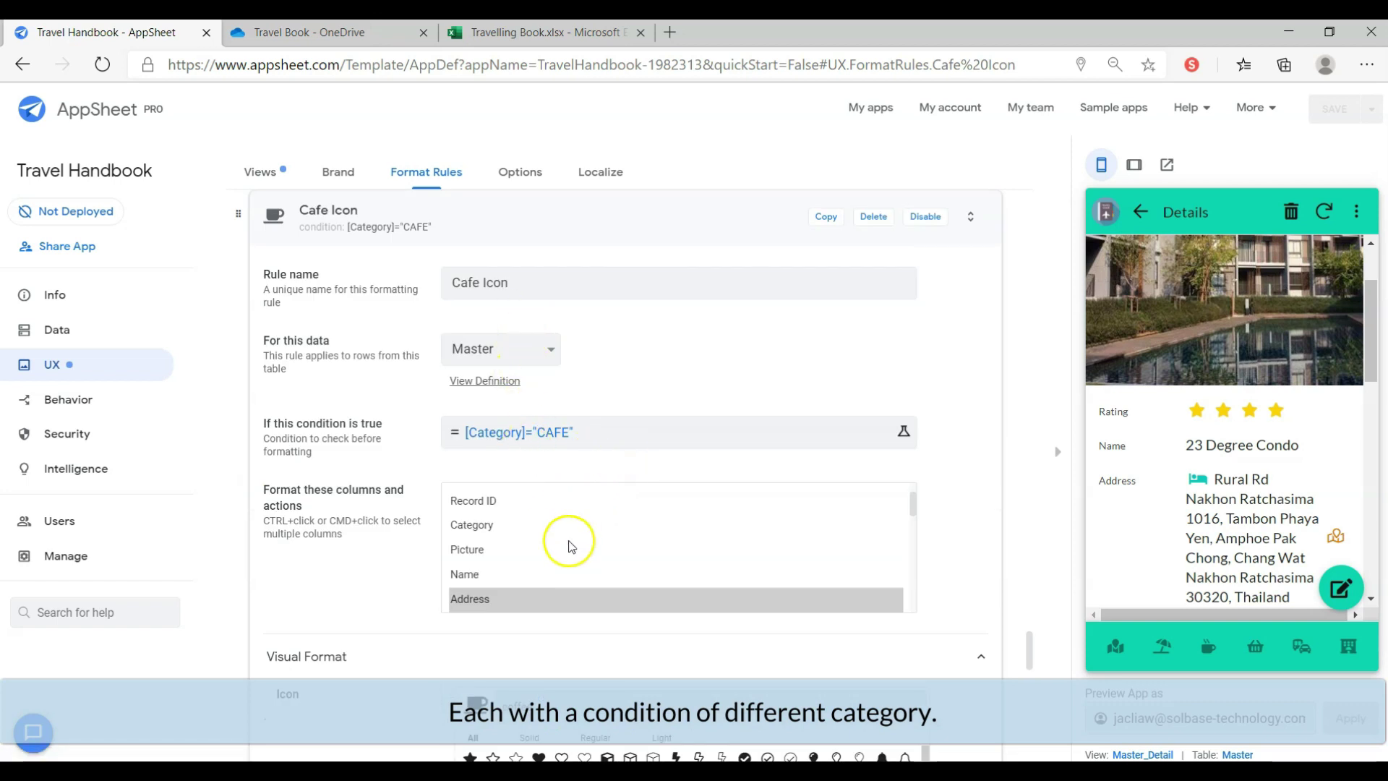
{"action": "scroll", "coordinate": [569, 708], "scroll_direction": "down", "scroll_amount": 2}
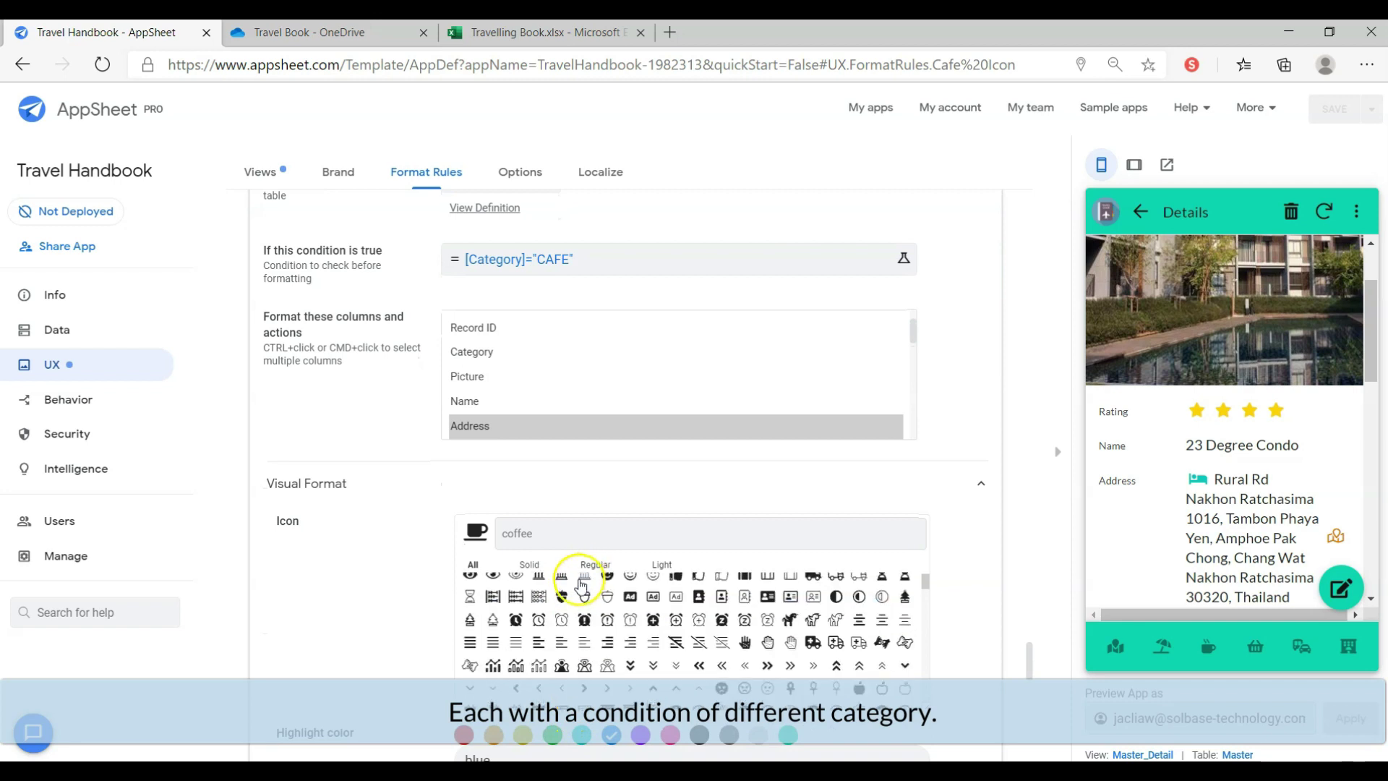
{"action": "scroll", "coordinate": [327, 584], "scroll_direction": "down", "scroll_amount": 6}
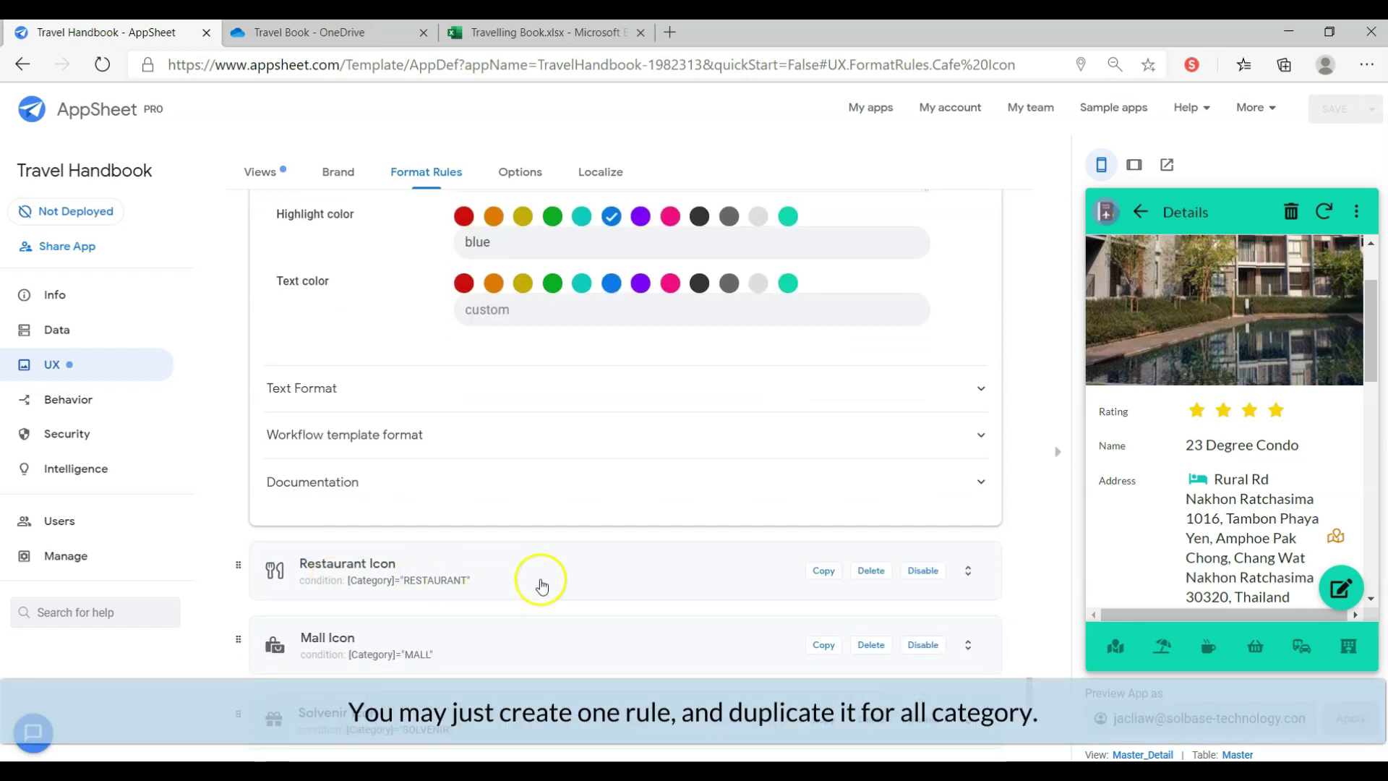
Look through the remaining format rules from Restaurant Icon to Open Web Link Icon, and return the app preview to the Database gallery
{"action": "scroll", "coordinate": [604, 587], "scroll_direction": "down", "scroll_amount": 3}
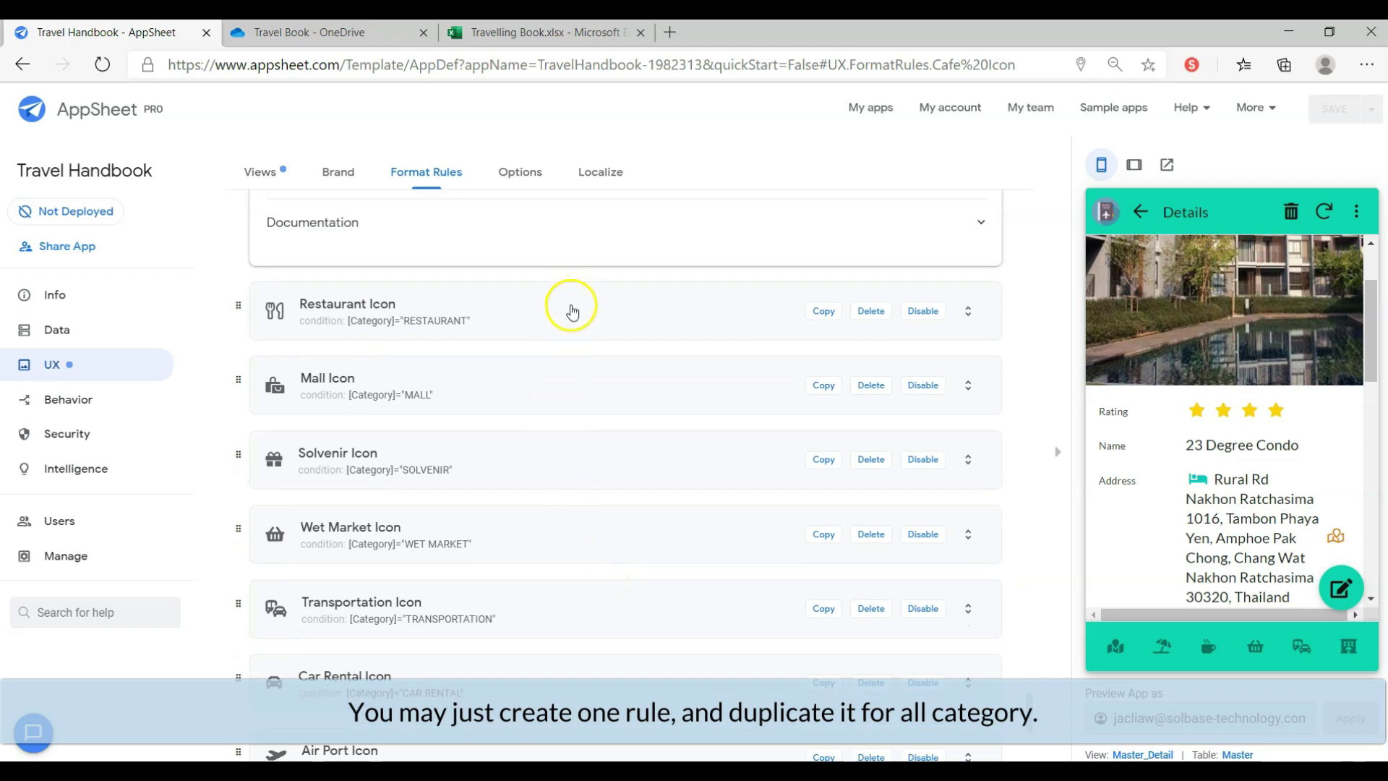
{"action": "scroll", "coordinate": [593, 554], "scroll_direction": "down", "scroll_amount": 2}
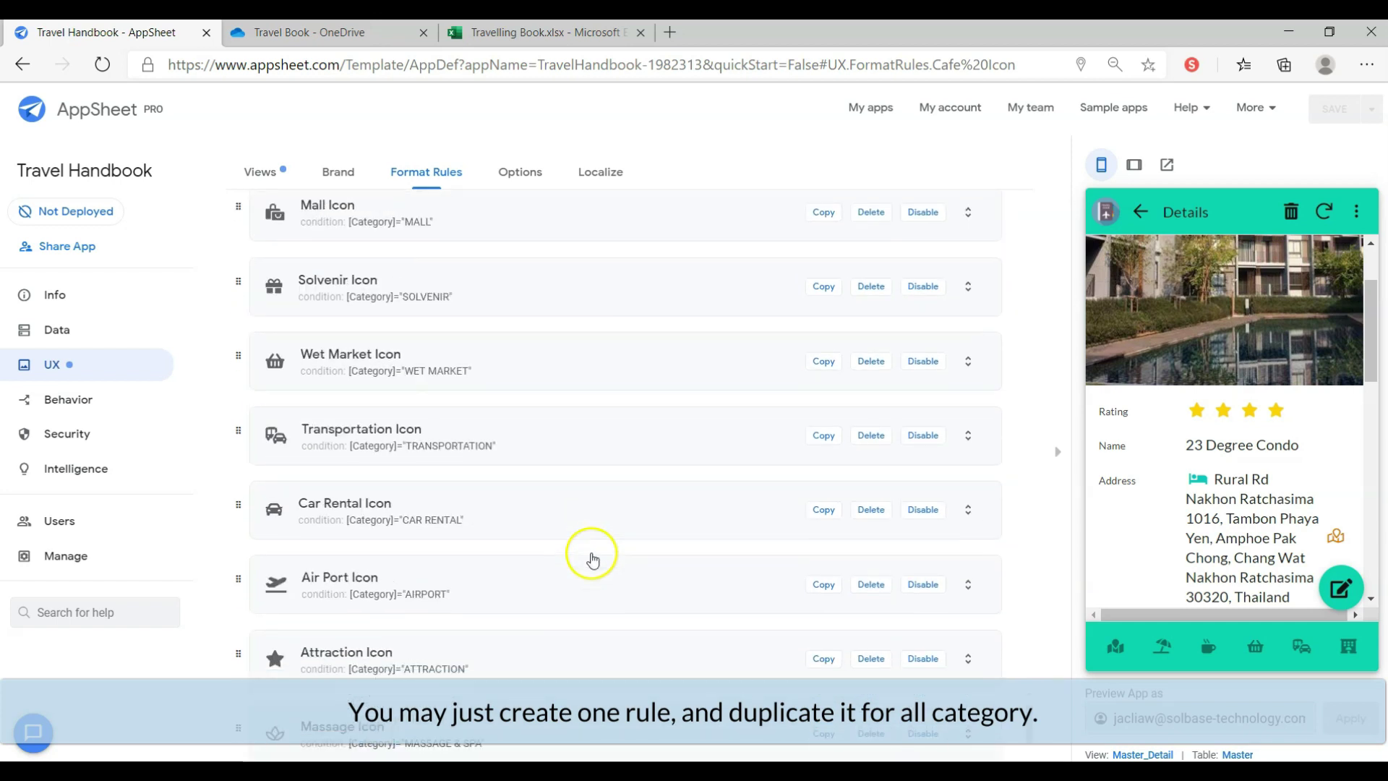
{"action": "scroll", "coordinate": [593, 558], "scroll_direction": "up", "scroll_amount": 1}
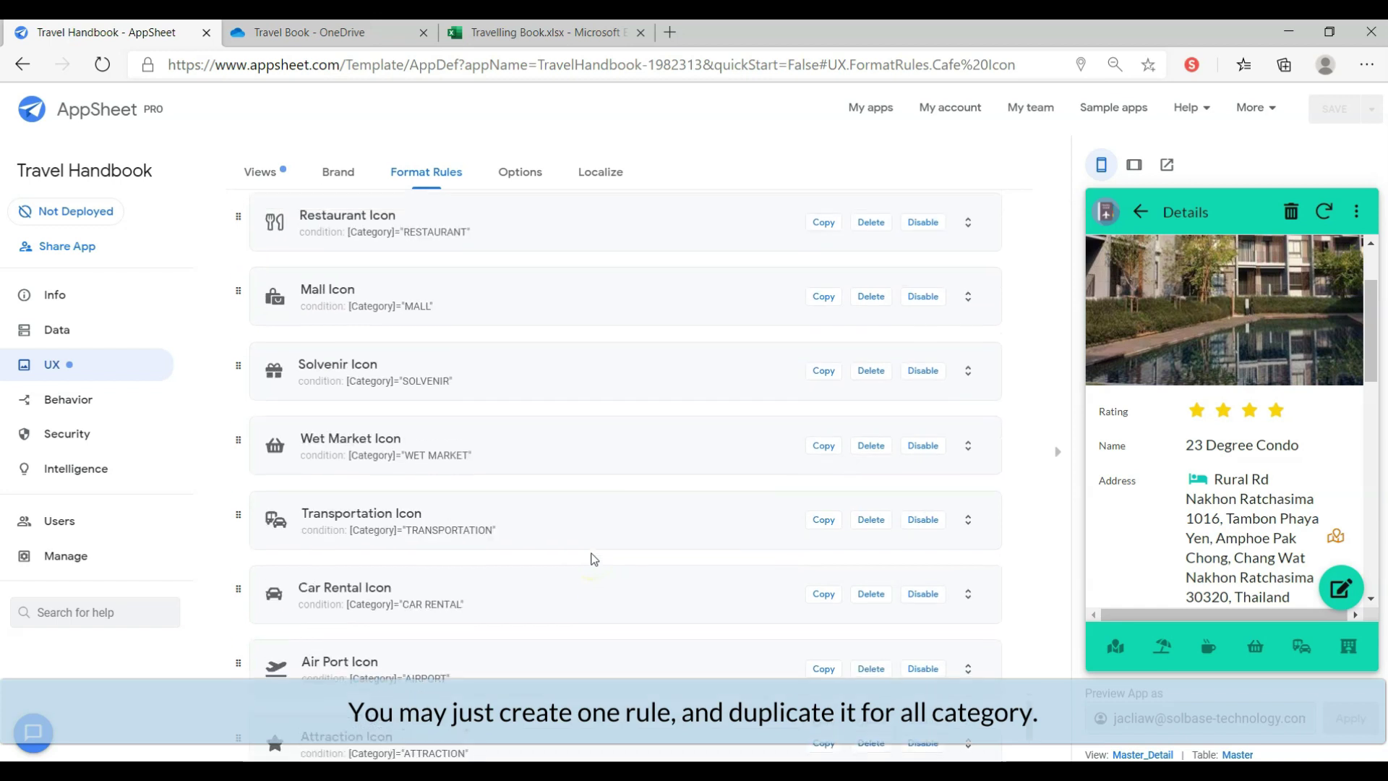
{"action": "scroll", "coordinate": [593, 558], "scroll_direction": "down", "scroll_amount": 1}
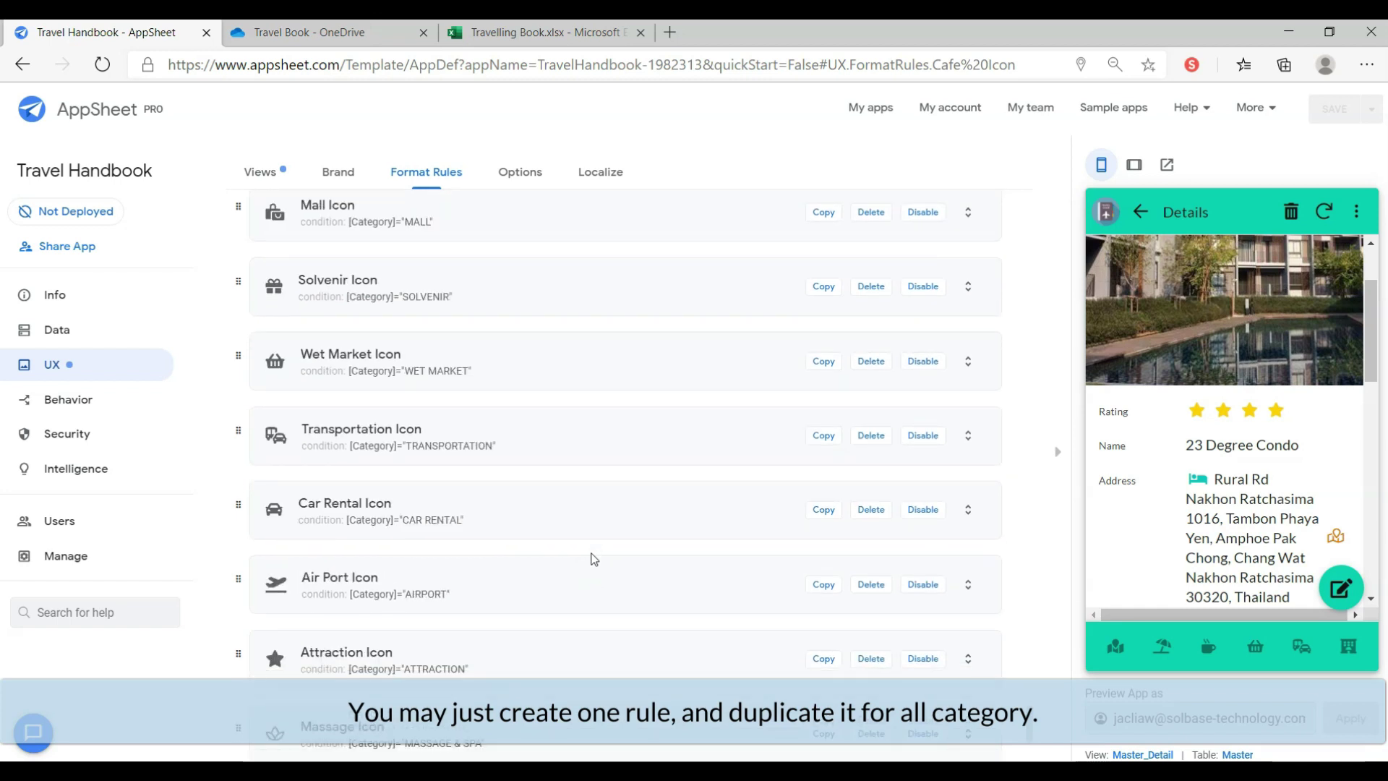
{"action": "scroll", "coordinate": [594, 559], "scroll_direction": "down", "scroll_amount": 3}
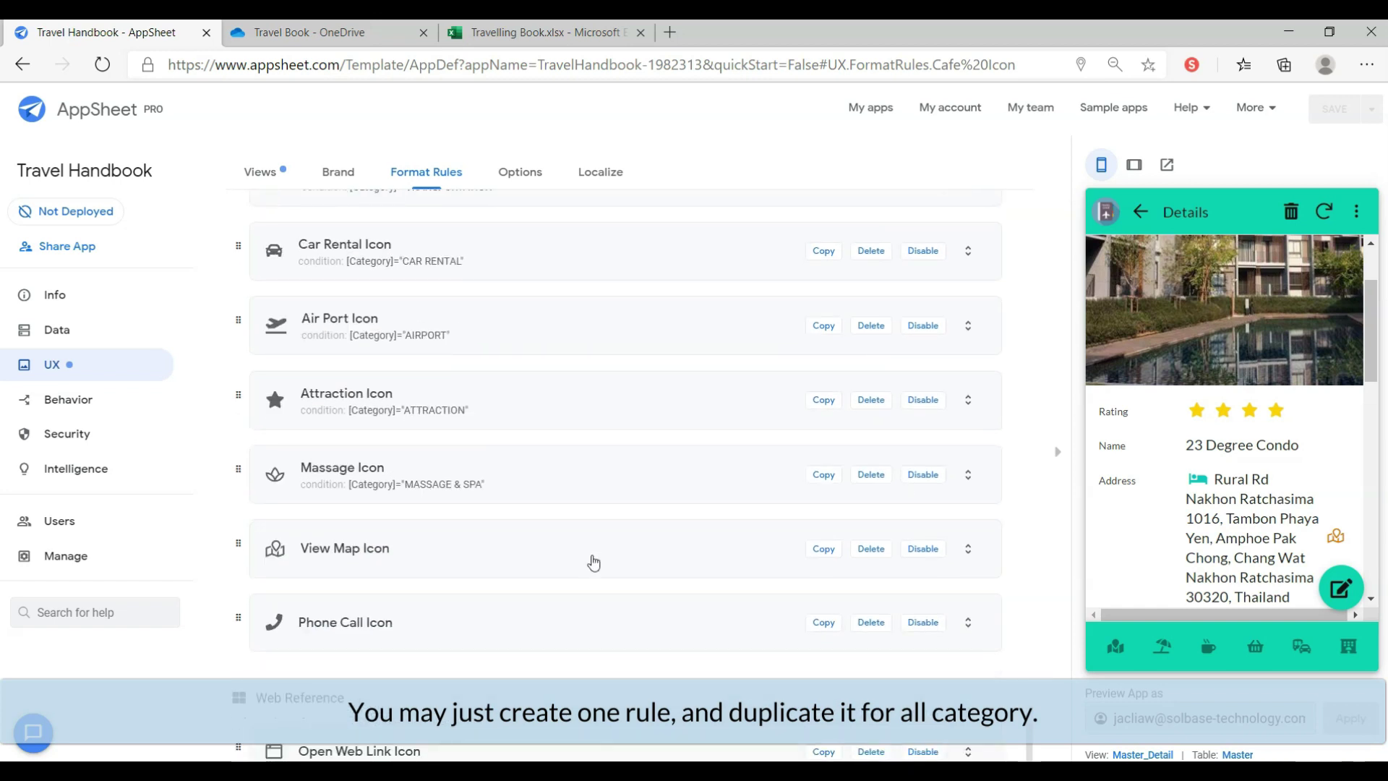
{"action": "scroll", "coordinate": [594, 562], "scroll_direction": "down", "scroll_amount": 1}
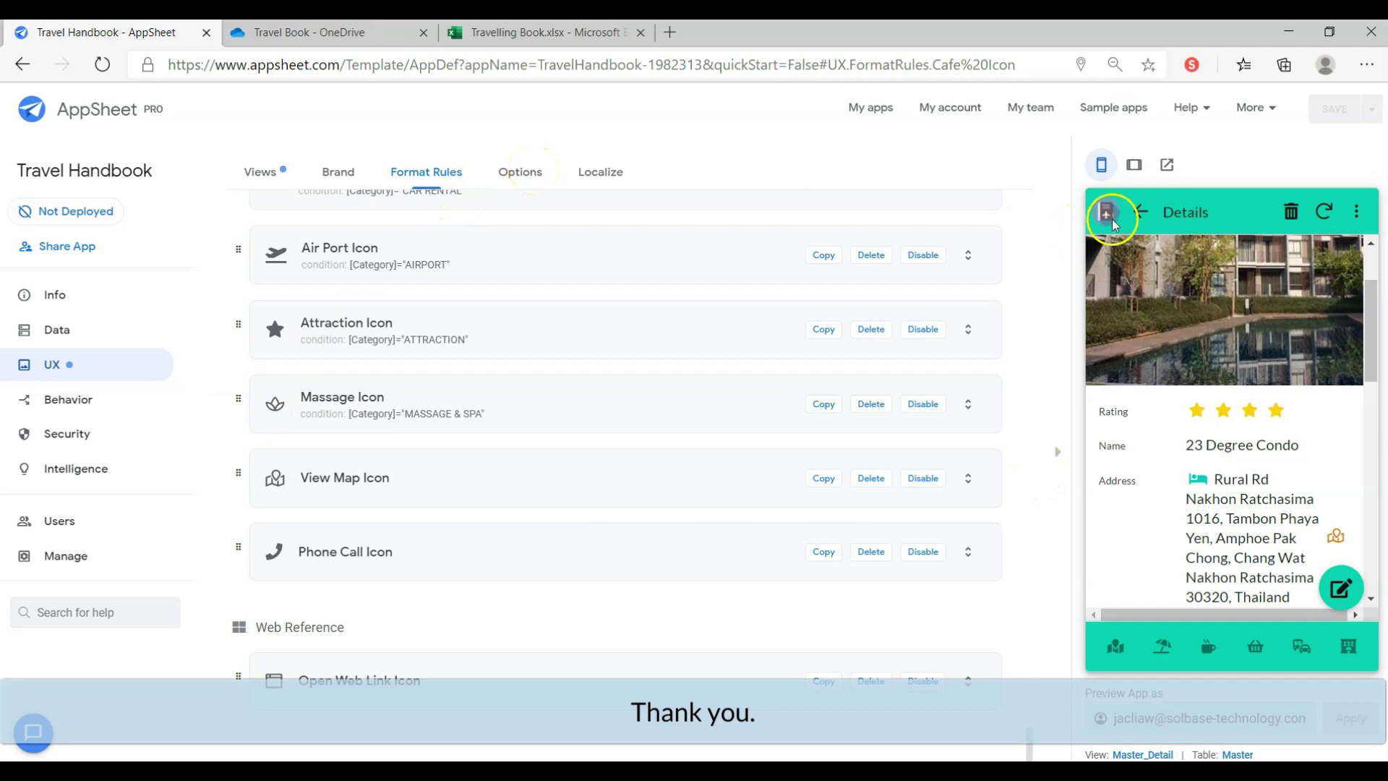
{"action": "left_click", "coordinate": [1141, 211]}
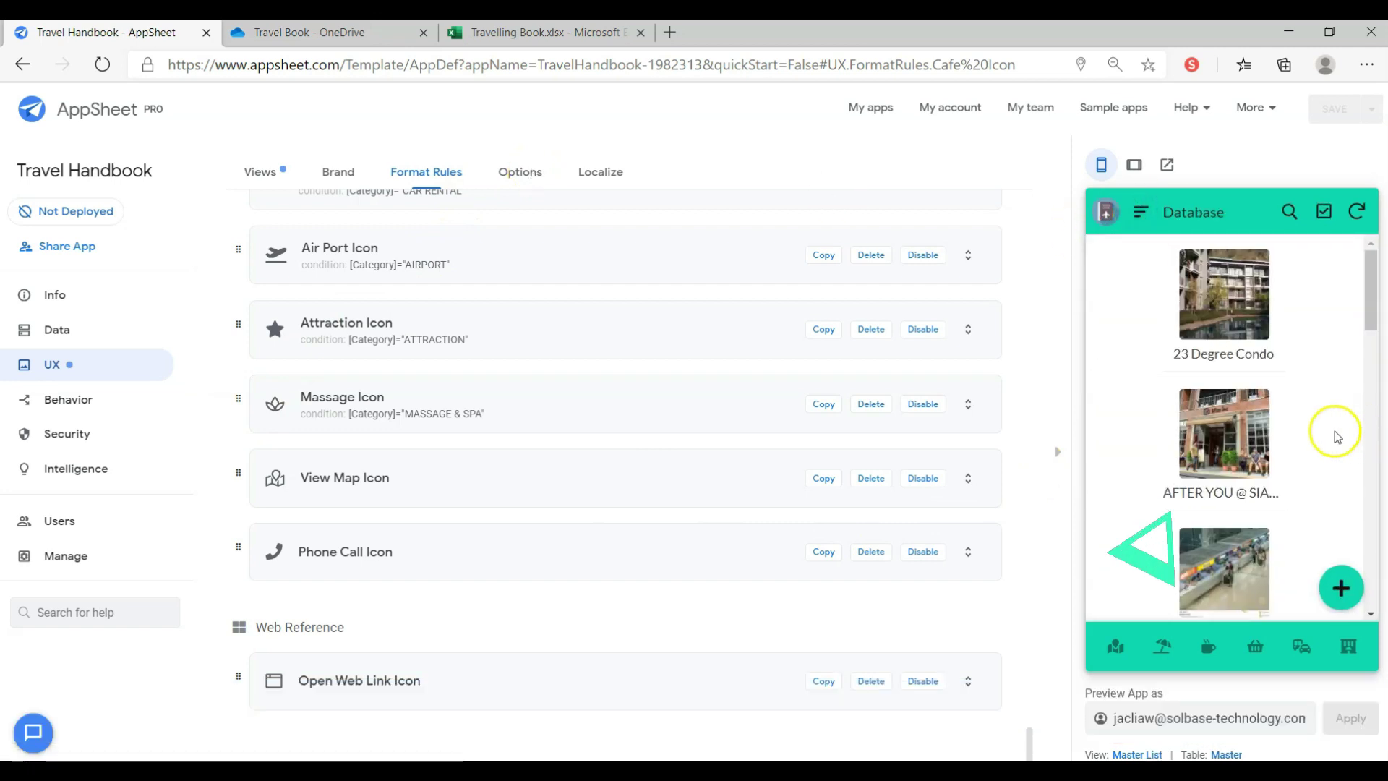